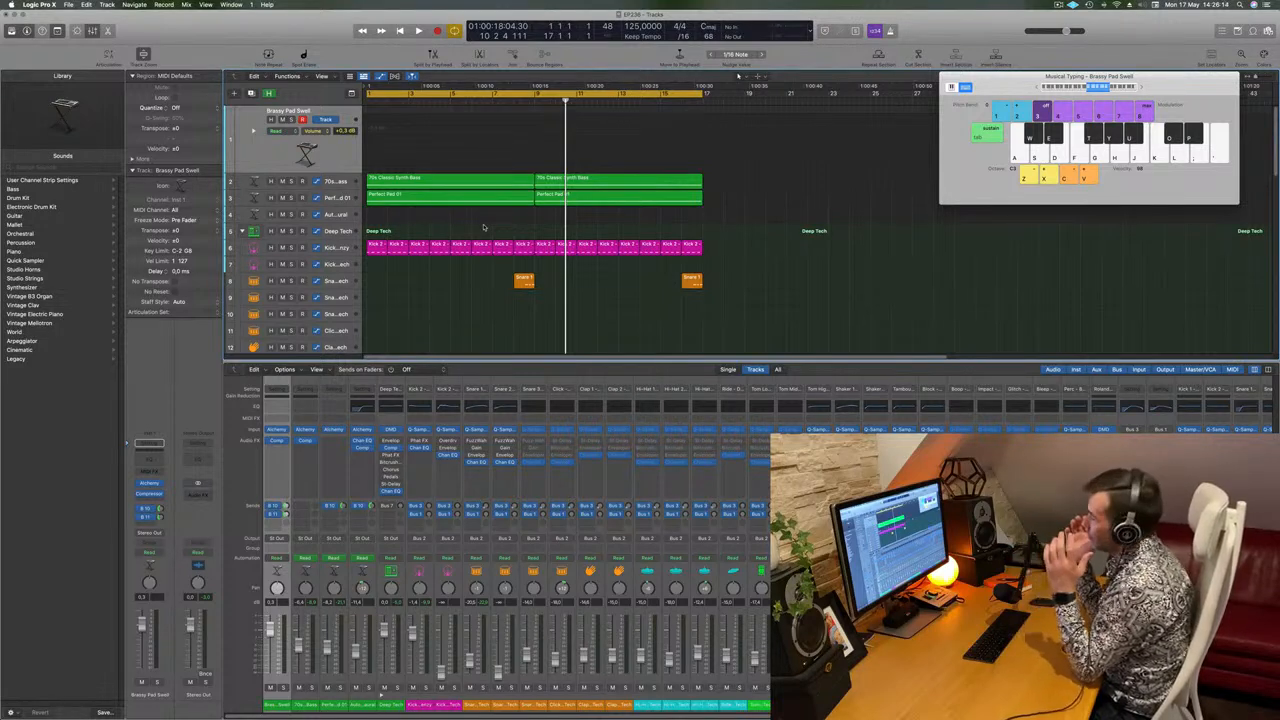
Play a few test notes with the Brassy Pad Swell instrument using Musical Typing.
key(a)
key(f)
key(g)
key(j)
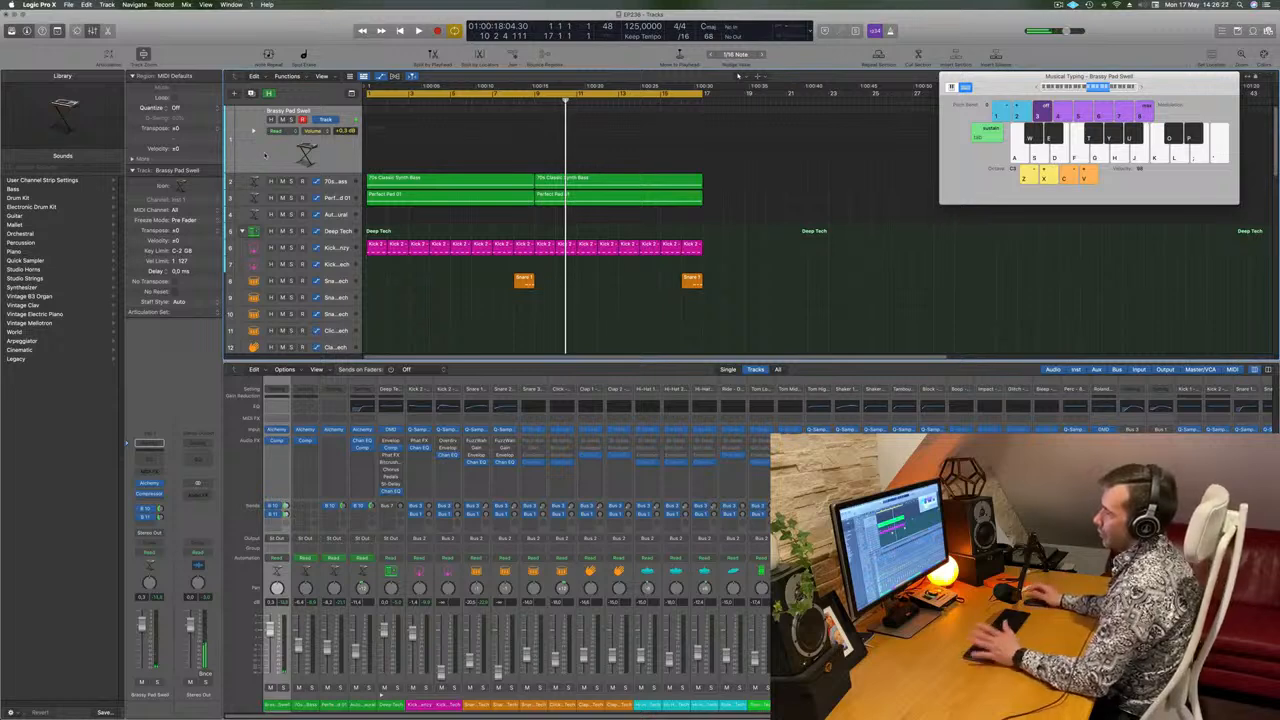
Examine the Bus 10 and Bus 11 sends of the Brassy Pad Swell track and the effects on their aux channels.
click(148, 510)
click(135, 531)
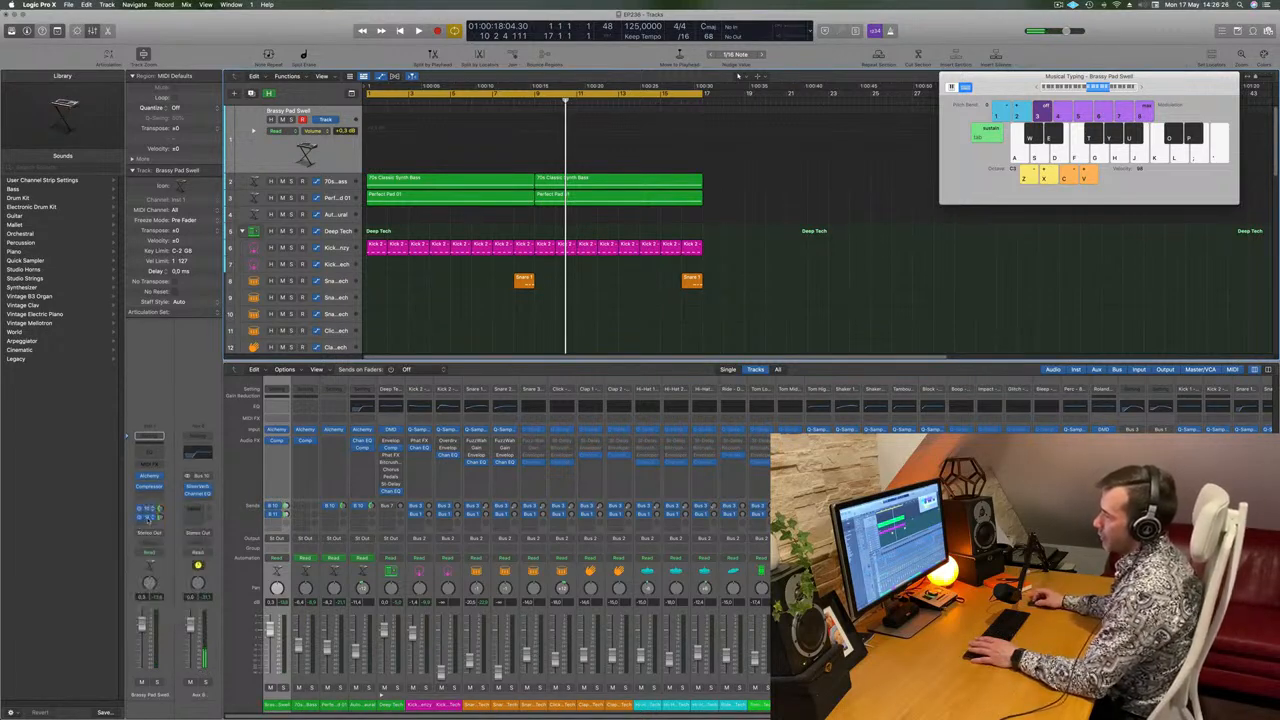
click(148, 511)
click(177, 397)
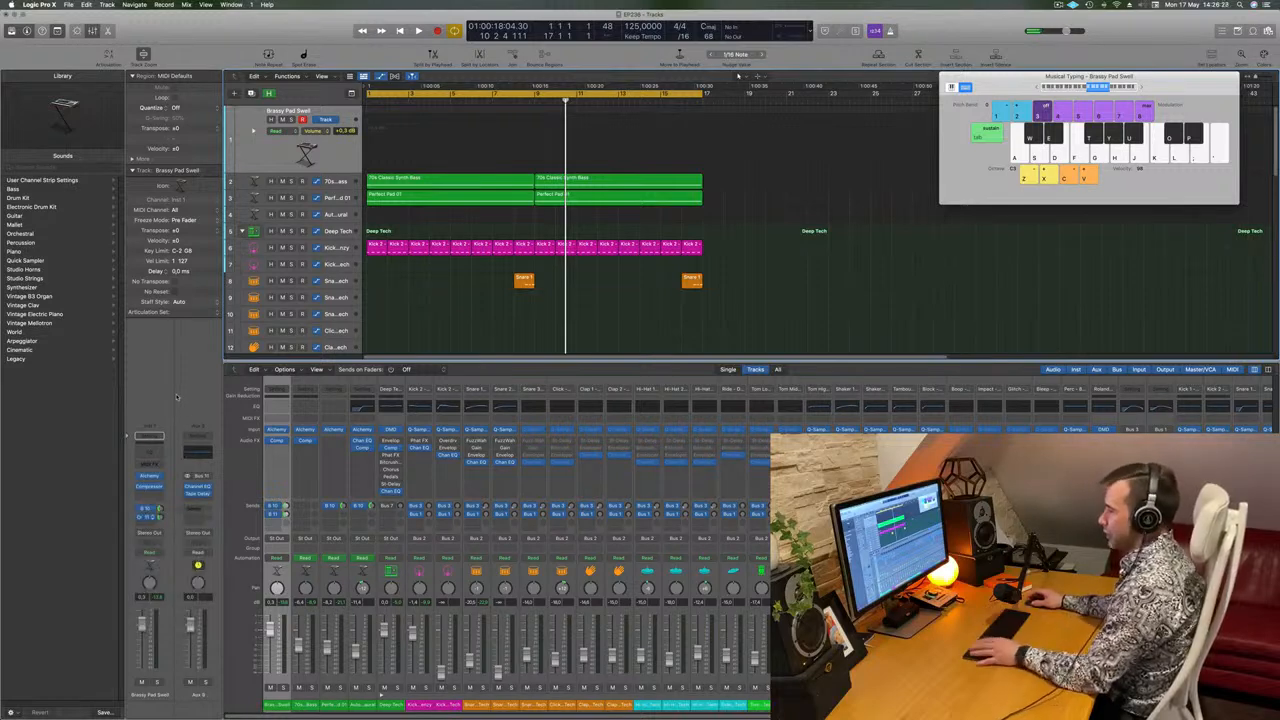
Audition short melodic phrases on the Brassy Pad Swell instrument to hear it with its send effects.
key(l)
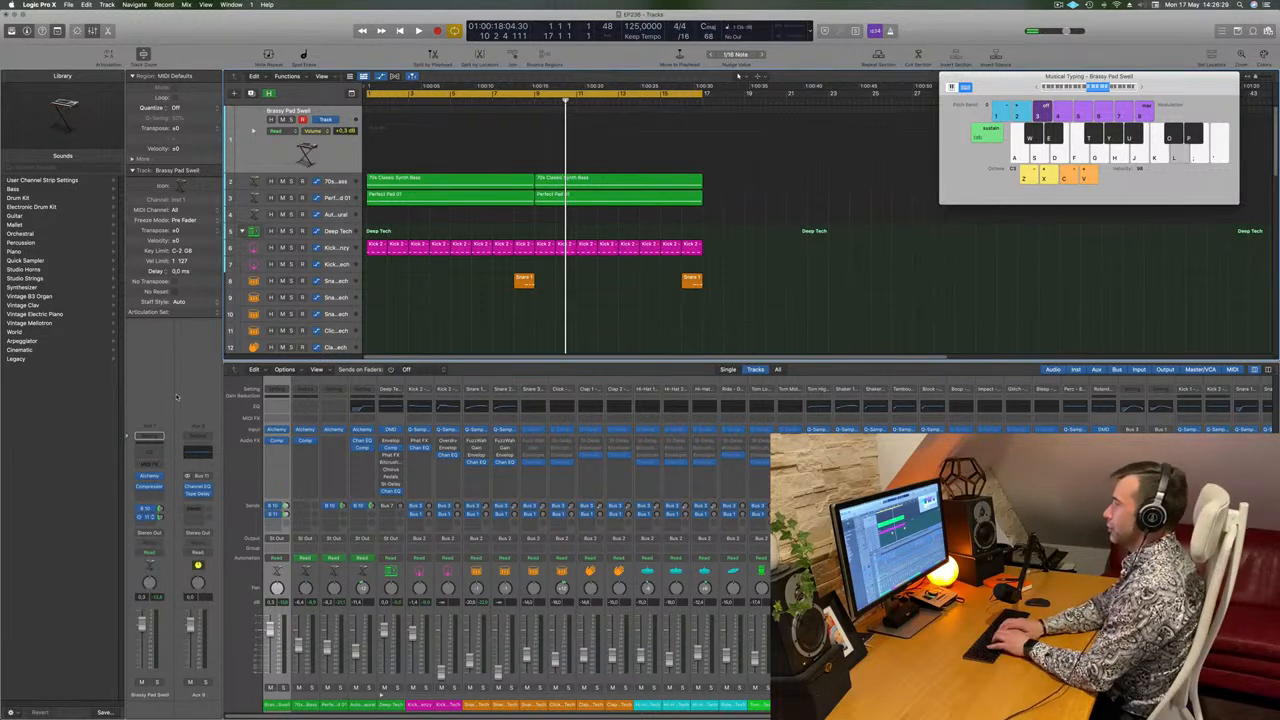
key(k)
key(g)
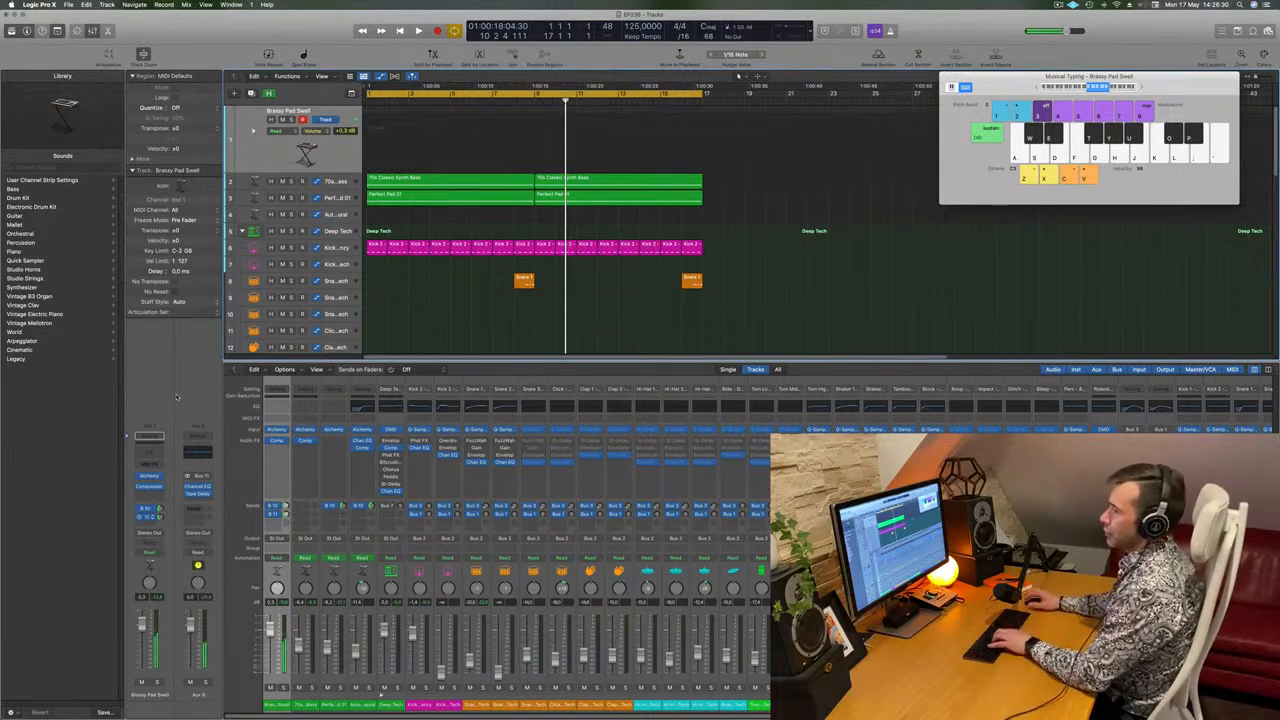
key(g)
key(h)
key(j)
key(g)
key(h)
key(j)
key(g)
key(g)
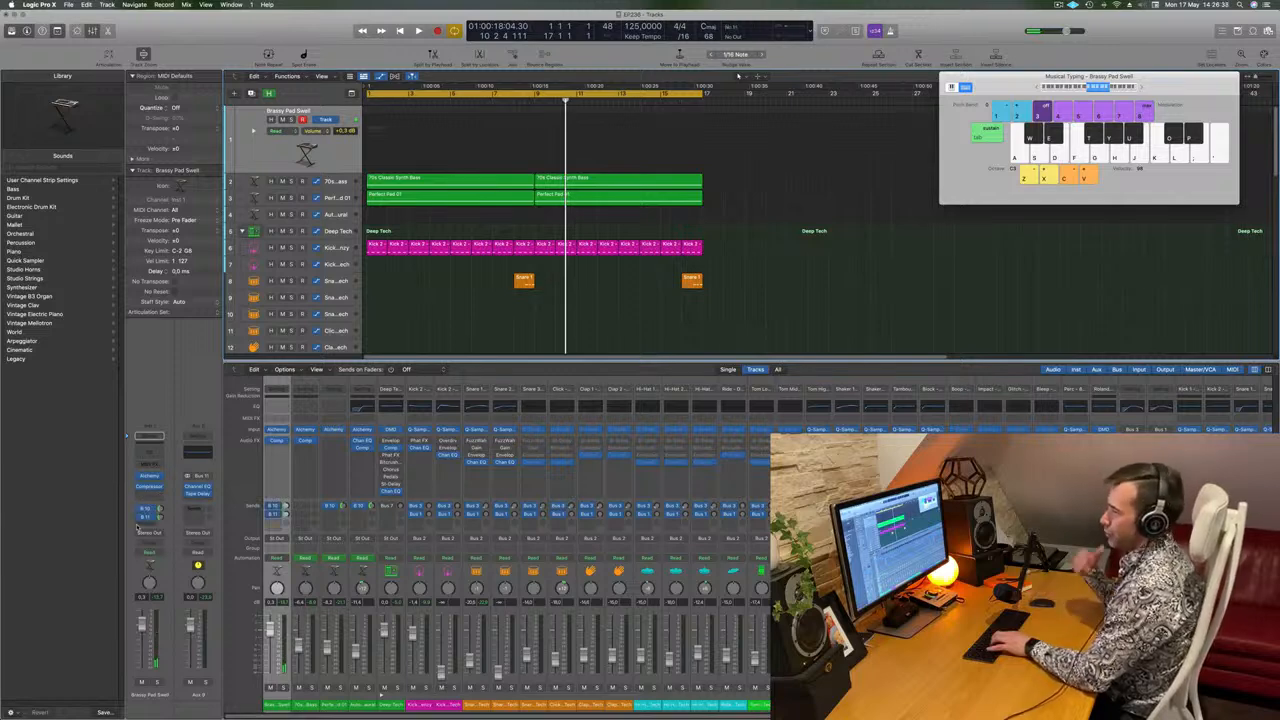
key(l)
key(k)
key(j)
key(s)
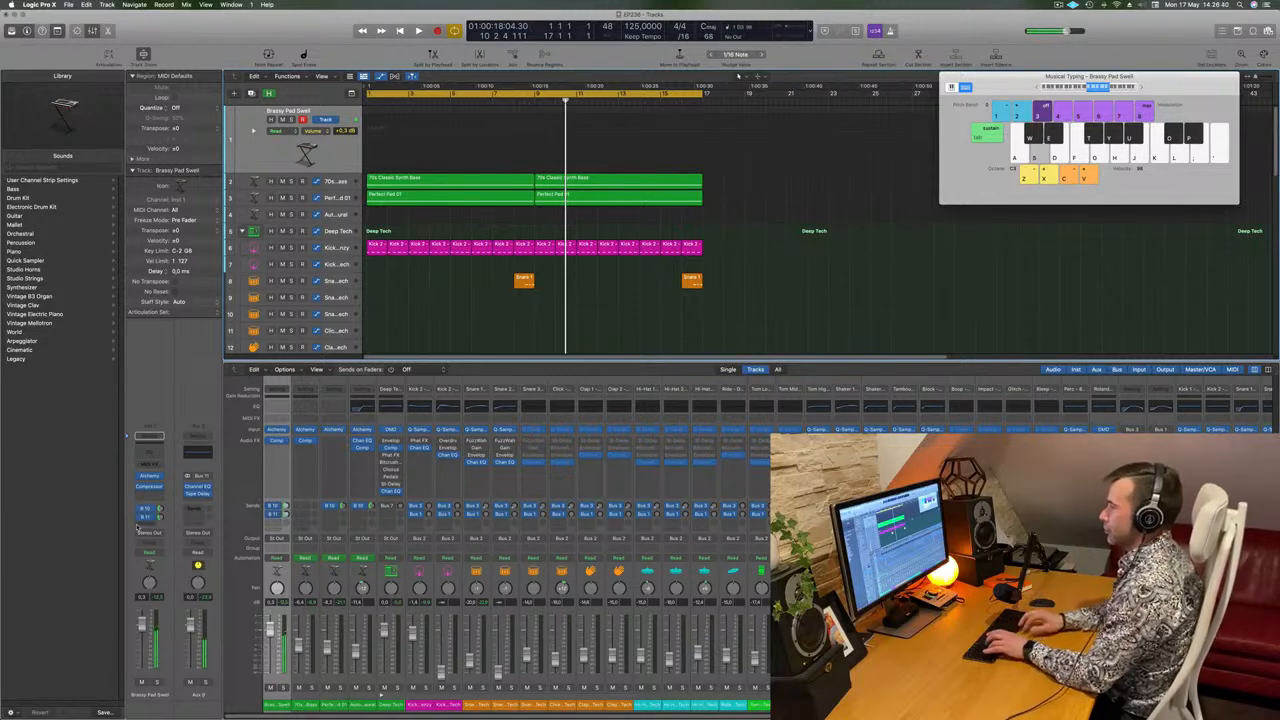
Play the cycle from the start and rehearse a melody on the Brassy Pad Swell instrument over it.
key(space)
key(space)
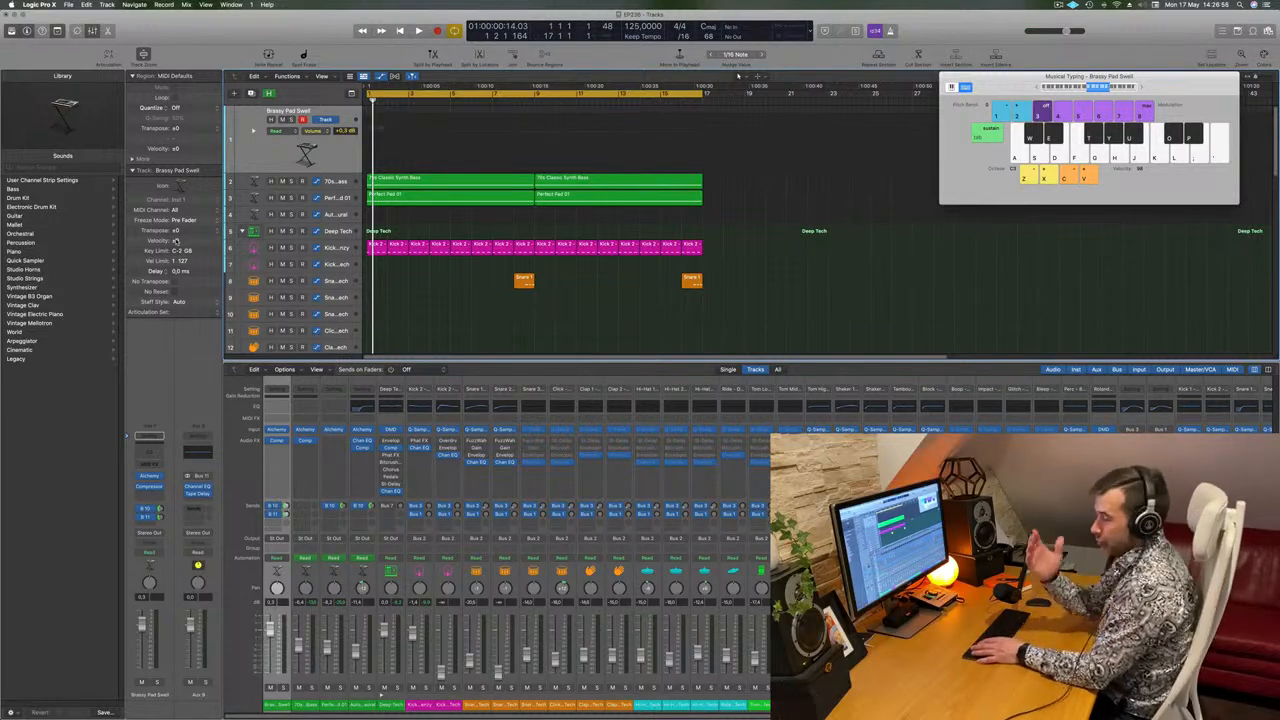
key(space)
key(f)
key(f)
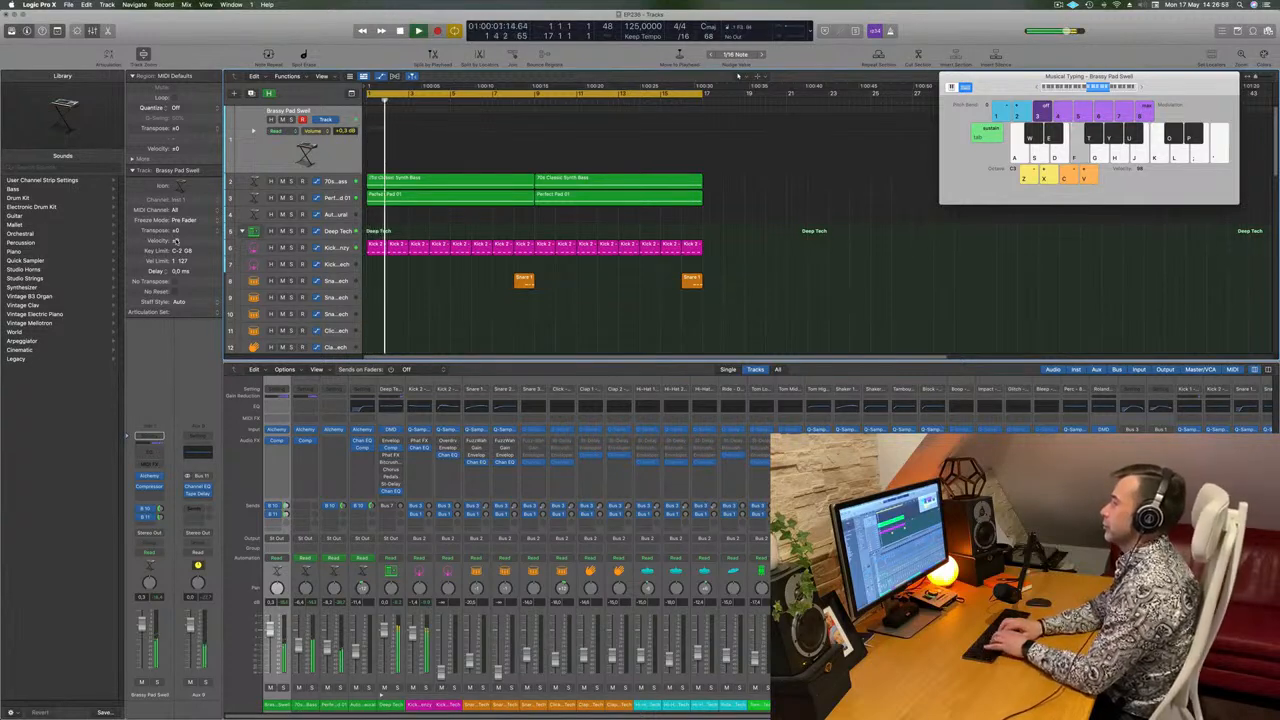
key(g)
key(h)
key(h)
key(h)
key(k)
key(k)
key(l)
key(;)
key(;)
key(;)
key(k)
key(k)
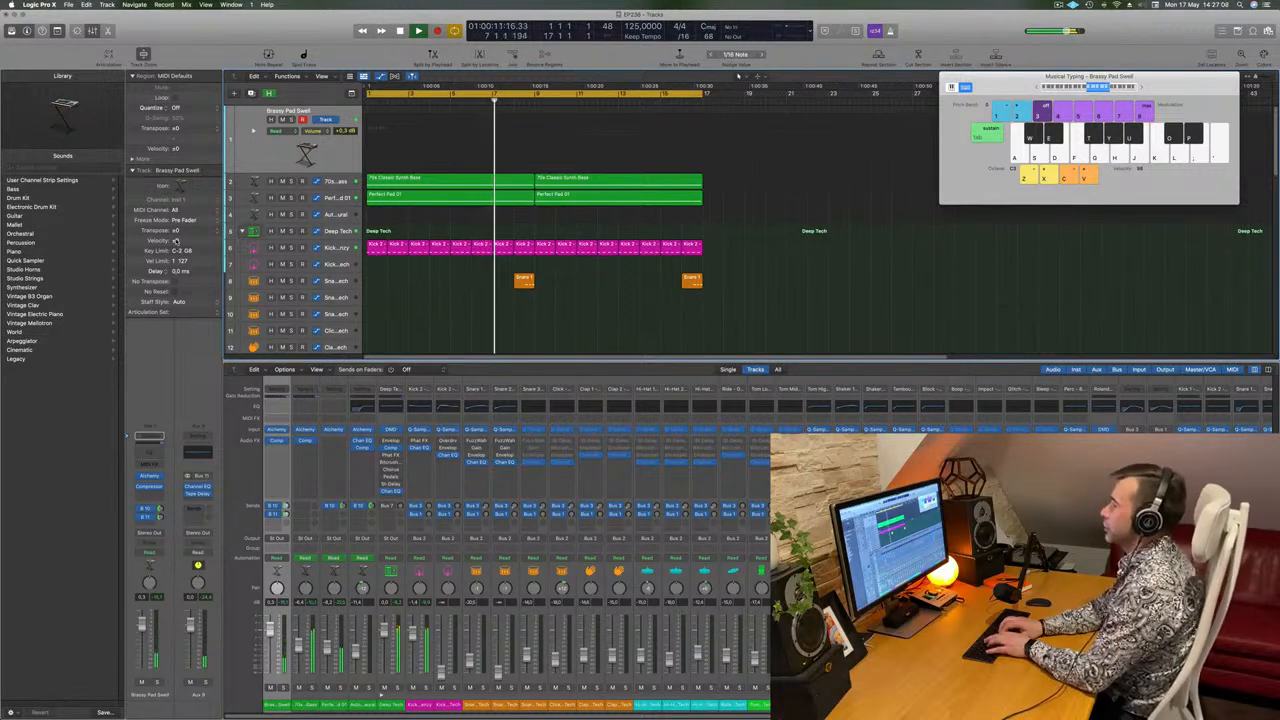
key(h)
key(;)
key(l)
key(h)
key(f)
key(h)
key(h)
key(l)
key(;)
key(h)
Record the melody on the Brassy Pad Swell track from about bar 11 into the next cycle pass, then stop recording.
key(r)
key(k)
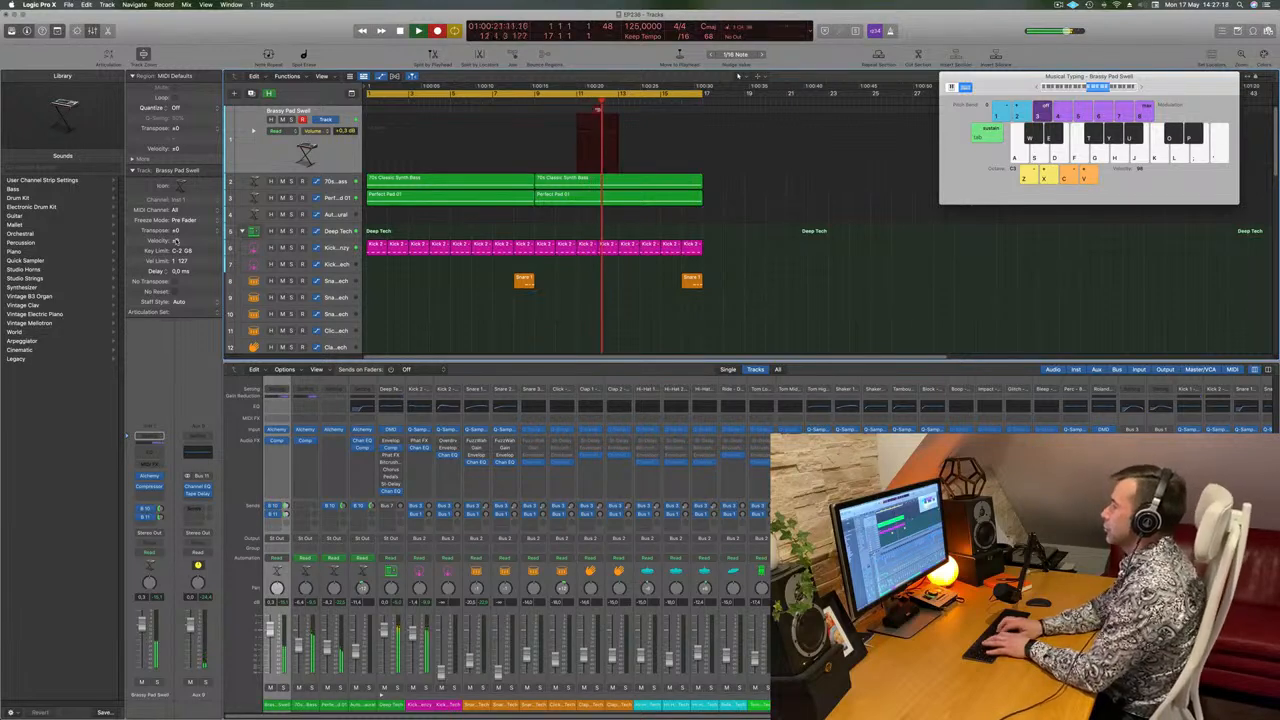
key(h)
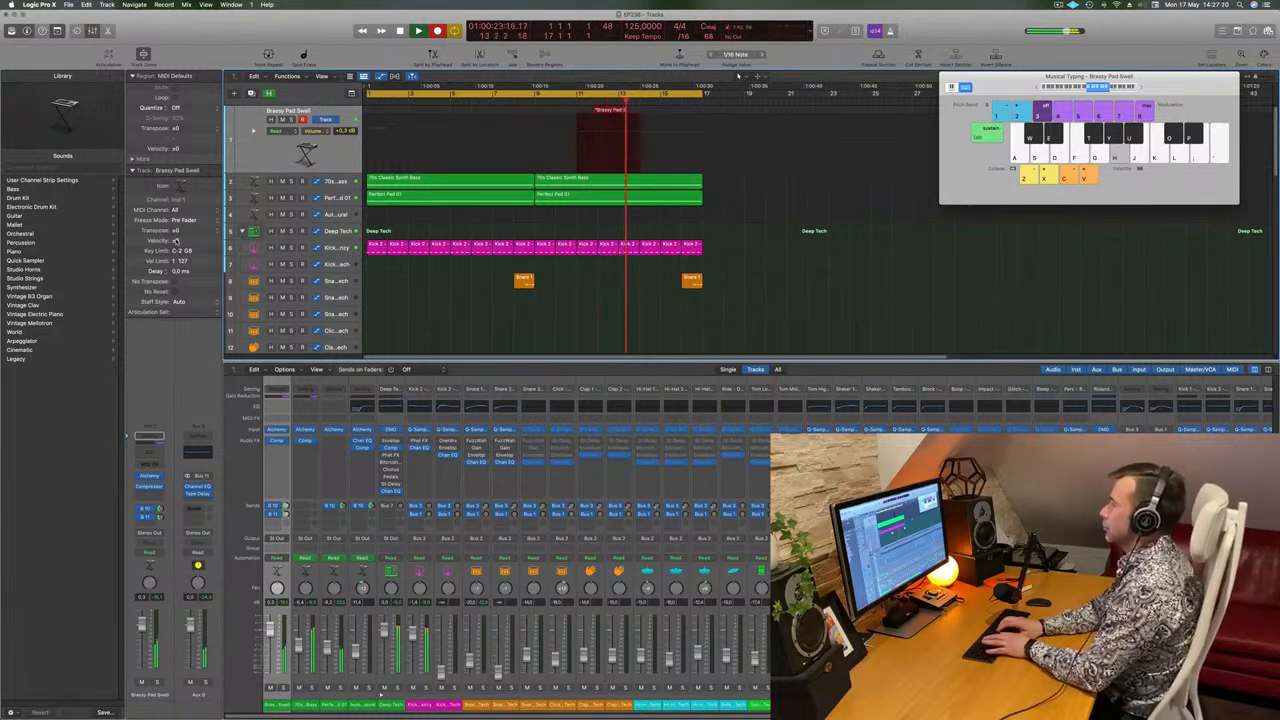
key(k)
key(semicolon)
key(o)
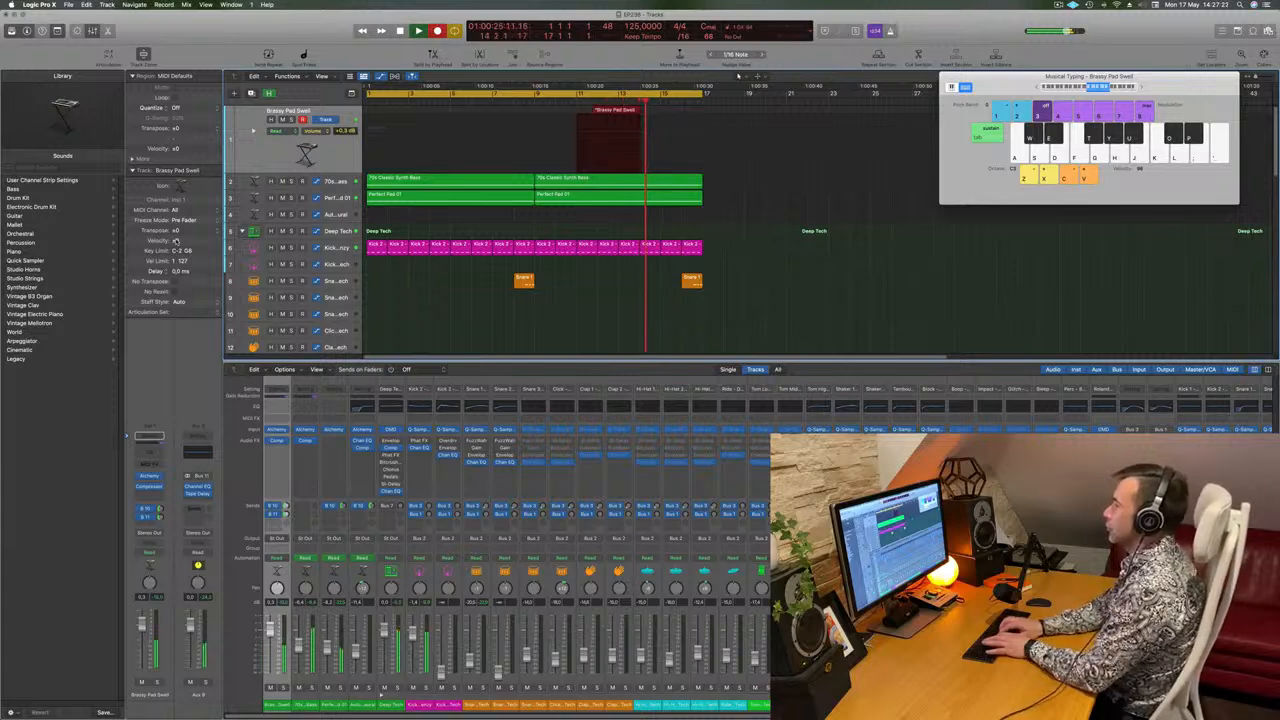
key(h)
key(h)
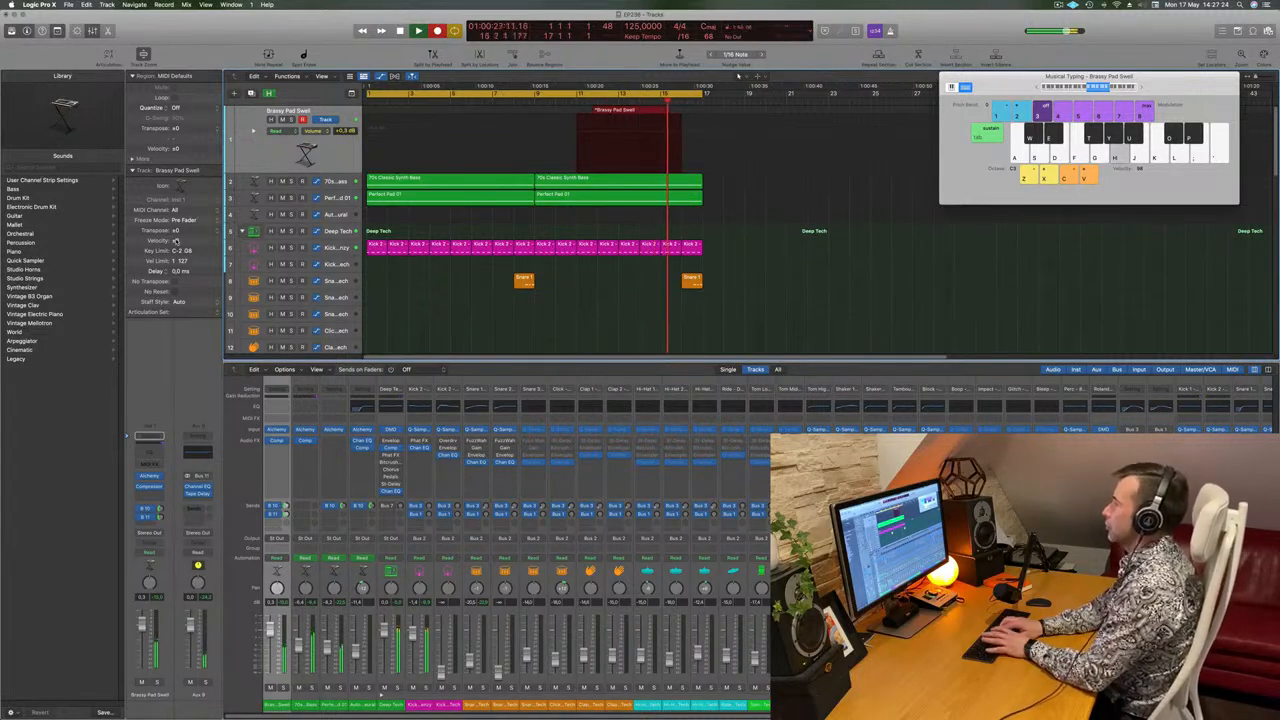
key(k)
key(l)
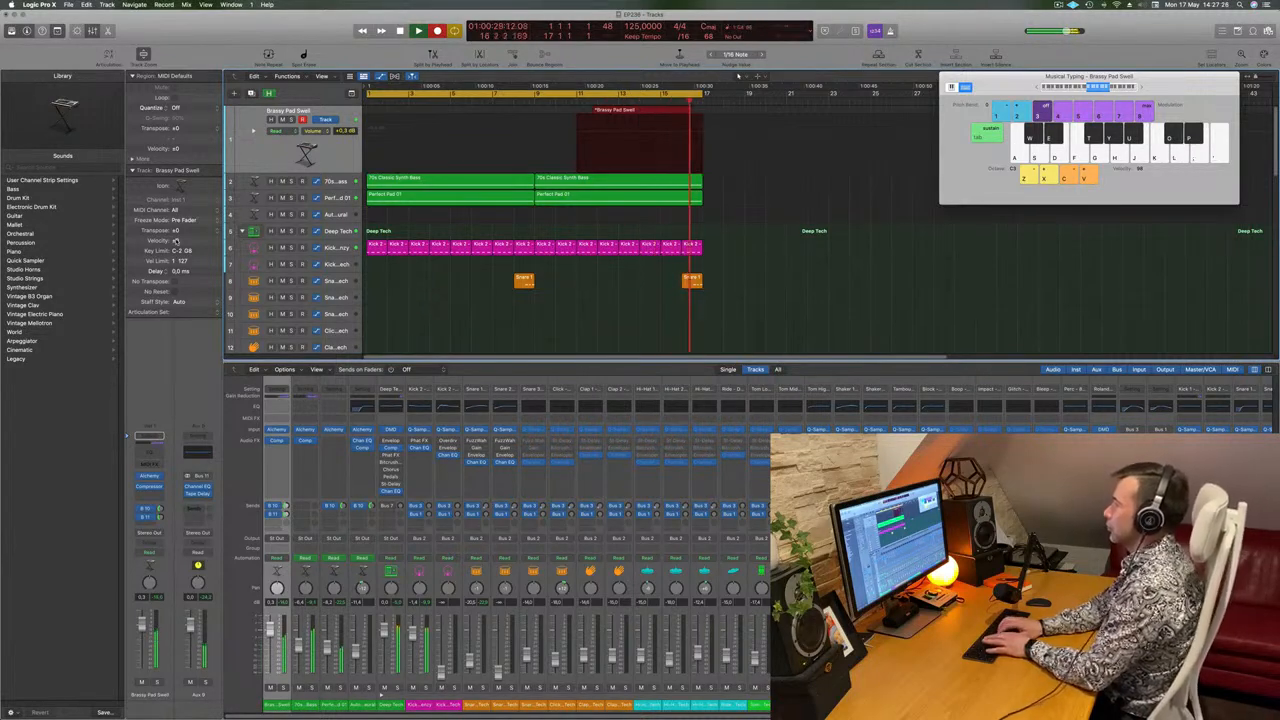
key(semicolon)
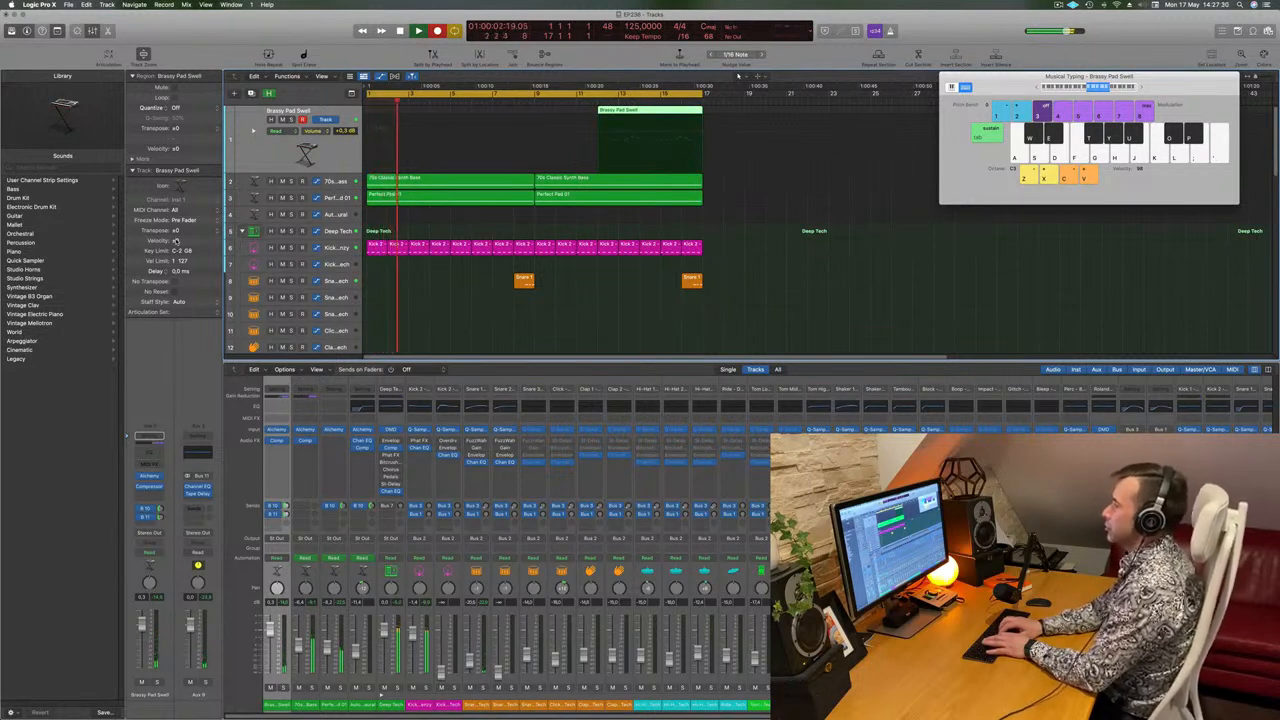
key(h)
key(h)
key(k)
key(l)
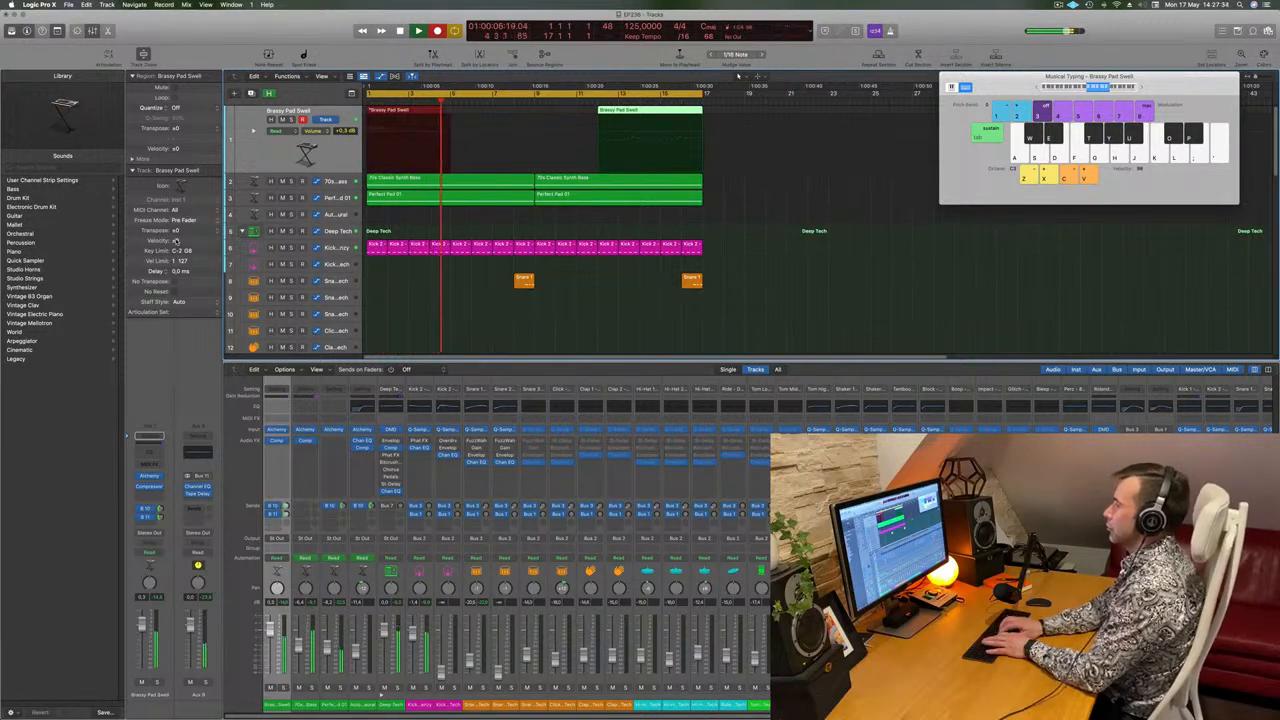
key(space)
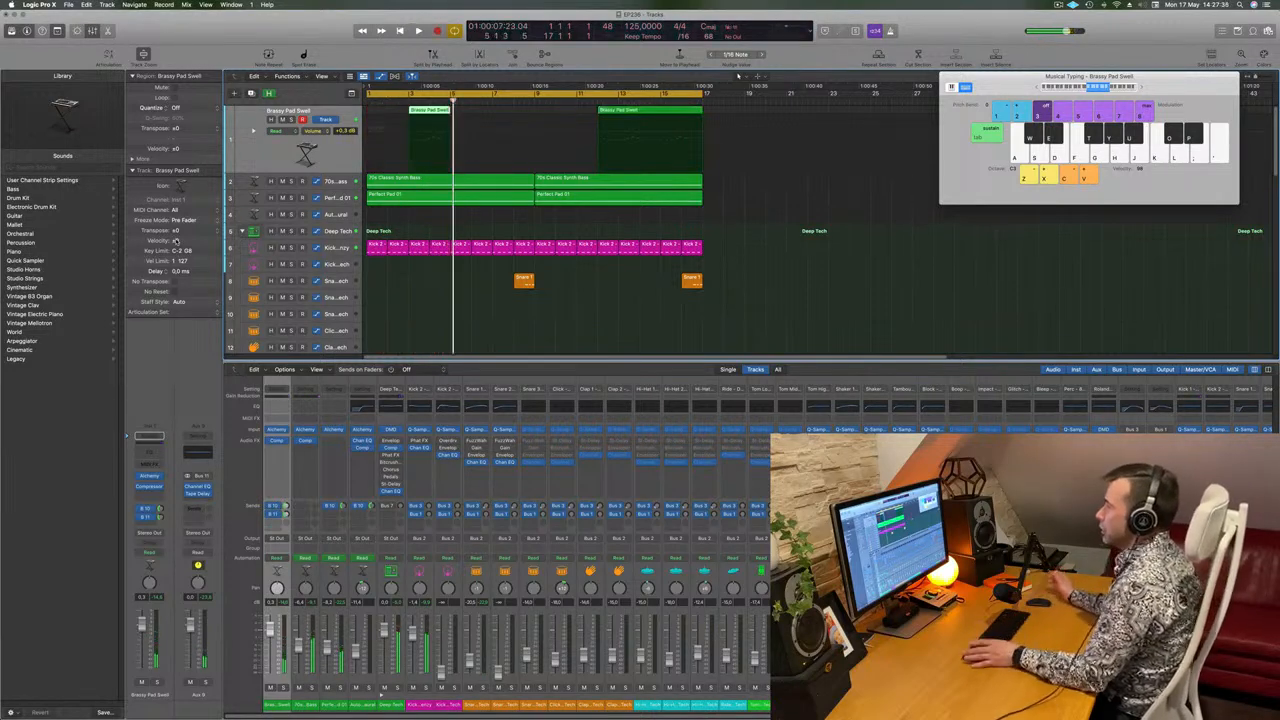
Play the recorded Brassy Pad Swell regions back from the start and from about bar 15.
key(Return)
key(space)
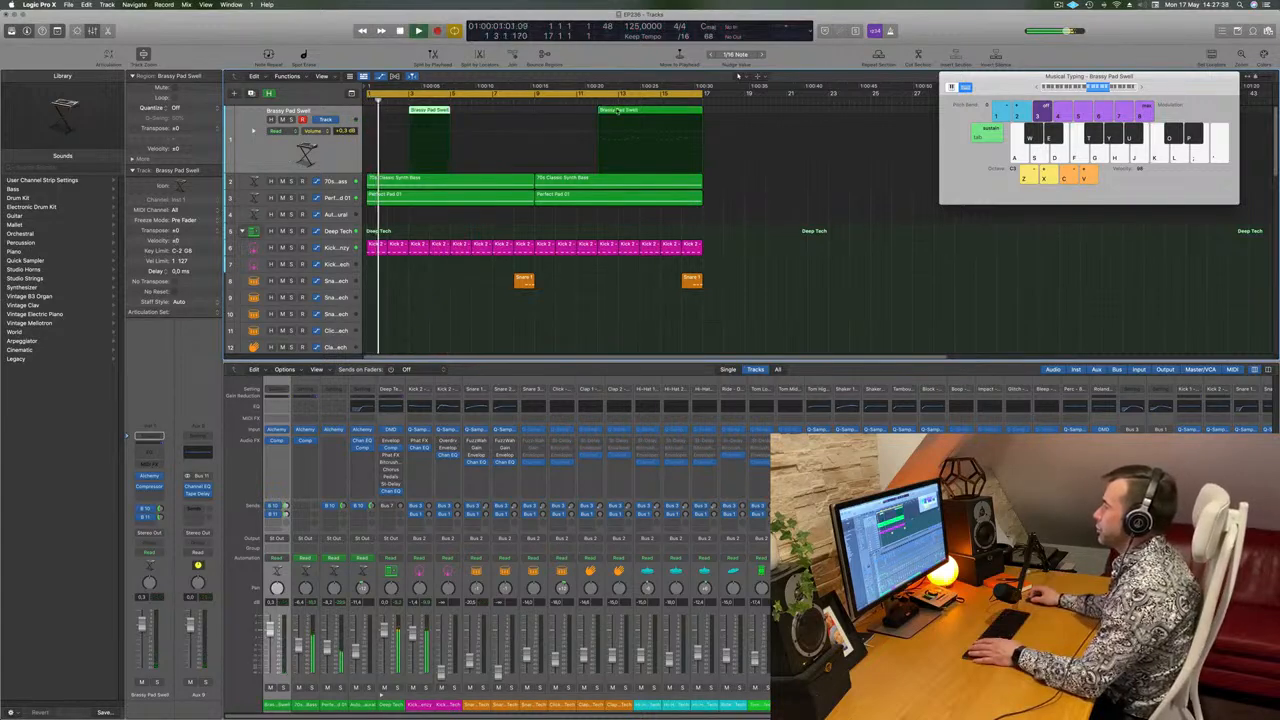
click(659, 103)
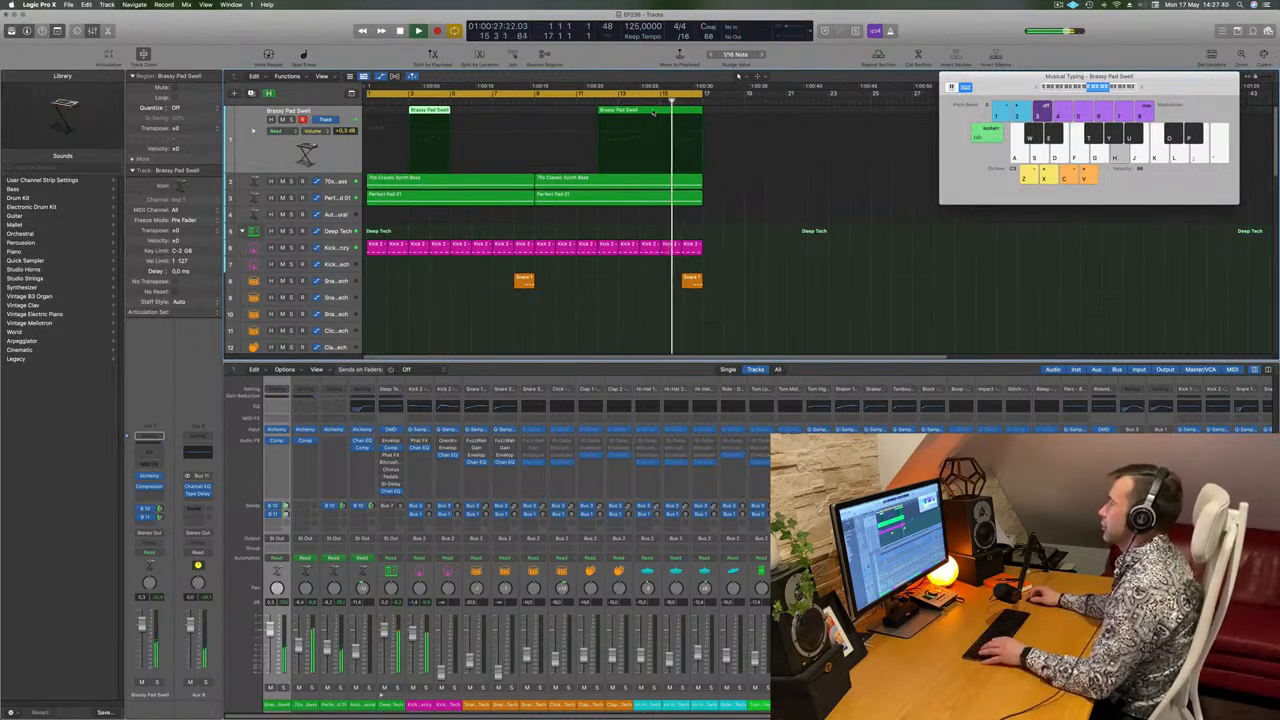
click(654, 112)
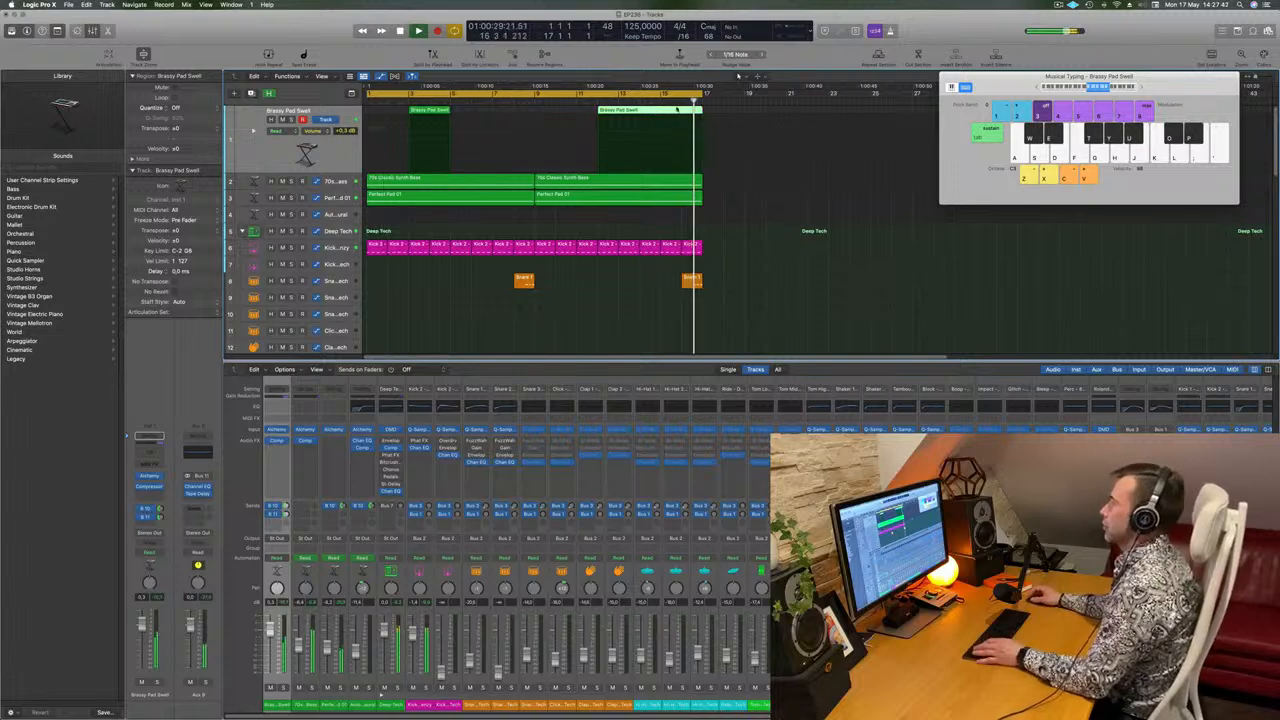
key(Return)
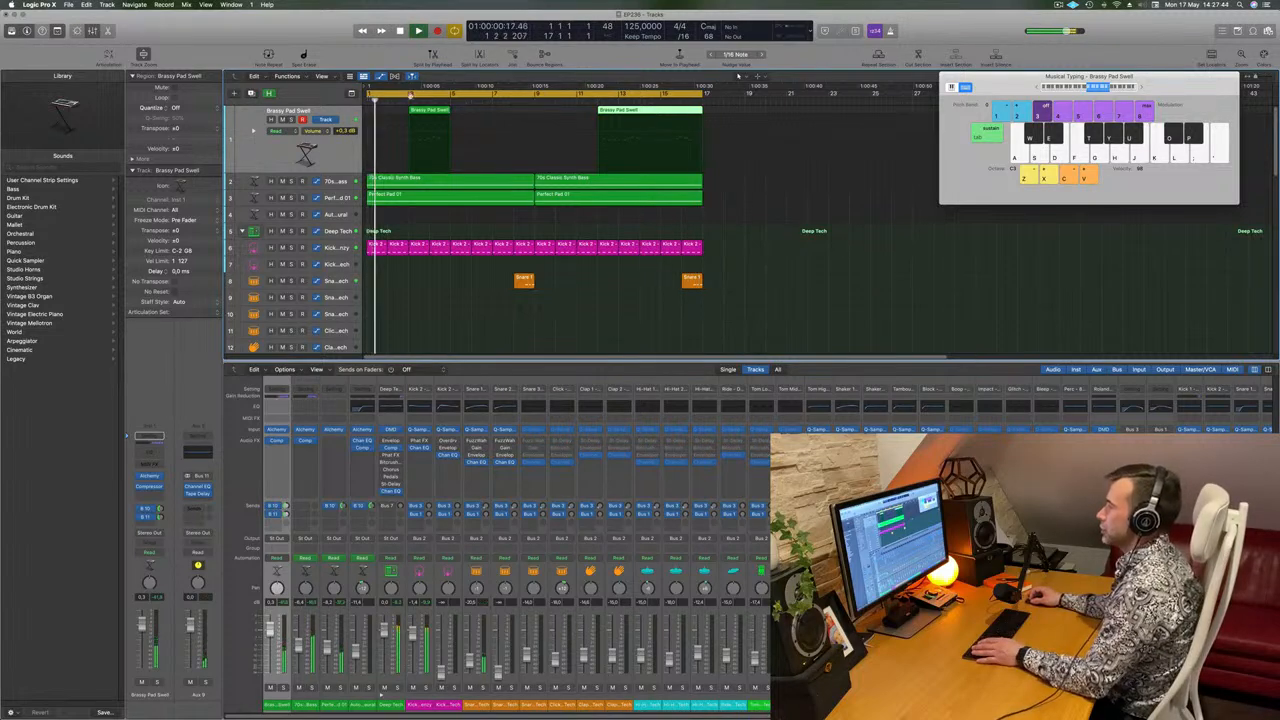
Open the short Brassy Pad Swell region in the Piano Roll and move the region to bar 1.
key(space)
double_click(436, 112)
drag(436, 112, 394, 112)
scroll(465, 614, left, 5)
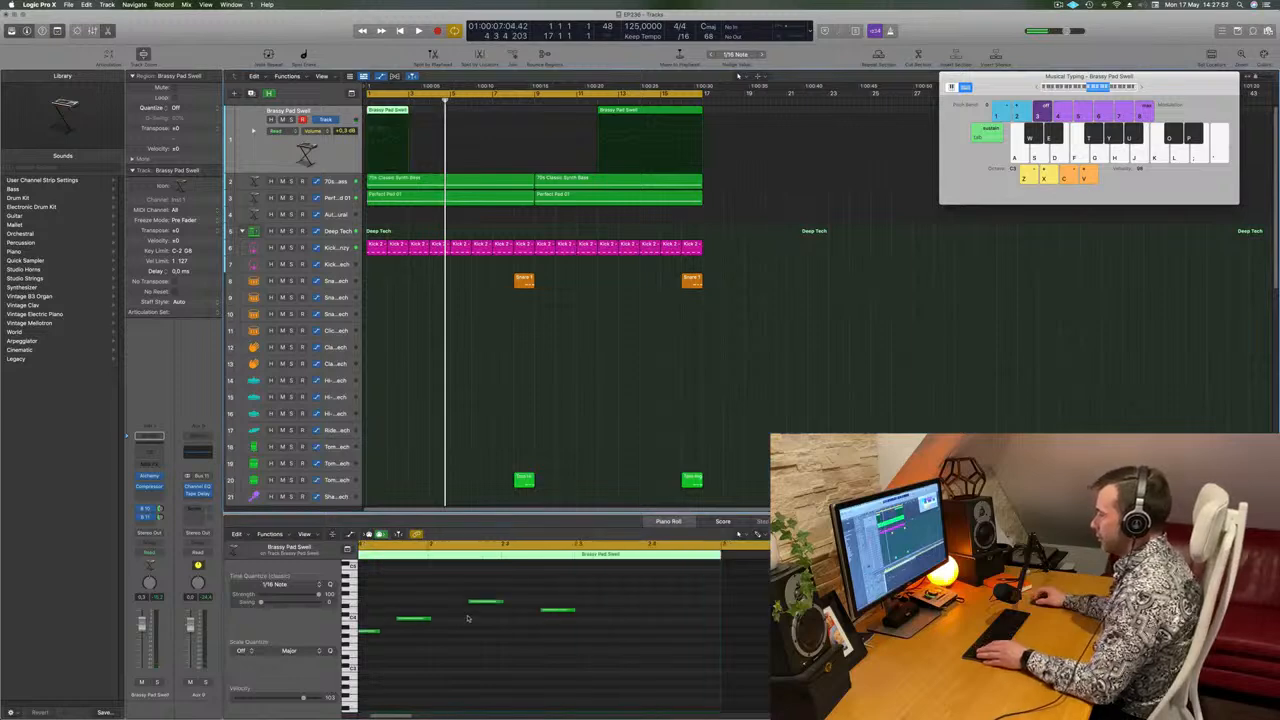
Listen to the short Brassy Pad Swell region at bar 1 while checking its notes in the Piano Roll.
key(space)
drag(754, 590, 770, 624)
key(space)
key(space)
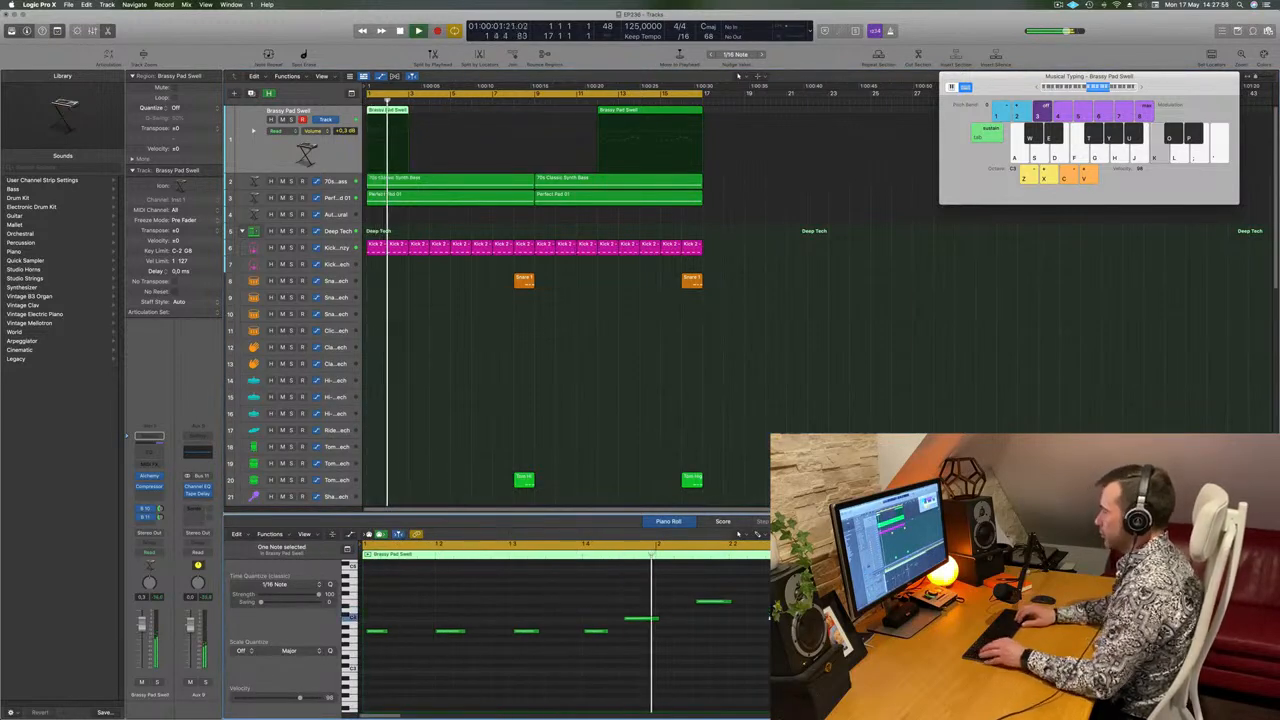
key(space)
key(space)
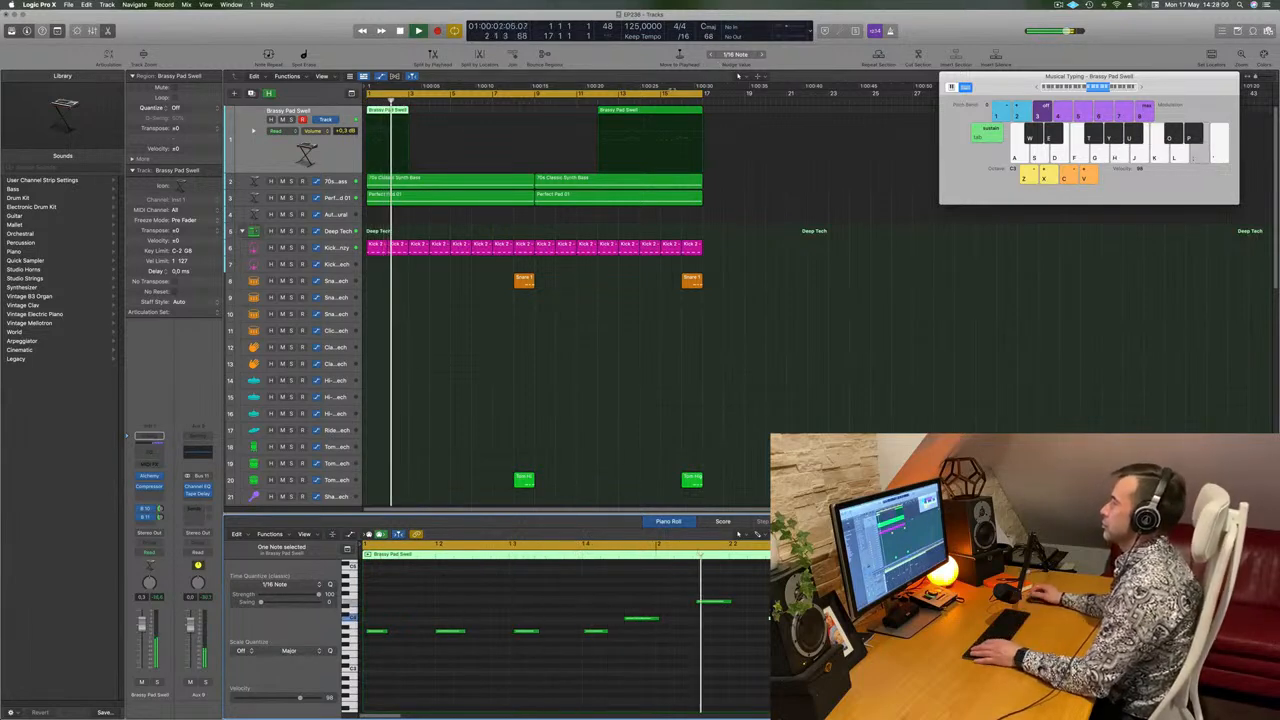
key(space)
Split the longer Brassy Pad Swell region at bar 15, splitting notes that cross the point, and remove the part before it.
click(660, 101)
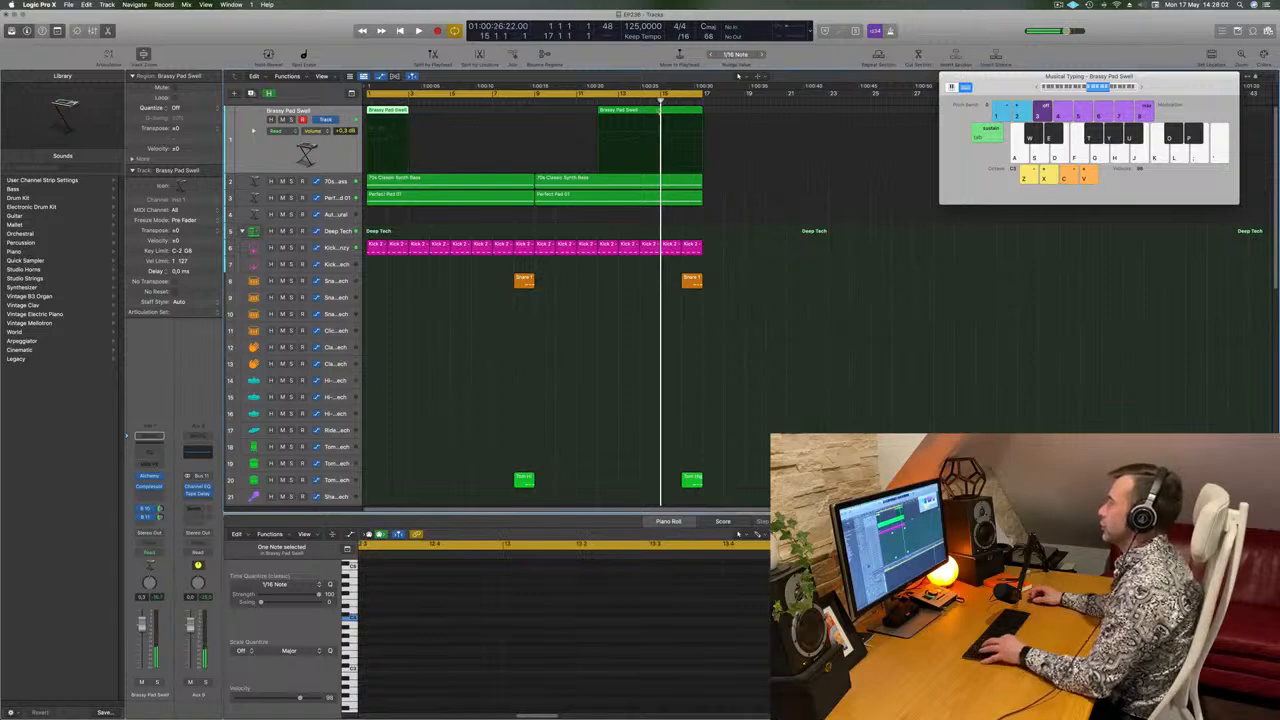
key(super+t)
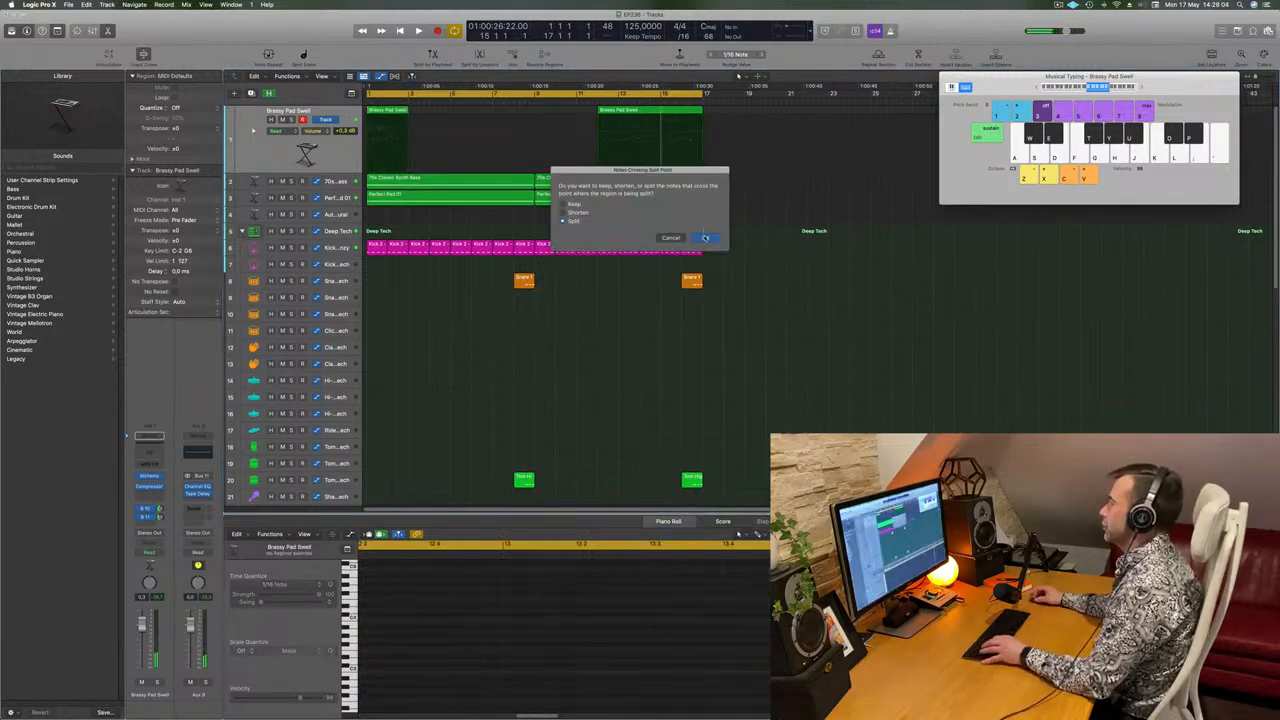
click(705, 237)
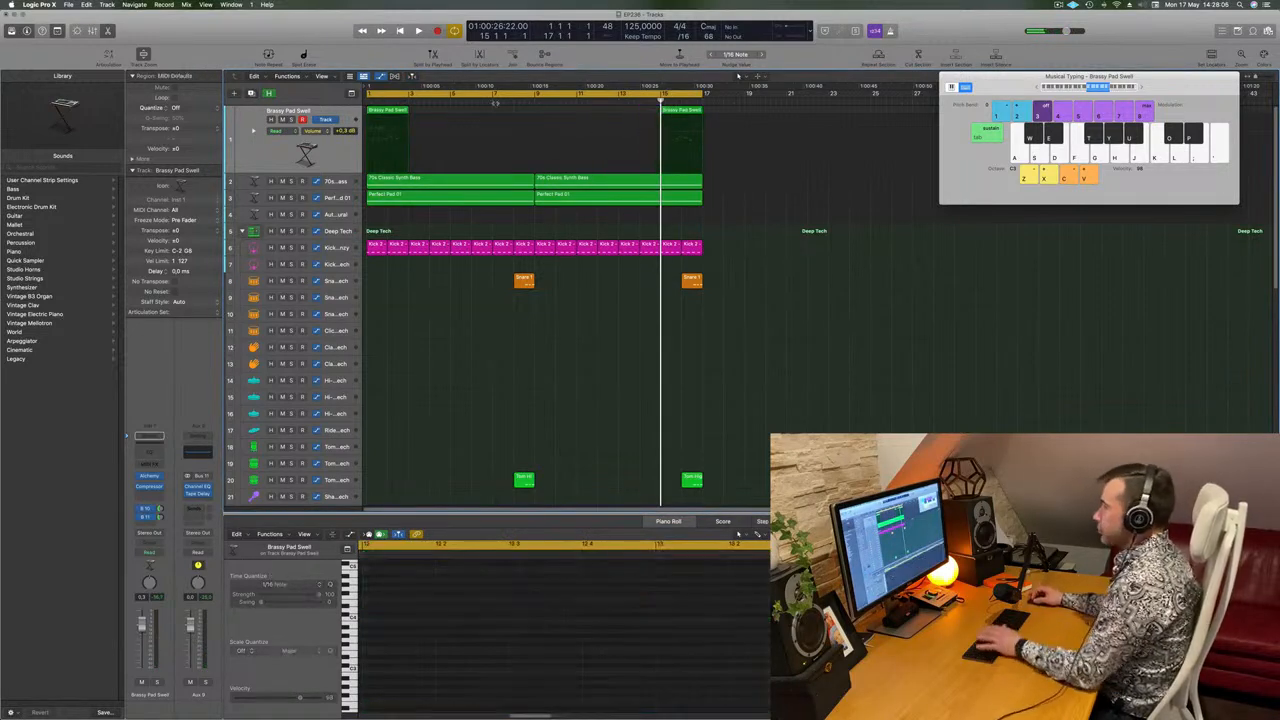
Replace the region at bar 1 with the two-bar Brassy Pad Swell region from bar 15 and play it back.
click(381, 114)
key(Delete)
drag(683, 113, 389, 113)
key(space)
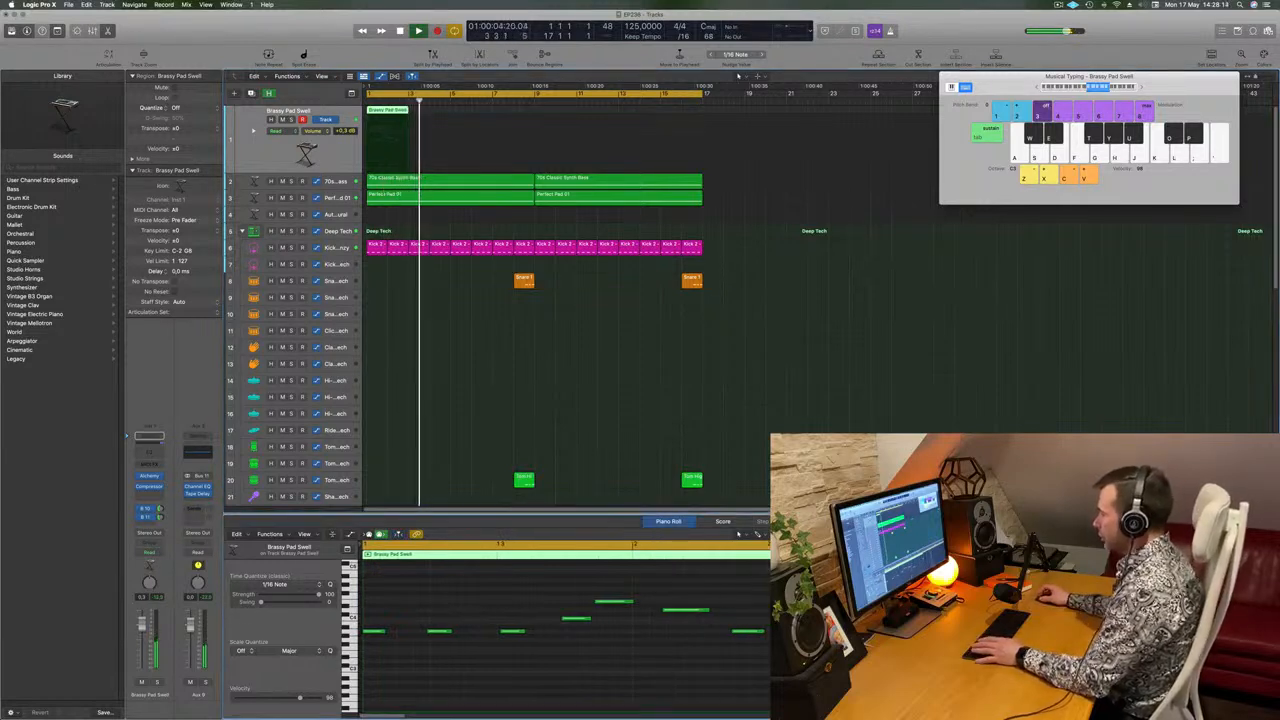
key(space)
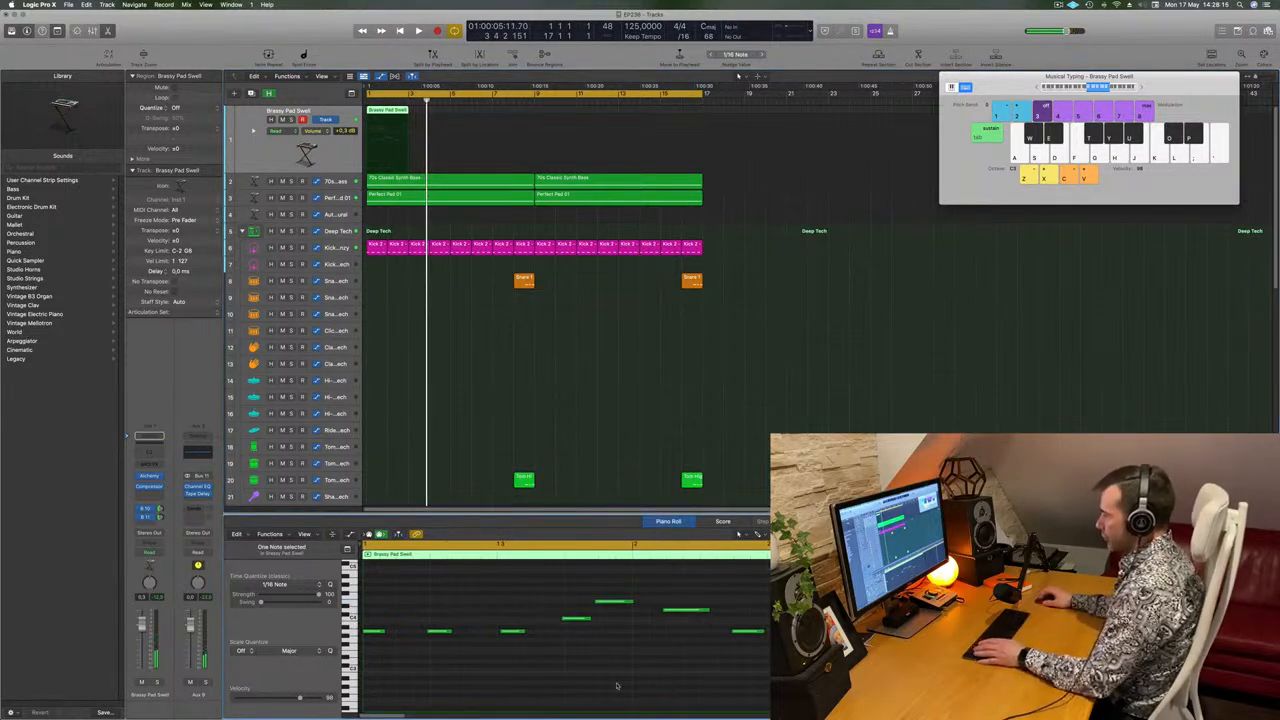
Quantize all notes of the Brassy Pad Swell region to 1/16 notes and play it from the start.
key(super+a)
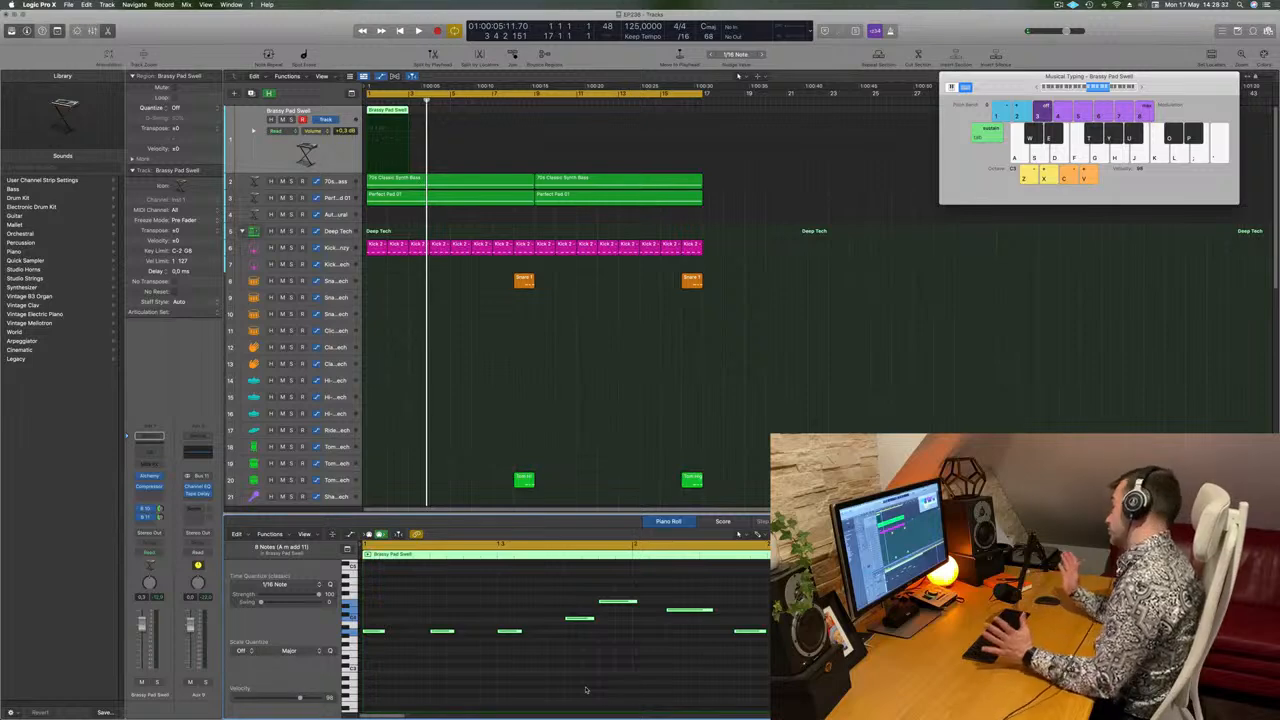
click(519, 339)
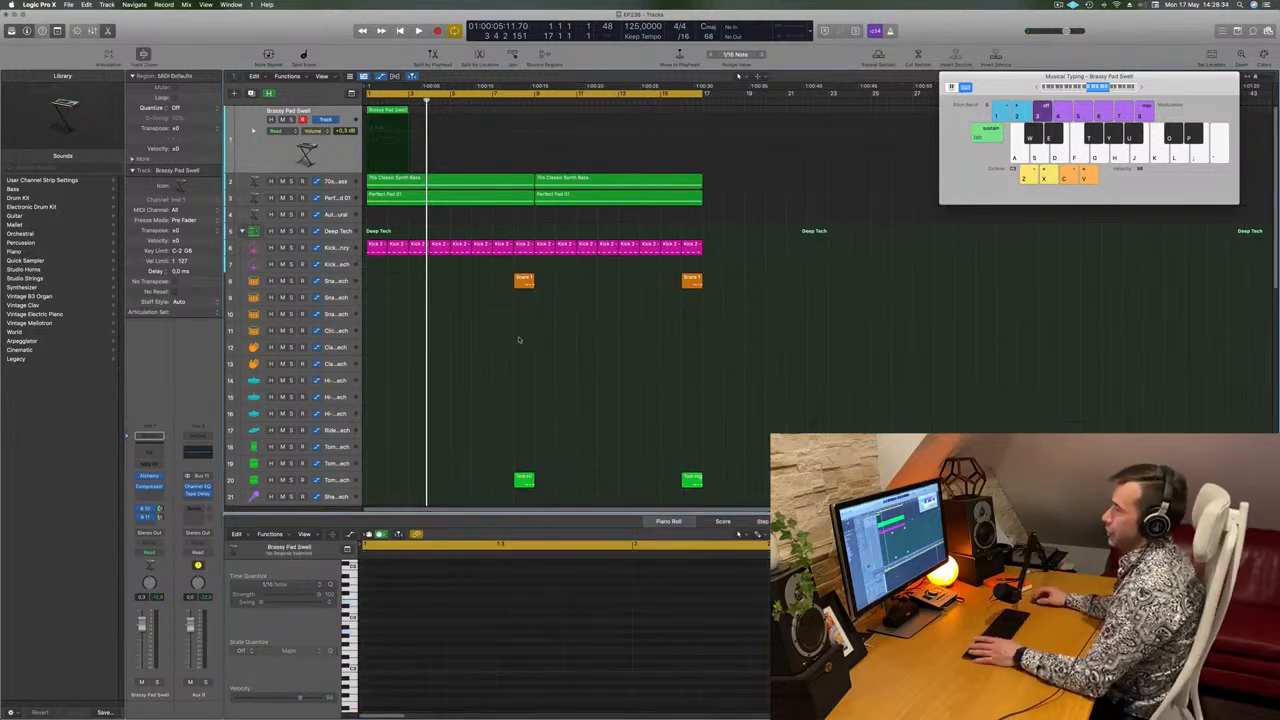
key(Return)
key(space)
Delete the tiny stray note at the start of the Brassy Pad Swell region and align the first full note with bar 1.
click(391, 110)
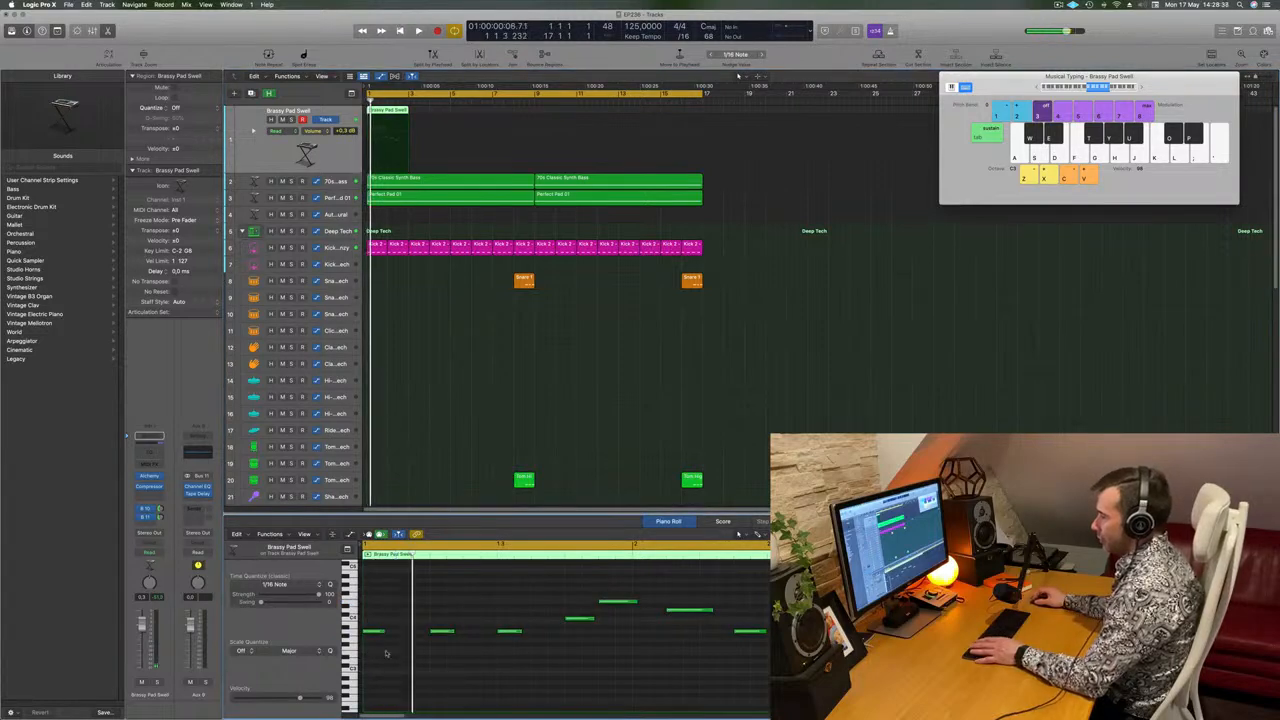
drag(378, 635, 389, 635)
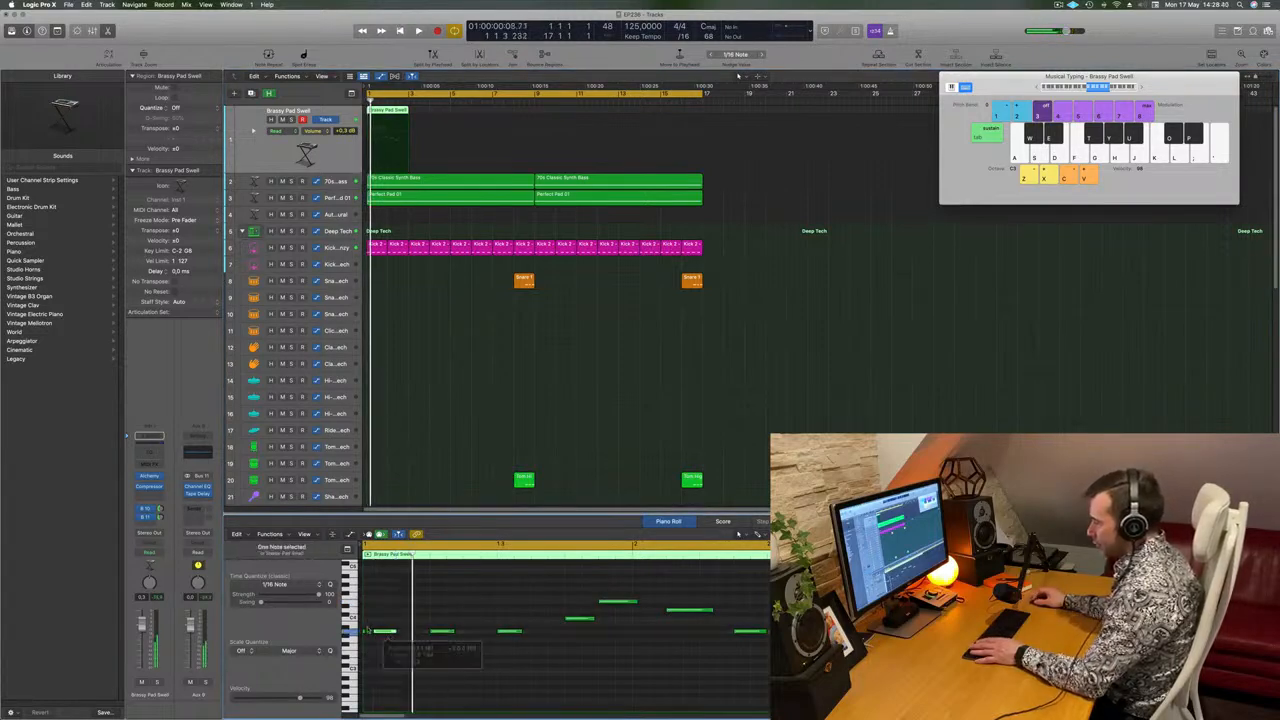
click(363, 634)
key(Delete)
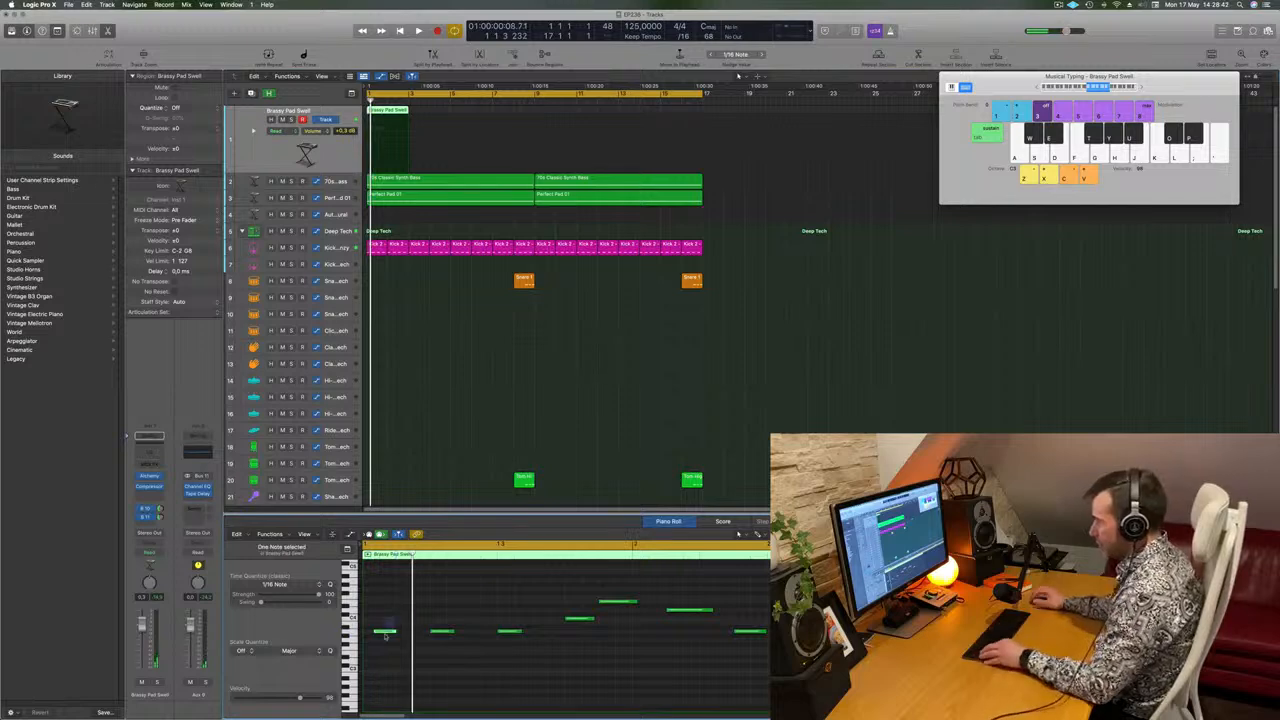
click(385, 634)
key(space)
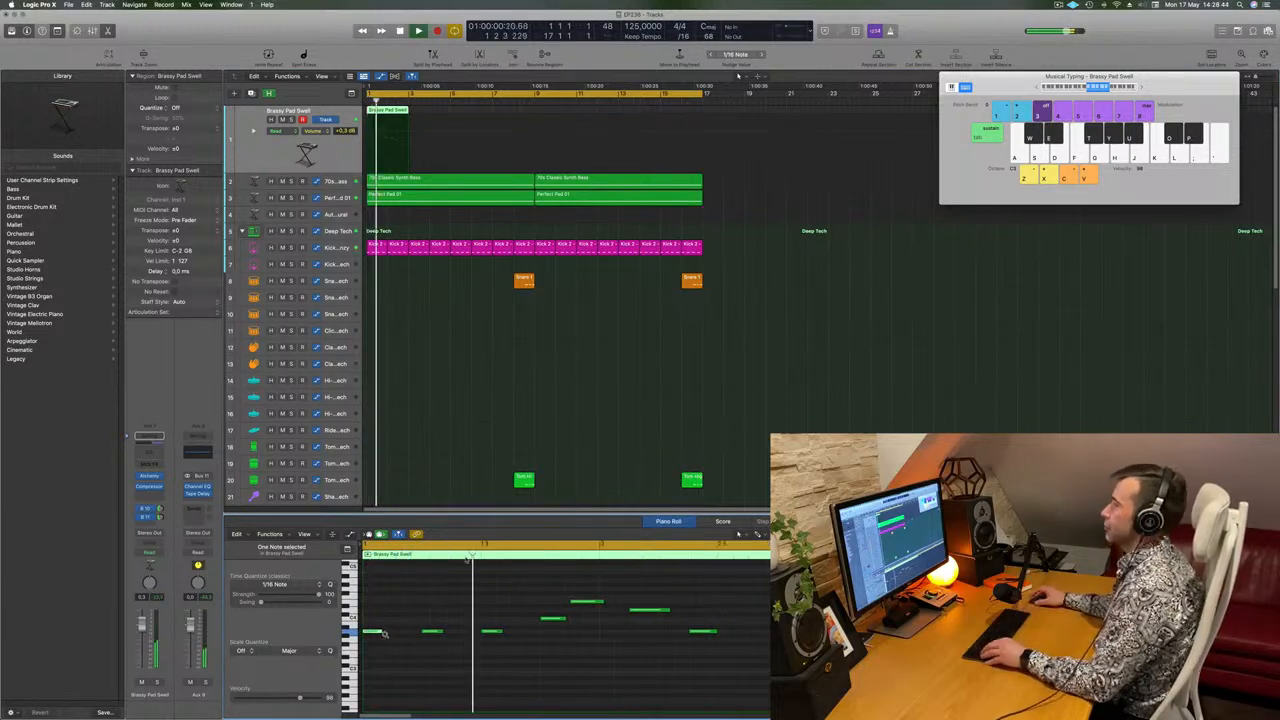
Stop playback and copy the Brassy Pad Swell region from bar 1 to bar 3.
key(super+Left)
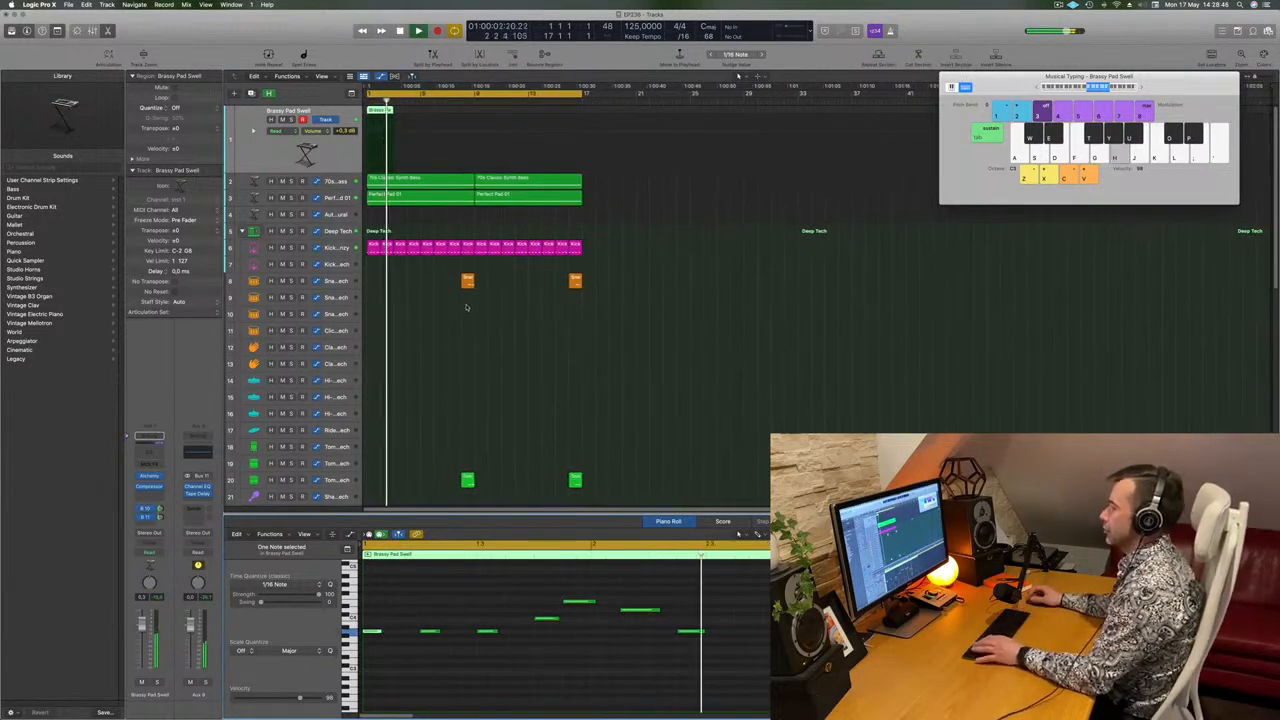
key(space)
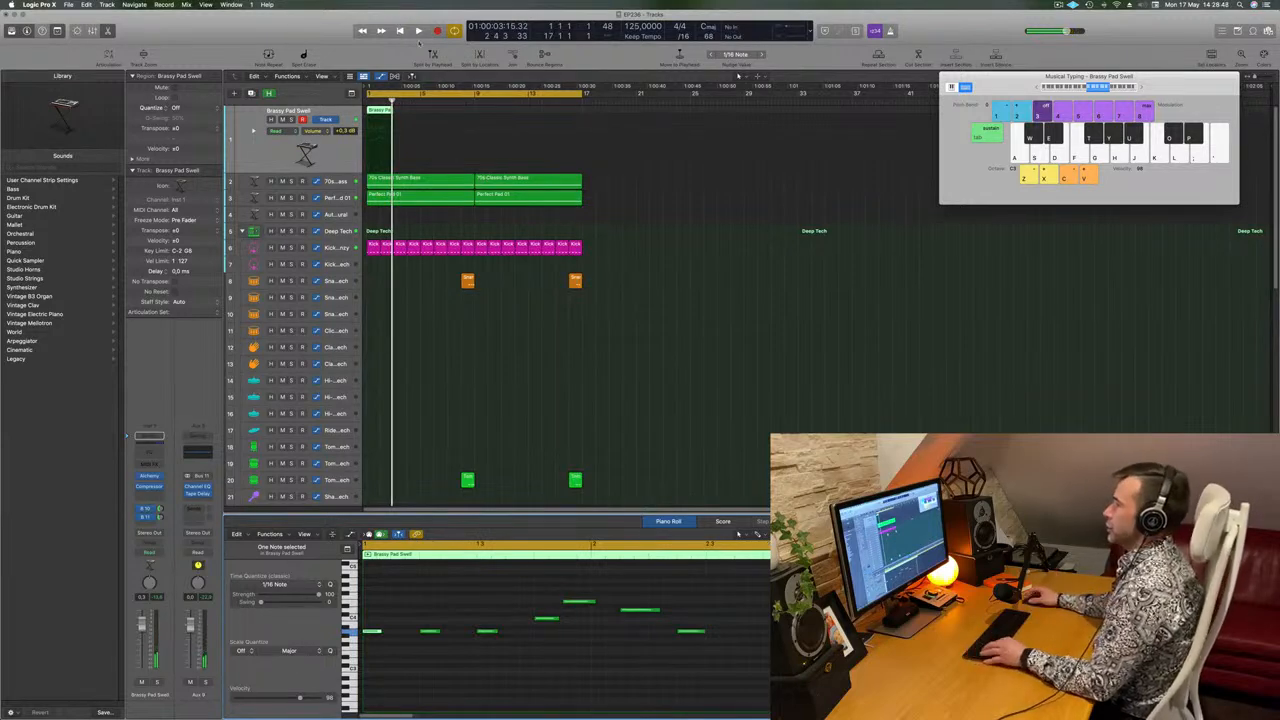
drag(384, 109, 411, 117)
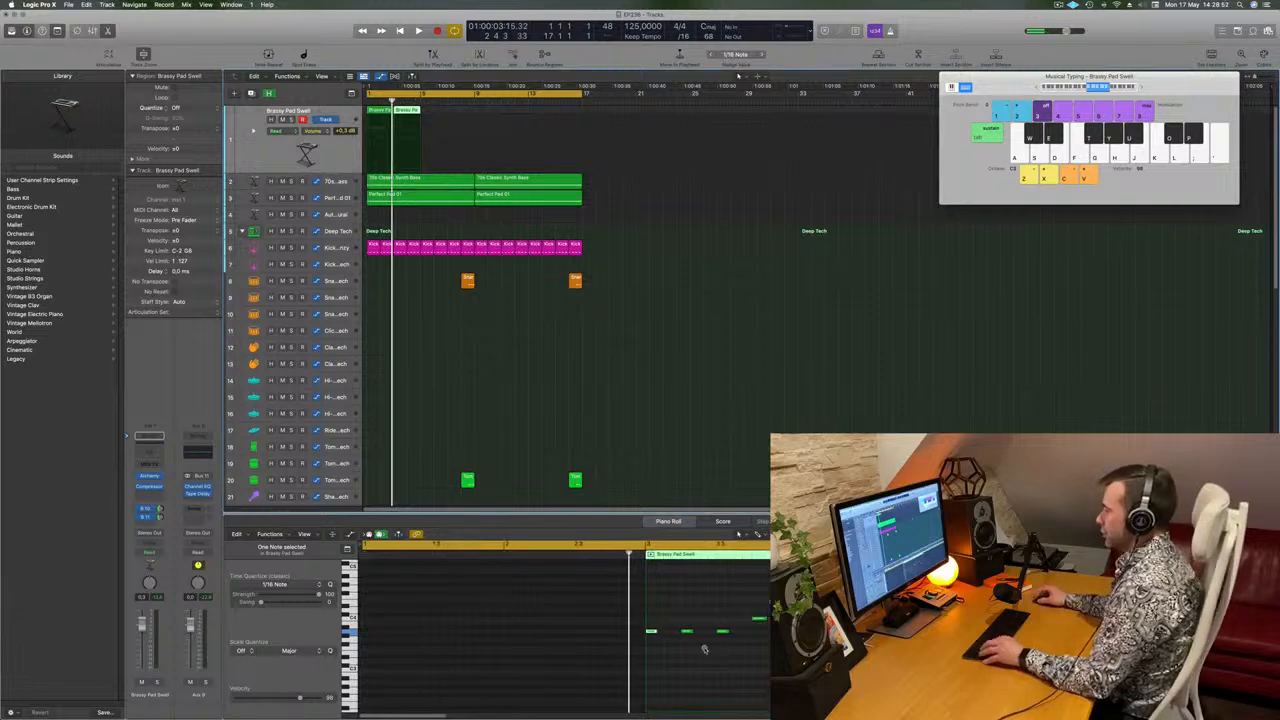
Vary the region copied to bar 3 by raising its first three notes and lowering the fifth to the melody's lowest pitch.
scroll(704, 650, down, 1)
key(space)
key(space)
drag(680, 611, 615, 648)
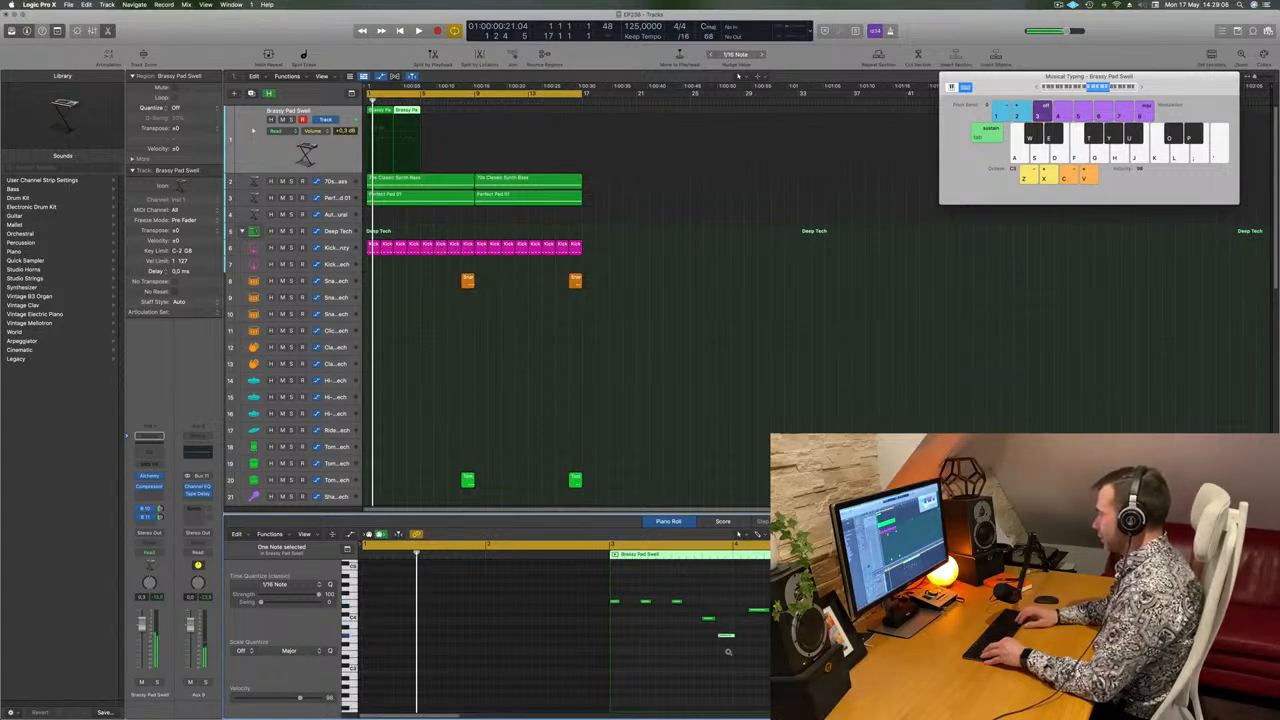
key(space)
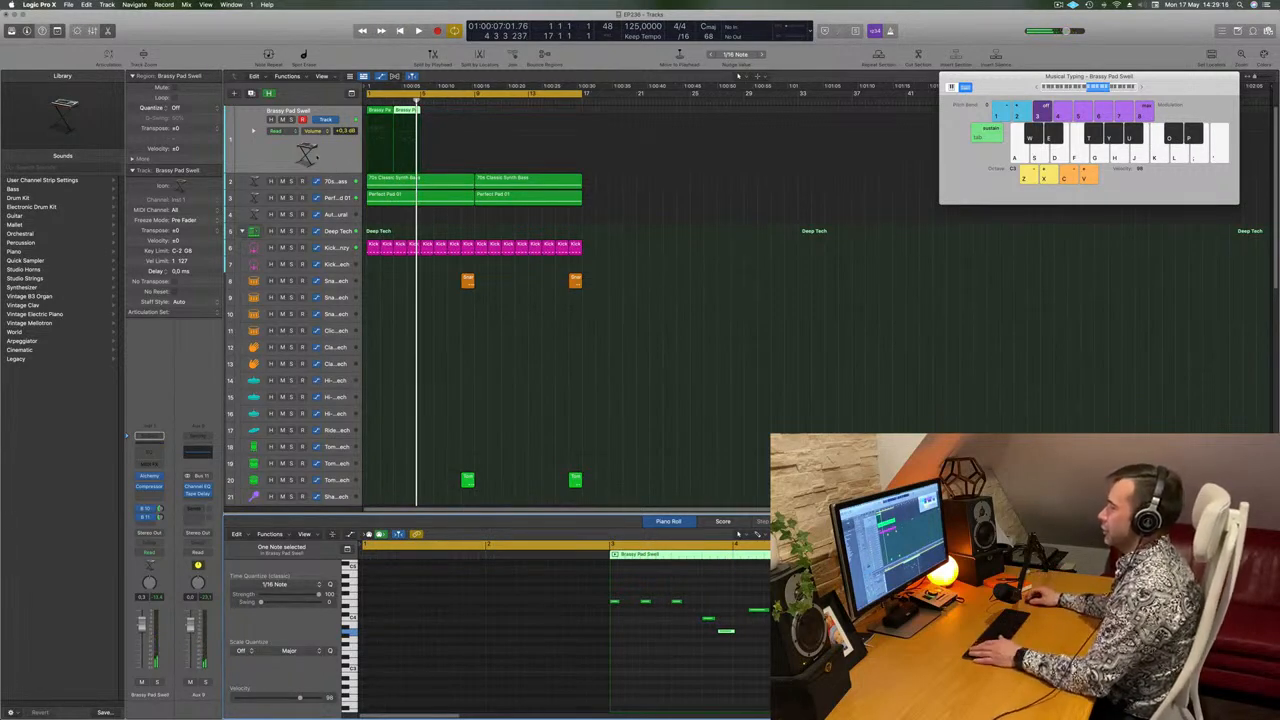
Select both Brassy Pad Swell regions and listen to the four-bar melody from the start.
click(317, 157)
key(space)
scroll(512, 346, up, 2)
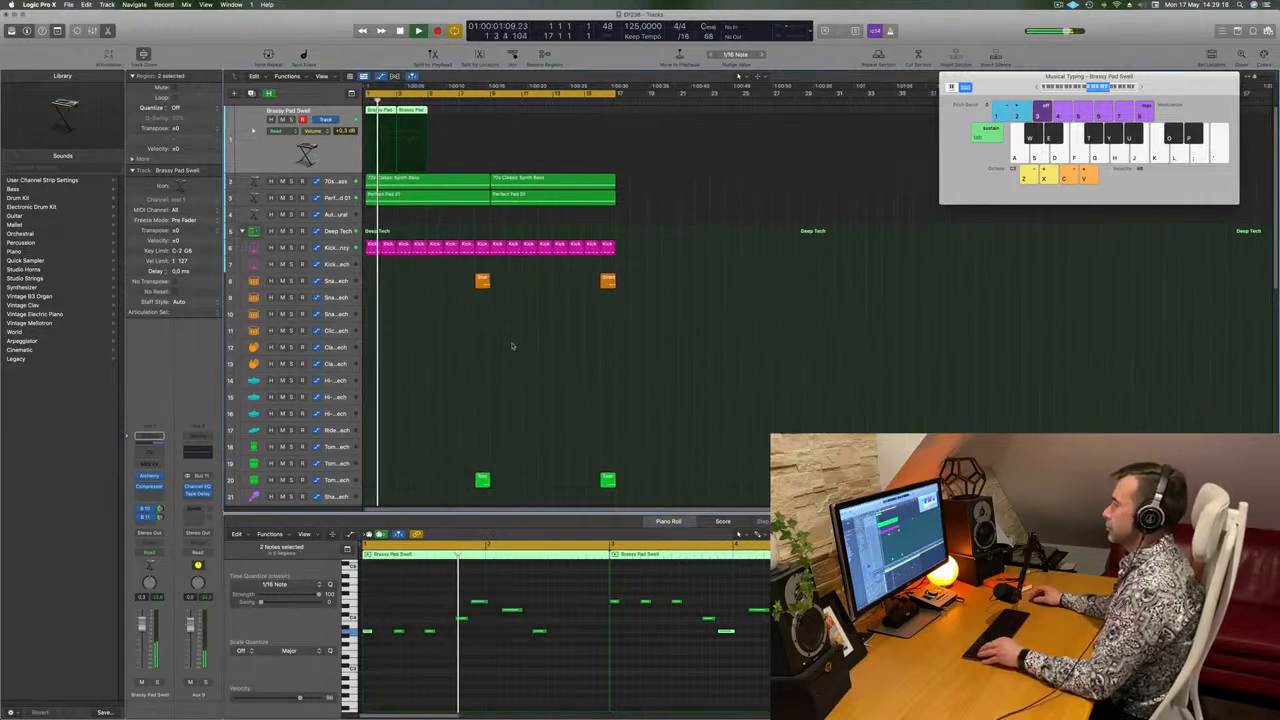
scroll(471, 363, down, 2)
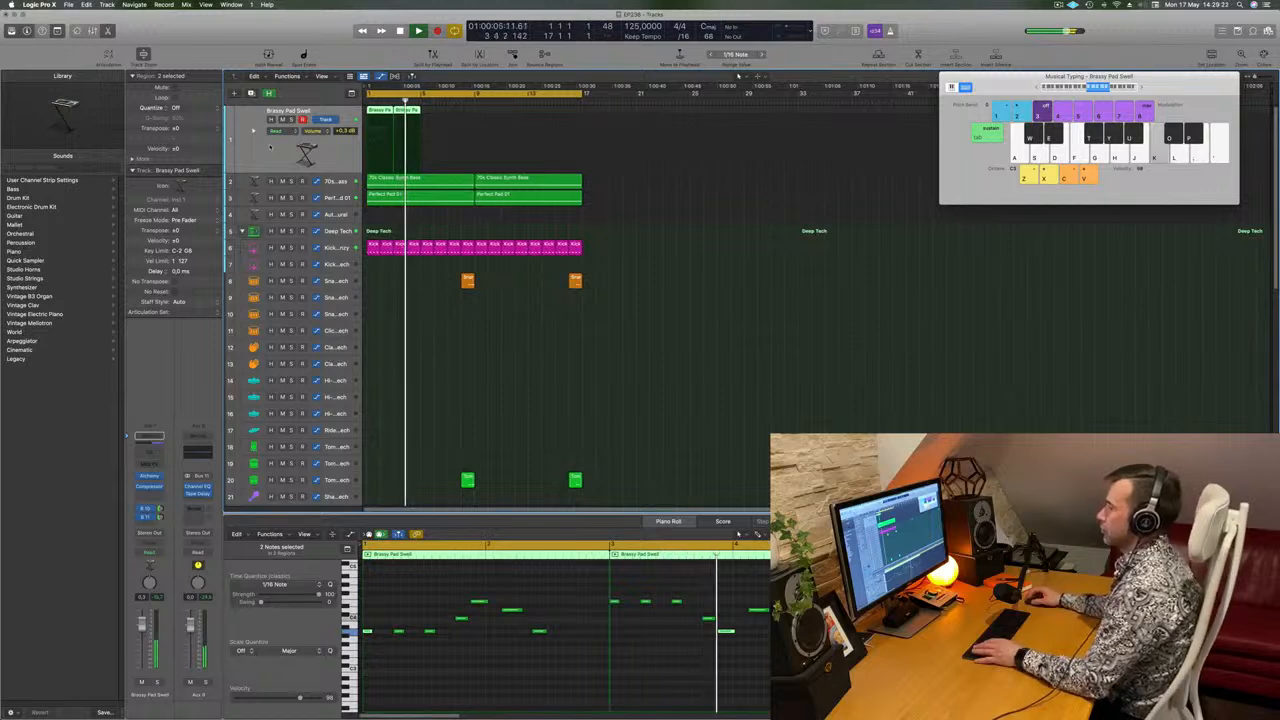
key(space)
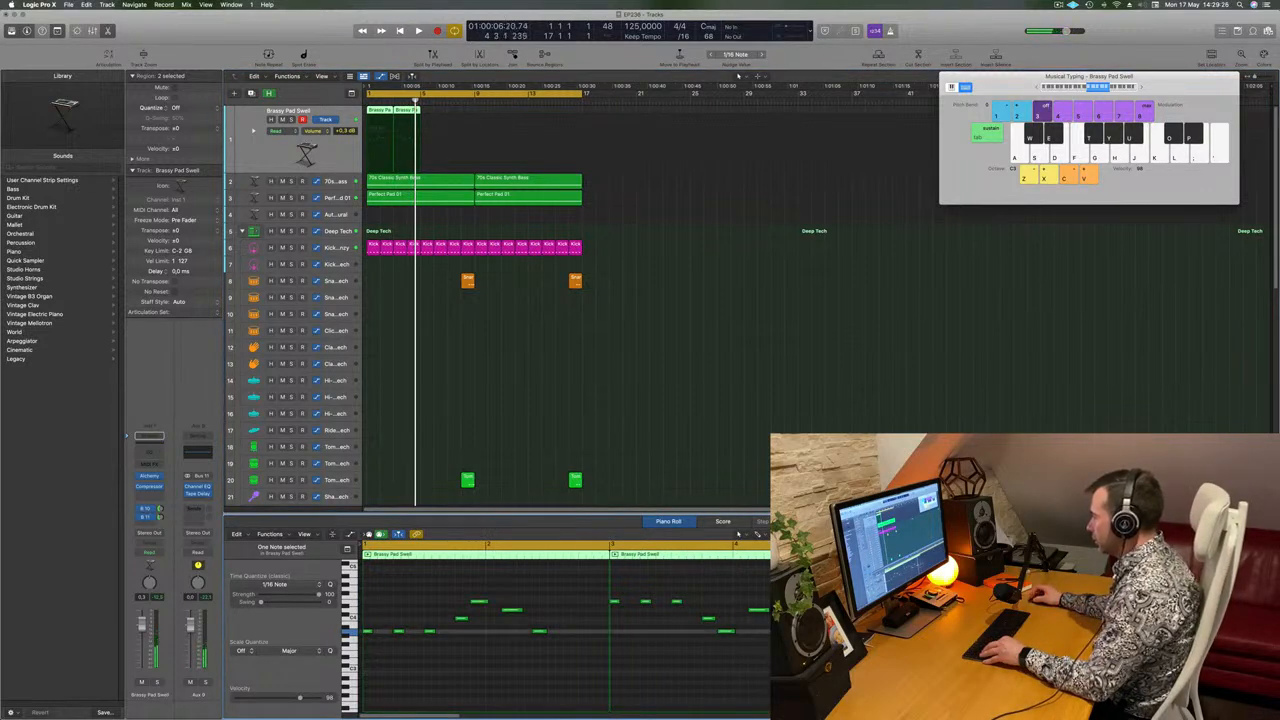
Duplicate the last low note of the first Brassy Pad Swell region just after itself and listen to the result.
key(space)
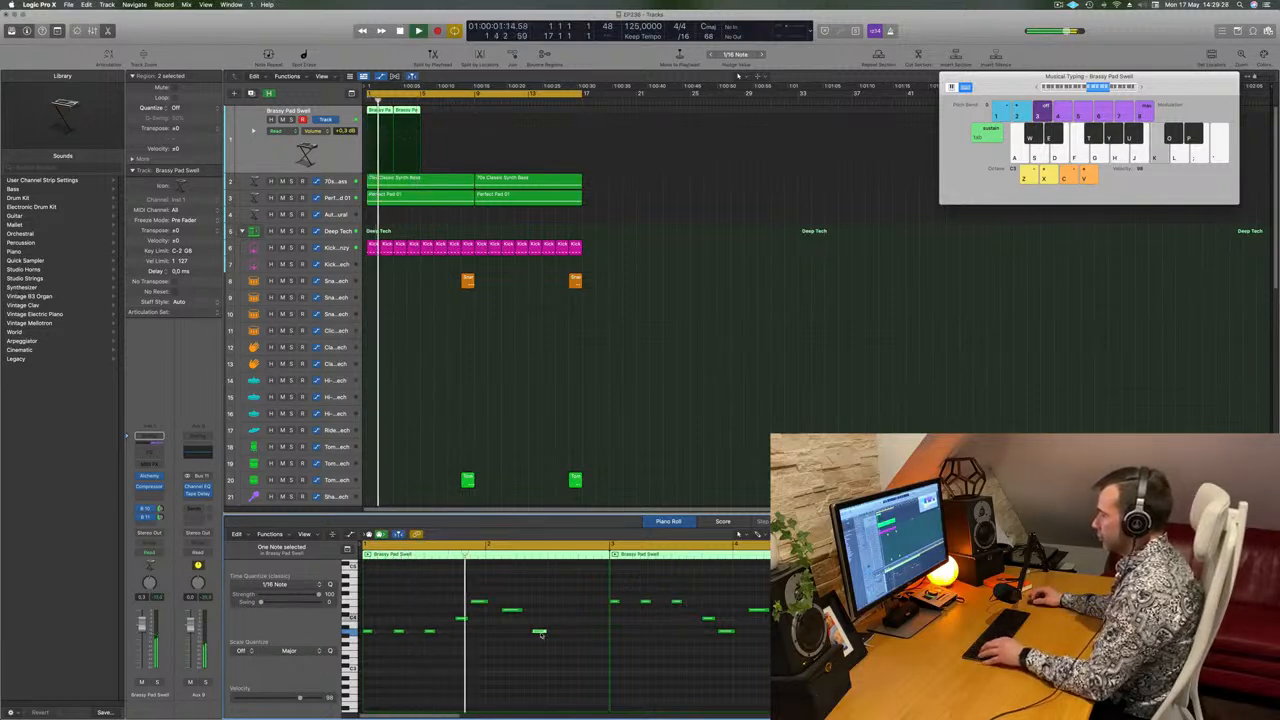
drag(552, 637, 563, 640)
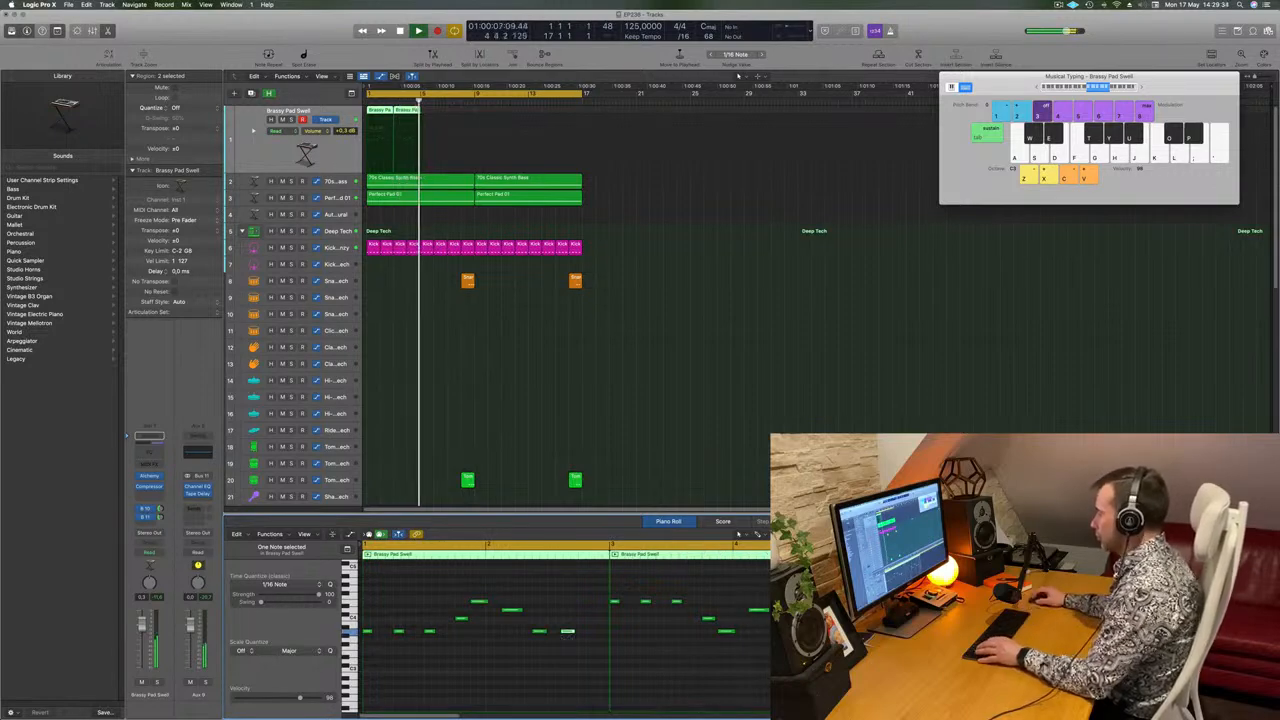
key(space)
key(space)
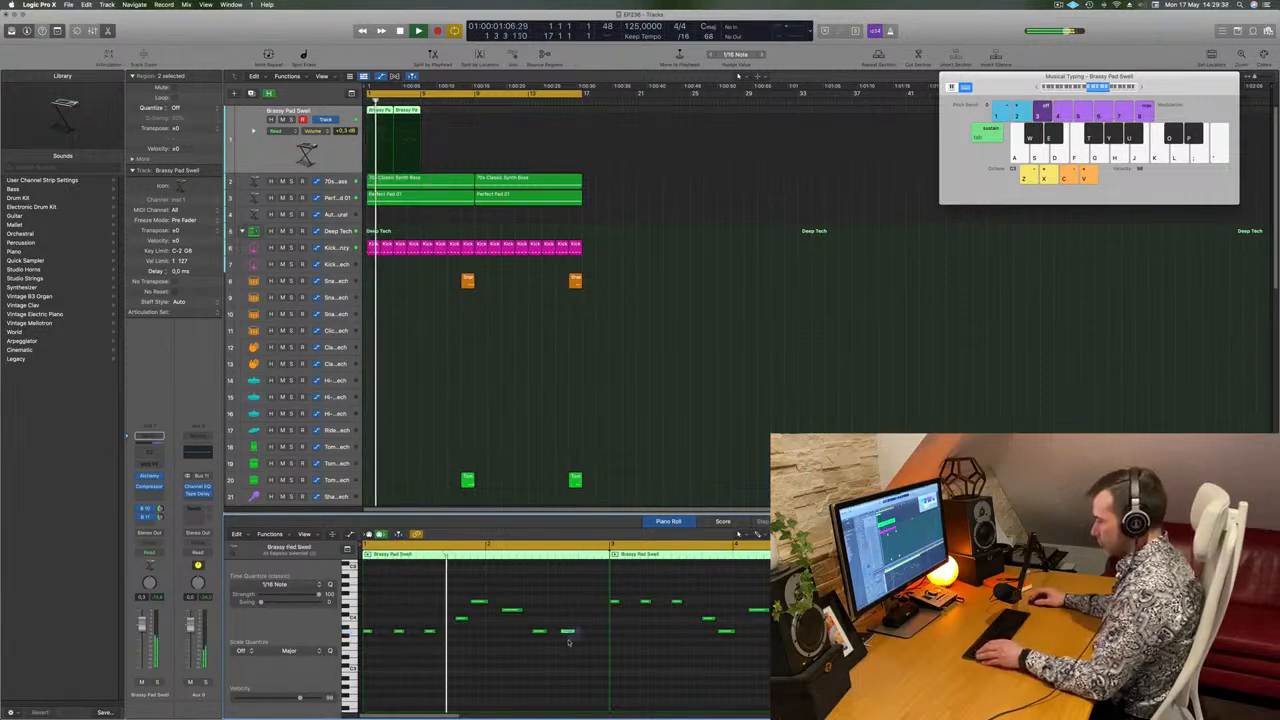
key(super+q)
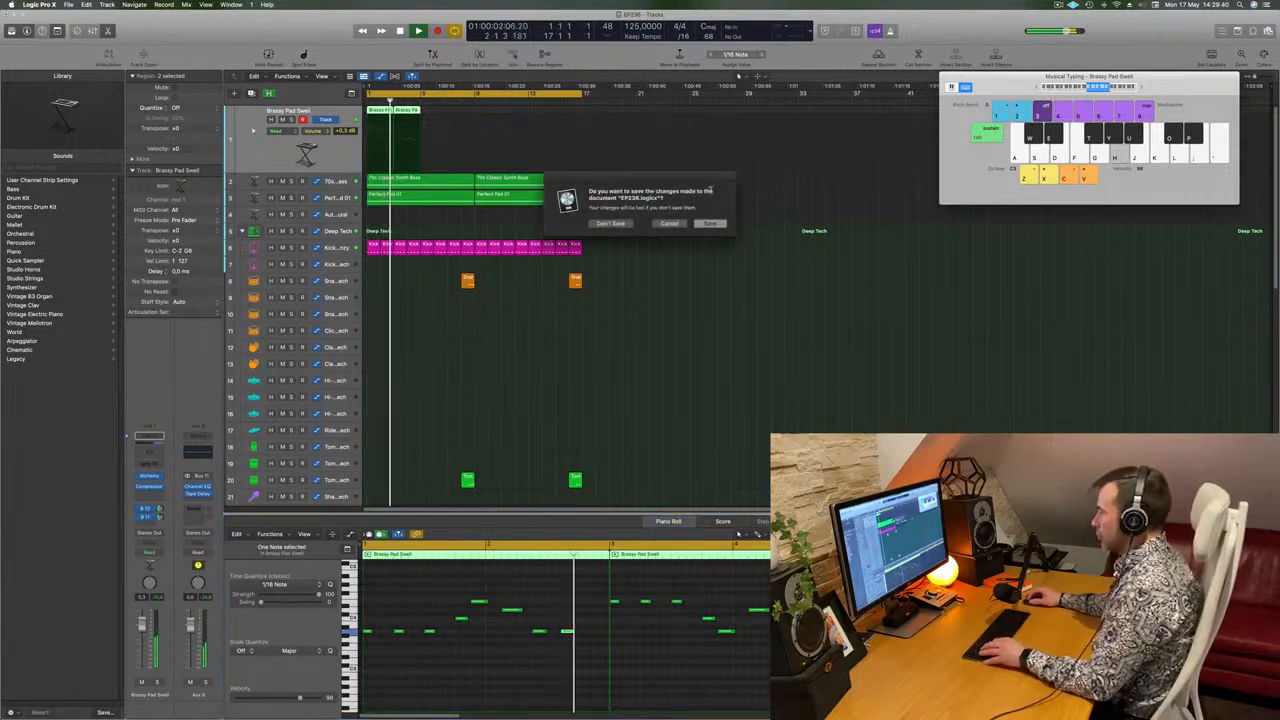
key(Escape)
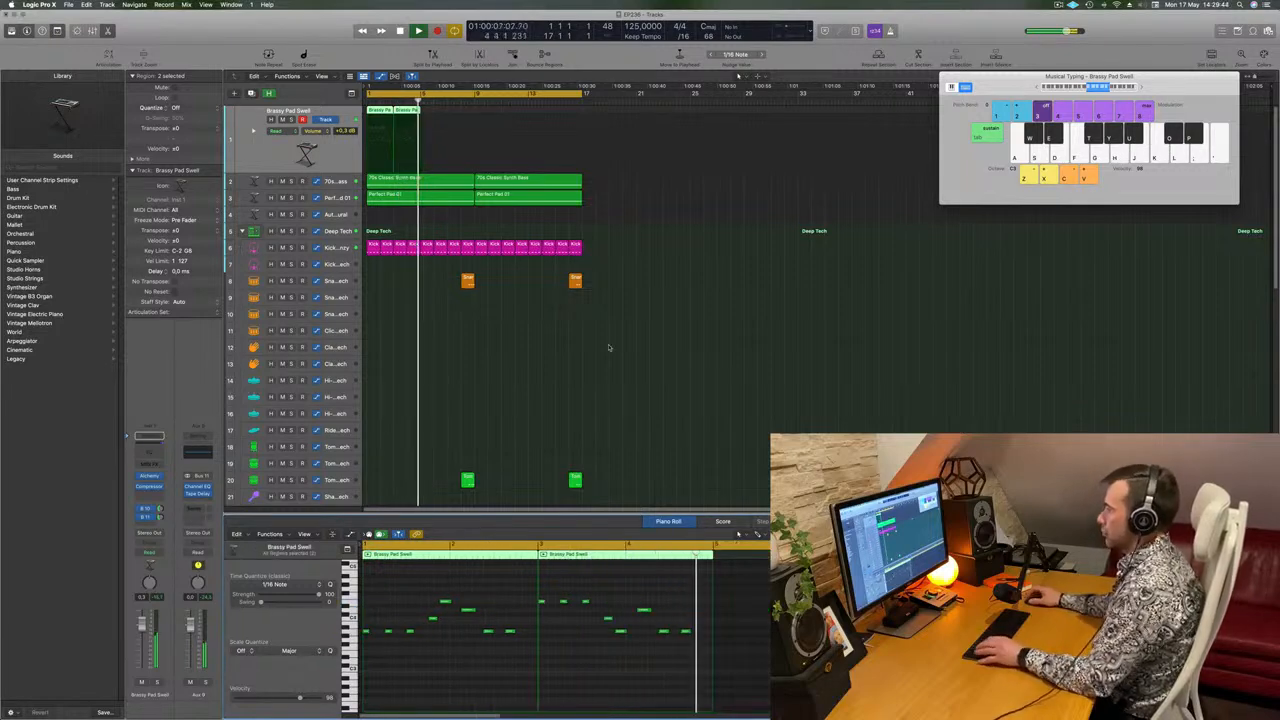
key(Return)
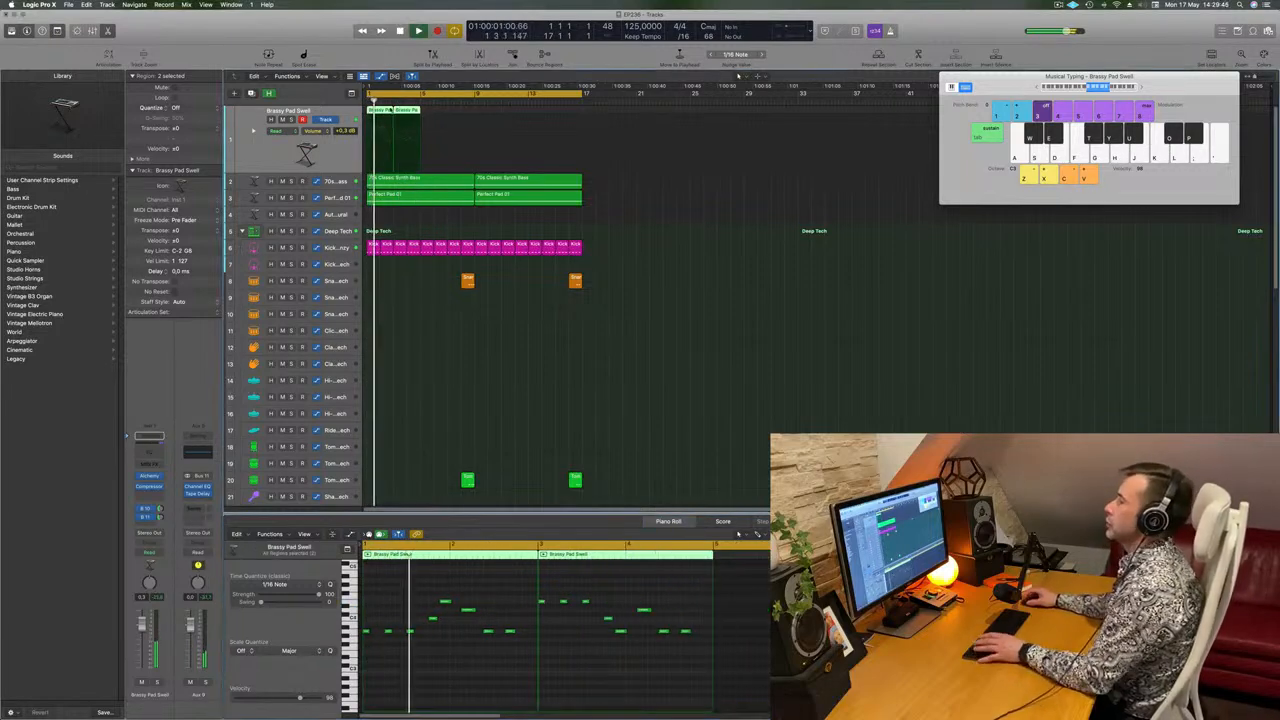
Repeat the two Brassy Pad Swell regions until they fill the loop up to bar 17 and play them.
drag(405, 116, 480, 113)
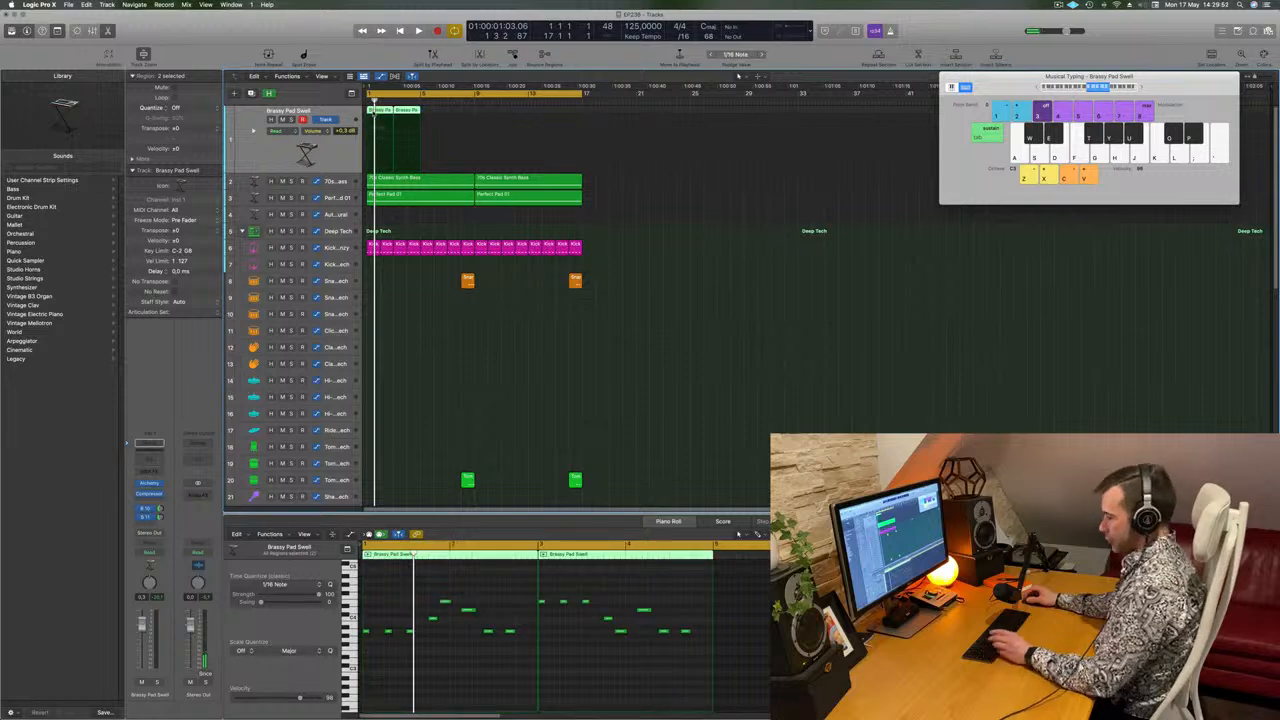
key(super+r)
key(super+r)
key(space)
click(330, 140)
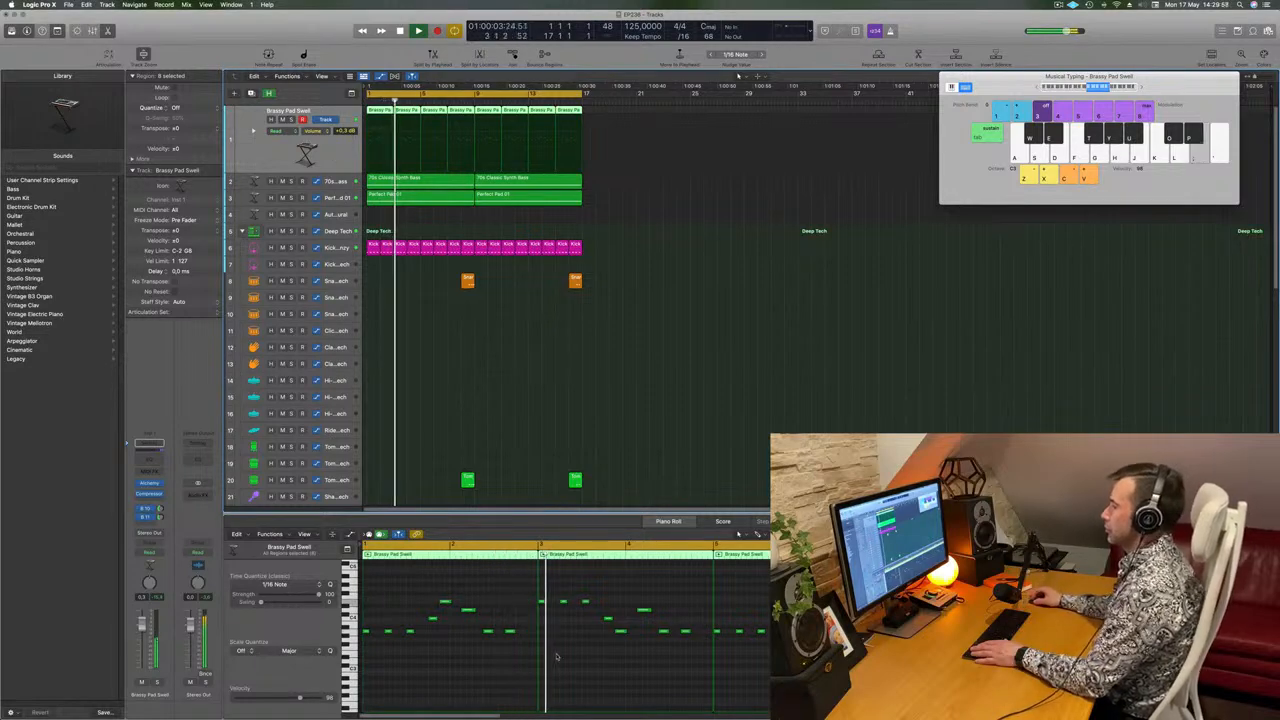
Delete the duplicated low note in the first Brassy Pad Swell region and remove the repeated regions from bar 5 onward.
key(Return)
drag(505, 618, 511, 642)
key(BackSpace)
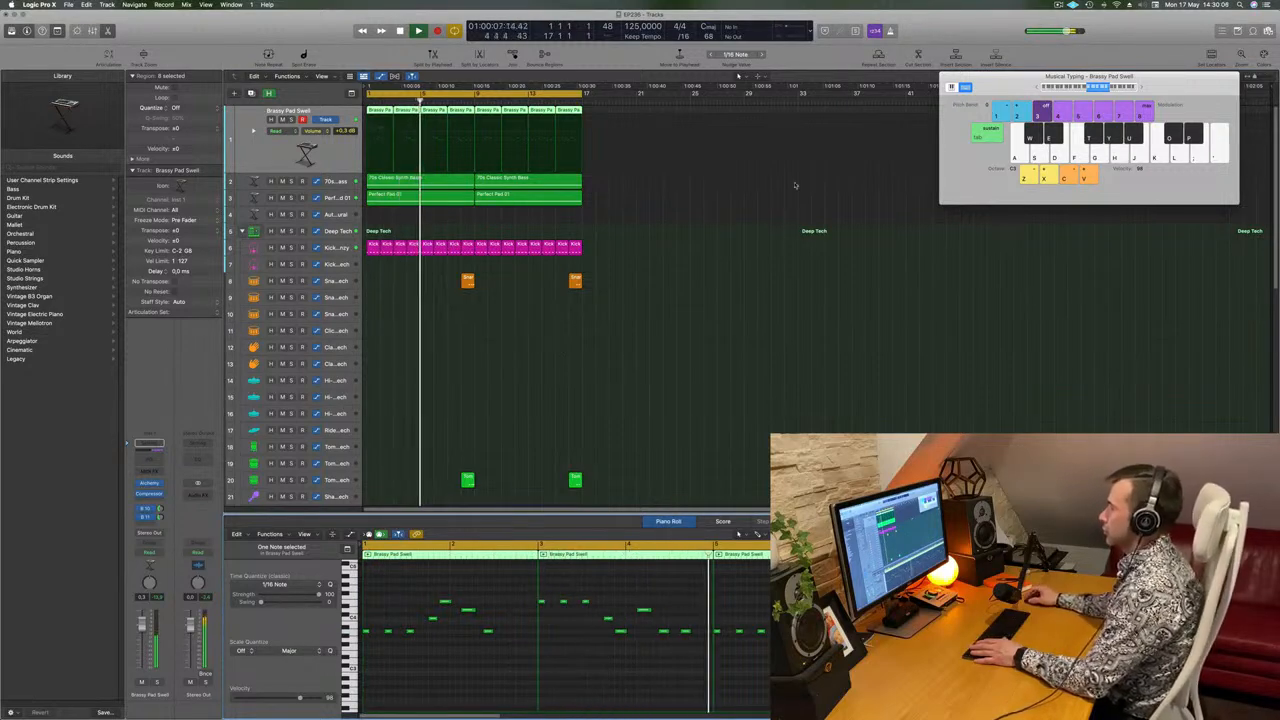
drag(613, 112, 380, 114)
key(Delete)
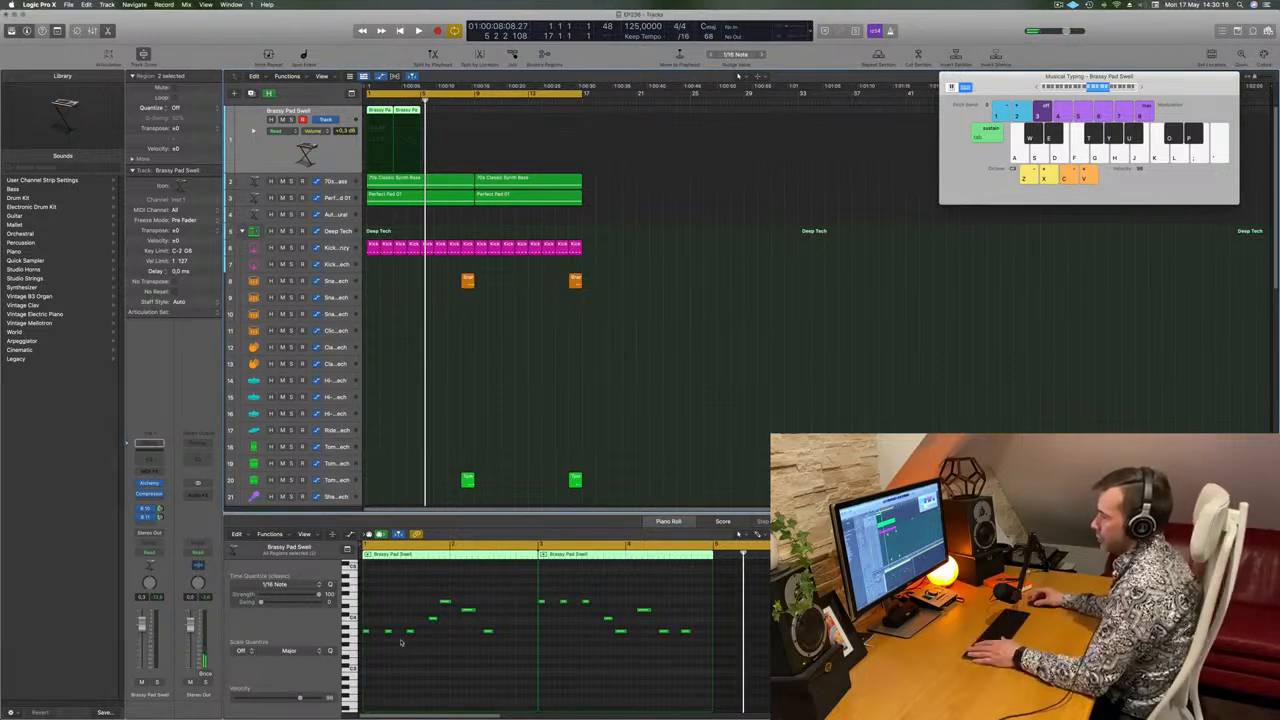
Play the loop from the start and examine the 70s Classic Synth Bass notes against the melody.
click(351, 631)
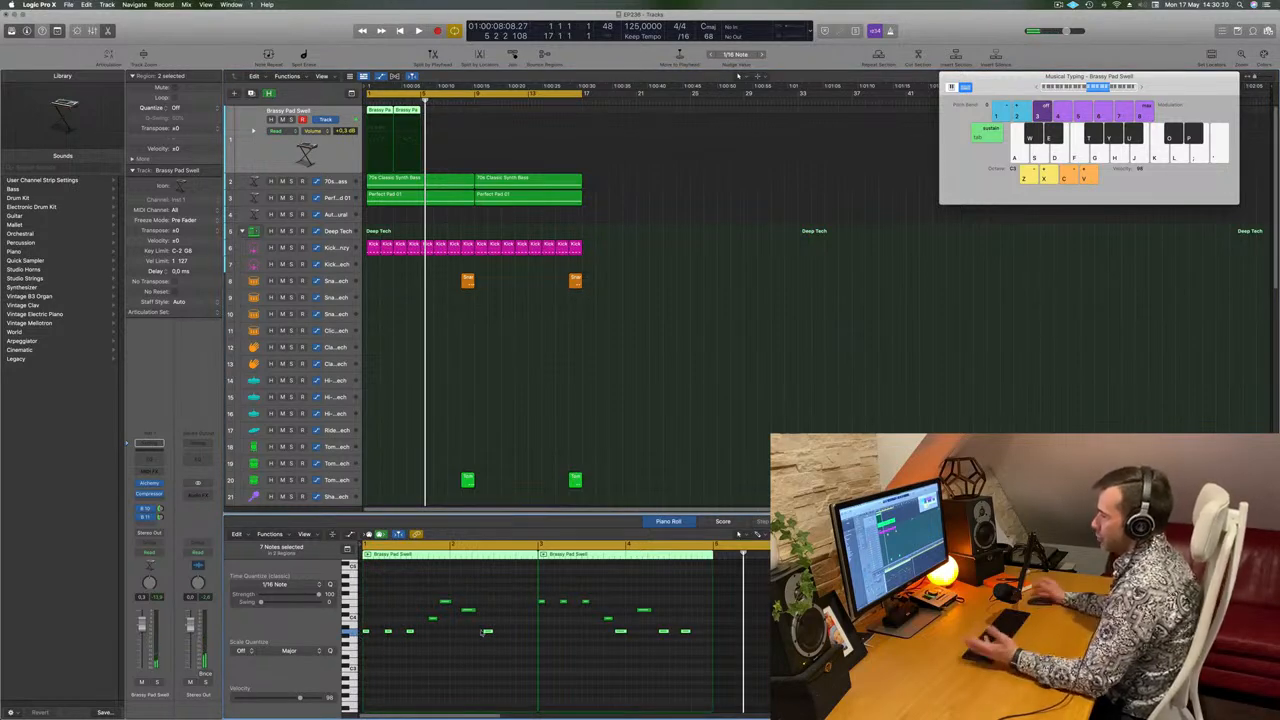
key(space)
click(626, 434)
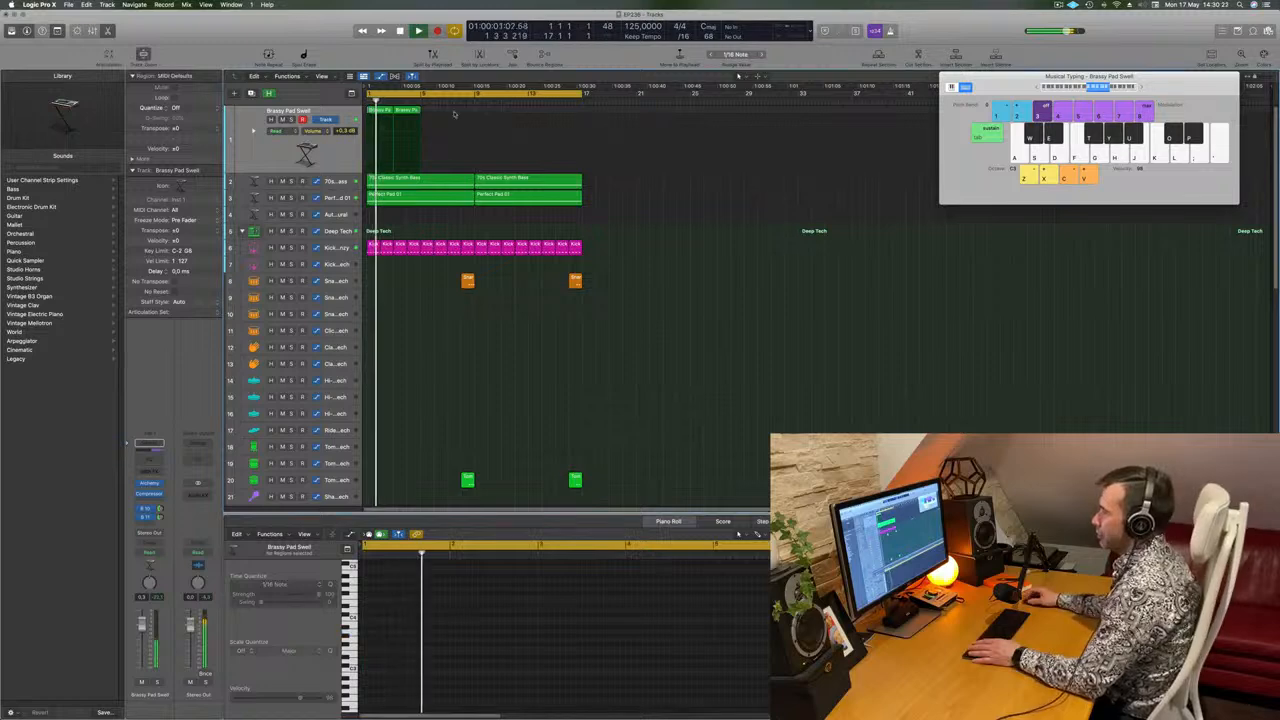
click(323, 178)
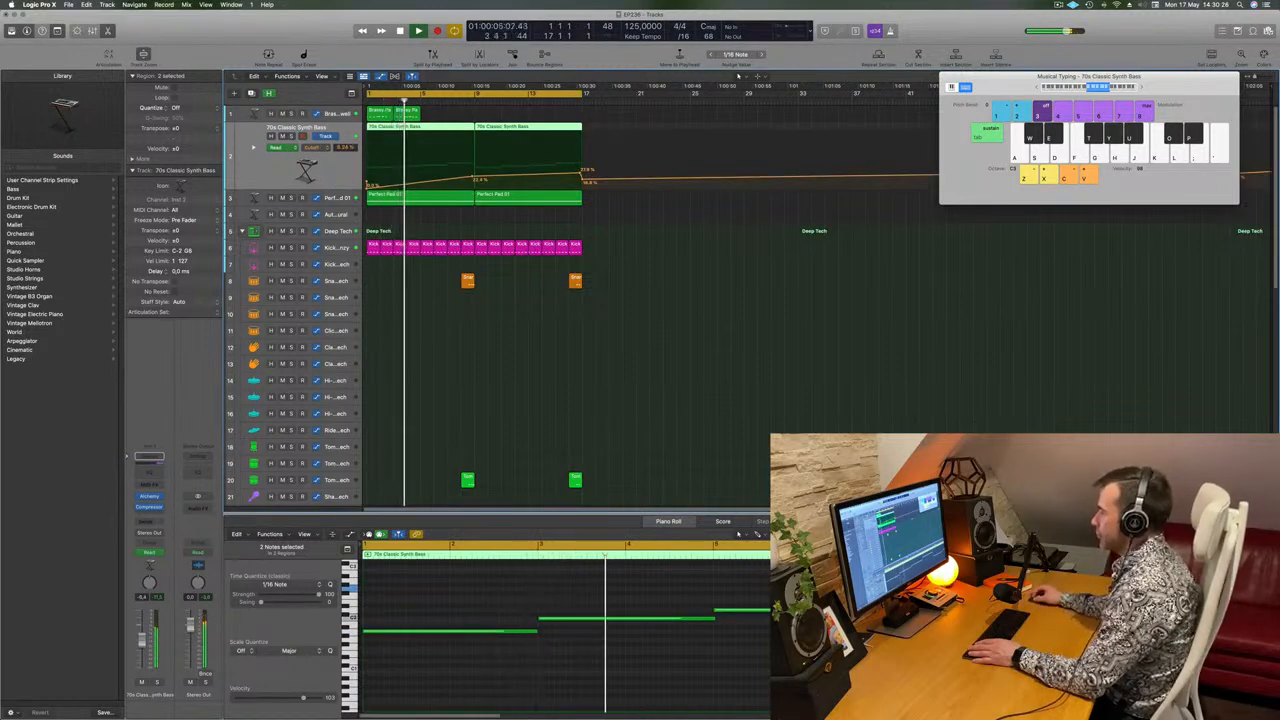
Repeat the two edited Brassy Pad Swell regions to fill the track up to bar 17 and play the loop.
drag(446, 111, 387, 115)
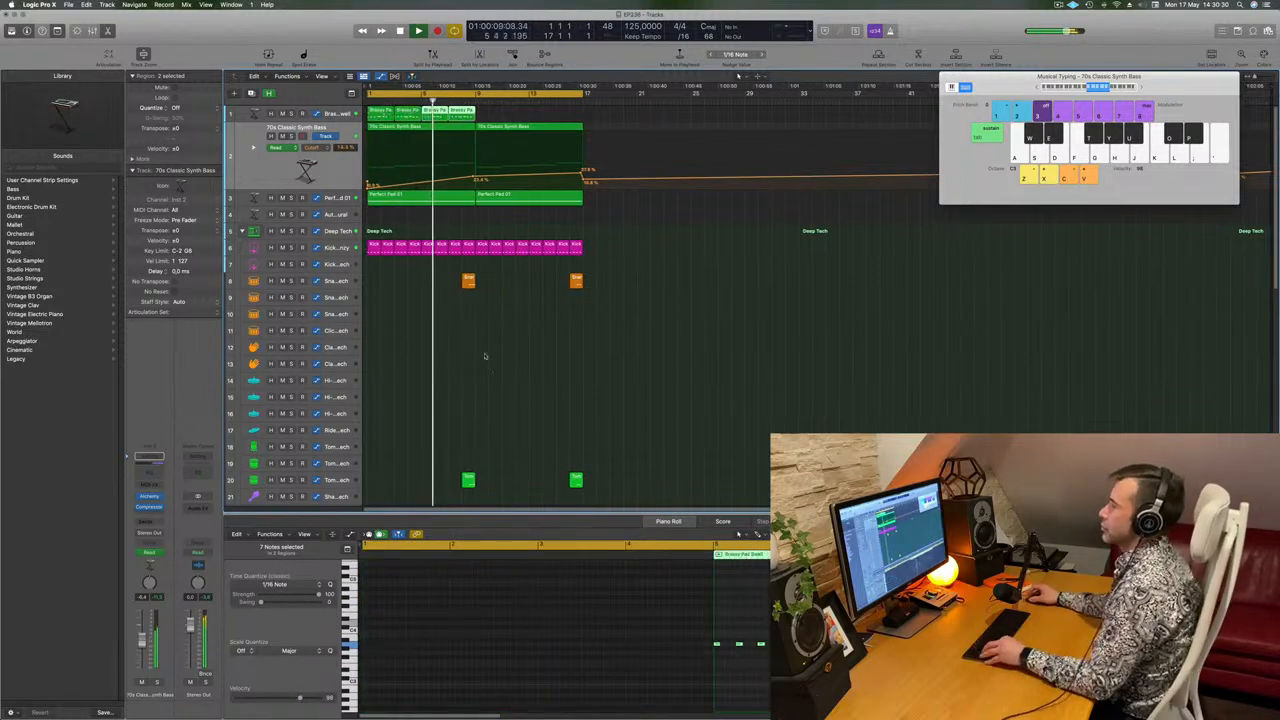
click(340, 115)
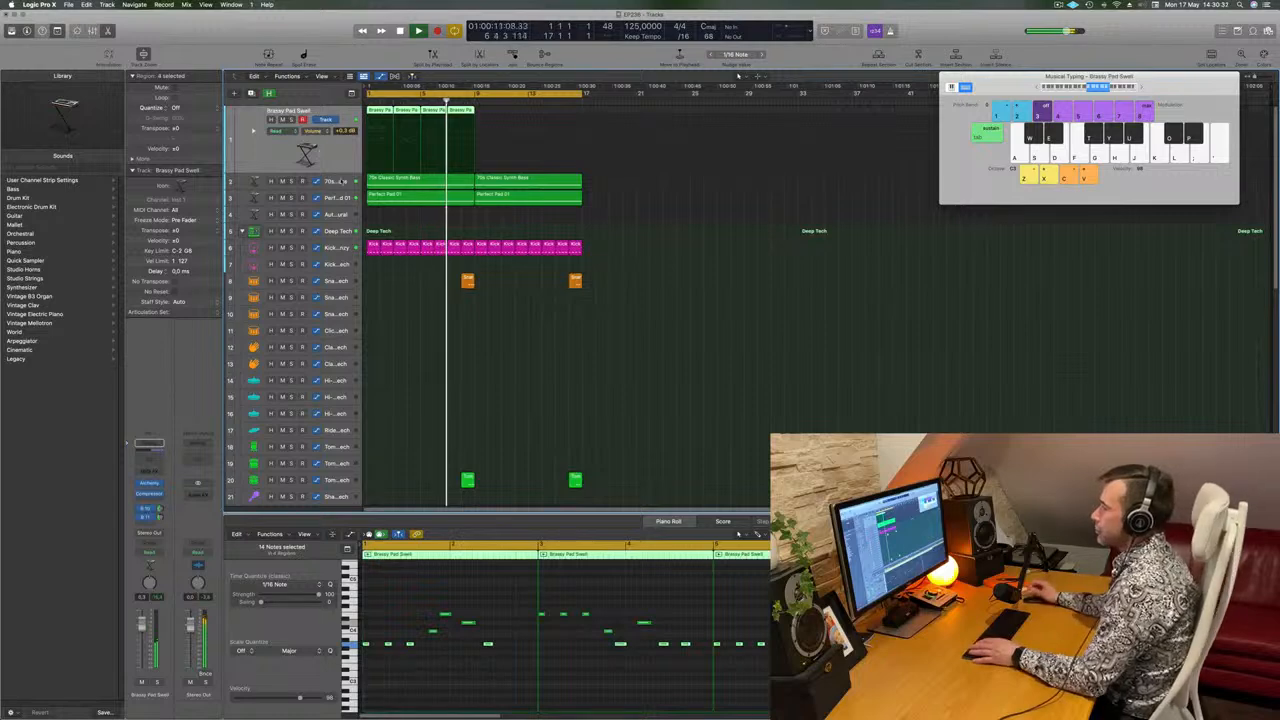
key(space)
drag(378, 112, 489, 121)
key(space)
click(340, 155)
key(space)
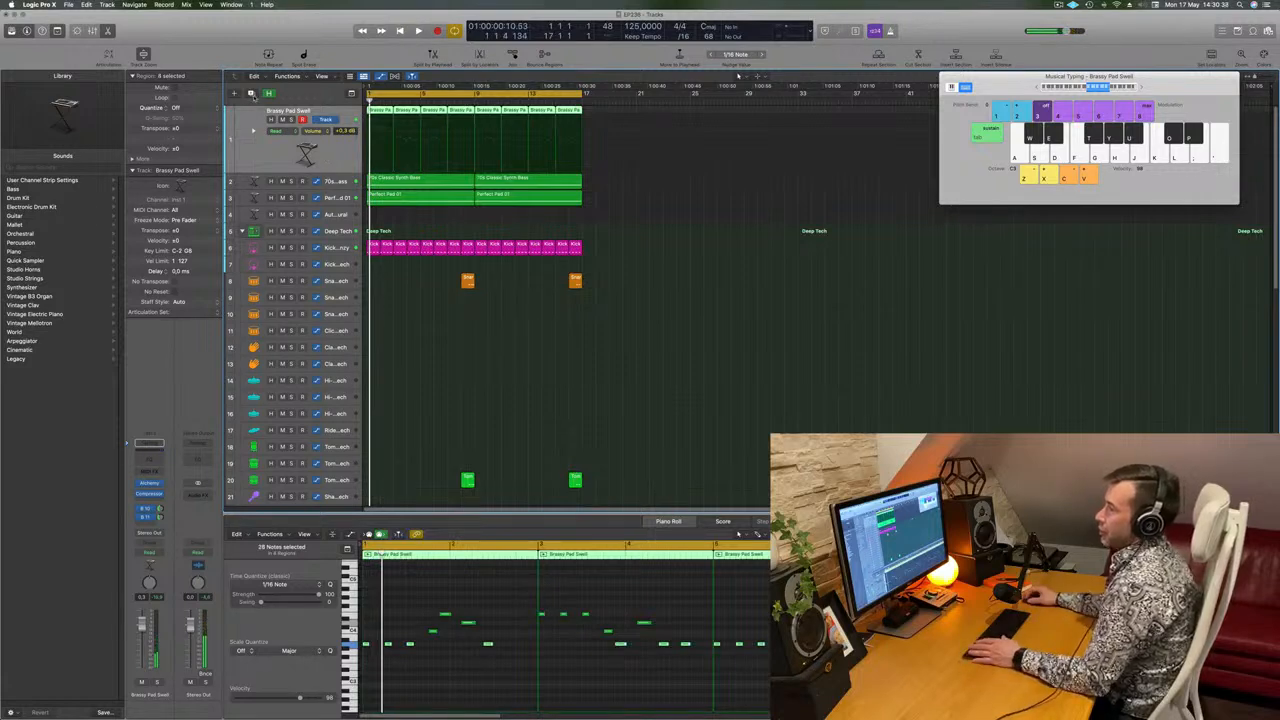
Duplicate the Brassy Pad Swell track with its settings, copy all its regions to the new track and mute the original.
click(252, 93)
drag(617, 118, 389, 146)
key(space)
key(space)
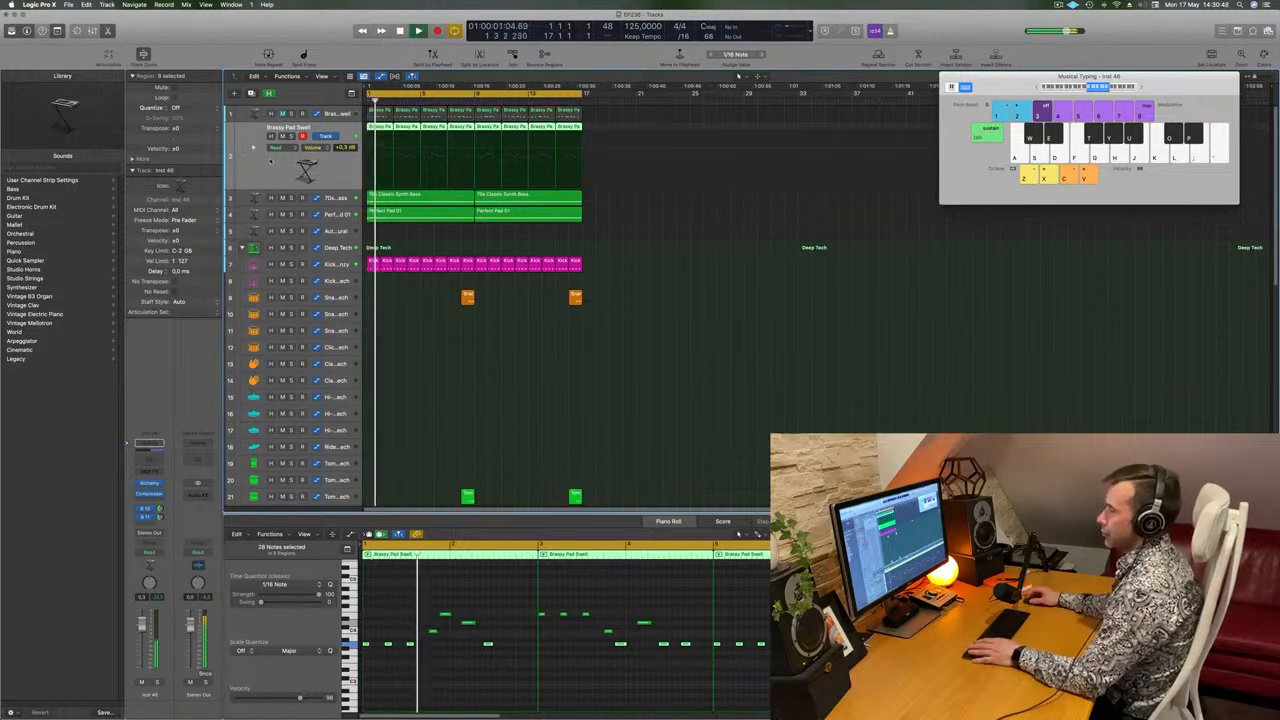
Open the duplicated track's Alchemy instrument and load the 70s Analog Synth Lead preset from the Leads category.
click(148, 483)
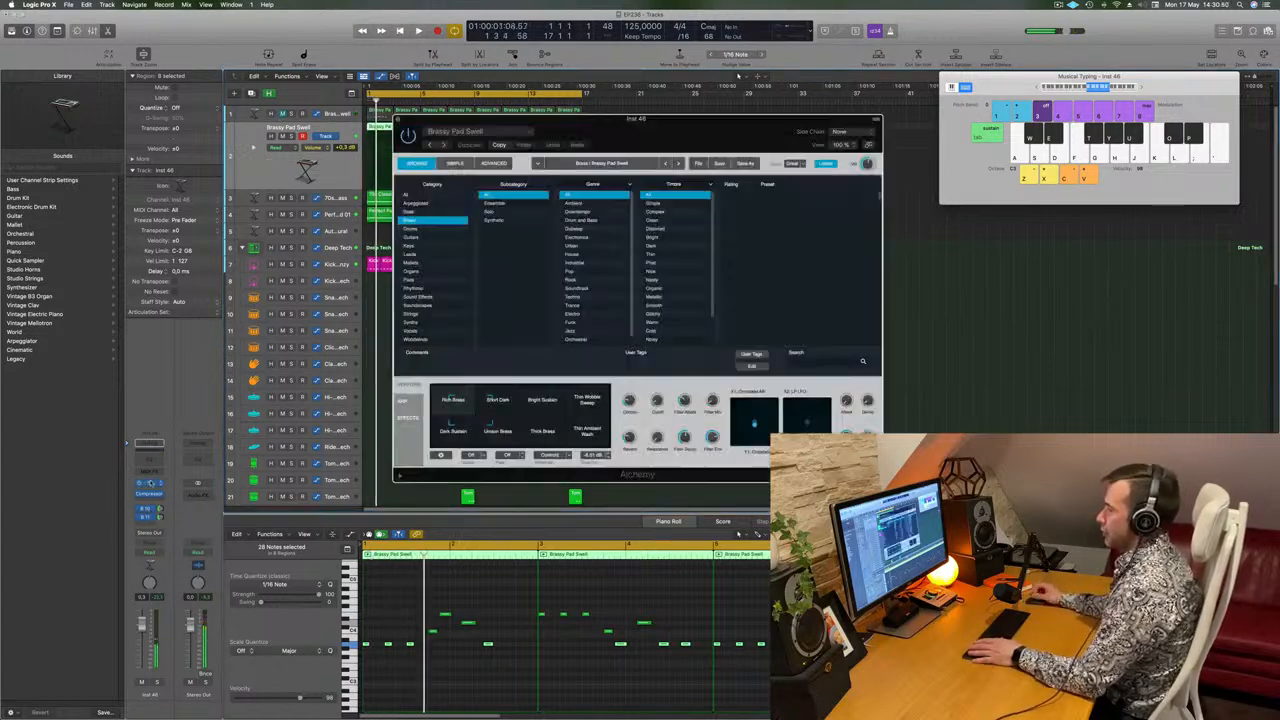
key(space)
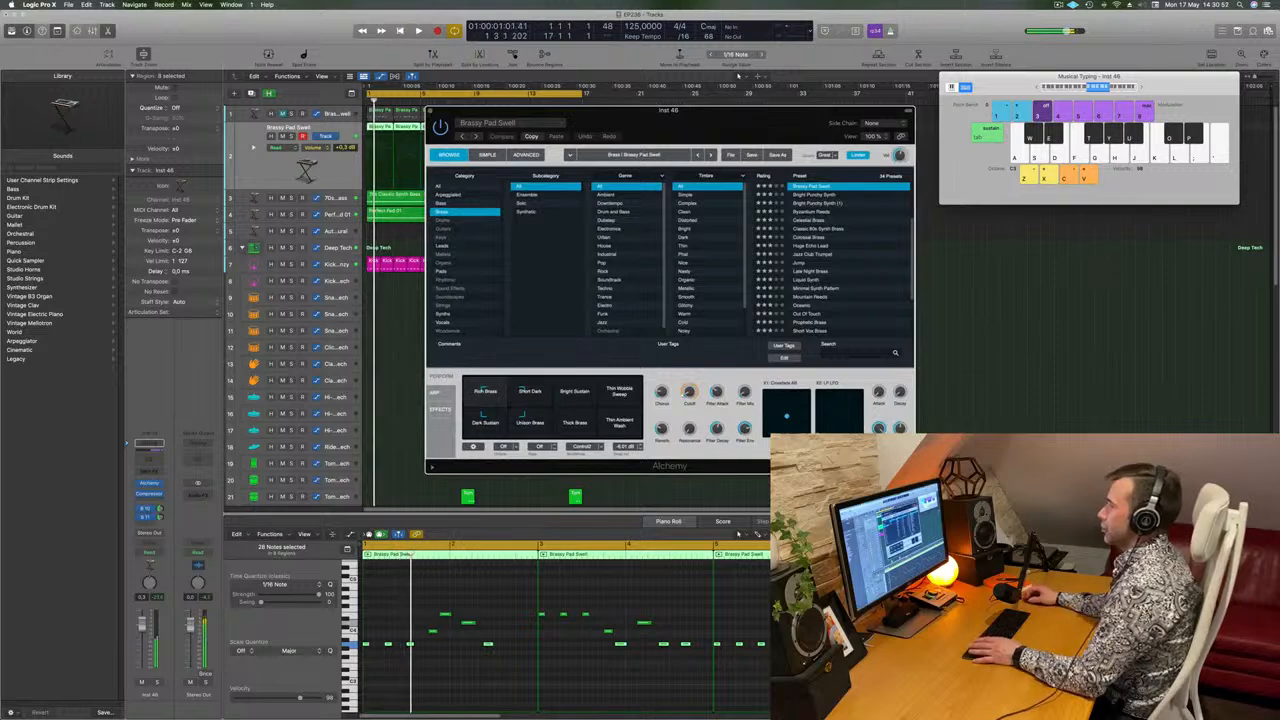
click(442, 246)
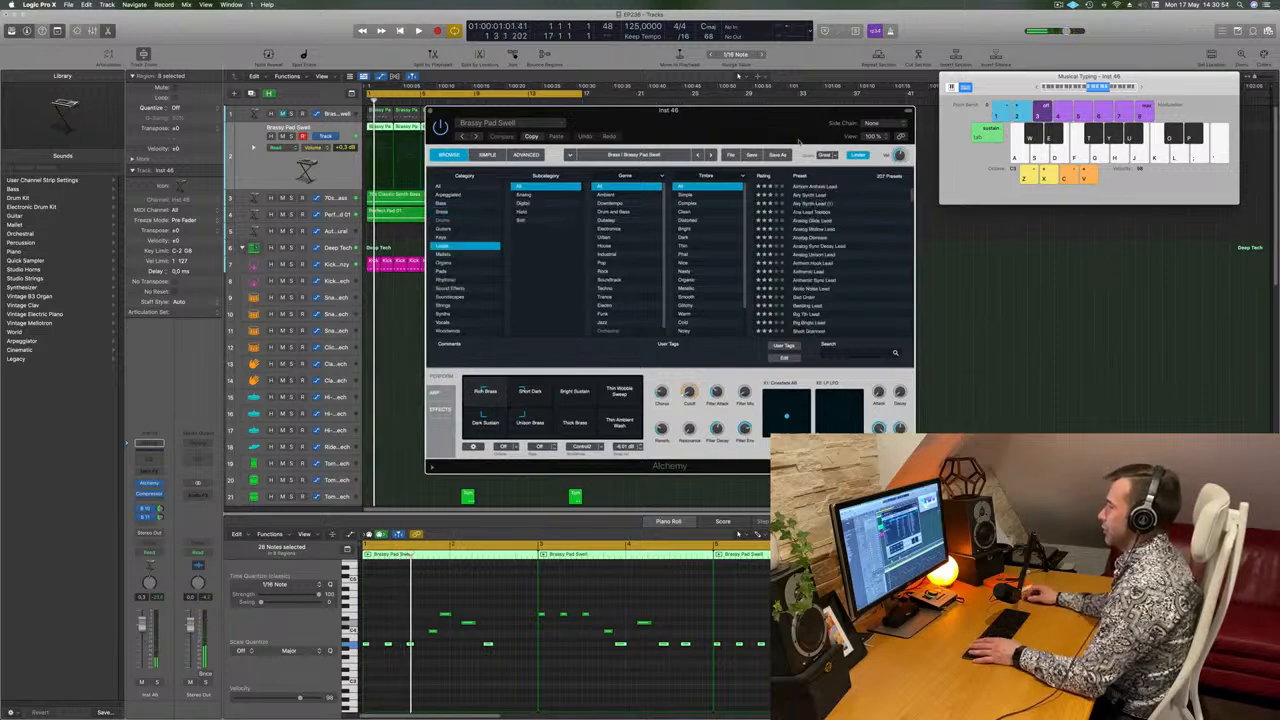
drag(797, 127, 839, 121)
scroll(856, 230, up, 3)
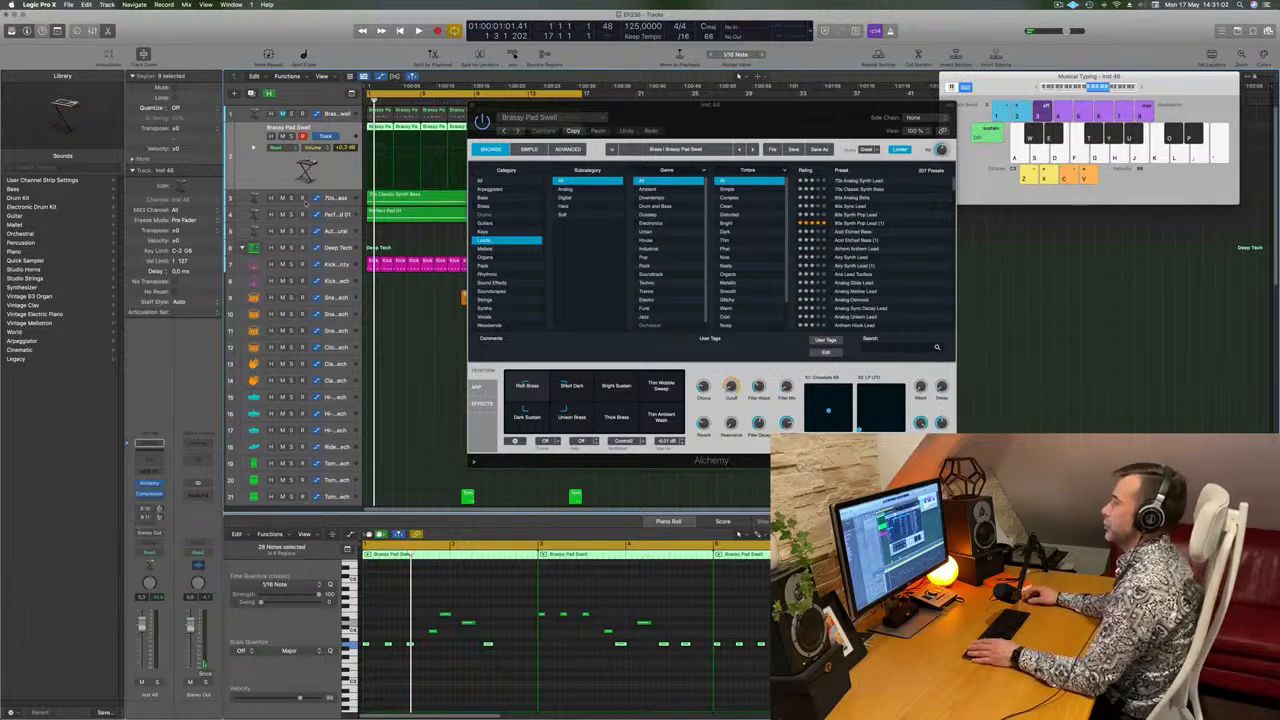
drag(735, 120, 657, 111)
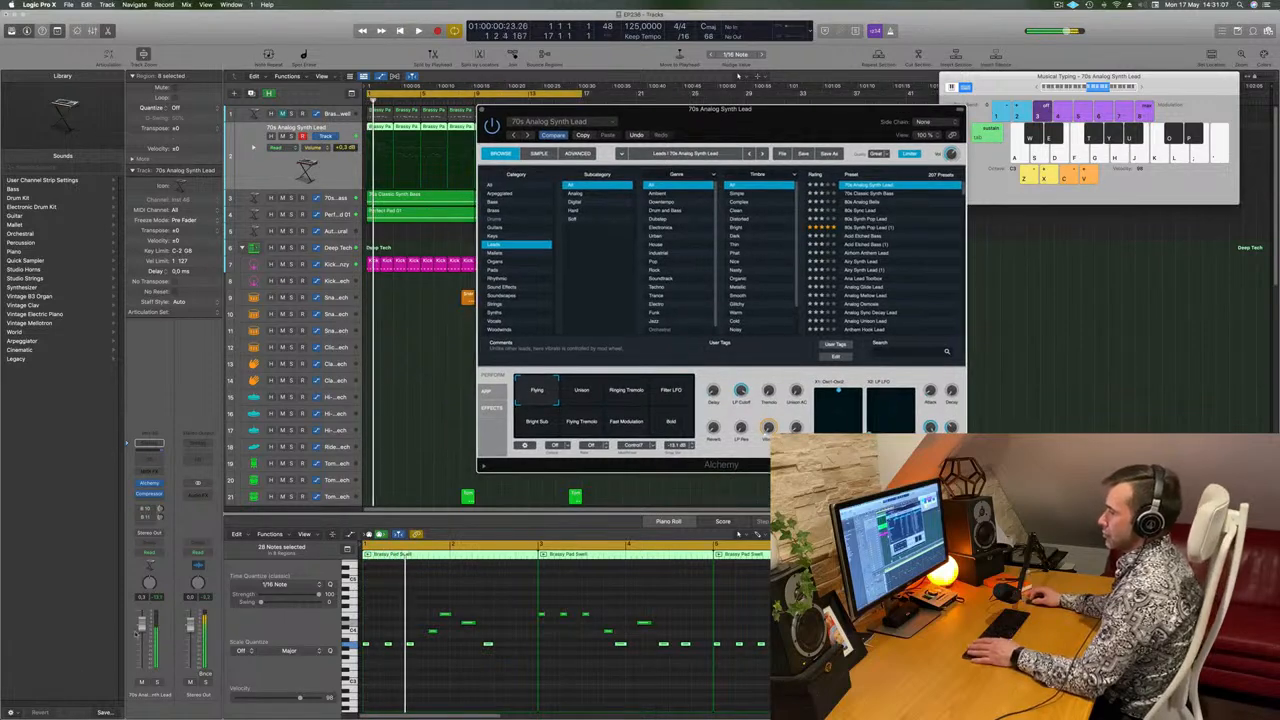
Lower the new lead track's volume to -5.9 dB and listen to it in the loop.
key(space)
drag(141, 626, 141, 640)
click(398, 486)
key(space)
key(space)
Audition further lead presets in Alchemy, including 80s Sync Lead and 80s Synth Pop Lead, while the loop plays.
click(867, 202)
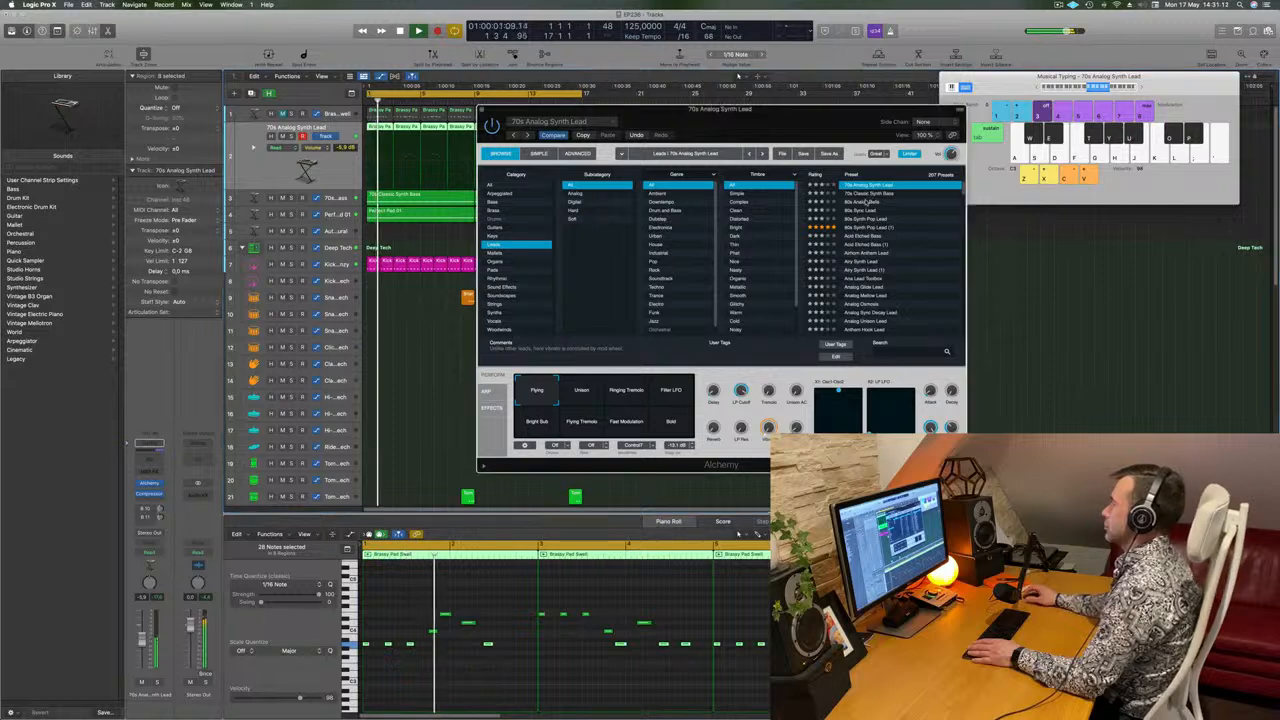
key(space)
key(space)
key(Down)
key(Down)
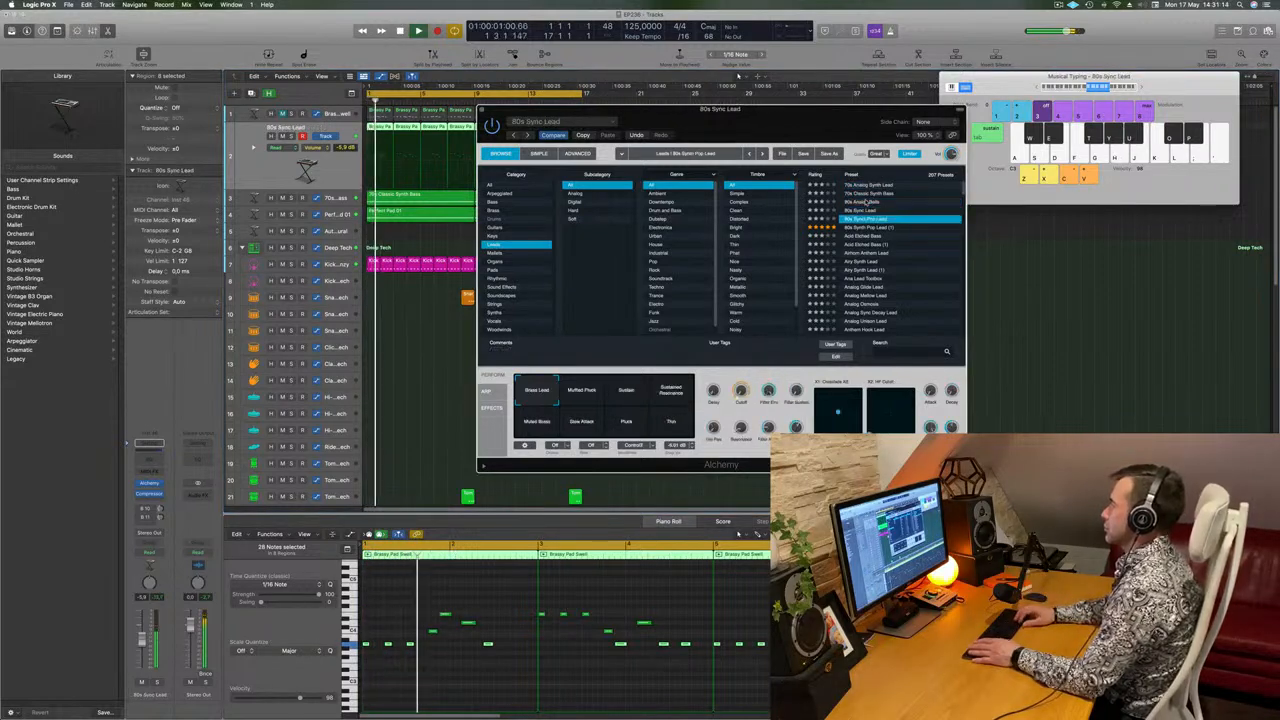
key(space)
scroll(865, 204, down, 3)
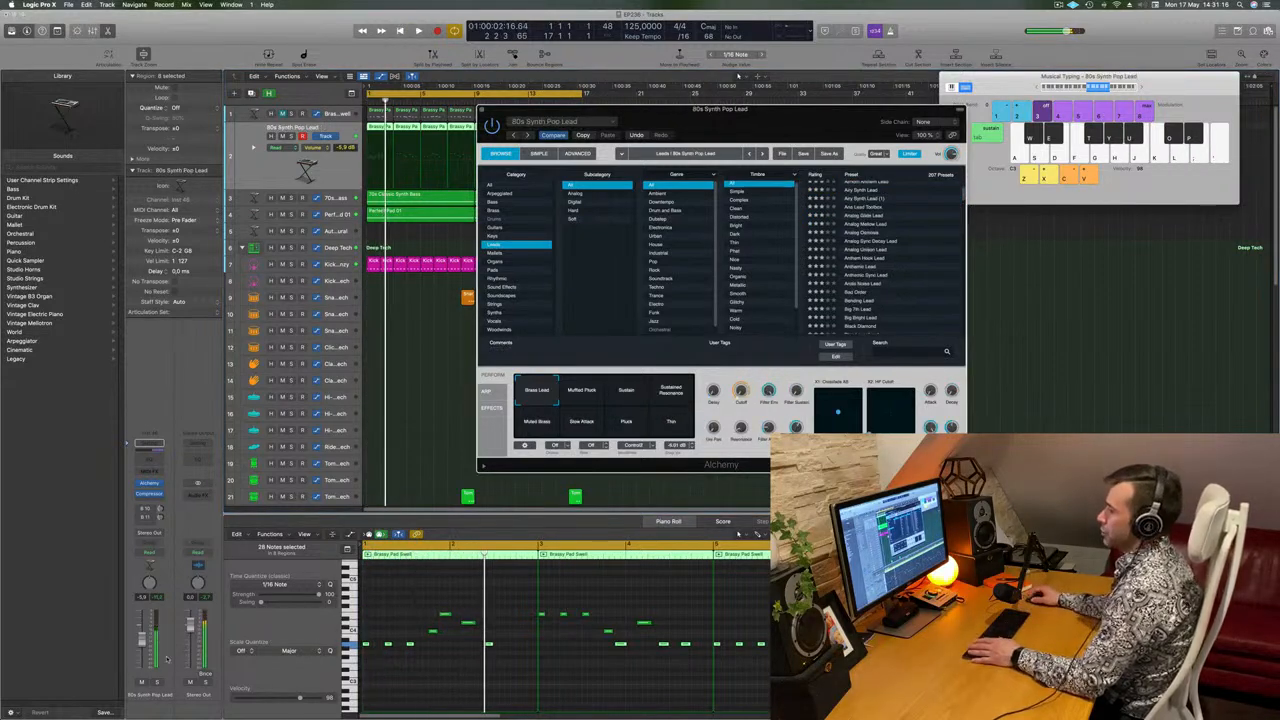
Lower the lead track's volume to -10.6 dB and load the Ana Lead Toolbox preset.
key(space)
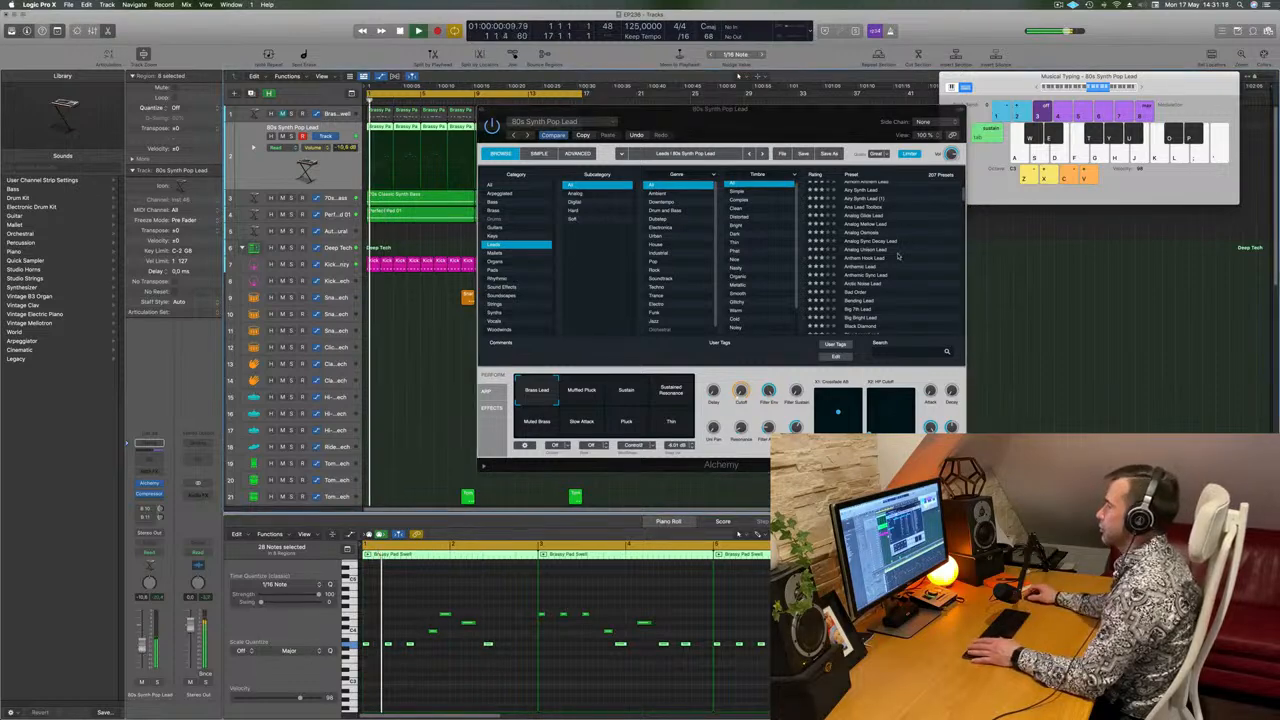
scroll(876, 248, up, 2)
click(866, 230)
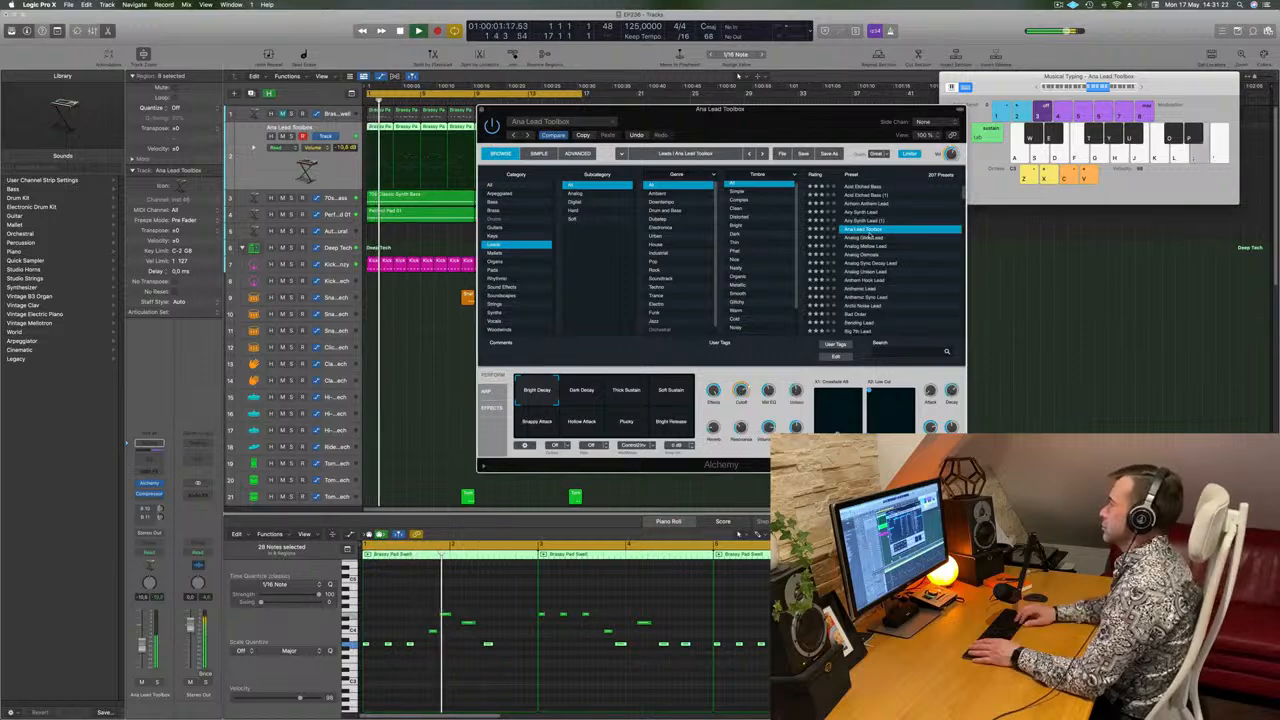
Audition the Analog Glide Lead preset in Alchemy and load Analog Mellow Lead instead.
click(868, 238)
scroll(868, 236, up, 1)
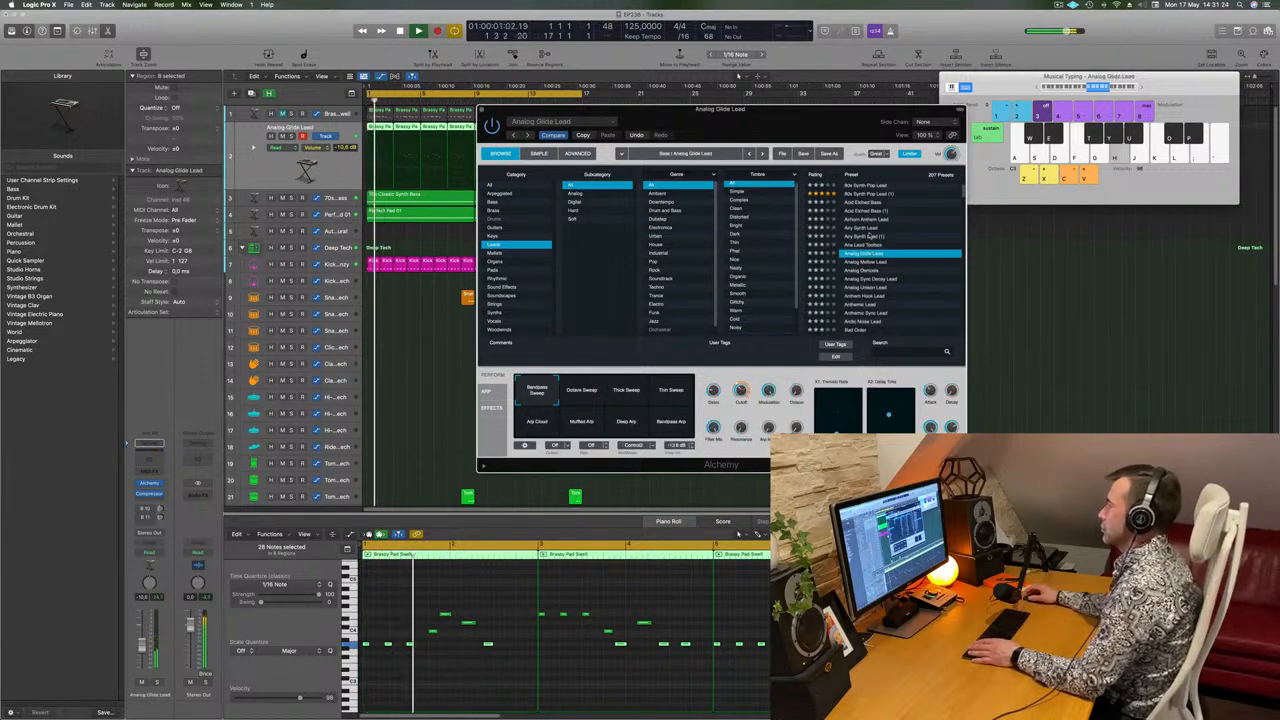
scroll(870, 236, down, 2)
click(878, 231)
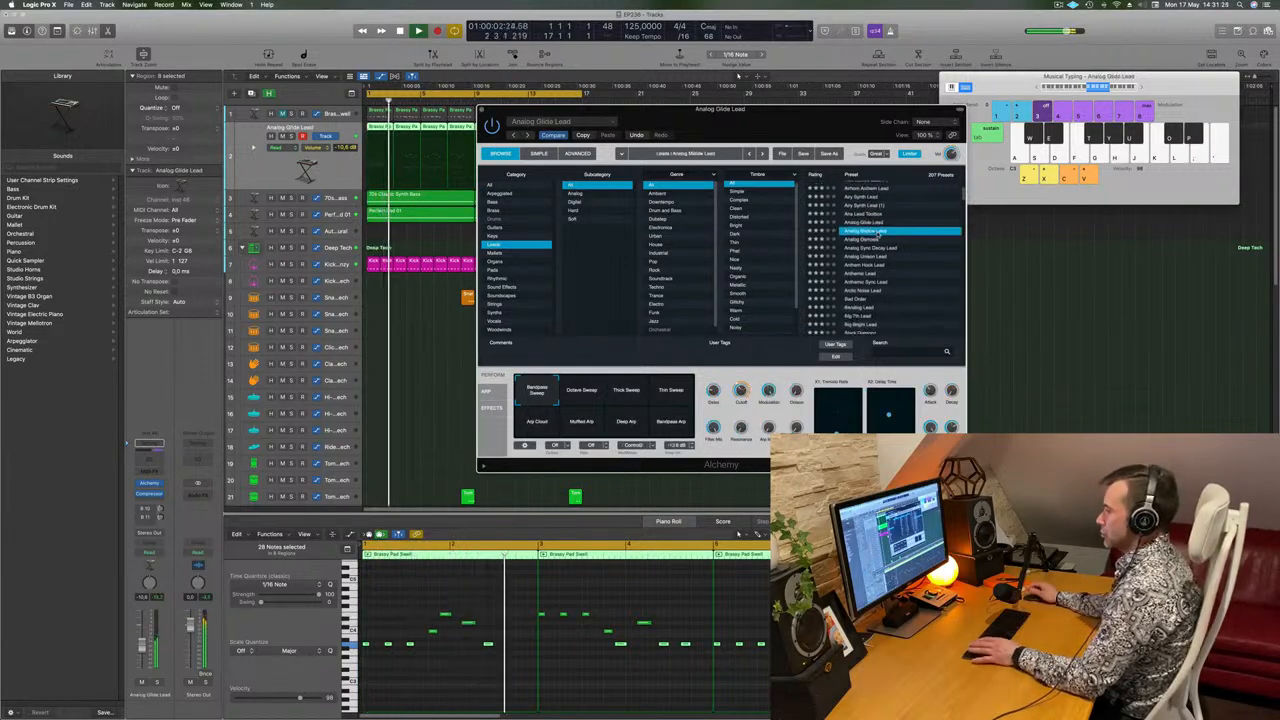
scroll(895, 240, down, 2)
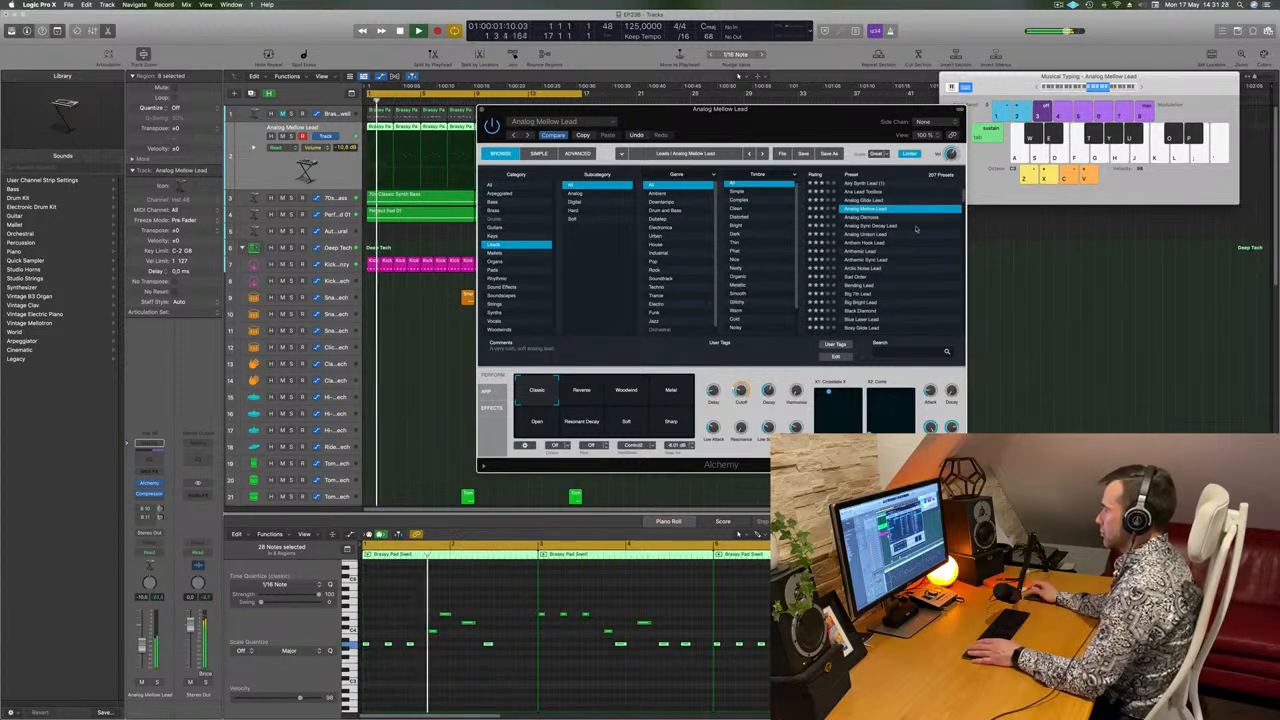
Raise the lead track's volume and listen to Analog Mellow Lead from the start of the loop.
drag(831, 122, 954, 99)
key(space)
drag(142, 645, 142, 643)
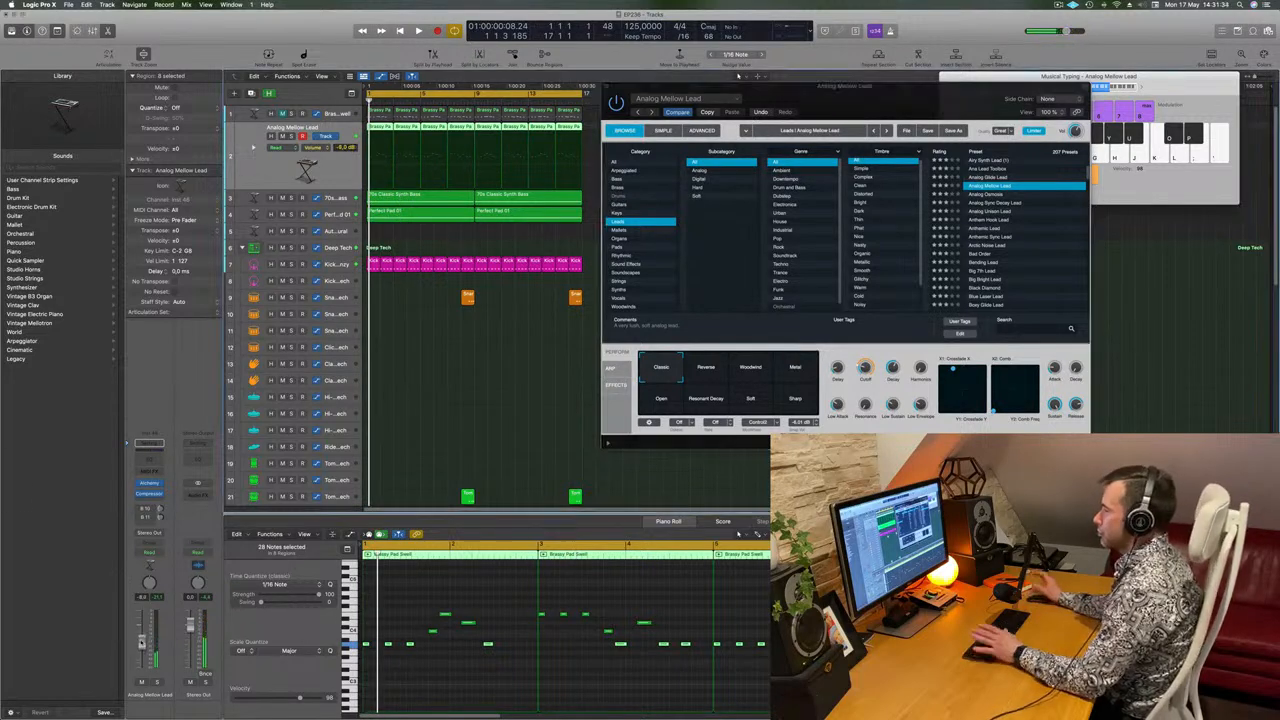
key(space)
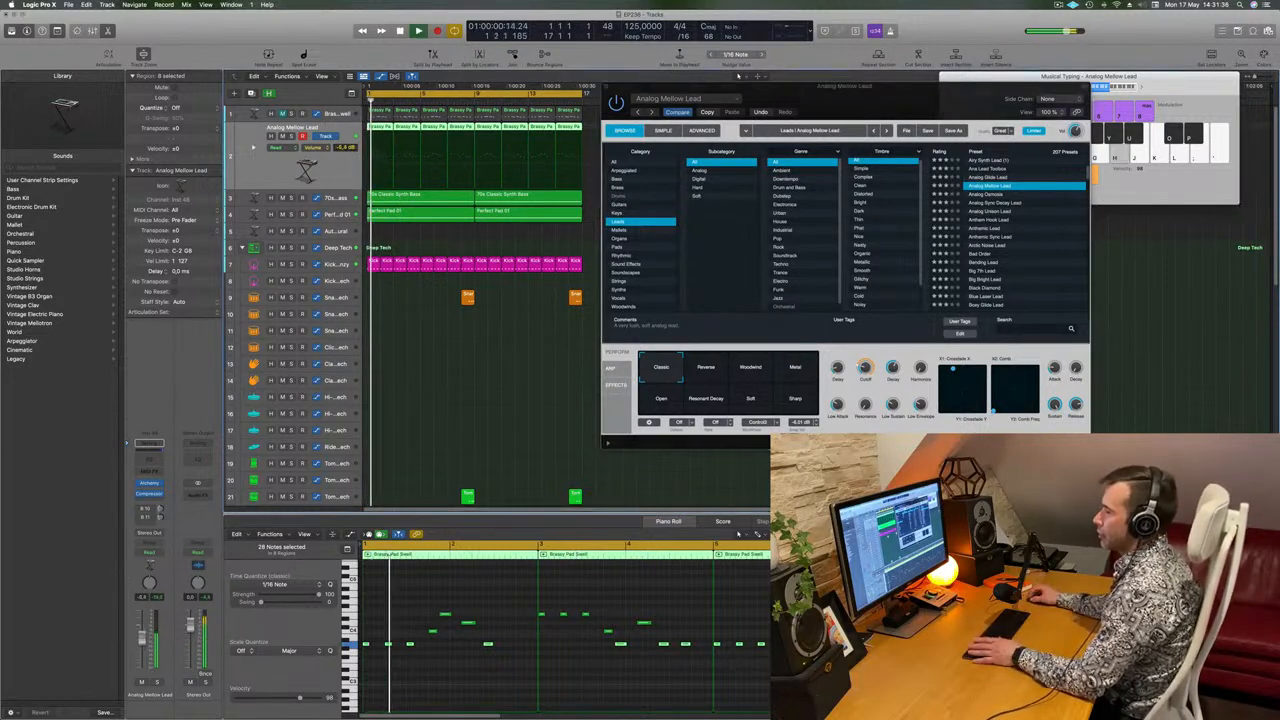
key(space)
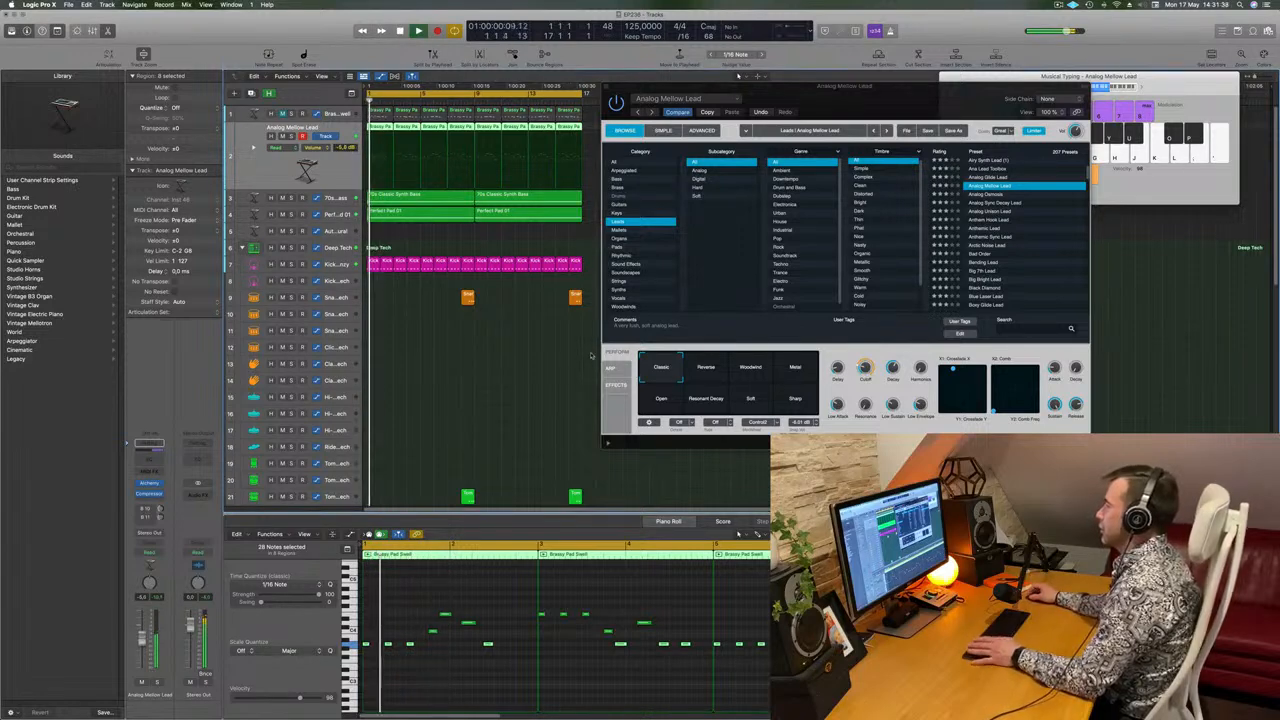
key(space)
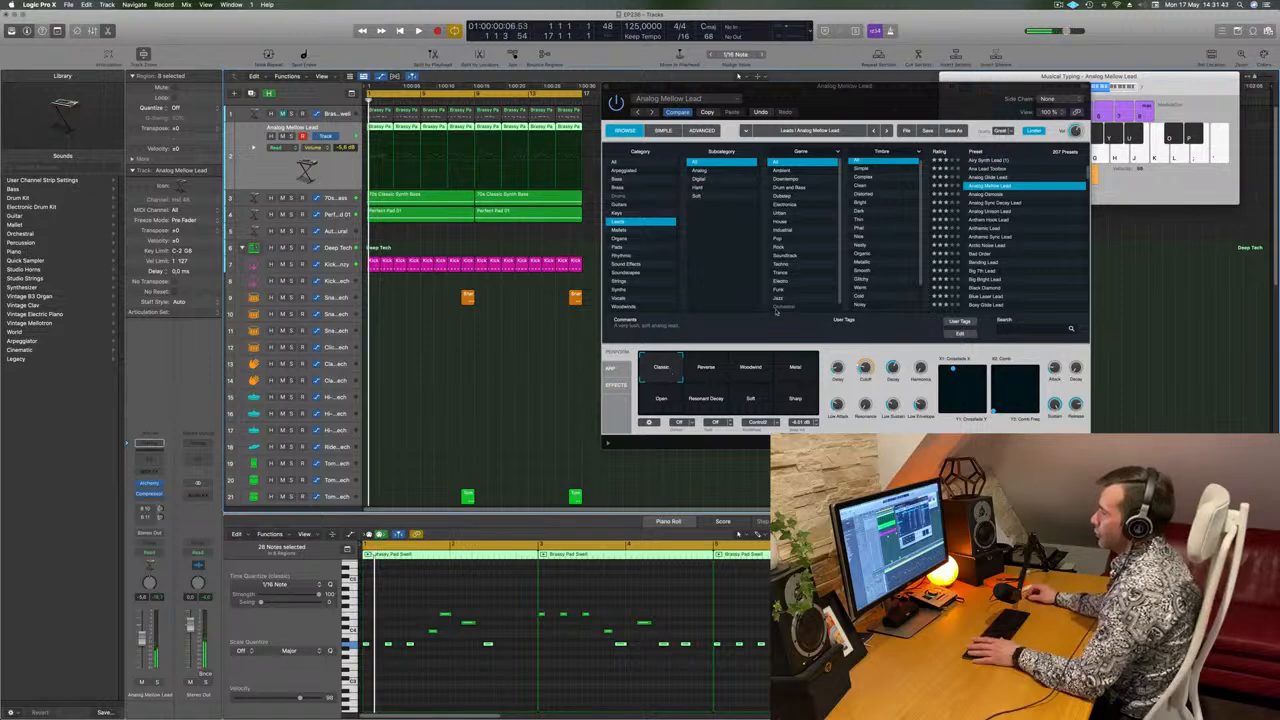
Morph the lead's Alchemy sound between the Classic, Reverse, Open and Resonant Decay snapshots while the loop plays.
mouse_move(662, 379)
mouse_down()
mouse_move(691, 395)
mouse_move(671, 381)
mouse_up()
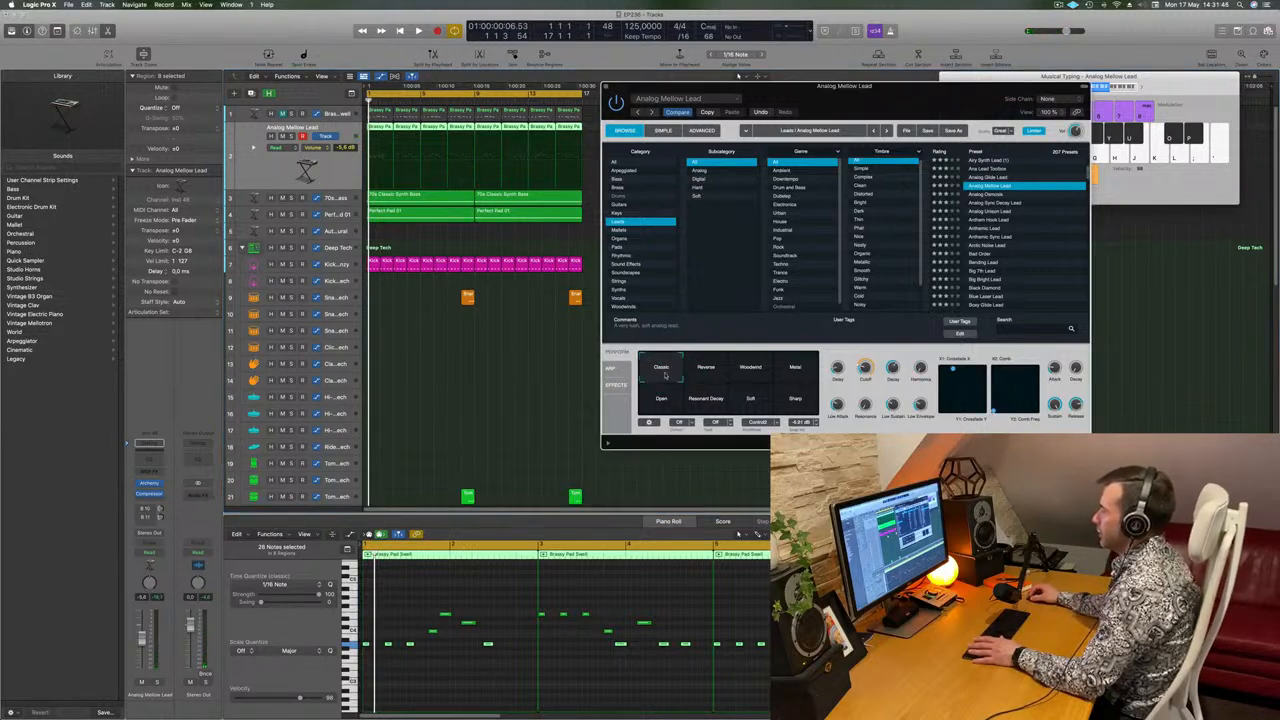
key(space)
mouse_move(665, 375)
mouse_down()
mouse_move(713, 373)
mouse_move(672, 392)
mouse_move(688, 389)
mouse_up()
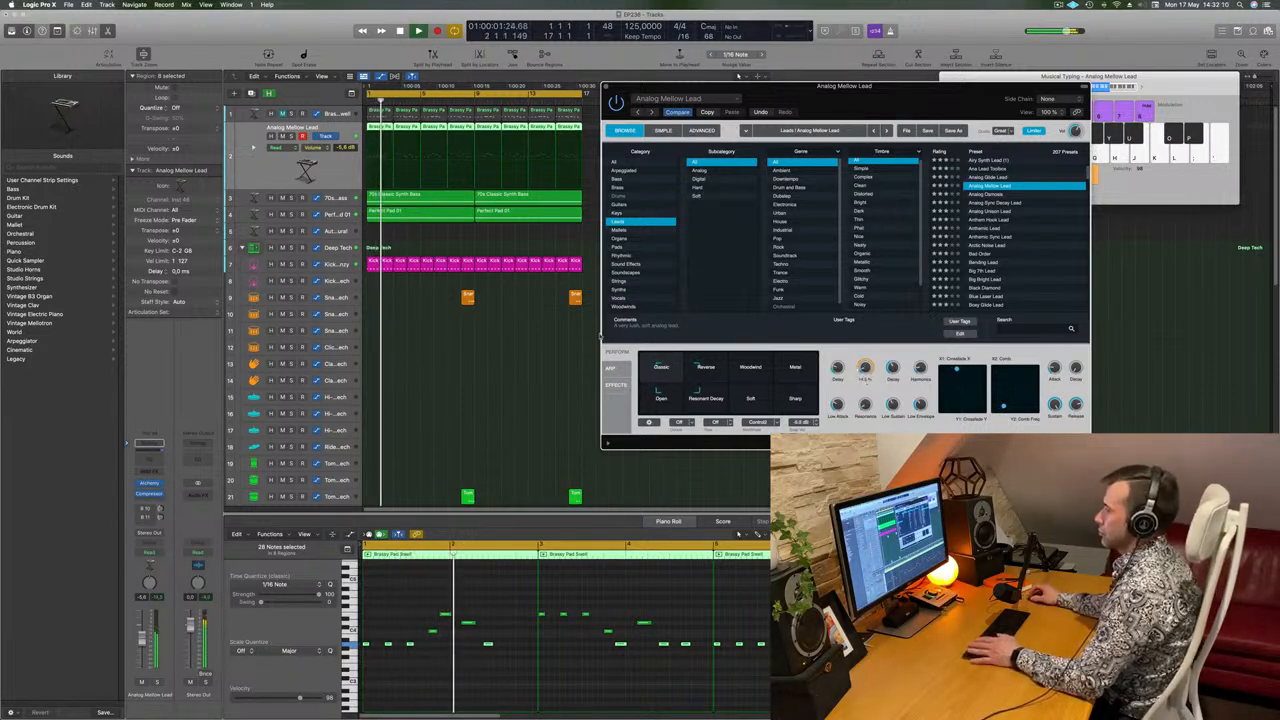
Raise the lead track's volume to -4.7 dB and close its Alchemy window.
key(Return)
drag(142, 638, 142, 635)
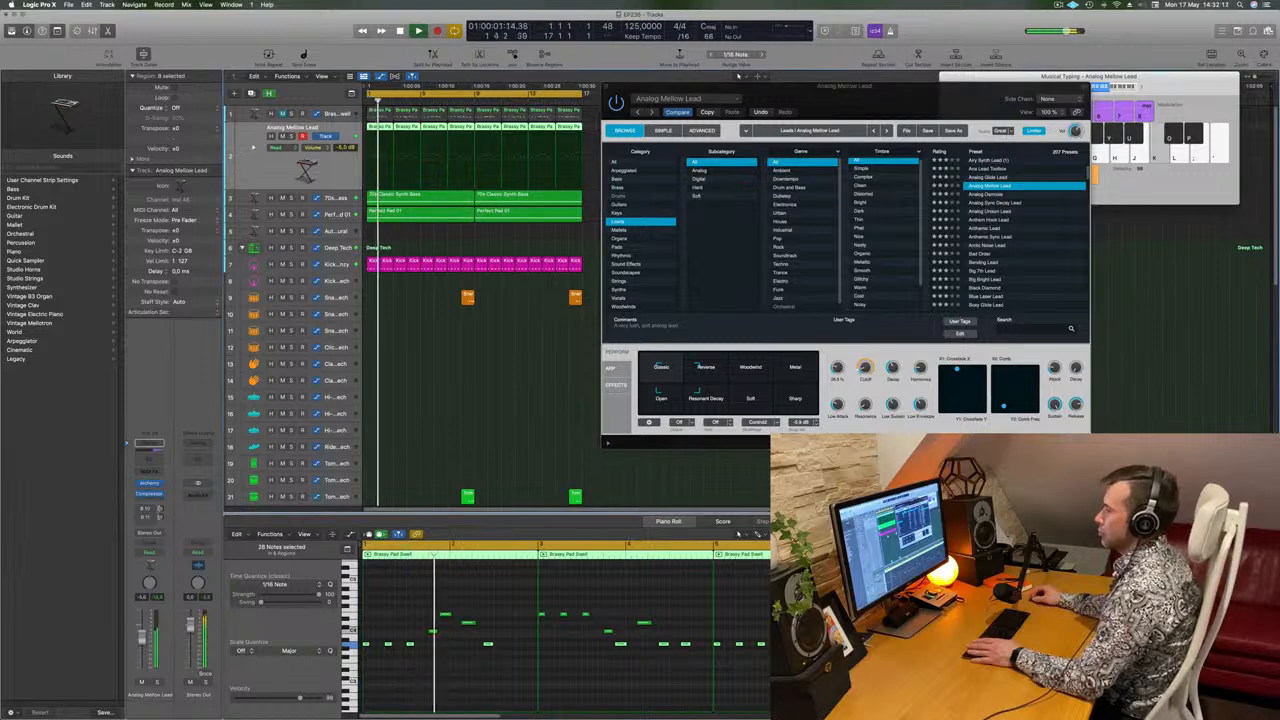
drag(852, 95, 747, 195)
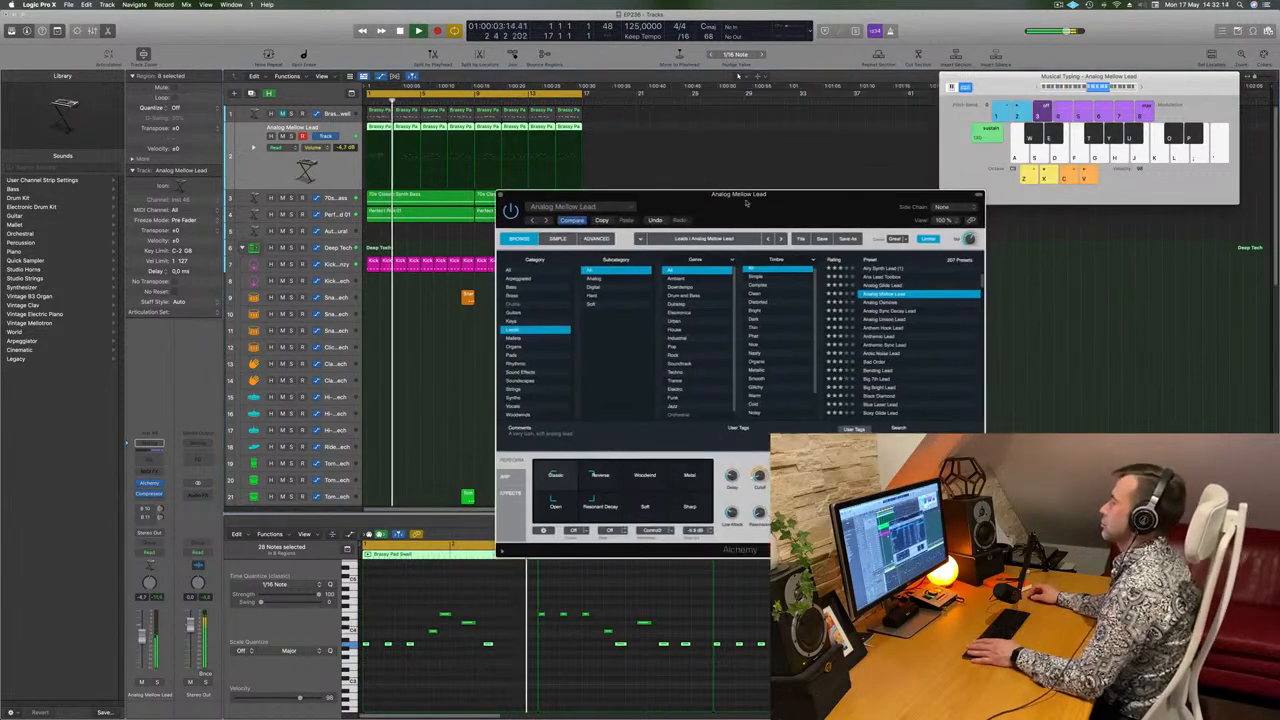
click(501, 189)
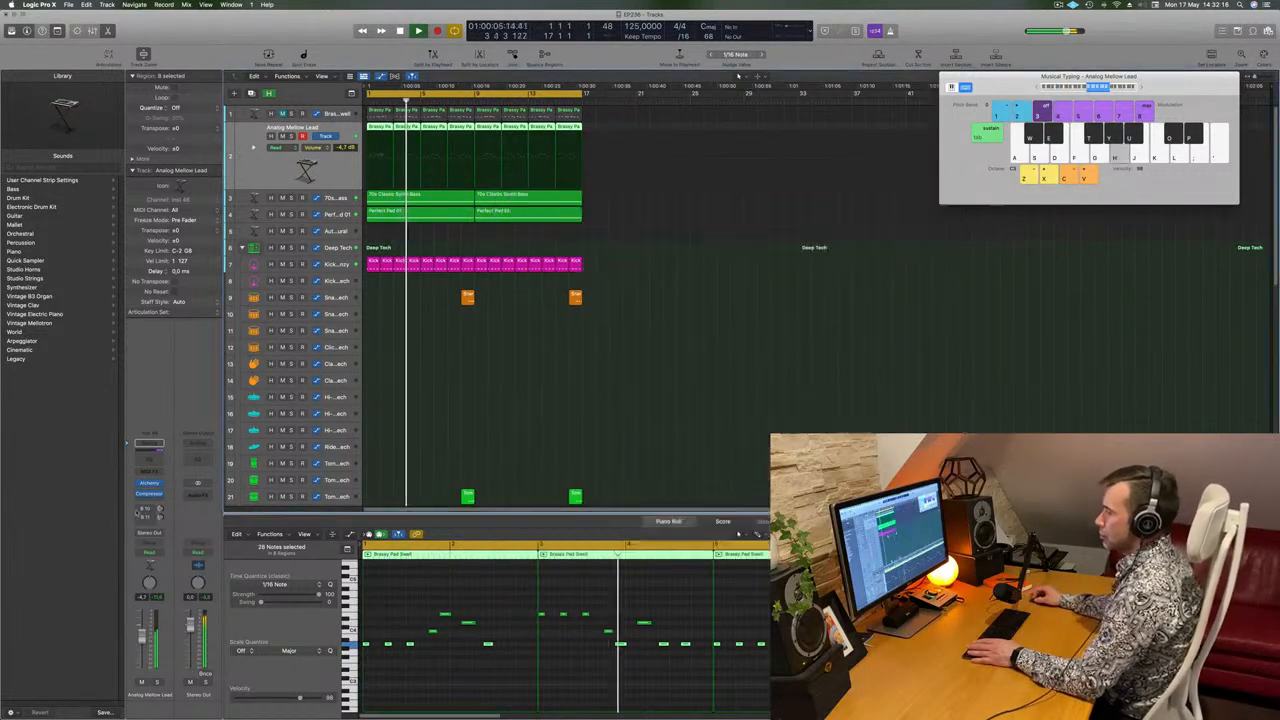
Raise the lead track's bus sends in the loop and check its Compressor settings.
drag(160, 509, 160, 506)
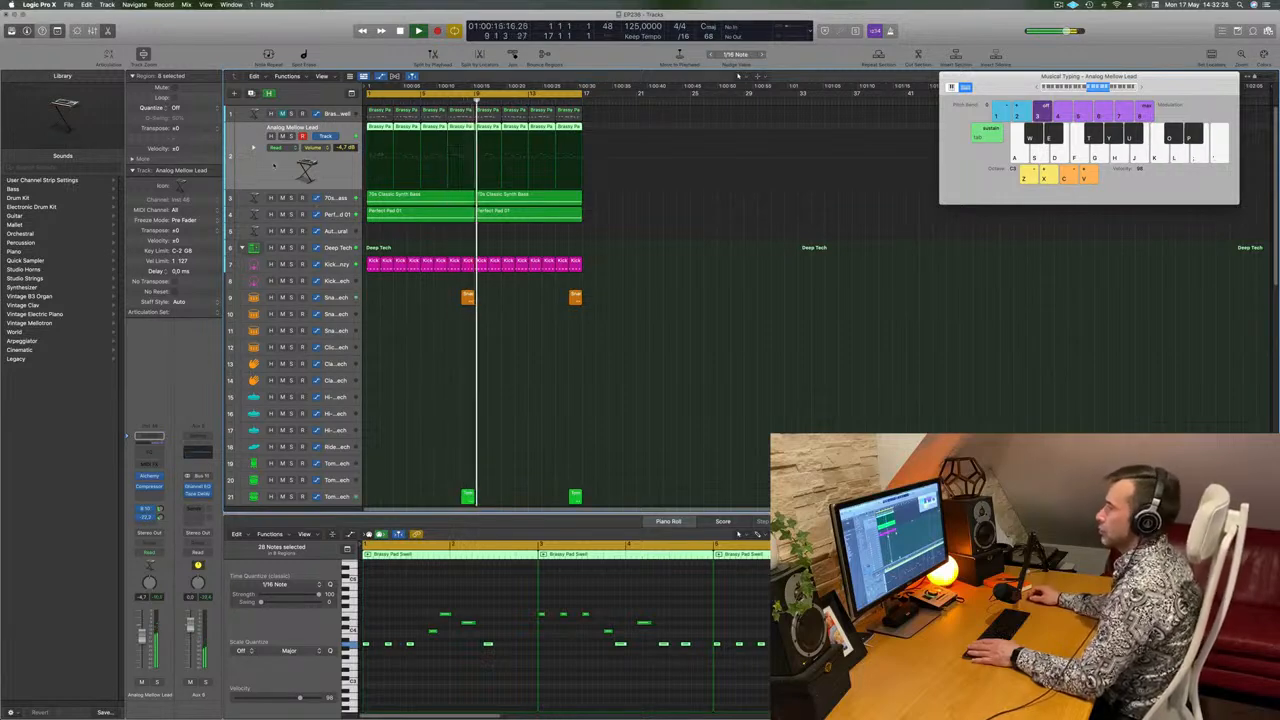
key(Return)
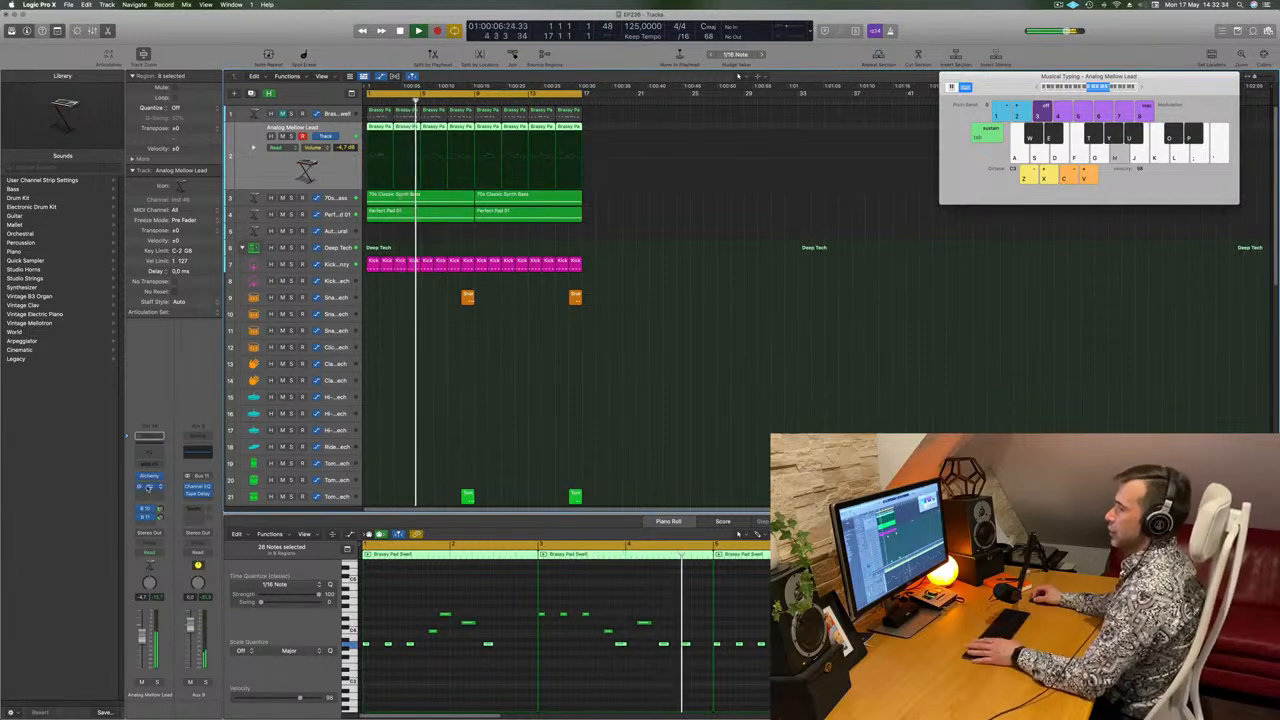
click(199, 475)
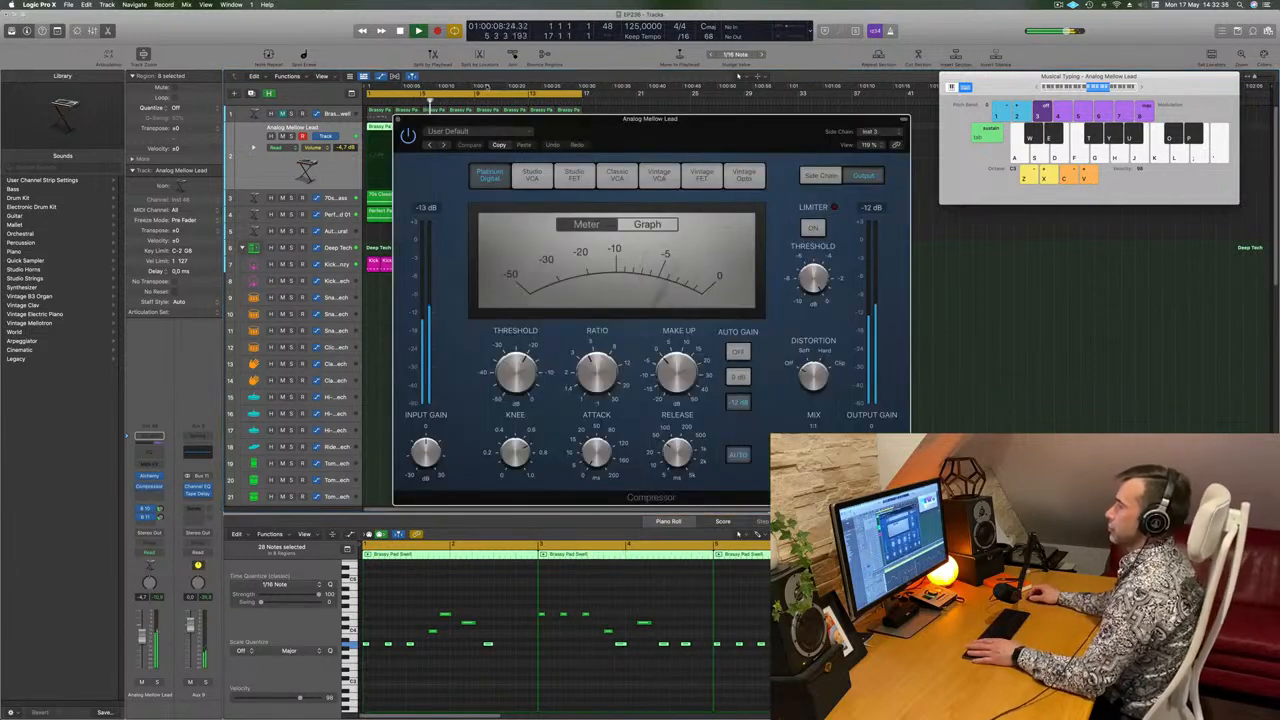
click(396, 120)
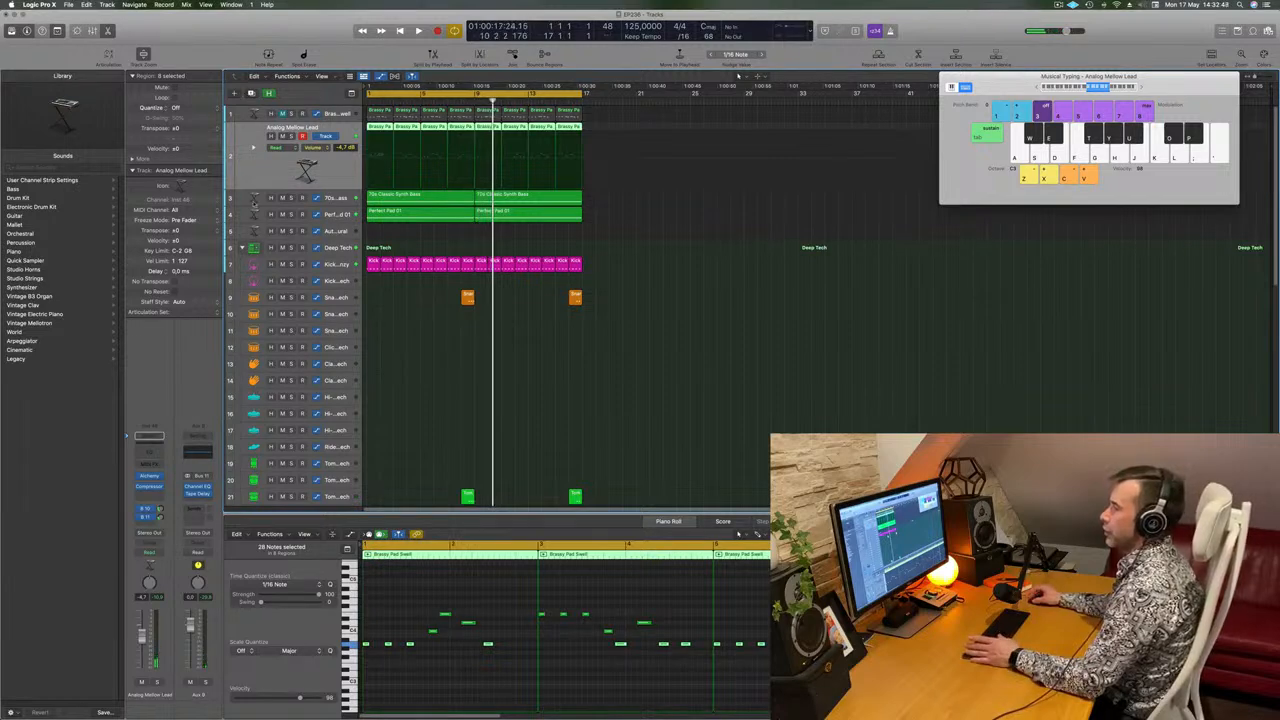
Duplicate the Analog Mellow Lead track with its settings and copy its melody regions onto the new track.
key(alt+super+s)
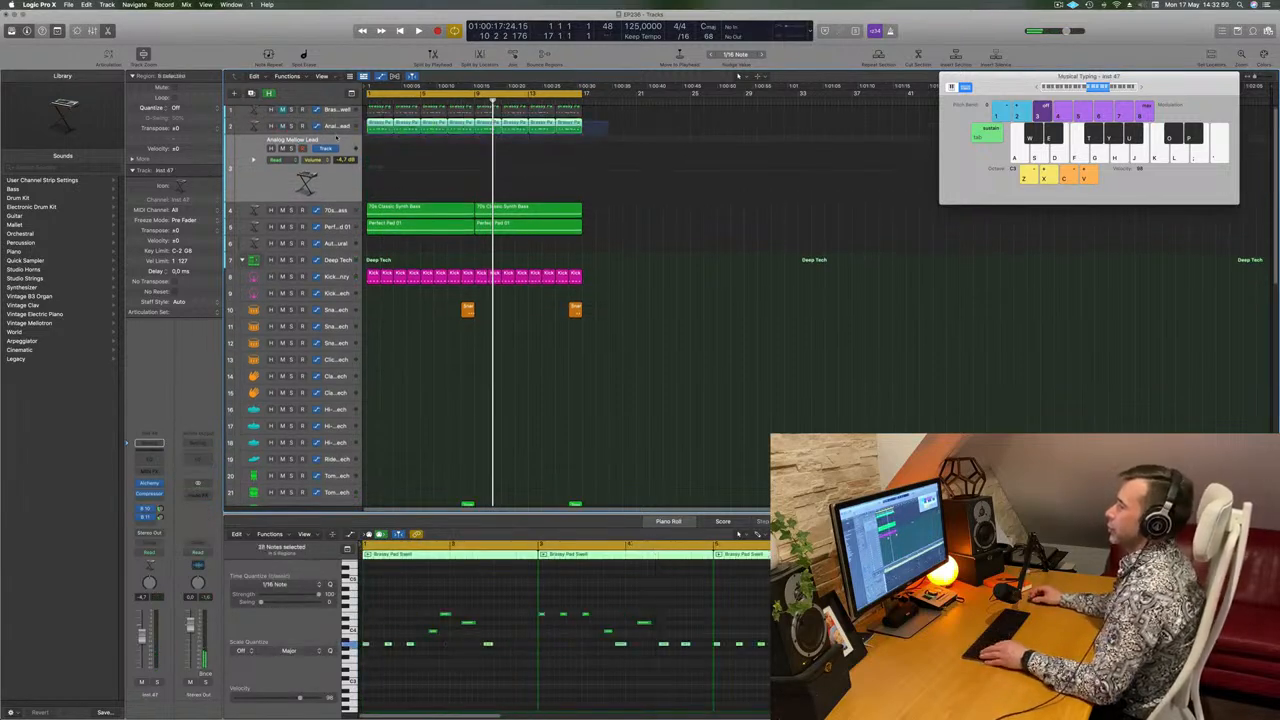
drag(375, 134, 324, 185)
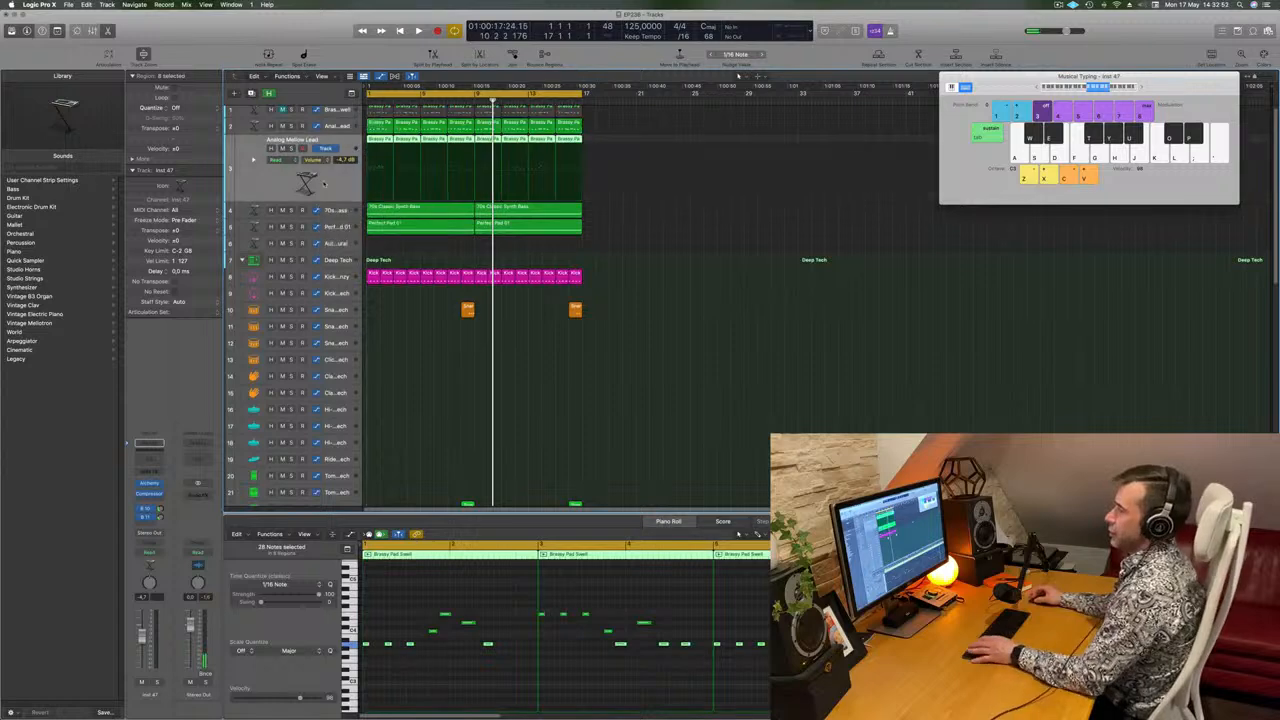
Mute the original Analog Mellow Lead track and play the duplicate from the start, first soloed and again with the mix.
click(290, 148)
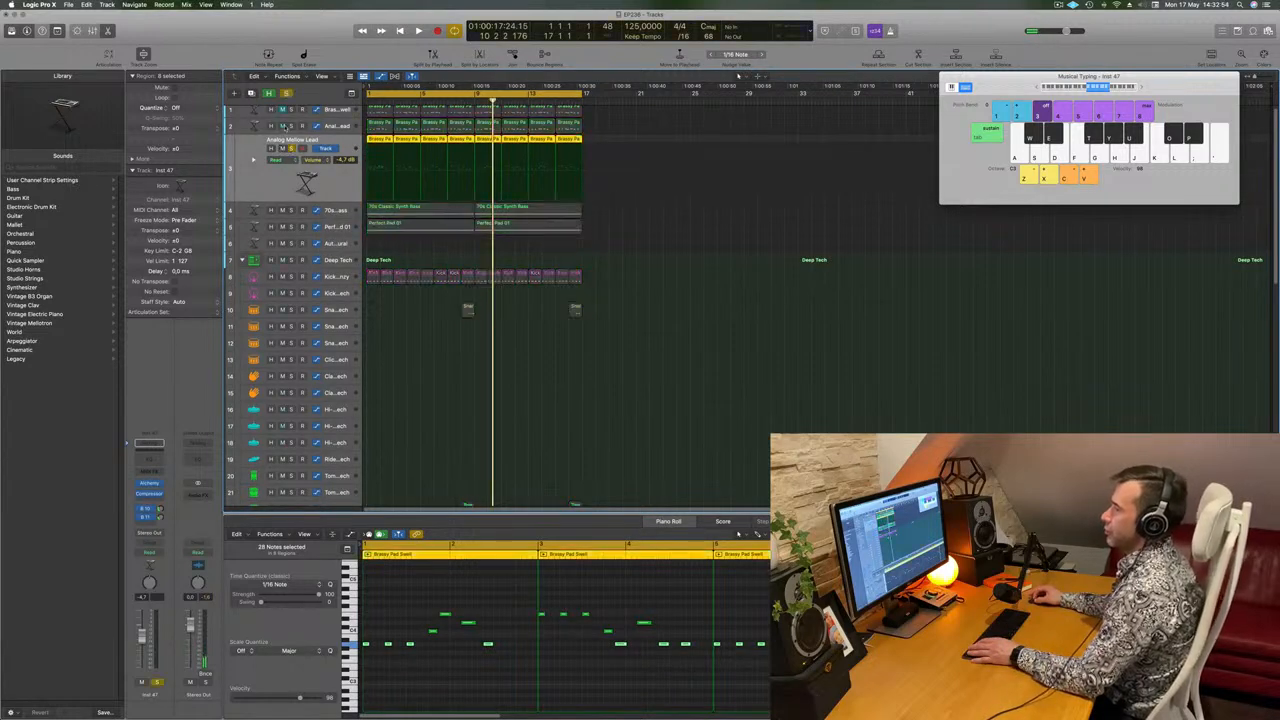
key(Return)
key(space)
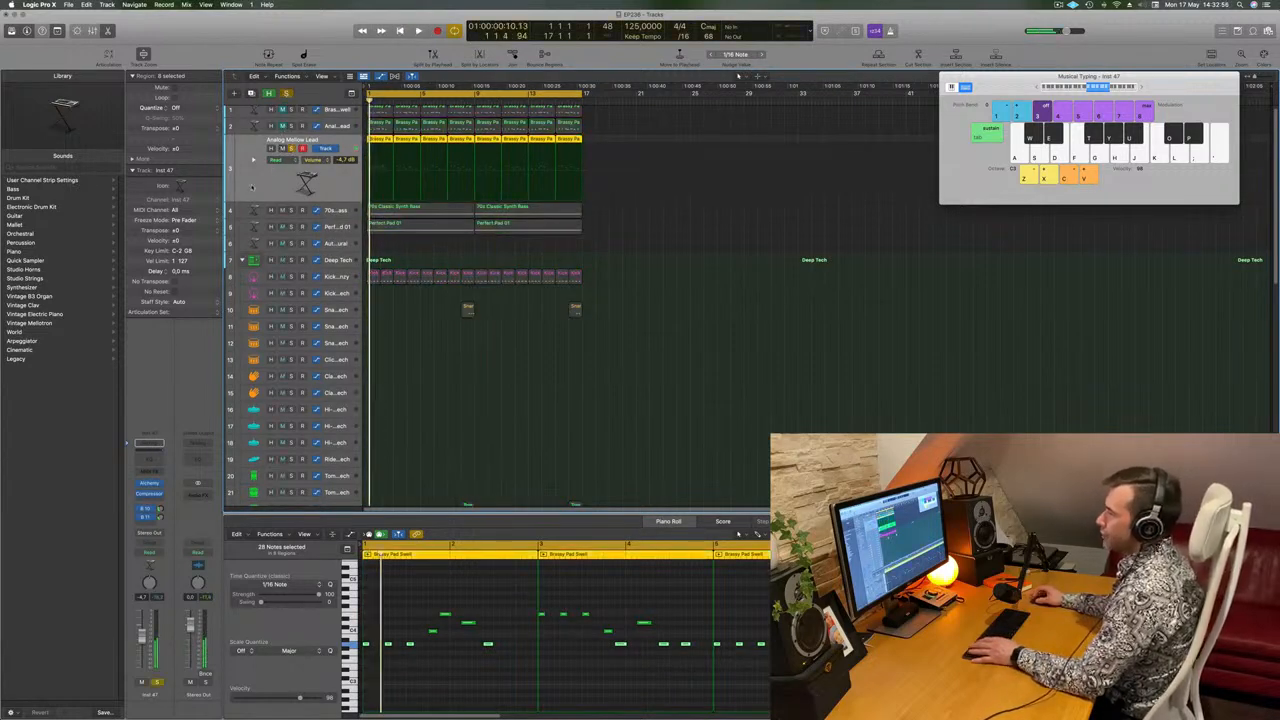
click(291, 148)
key(space)
key(space)
key(space)
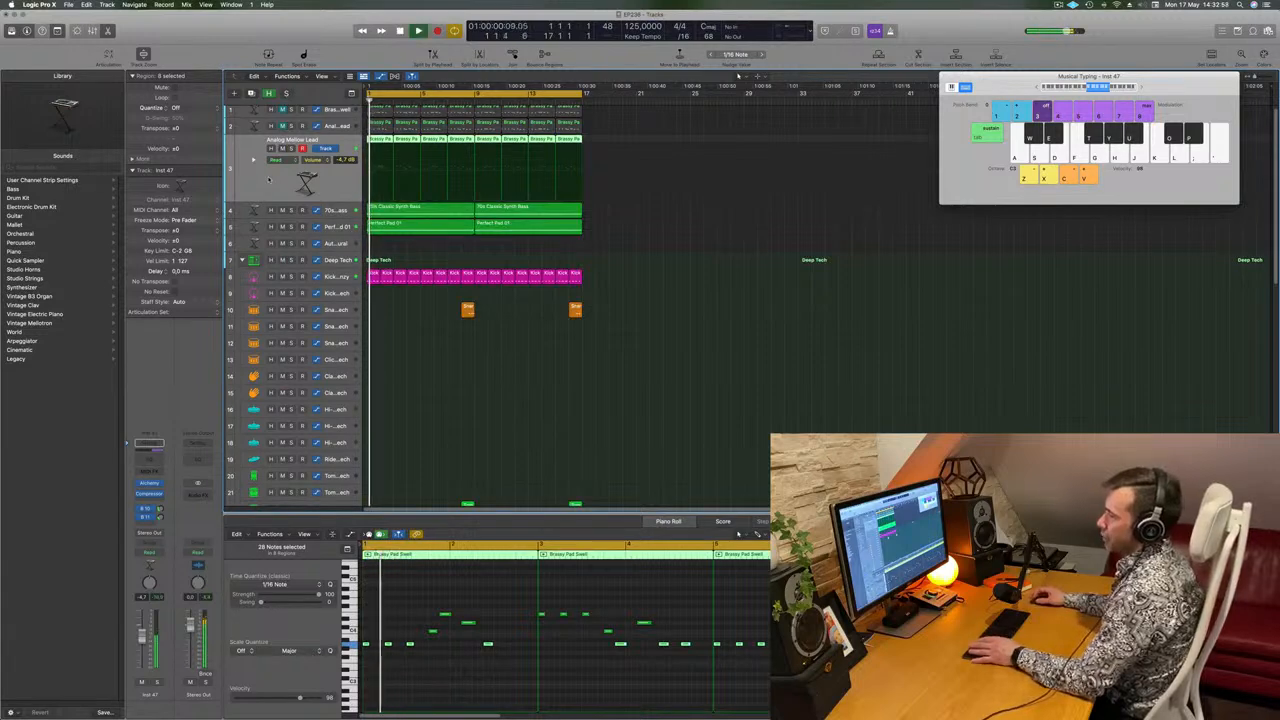
Open the duplicated track's Compressor and Alchemy instrument and arrange both windows so the preset list stays accessible.
click(148, 494)
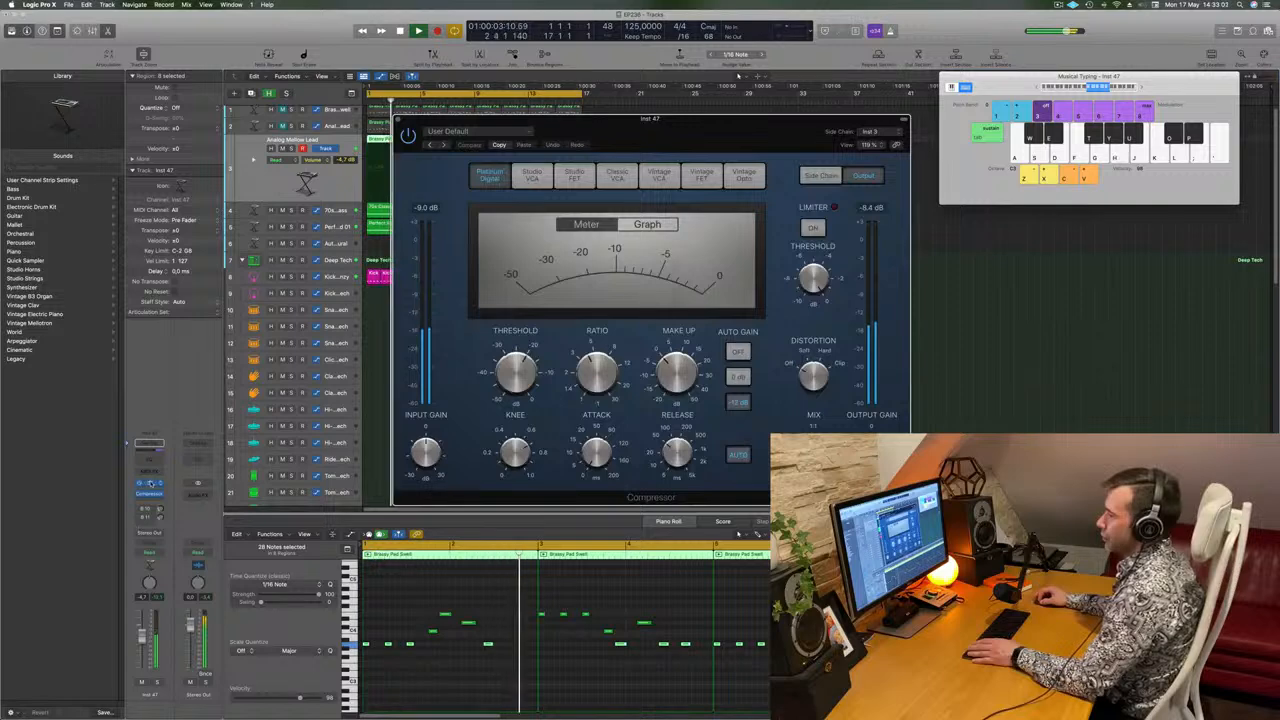
click(151, 484)
drag(562, 130, 967, 107)
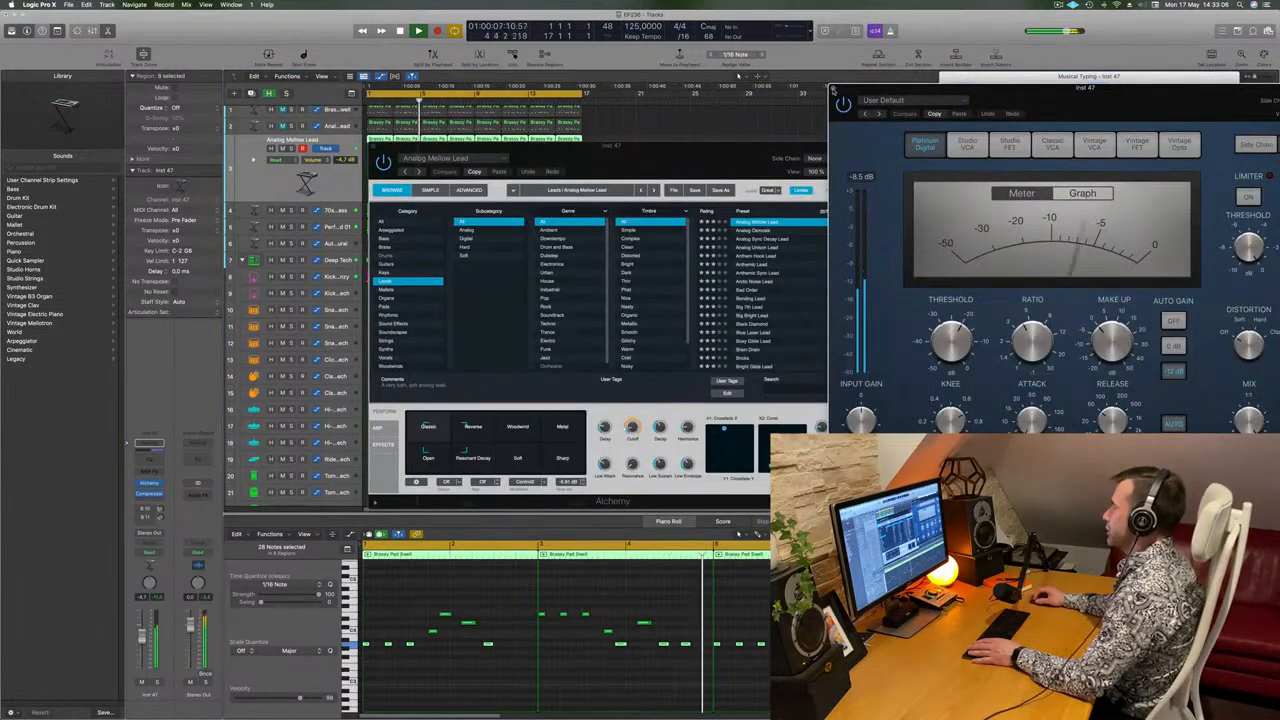
drag(716, 157, 726, 143)
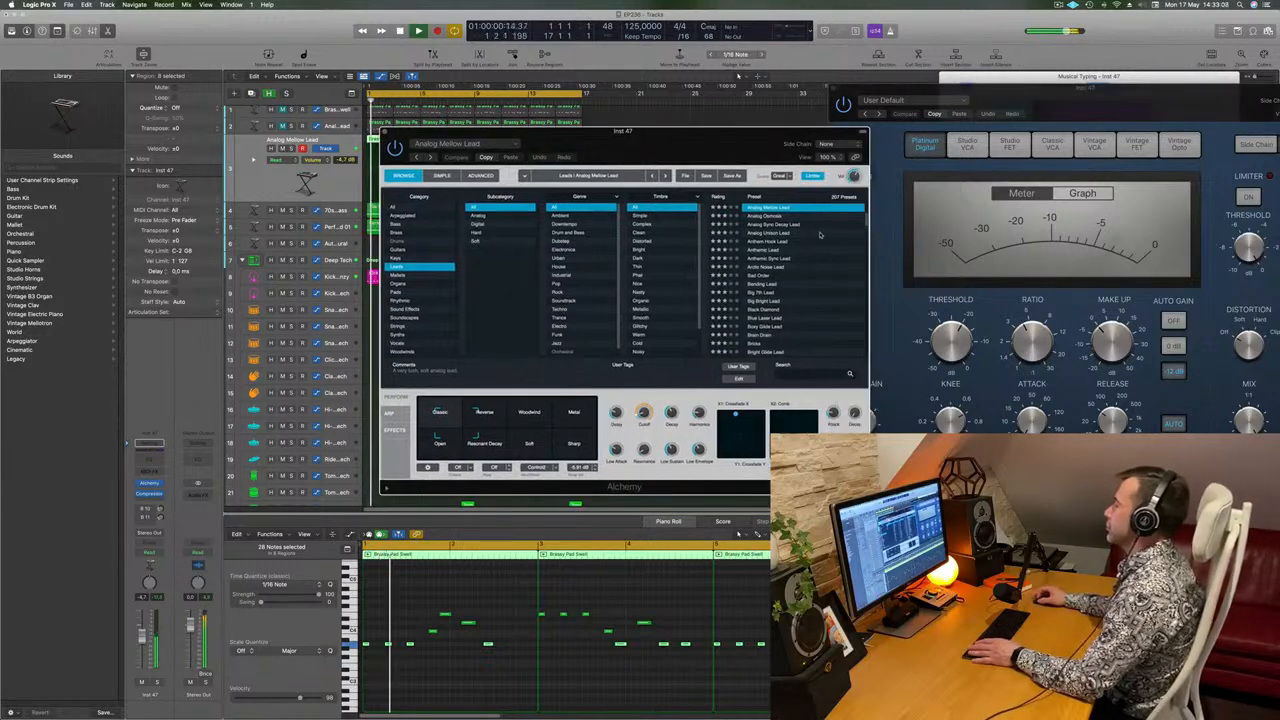
drag(700, 157, 738, 130)
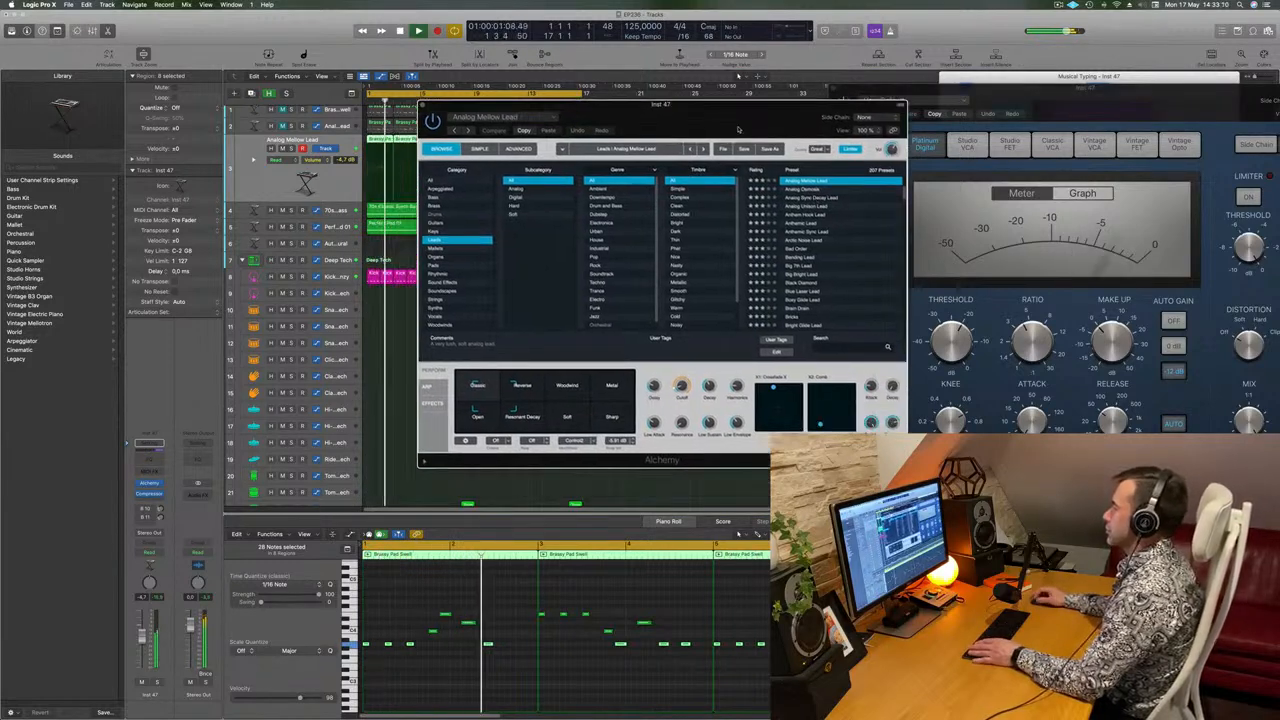
Audition the Analog Sync Decay Lead preset on the duplicated track and load Anthem Hook Lead.
click(815, 198)
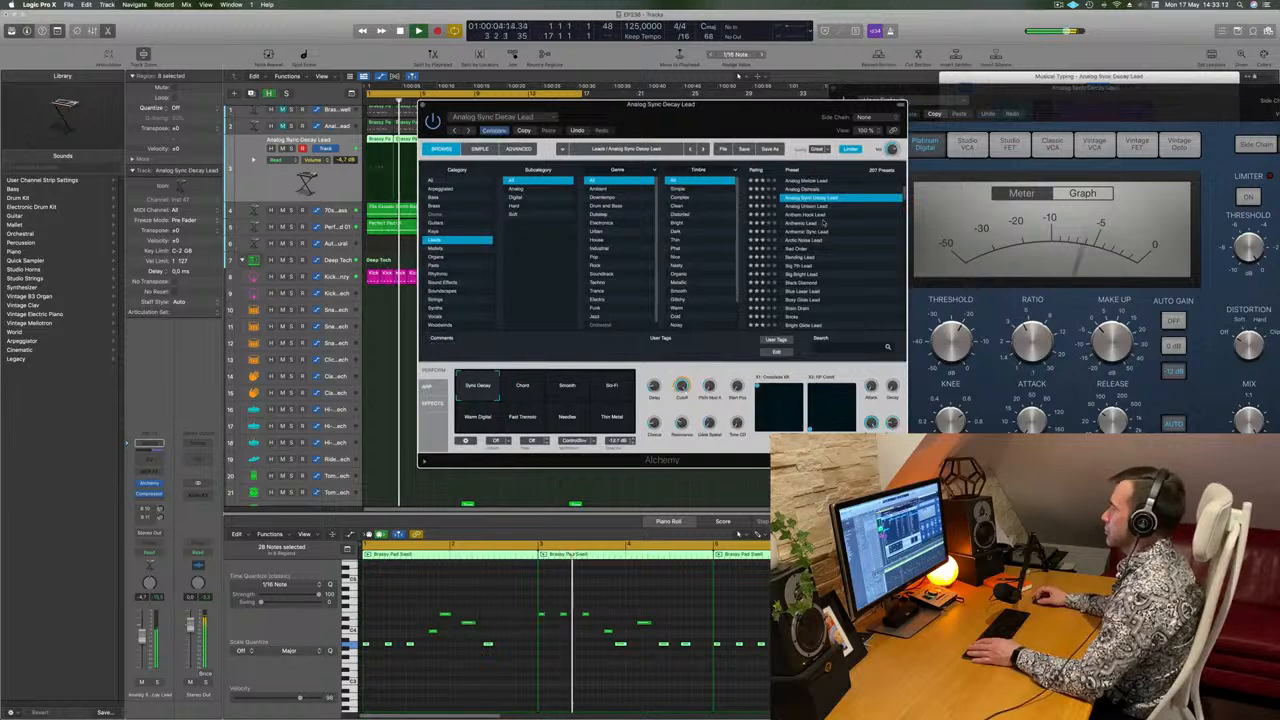
click(816, 215)
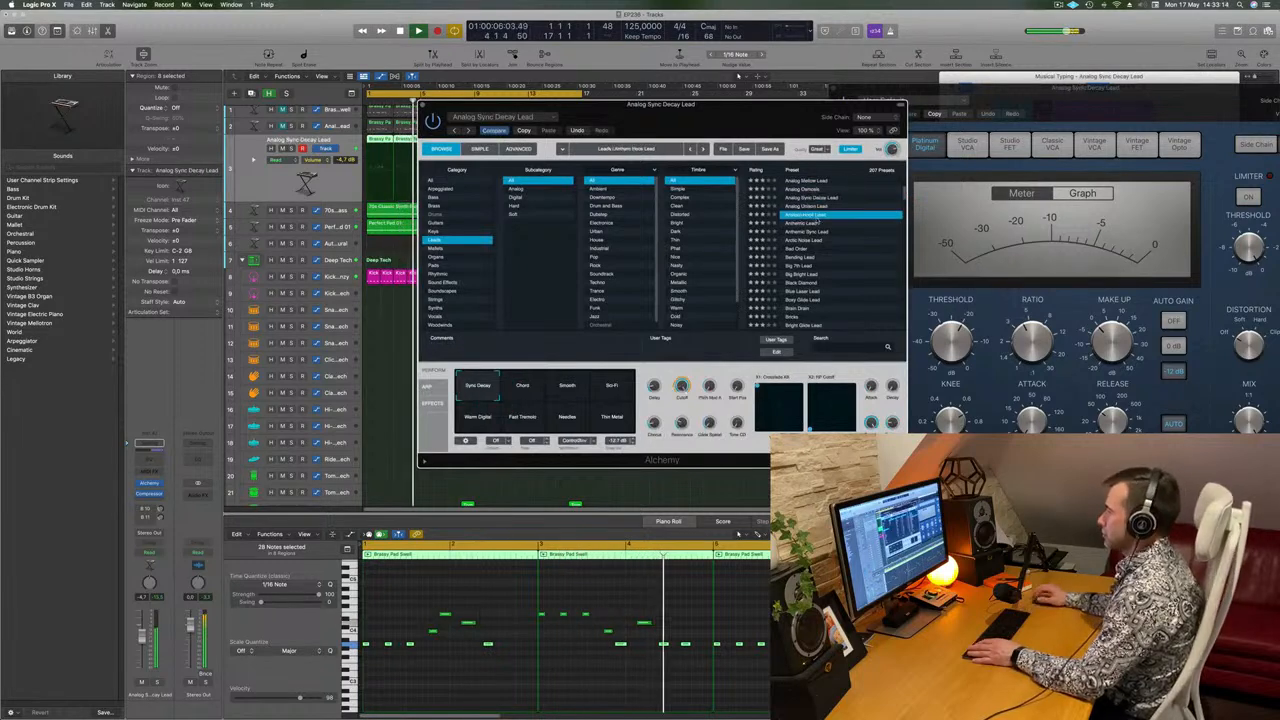
drag(836, 101, 904, 84)
Compare the Swarm, Delays and Buzz snapshots of Anthem Hook Lead, choose Swarm and lower the track's volume.
click(594, 372)
click(645, 375)
click(681, 374)
click(594, 370)
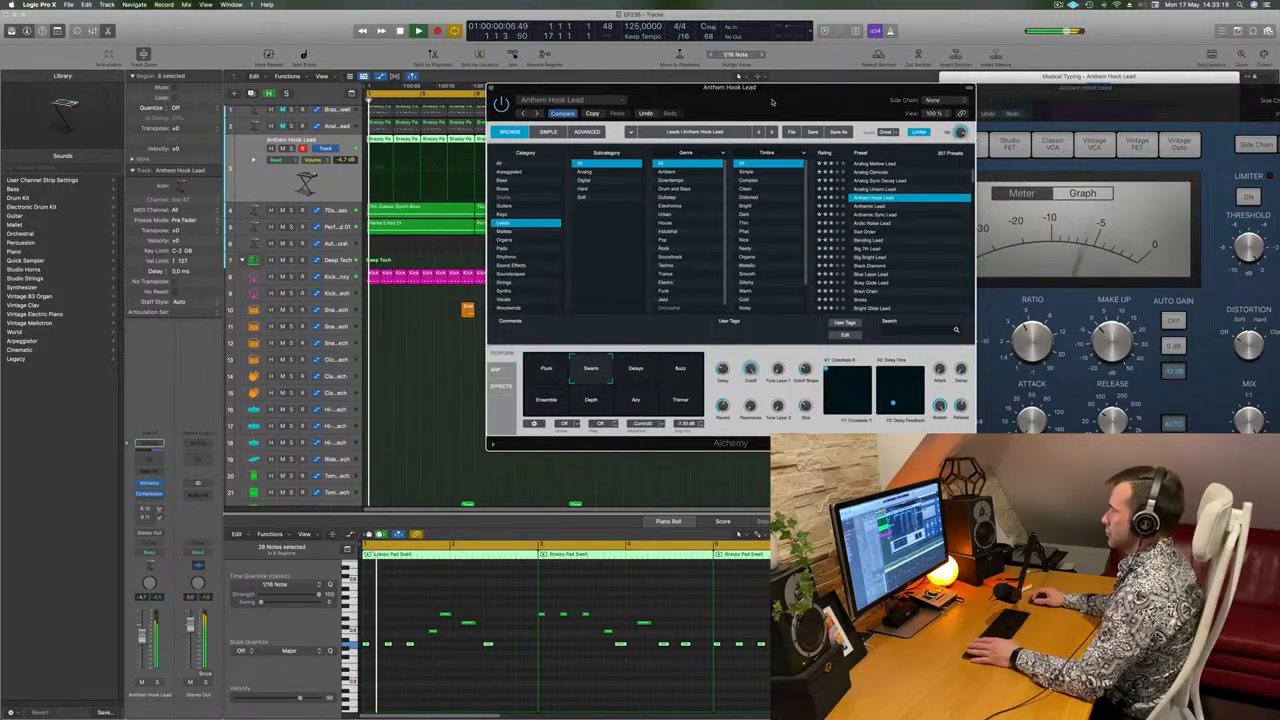
drag(772, 101, 731, 118)
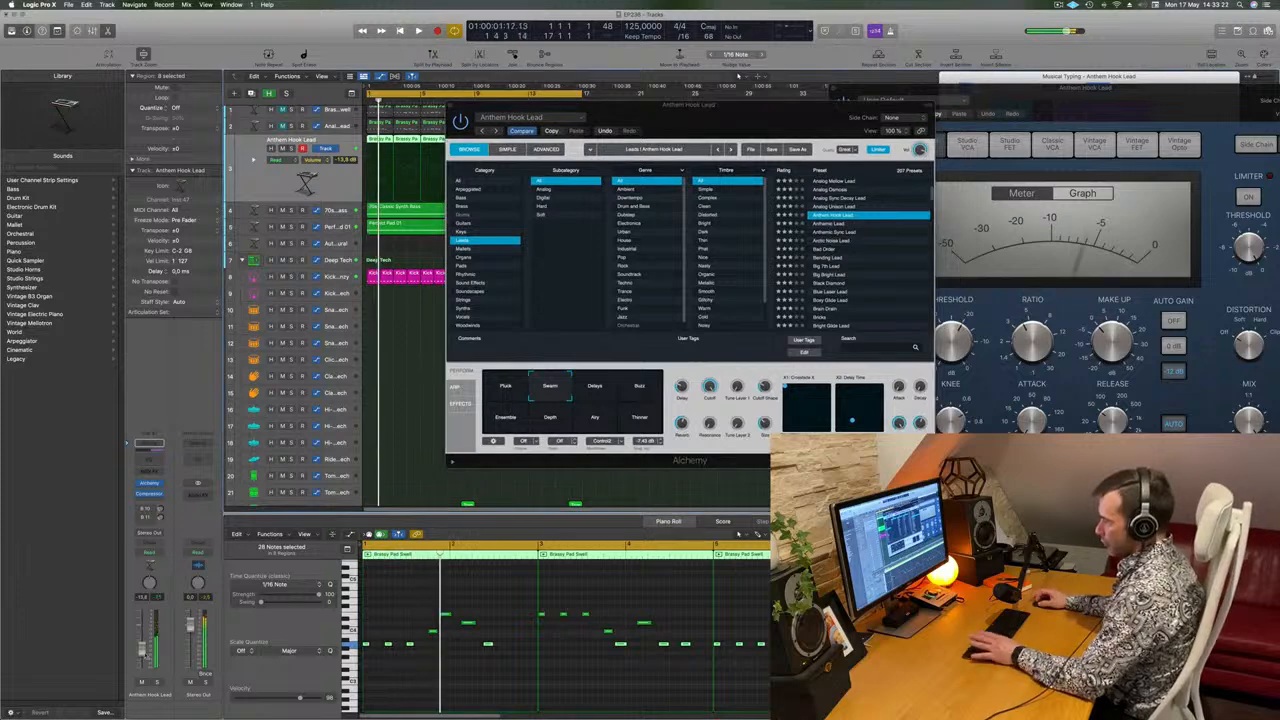
Audition the remaining Anthem Hook Lead snapshots, including Buzz, Airy and Thinner, and choose Ensemble.
click(604, 396)
click(656, 397)
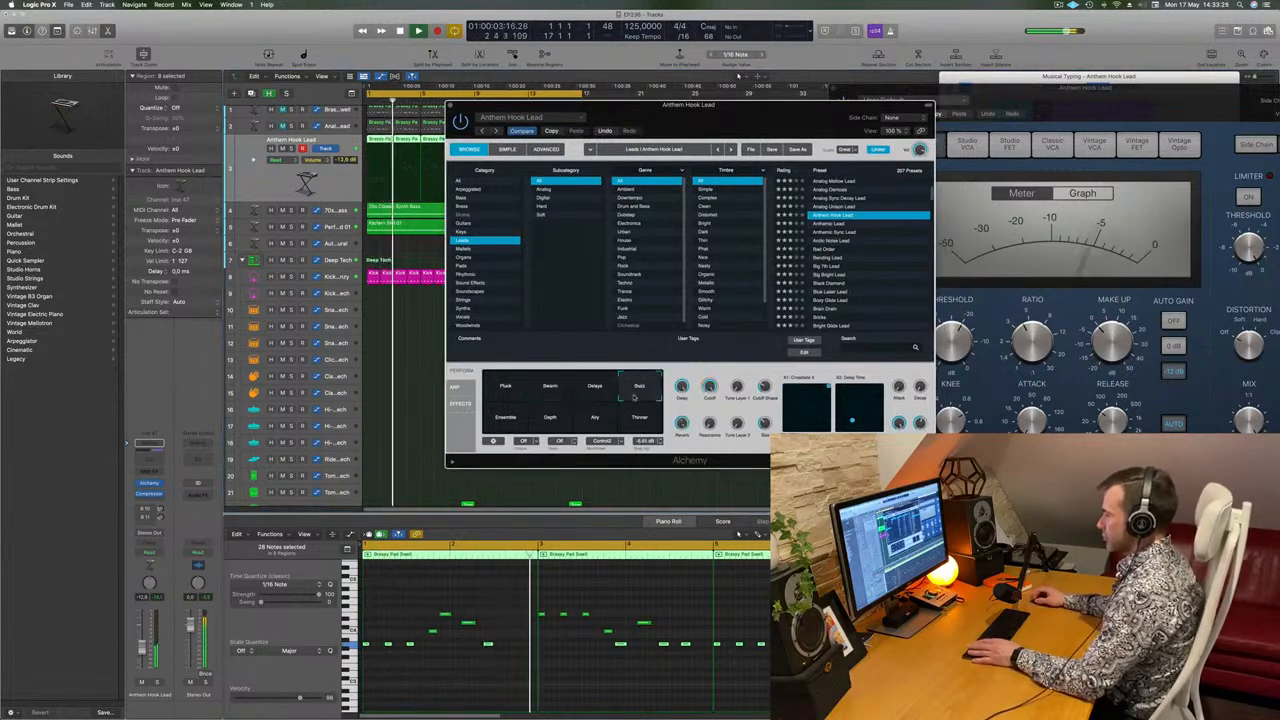
click(505, 424)
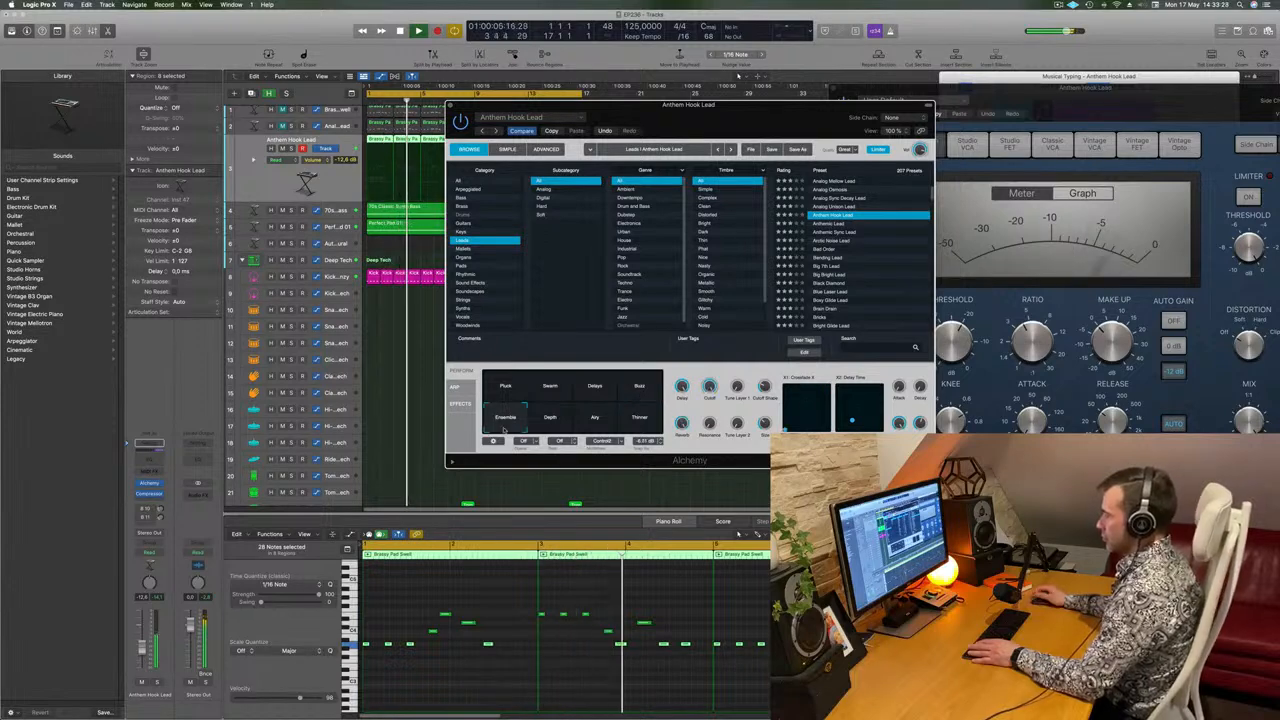
click(594, 418)
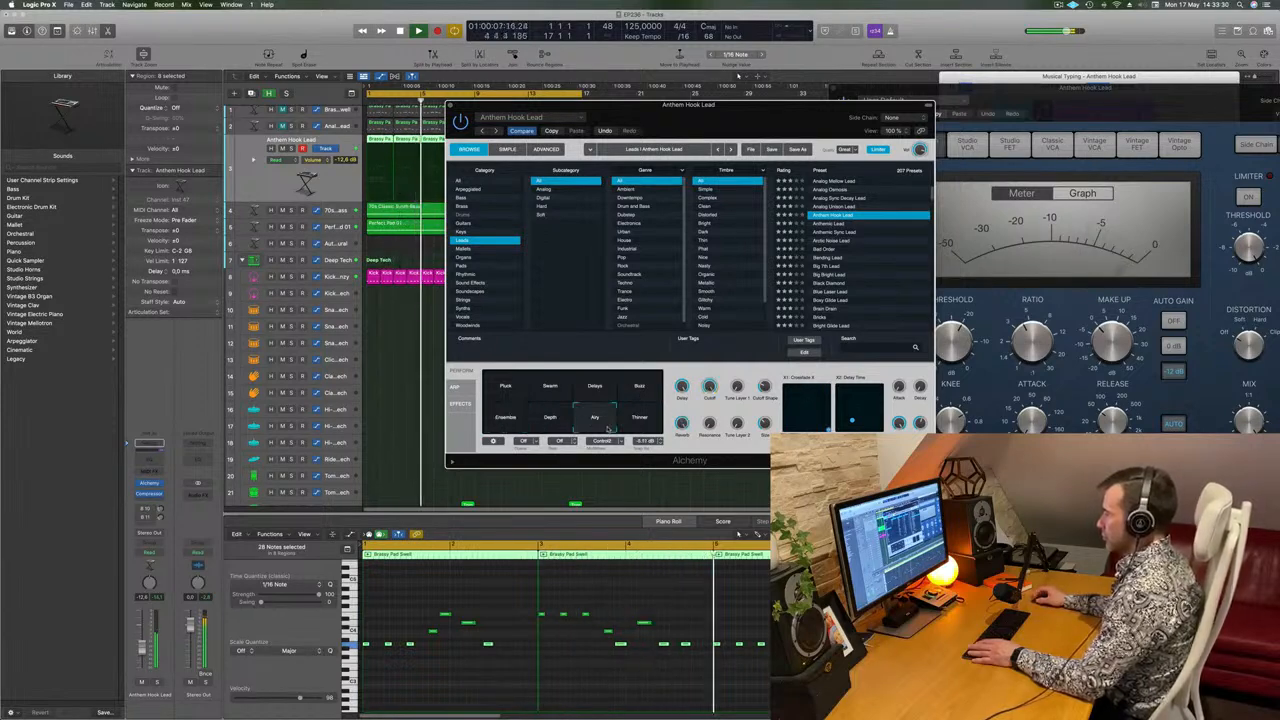
click(641, 428)
click(506, 425)
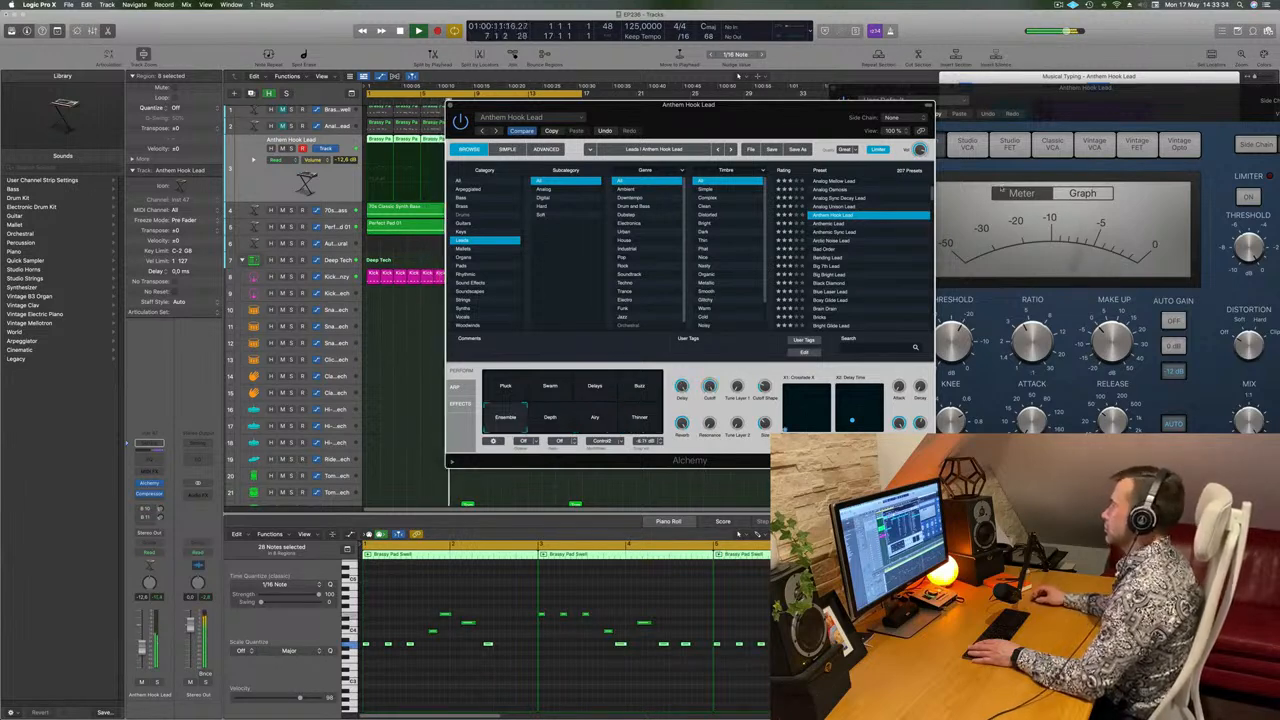
Load the Anthemic Lead preset with its Punch snapshot and raise the track's volume to -7.8 dB.
click(846, 224)
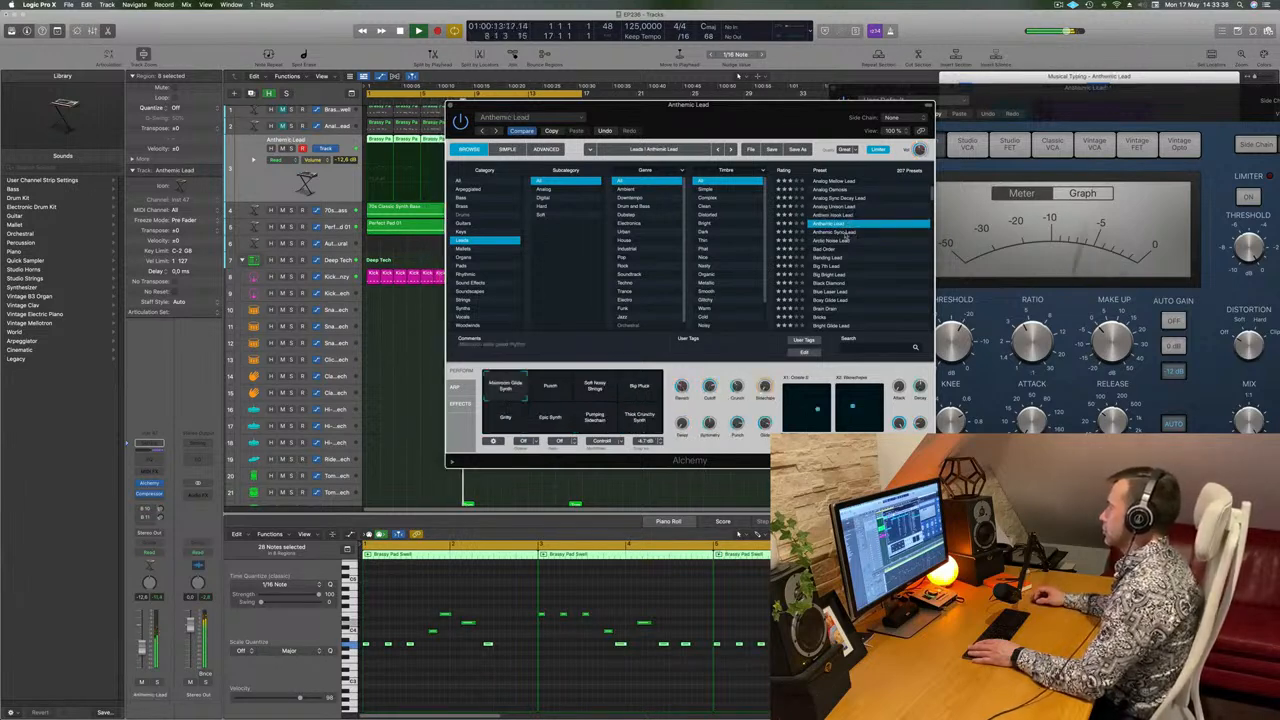
drag(762, 128, 801, 124)
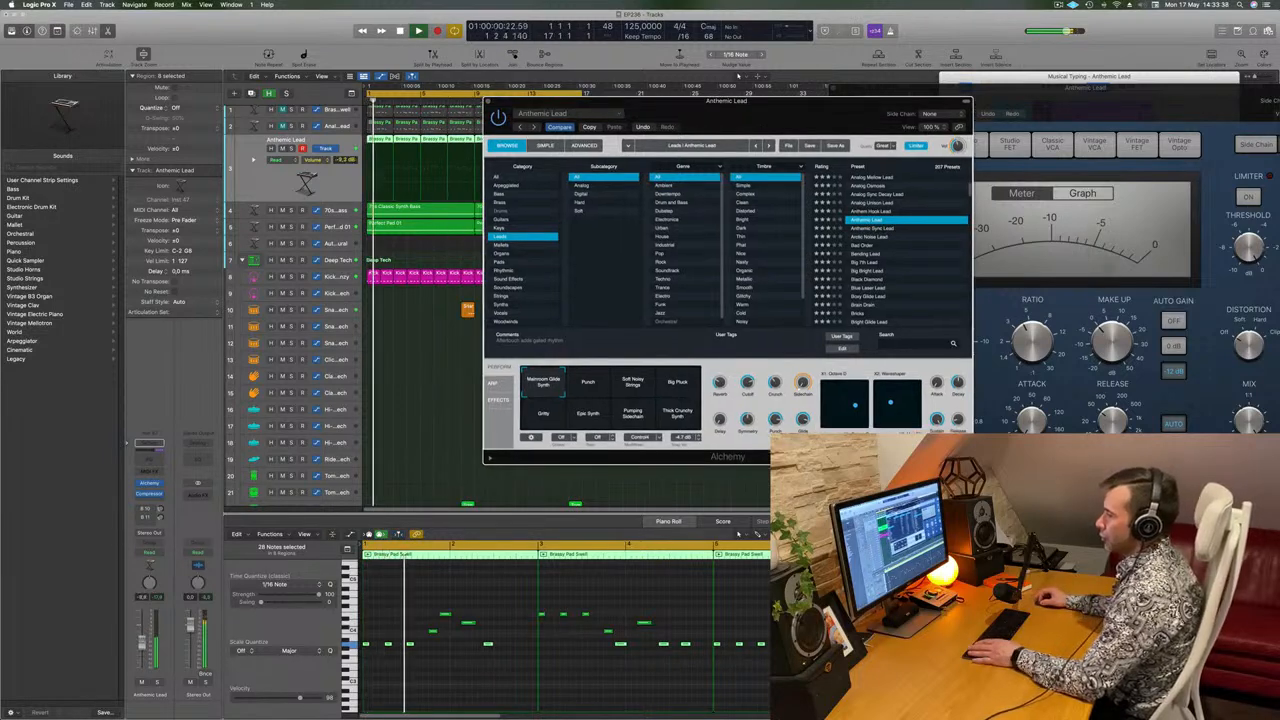
click(587, 388)
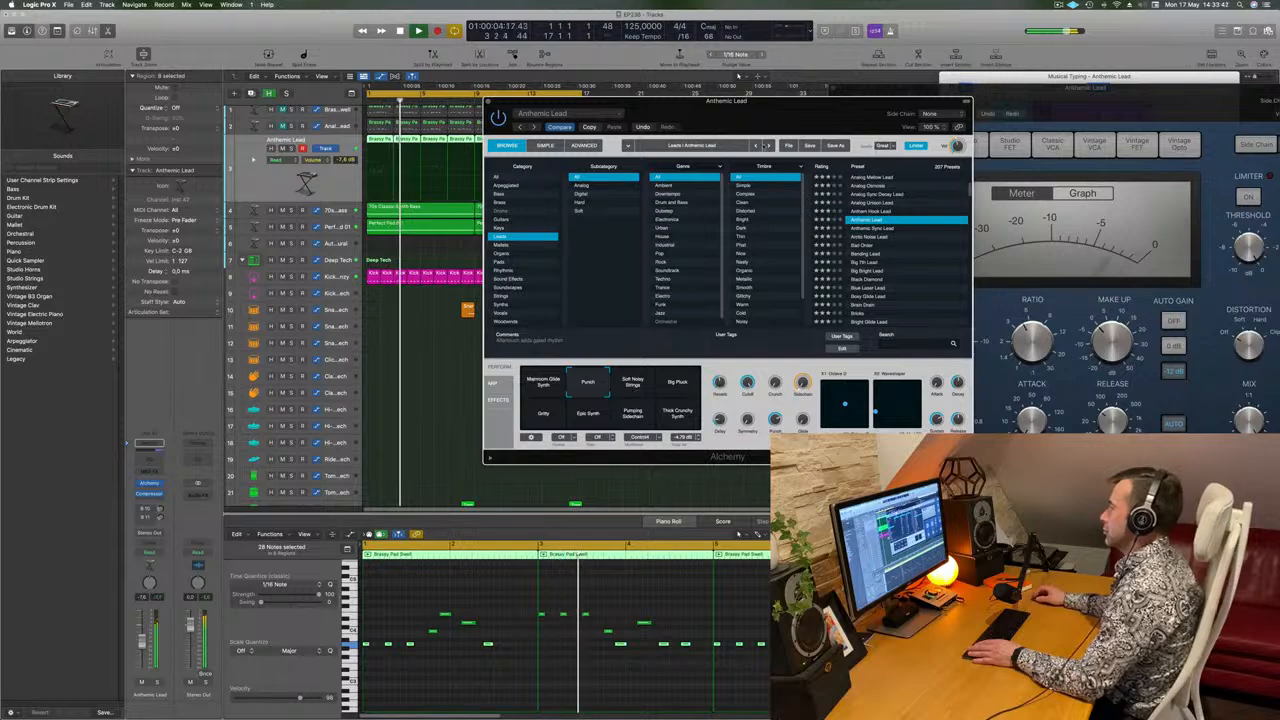
Audition Anthemic Lead's Soft Noisy Strings, Big Pluck, Gritty, Epic Synth, Pumping Sidechain and Thick Crunchy Synth snapshots.
drag(785, 133, 858, 153)
click(705, 402)
click(757, 410)
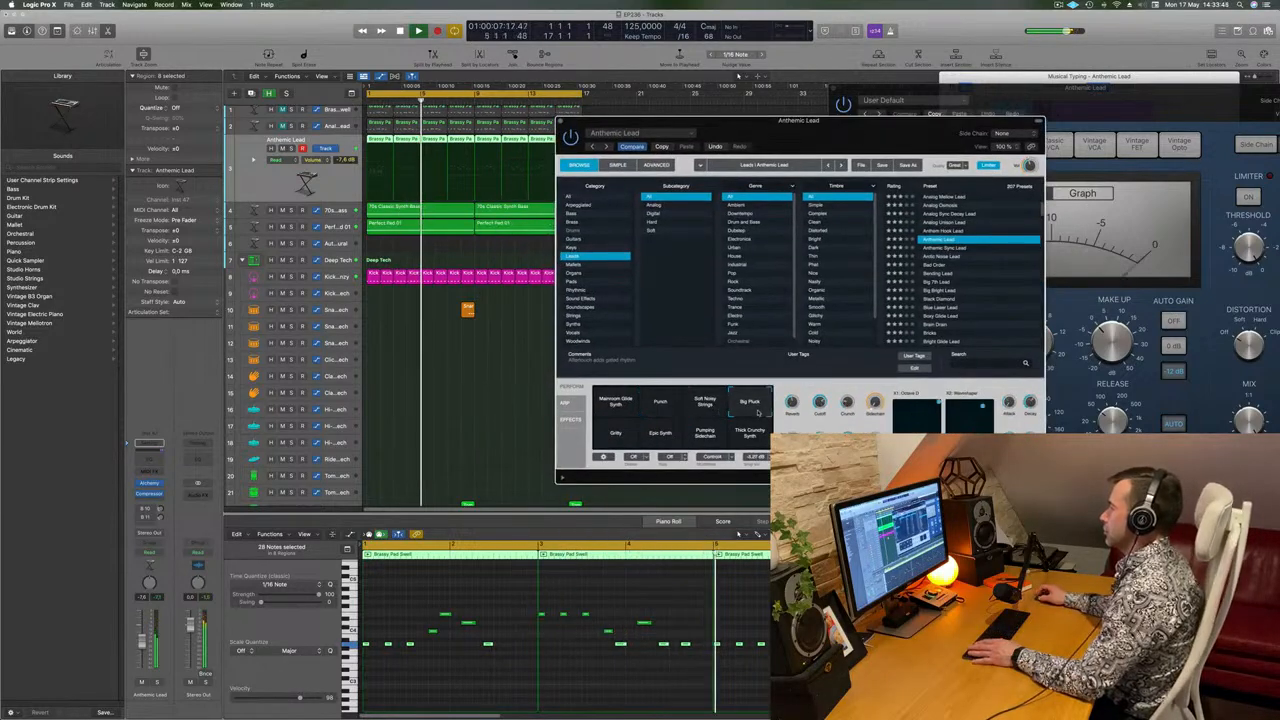
click(617, 440)
click(659, 439)
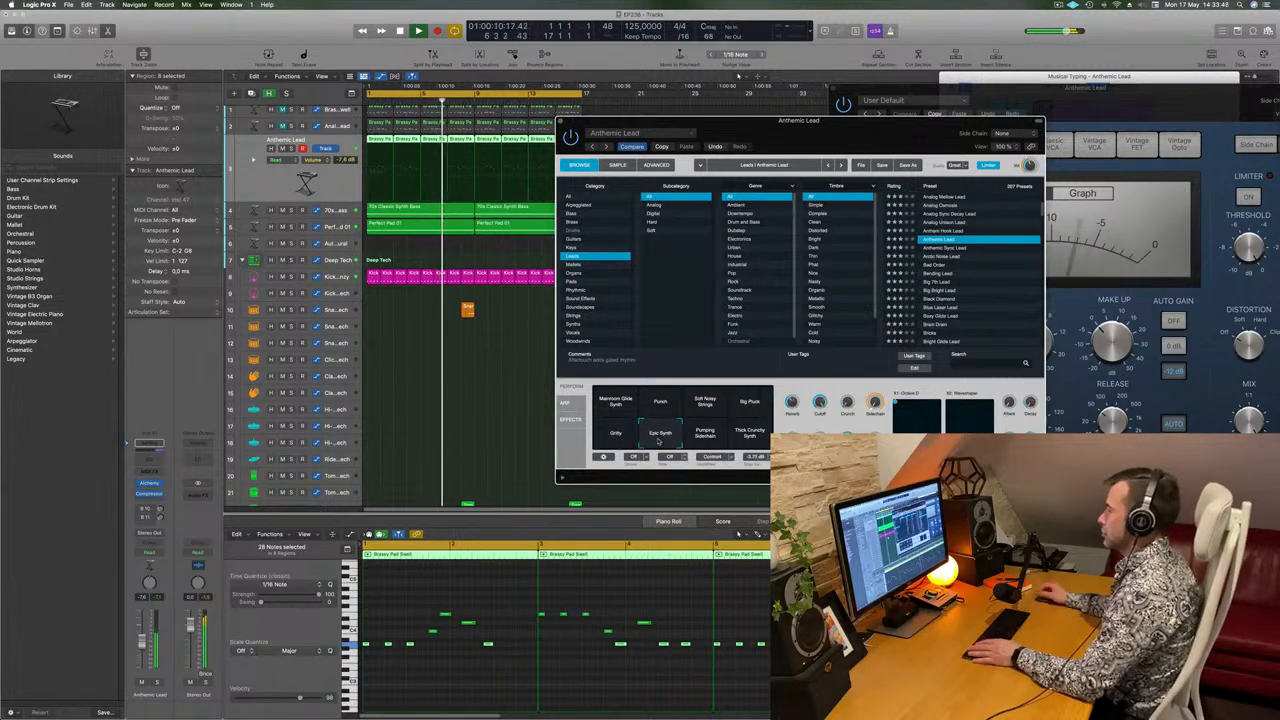
click(709, 440)
click(751, 441)
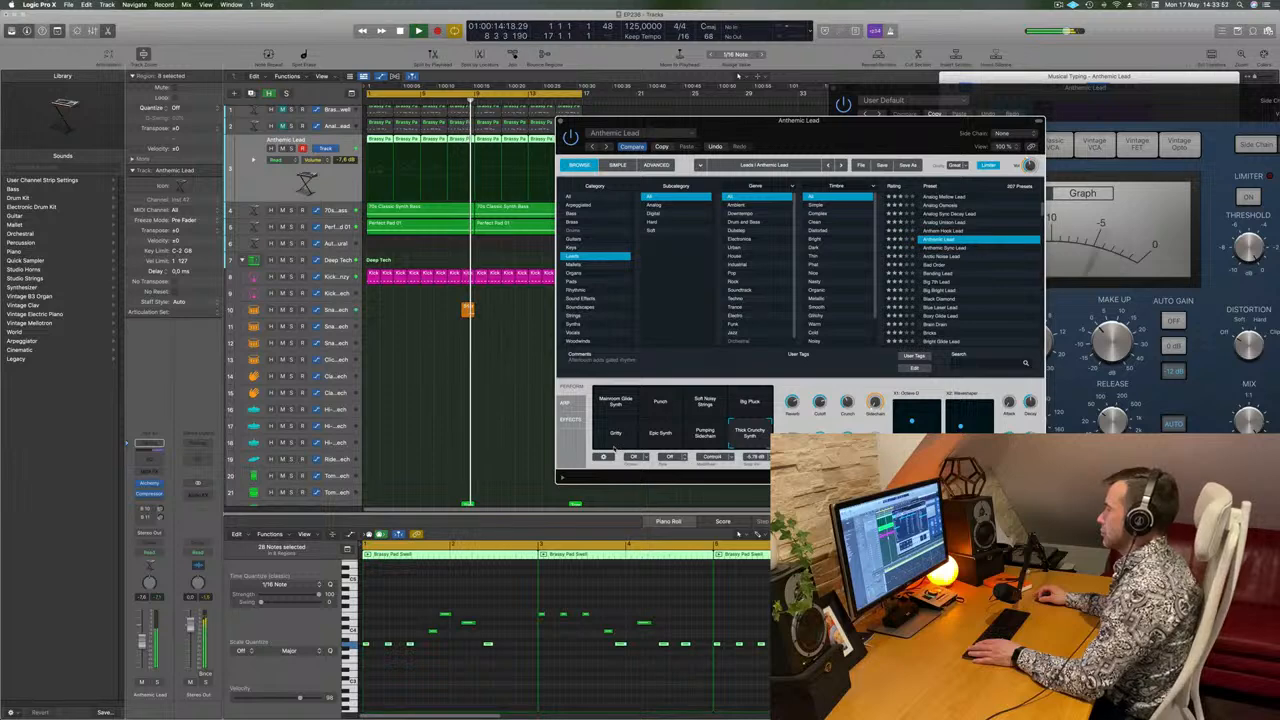
Compare Anthemic Lead's Punch, Soft Noisy Strings and Big Pluck snapshots, try a blend between neighbouring snapshots, and readjust the track's volume.
drag(797, 121, 660, 106)
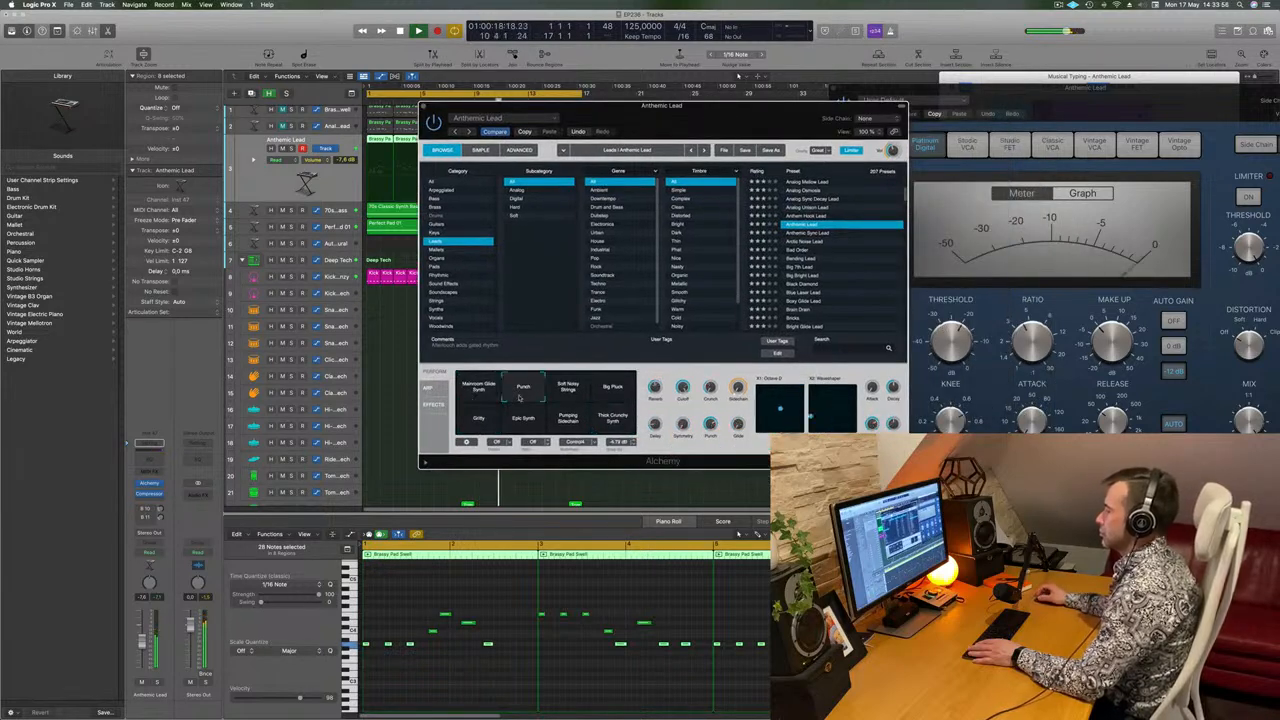
click(570, 392)
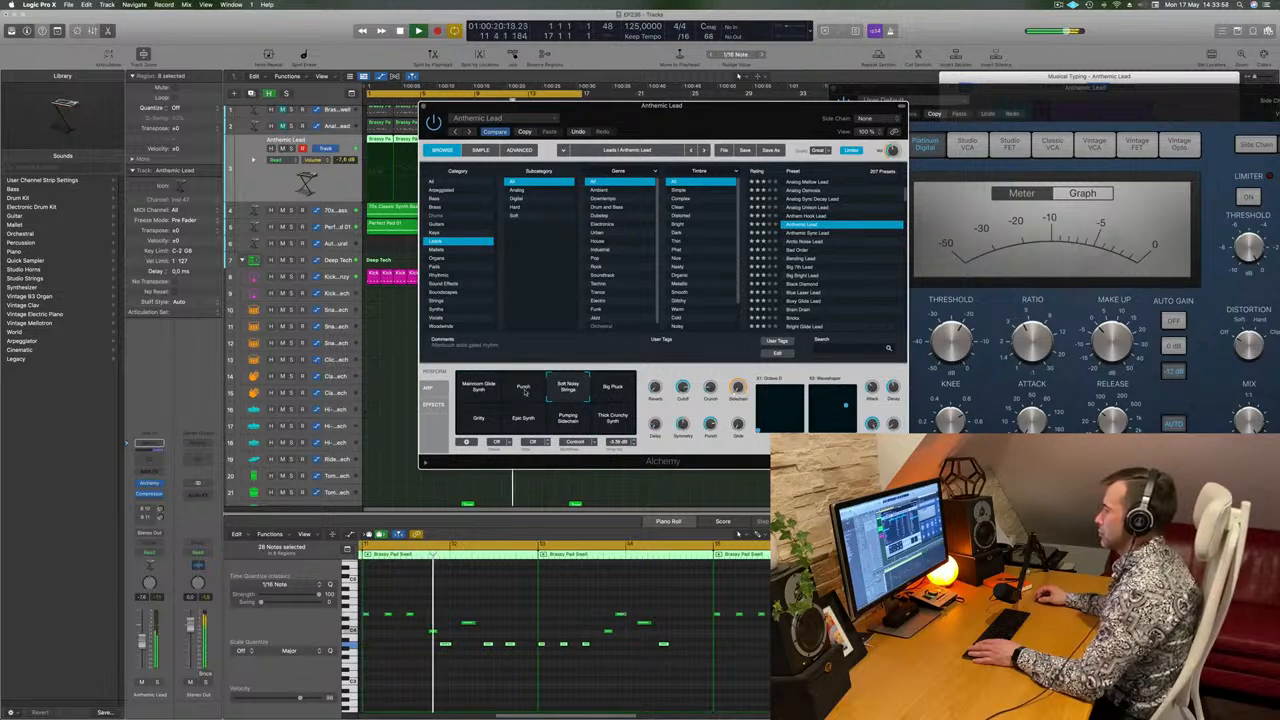
click(617, 399)
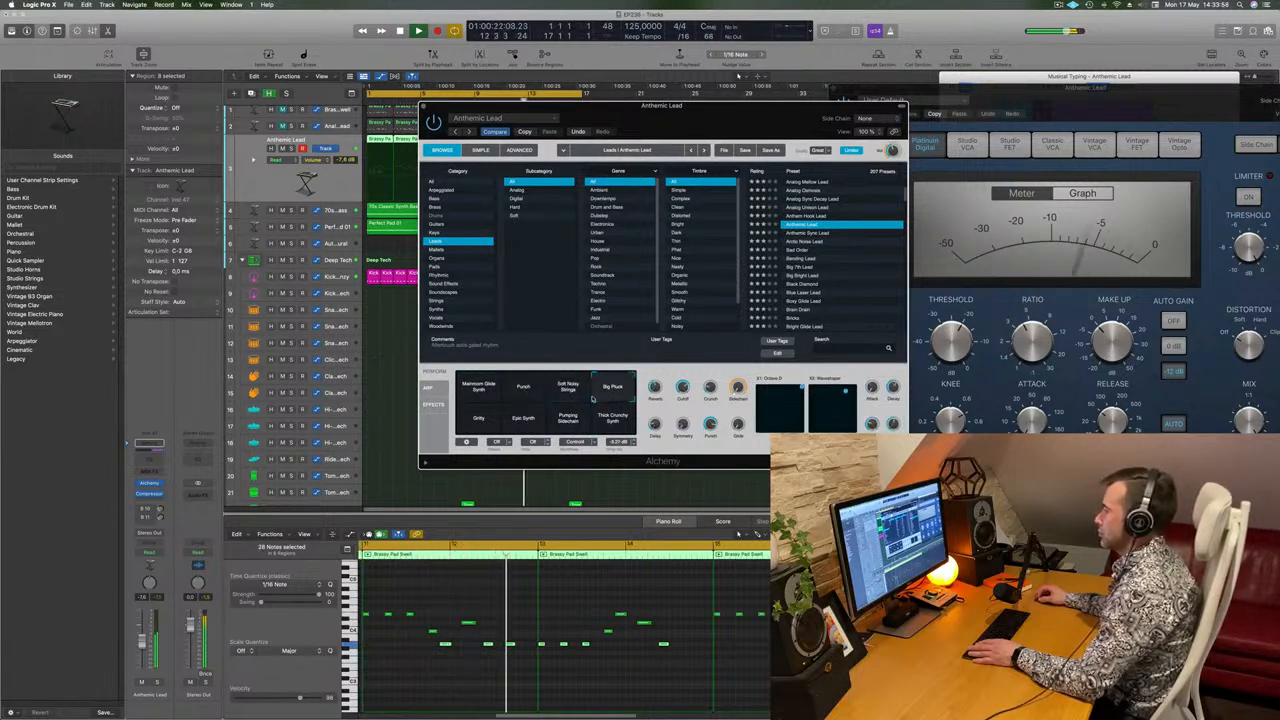
click(536, 400)
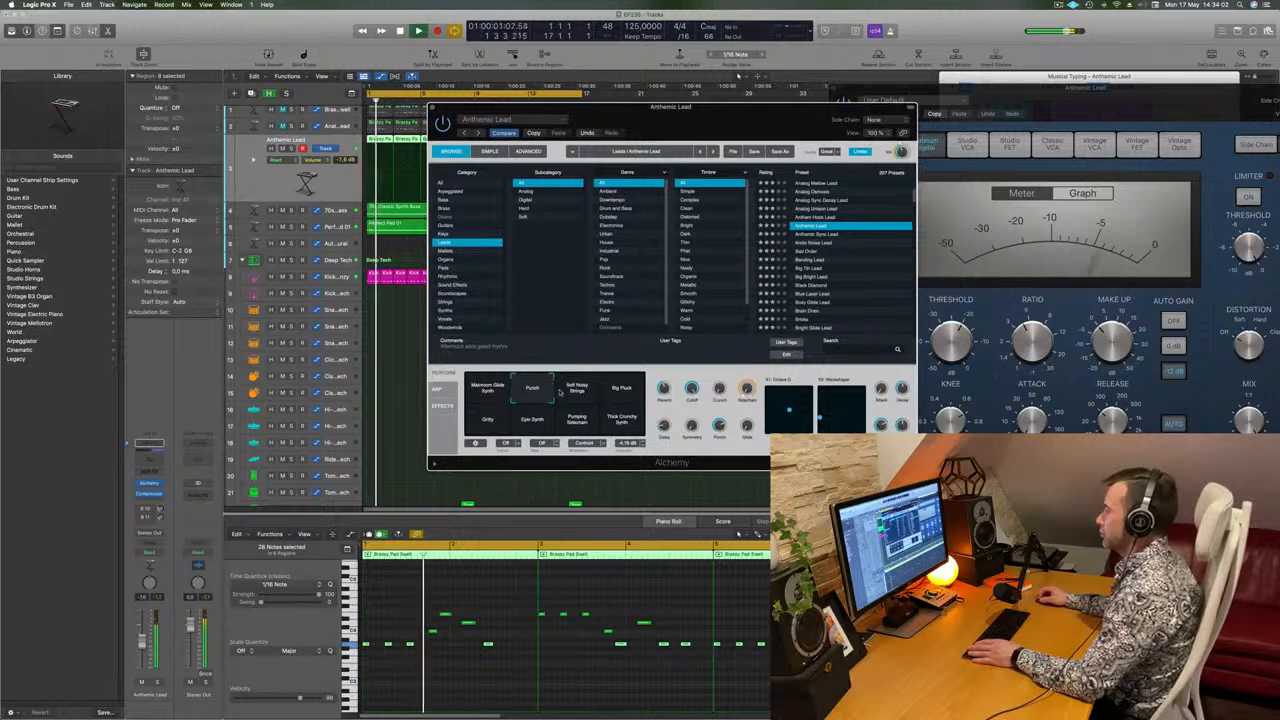
mouse_move(550, 391)
mouse_down()
mouse_move(526, 401)
mouse_move(555, 408)
mouse_move(553, 427)
mouse_move(554, 402)
mouse_up()
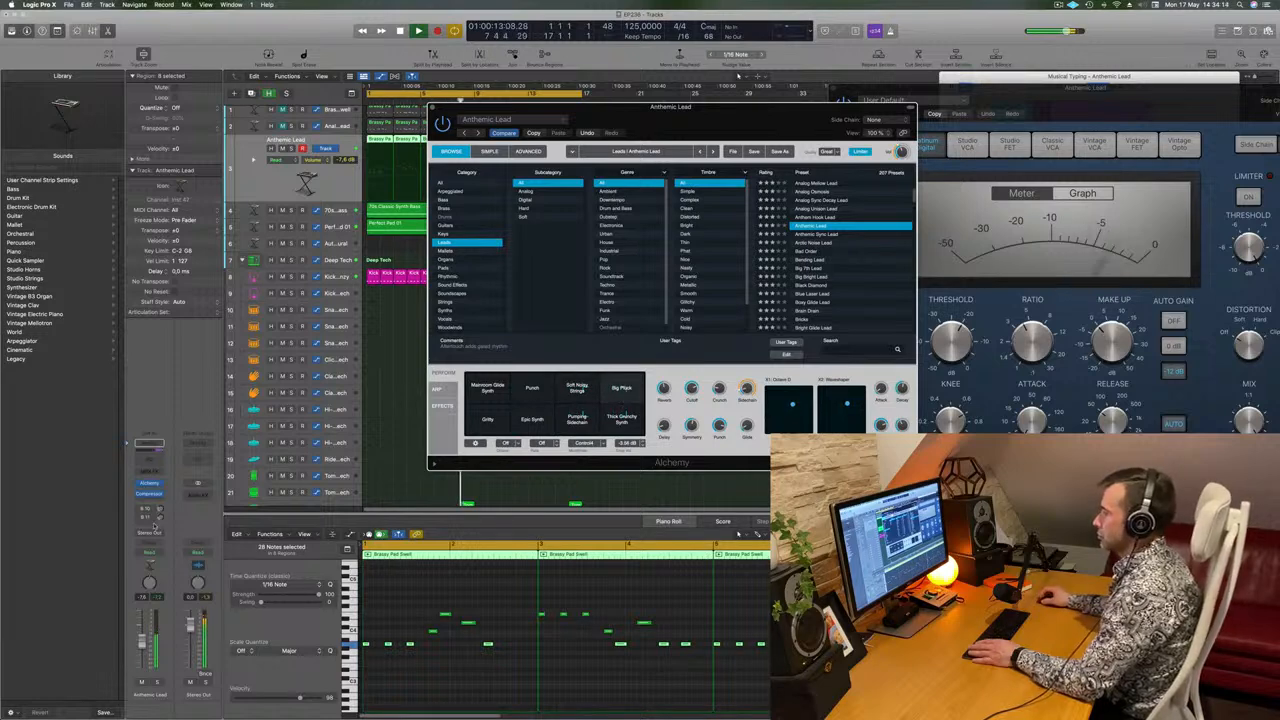
key(space)
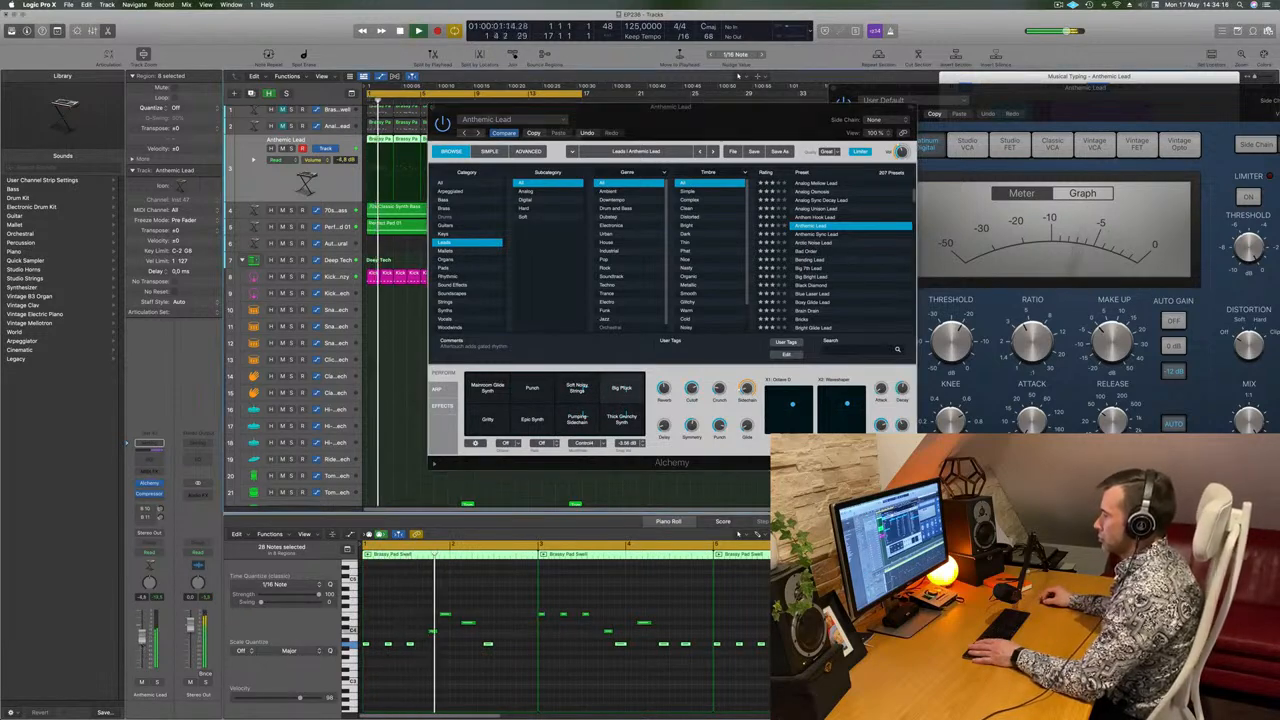
drag(142, 644, 142, 647)
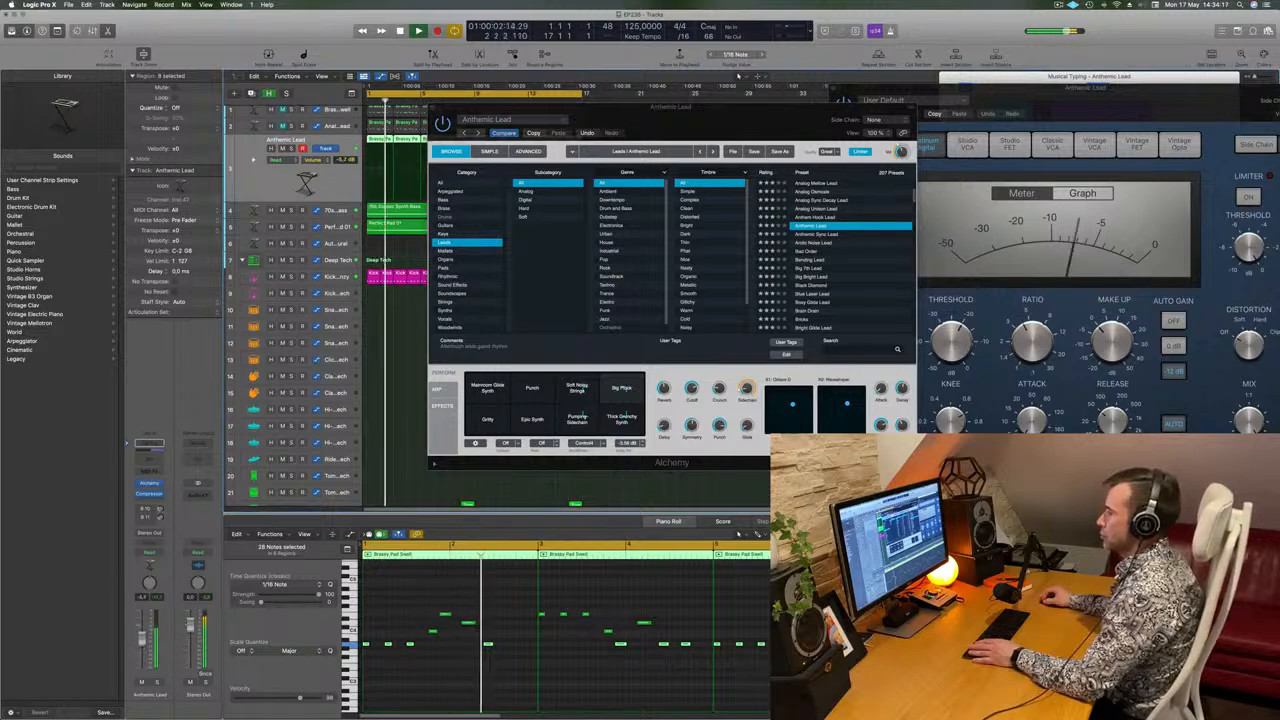
Audition Anthemic Sync Lead and Bad Order, load Big 7th Lead, and lower the track's volume to -12.0 dB.
click(820, 235)
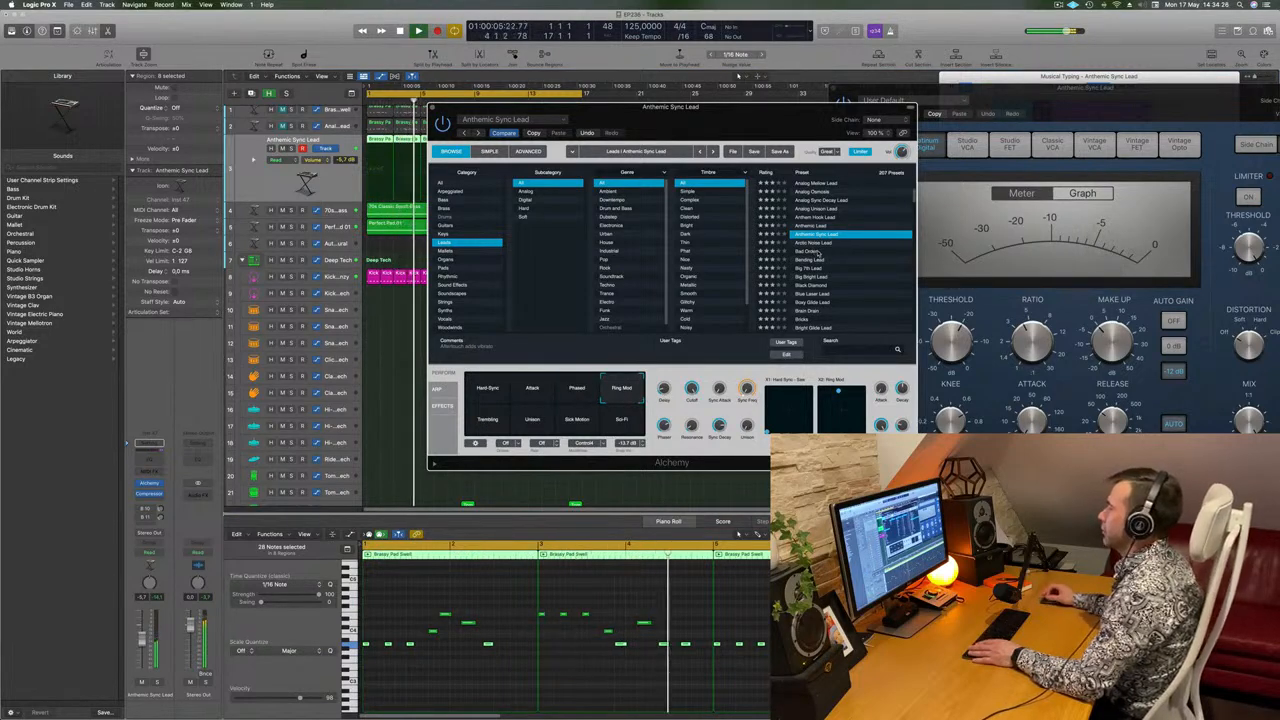
click(808, 259)
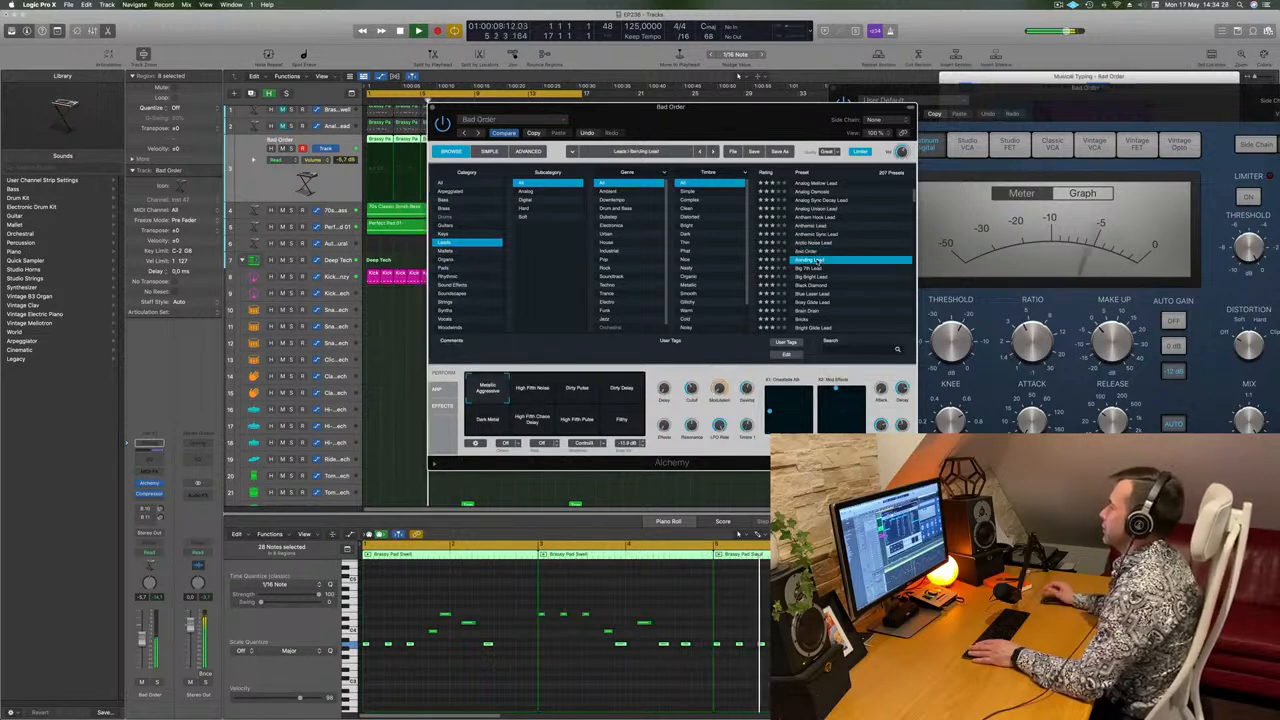
click(806, 268)
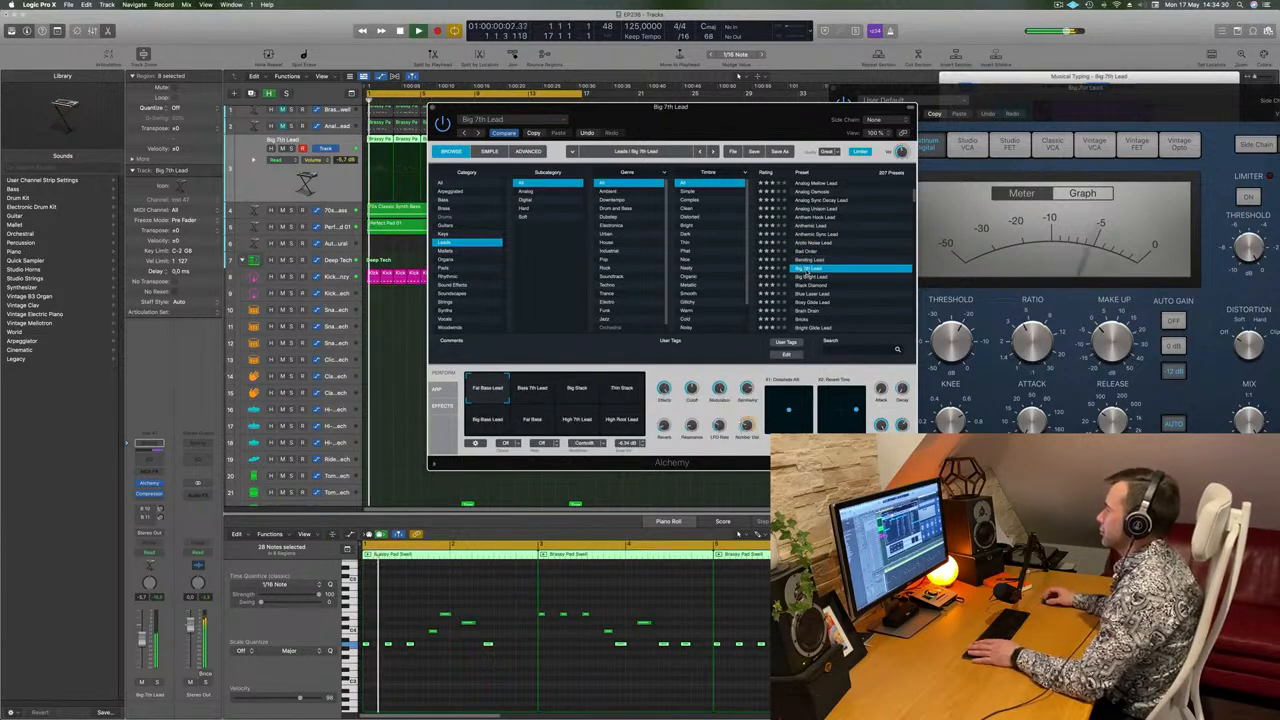
click(141, 642)
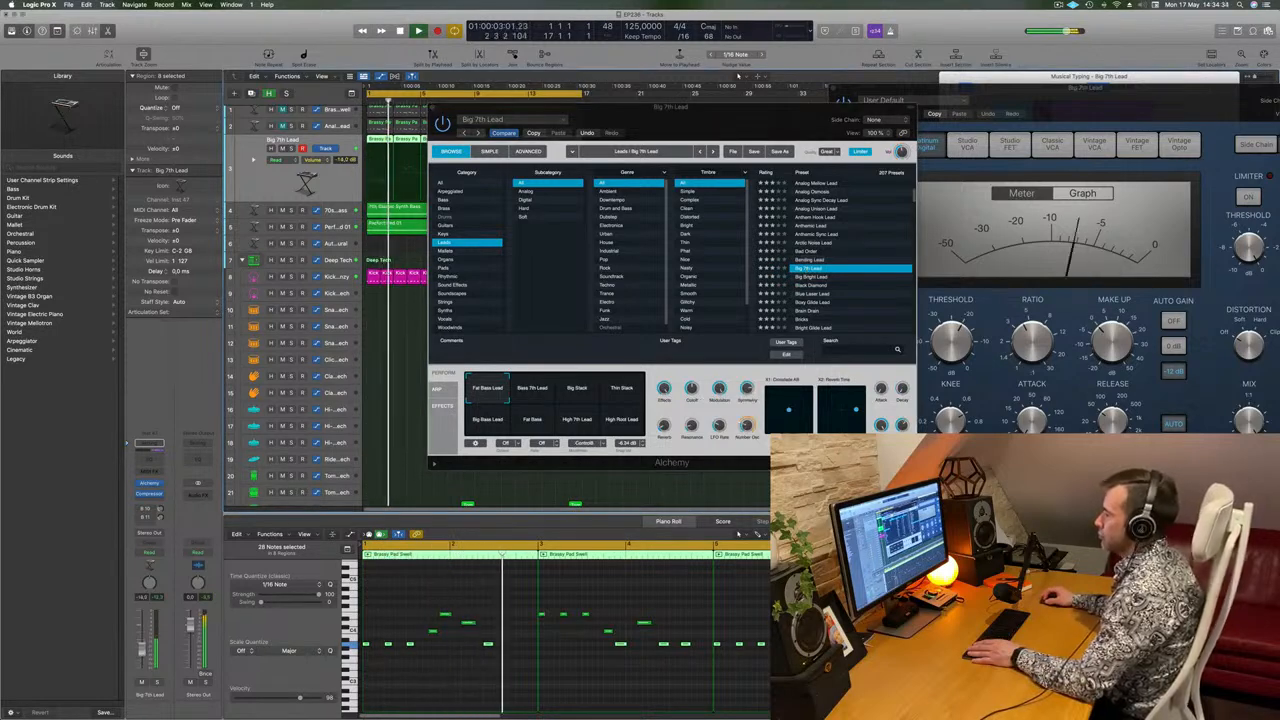
Compare the Big Stack, Bass 7th Lead, Thin Stack and Big Bass Lead snapshots of the Big 7th Lead preset.
click(743, 343)
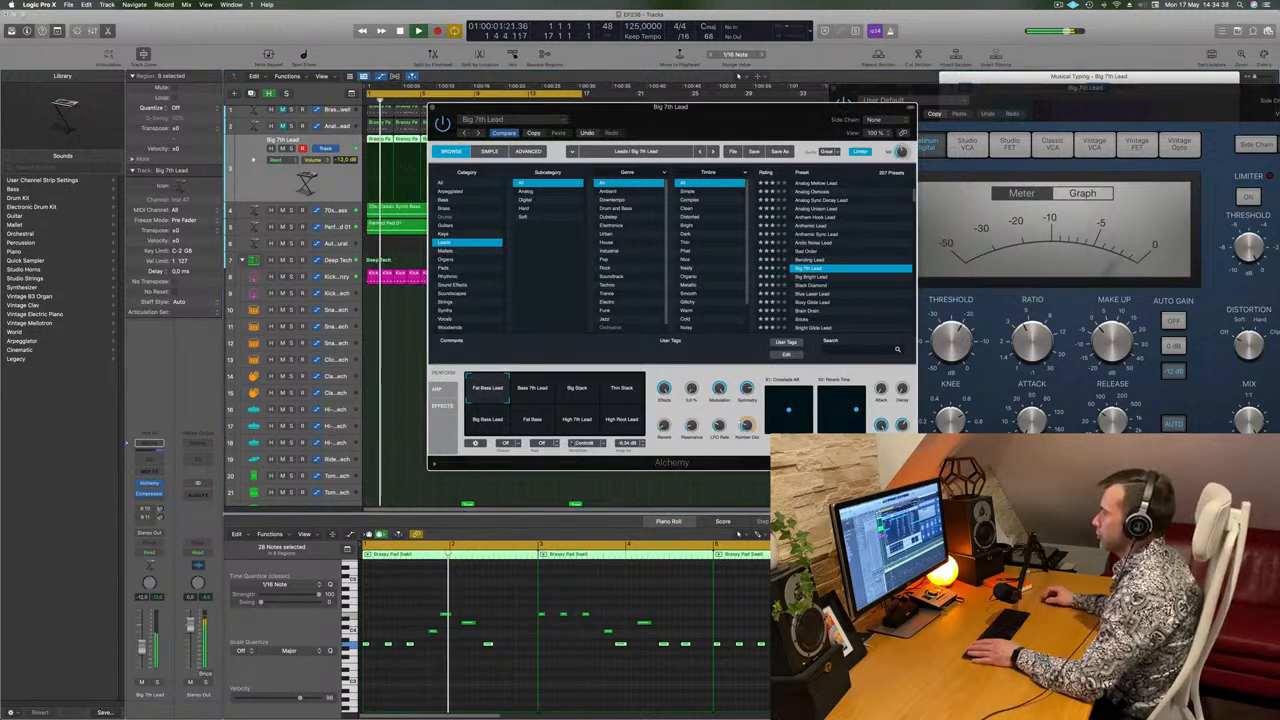
click(580, 391)
click(541, 400)
click(622, 392)
click(508, 420)
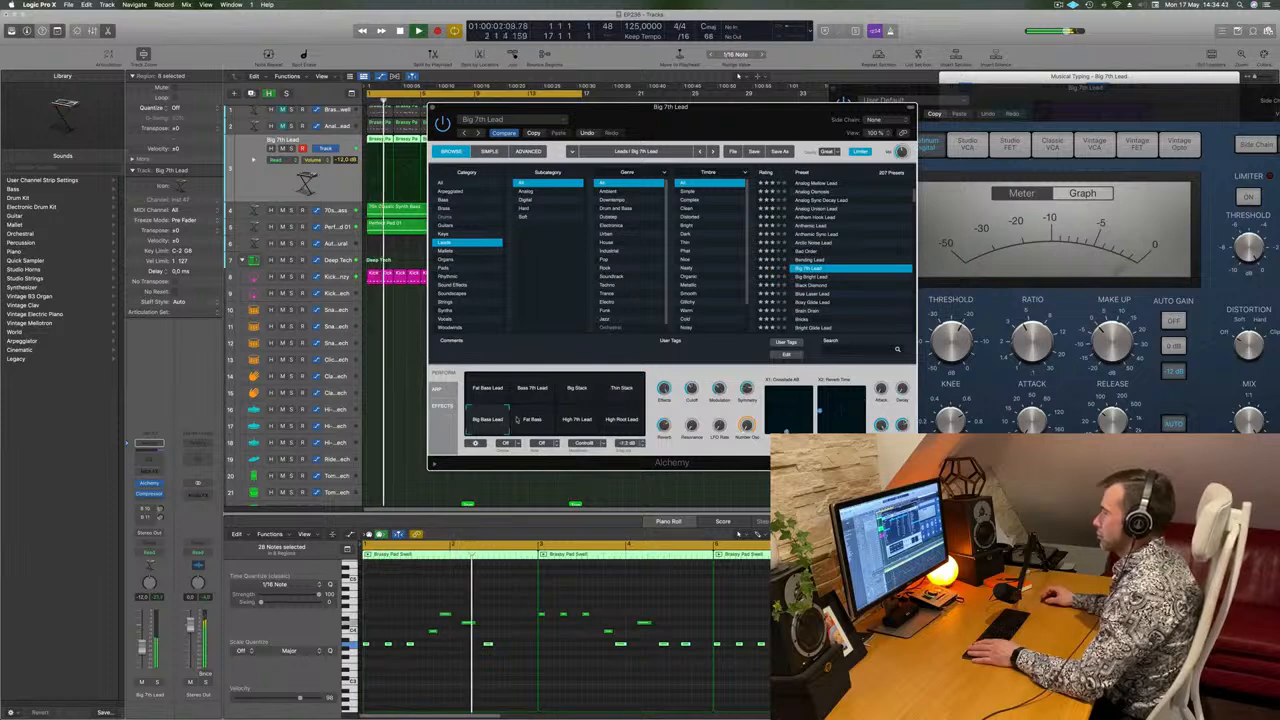
Audition further lead presets, including Big Bright Lead, Black Diamond and Bright Glide Lead.
key(Down)
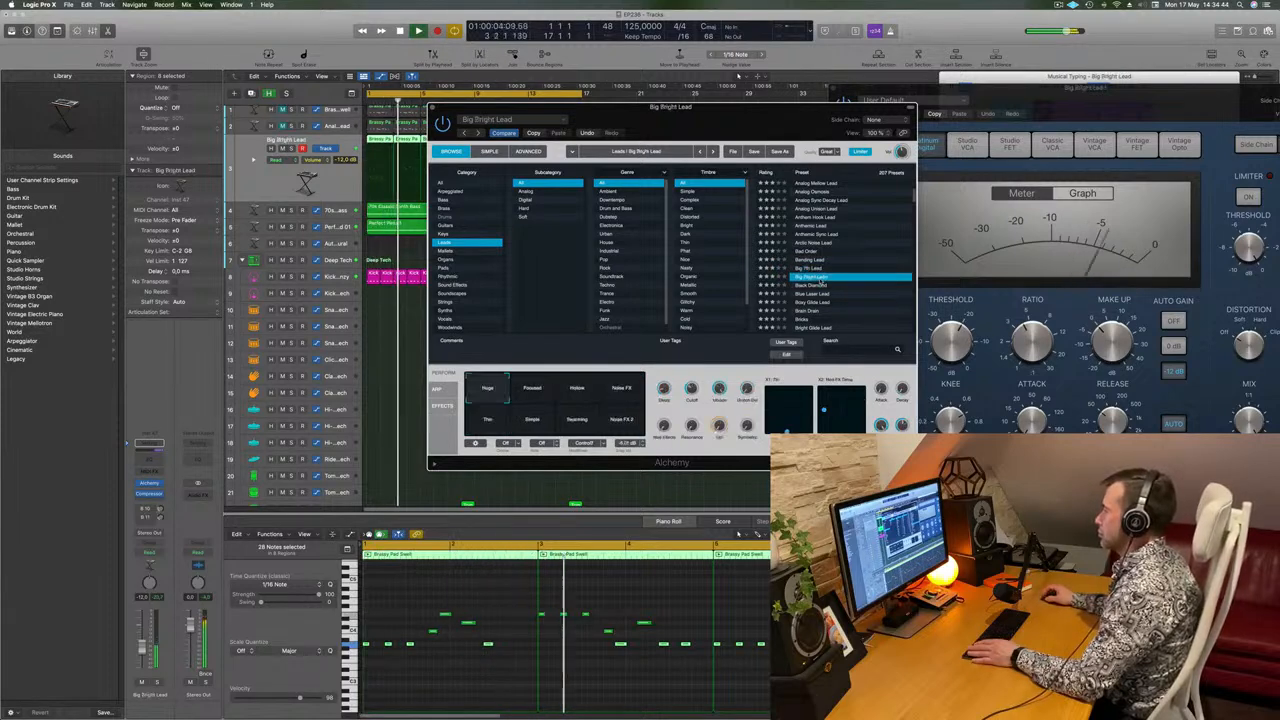
key(Down)
scroll(840, 298, down, 2)
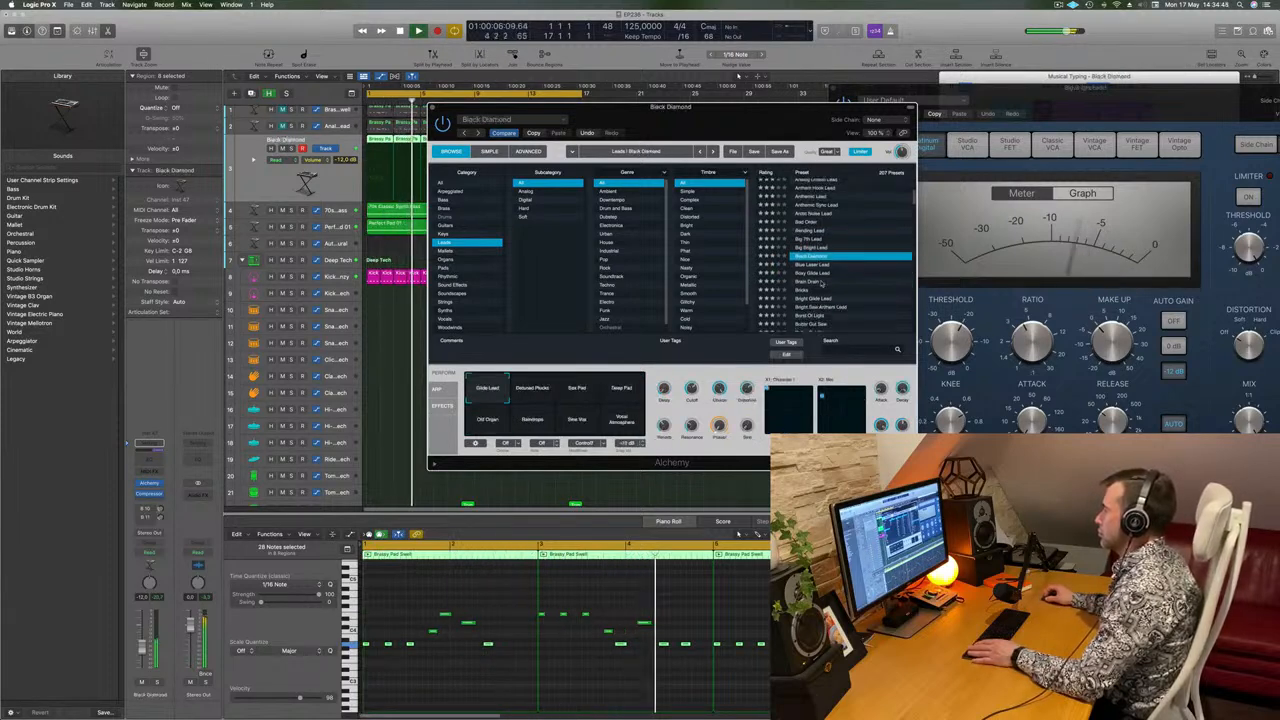
click(811, 282)
scroll(818, 278, down, 2)
click(827, 271)
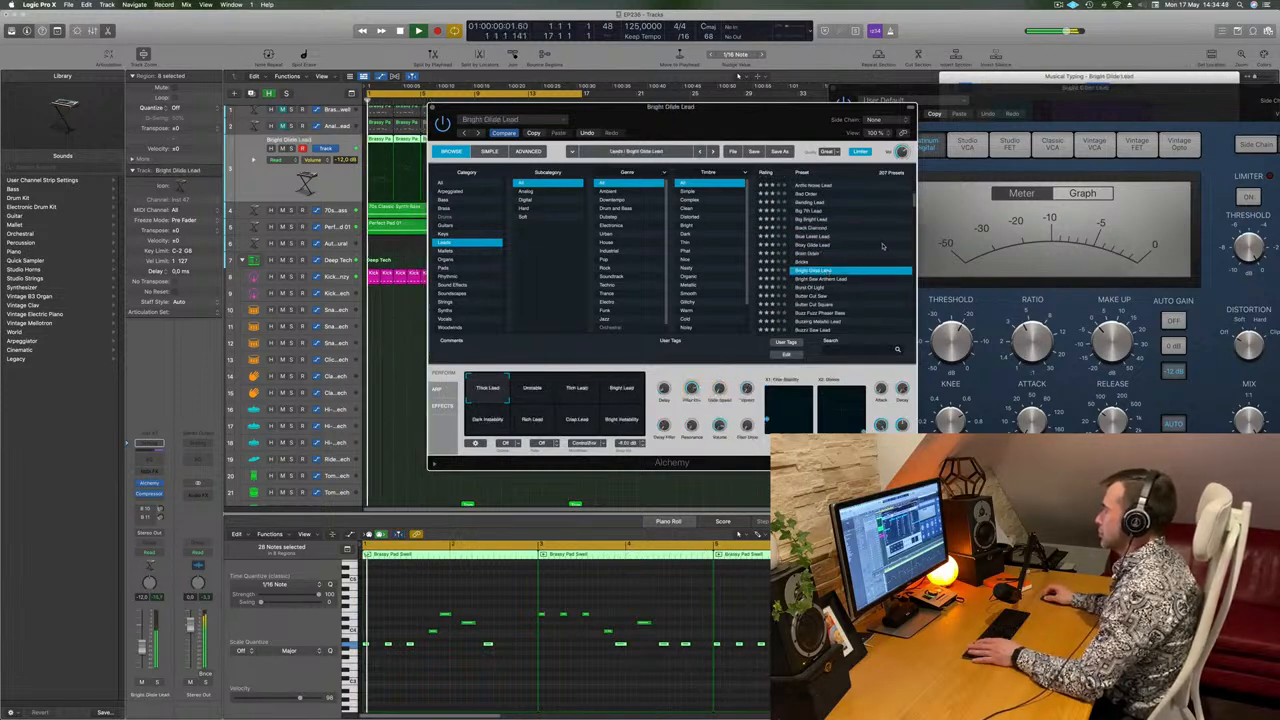
Audition further down the lead presets, including Butter Cut Saw, Buzzy Saw Lead and Classic.
scroll(870, 250, down, 2)
click(858, 257)
click(859, 264)
scroll(859, 265, down, 1)
scroll(859, 264, down, 2)
click(859, 264)
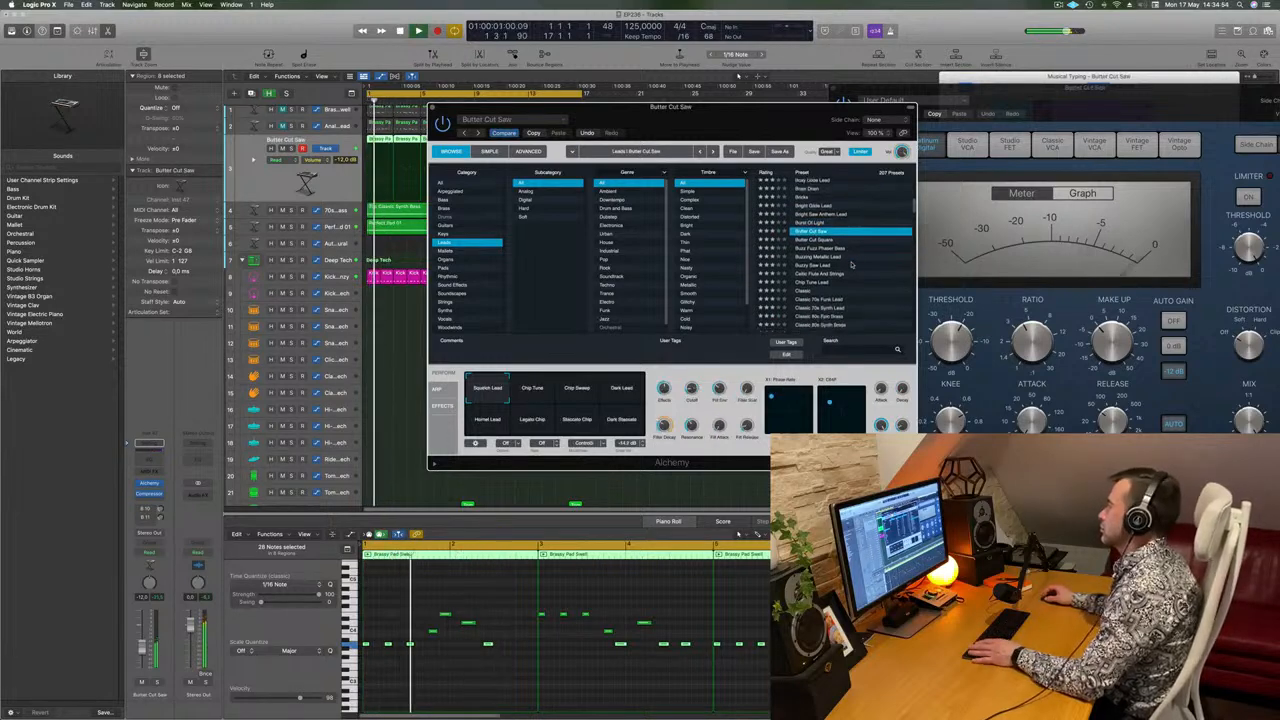
scroll(857, 262, down, 2)
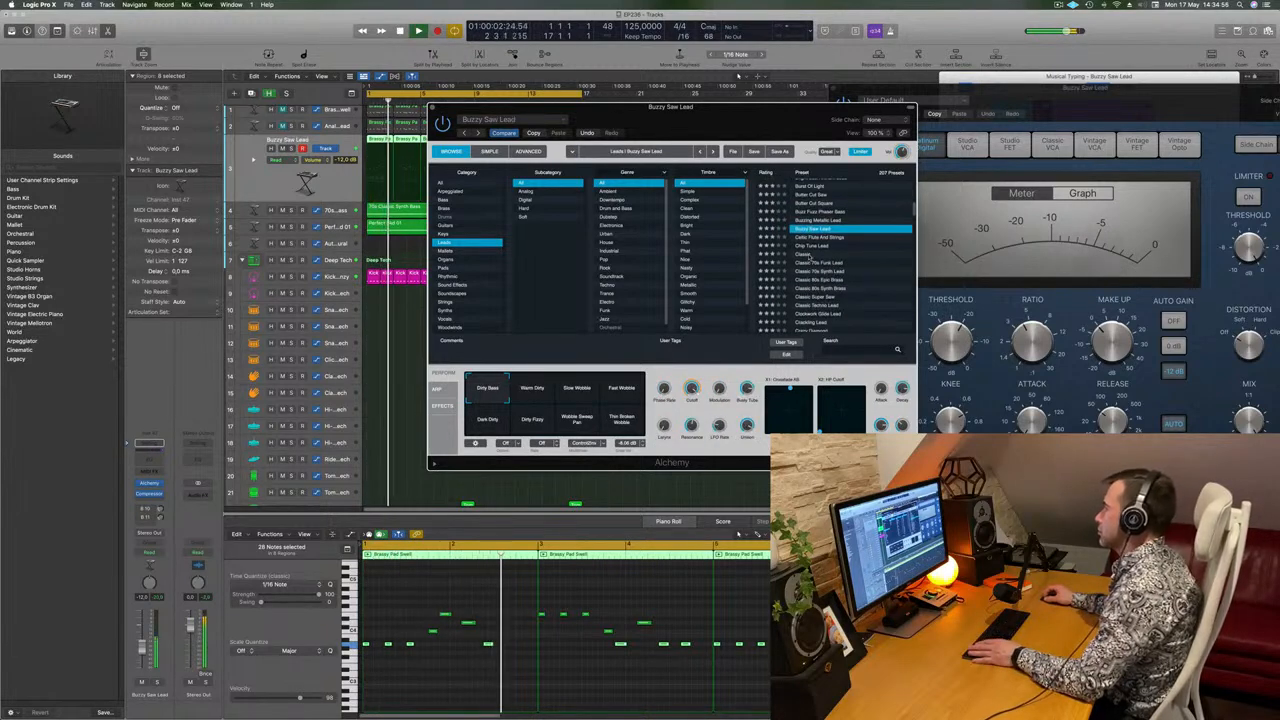
click(857, 254)
scroll(880, 267, down, 2)
scroll(883, 268, down, 1)
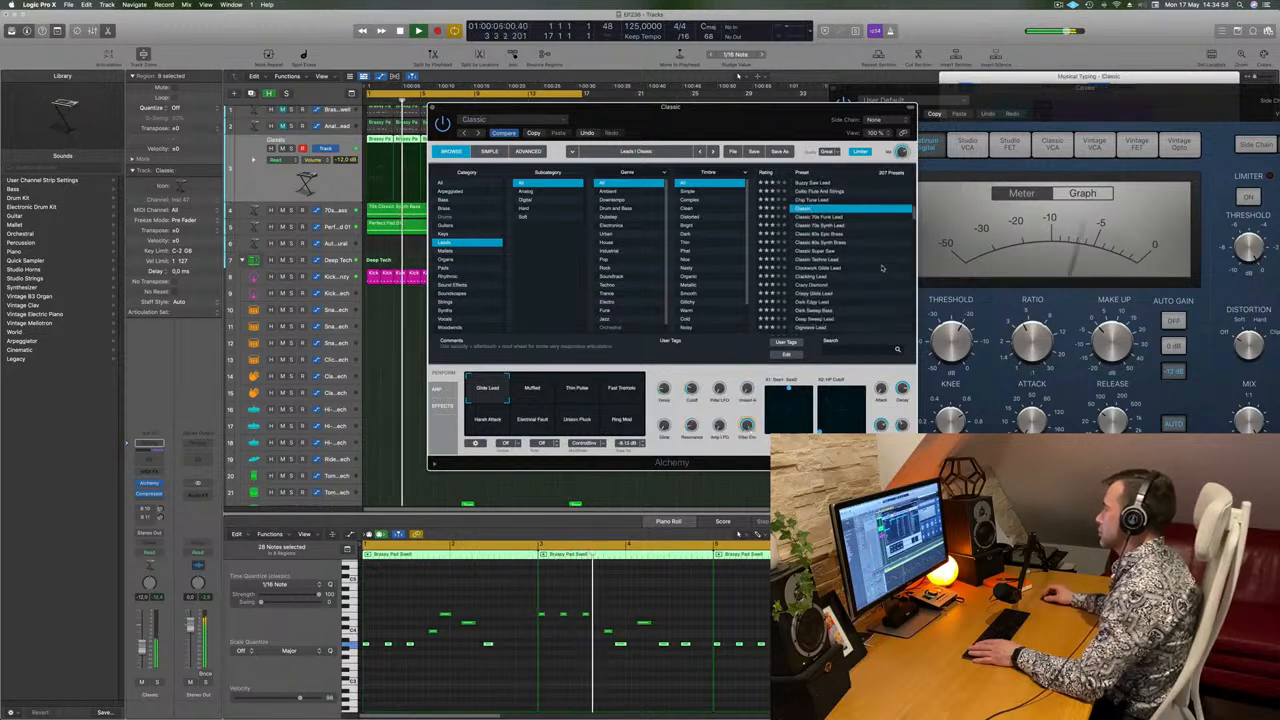
Load the Classic Super Saw preset on the duplicated lead track and play the loop with it.
click(880, 251)
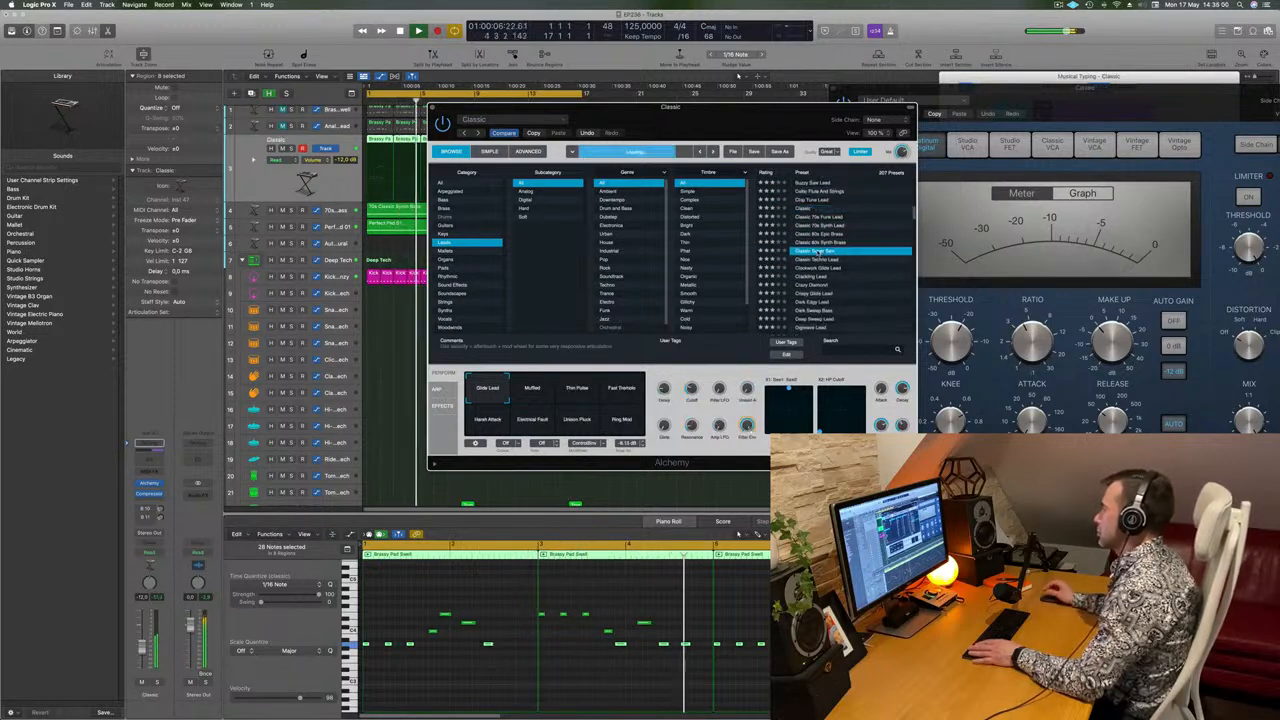
key(space)
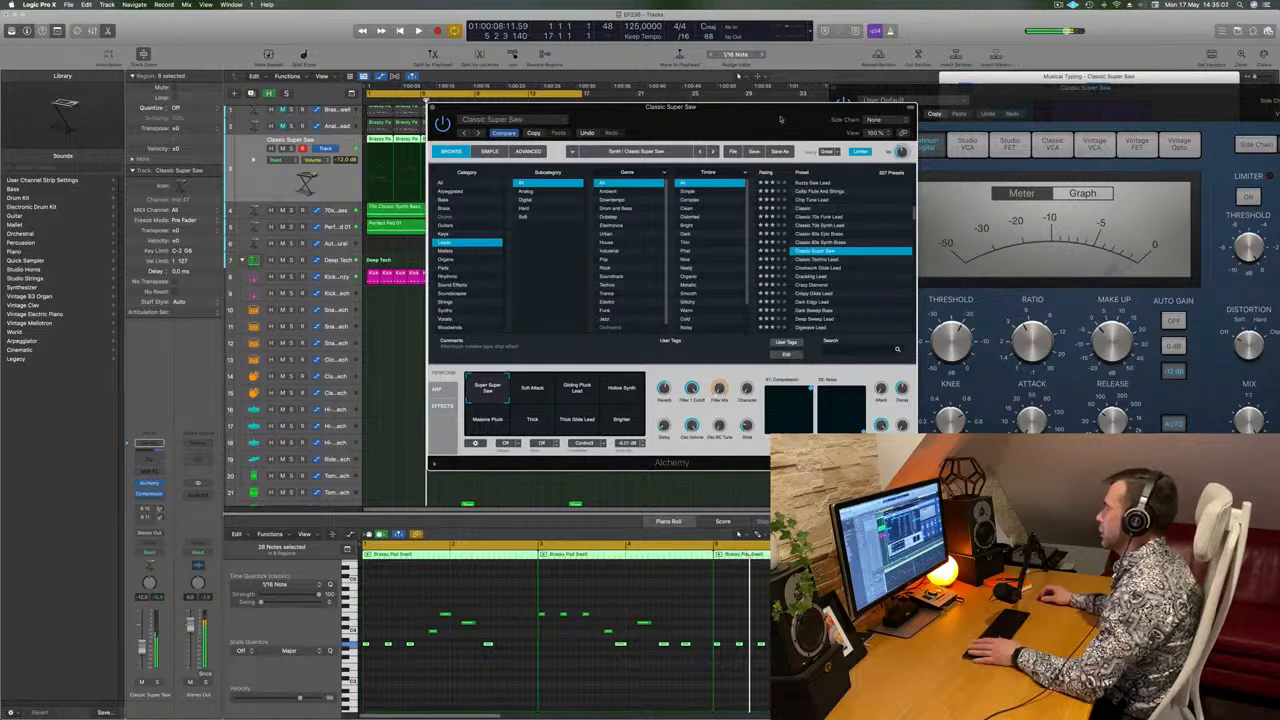
drag(773, 119, 798, 116)
key(space)
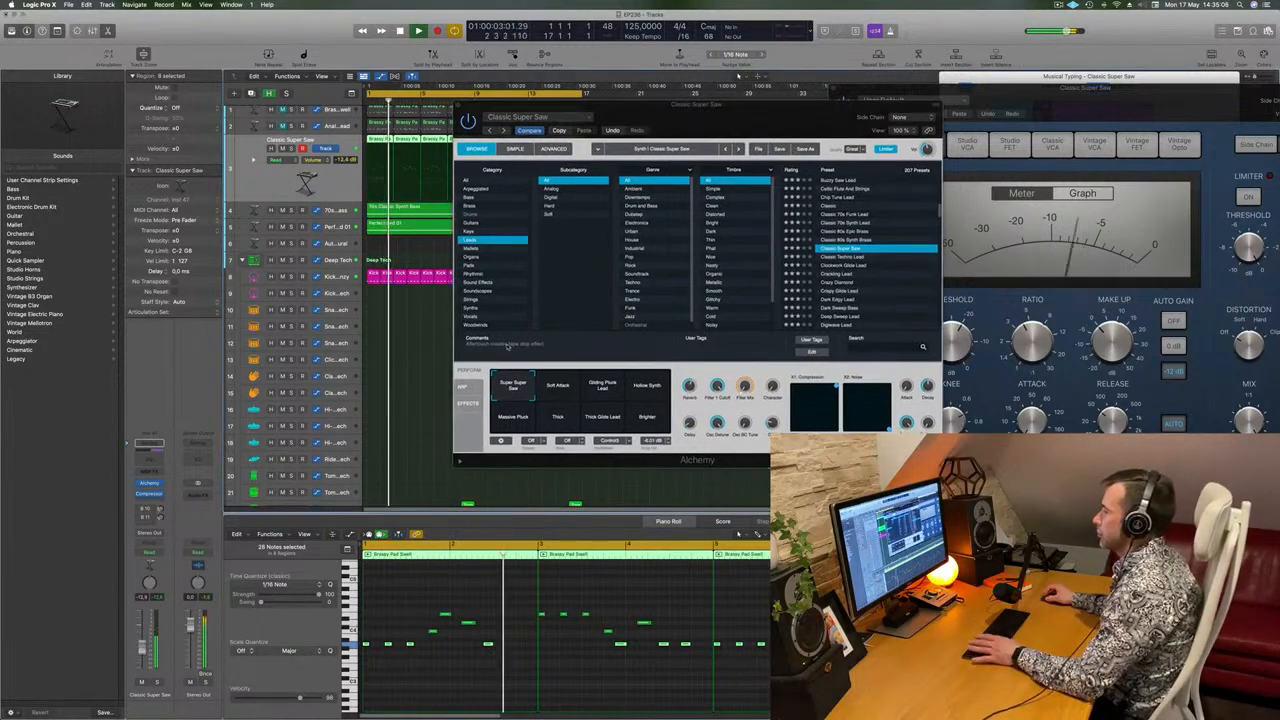
Compare Classic Super Saw's Gliding Pluck Lead and Massive Pluck snapshots, choose Super Super Saw, and close the synth window.
click(610, 387)
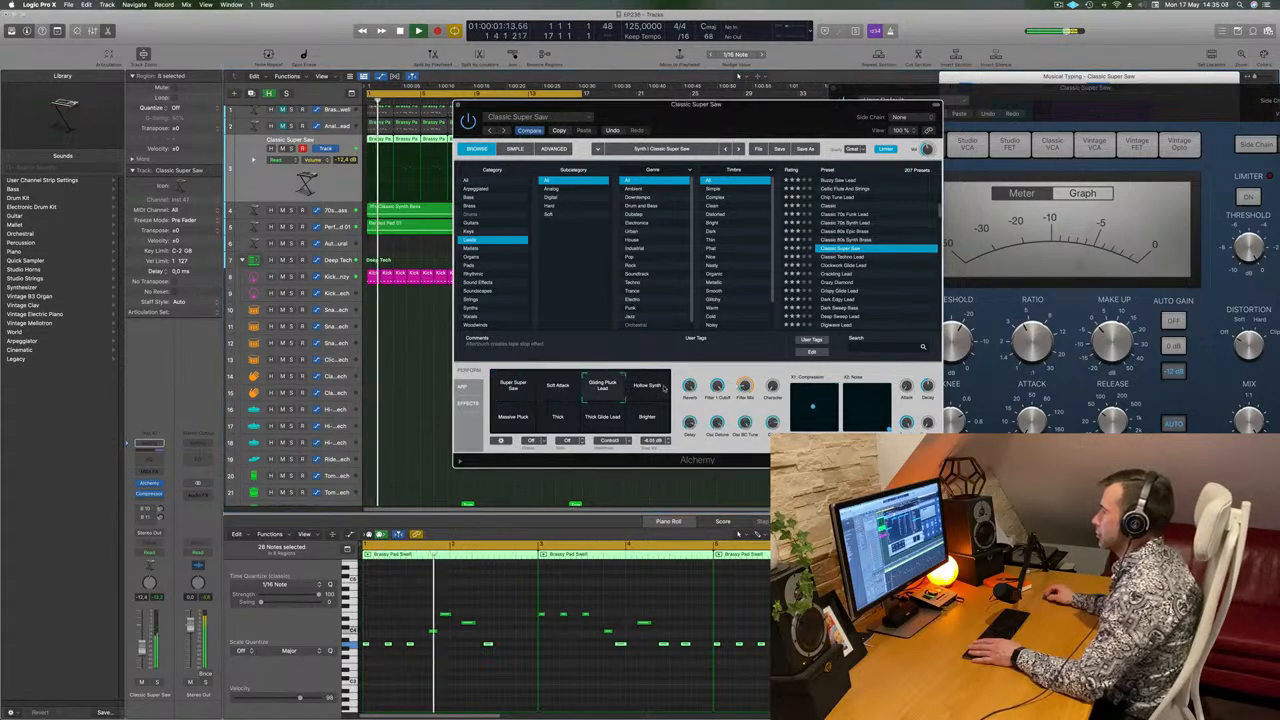
click(510, 424)
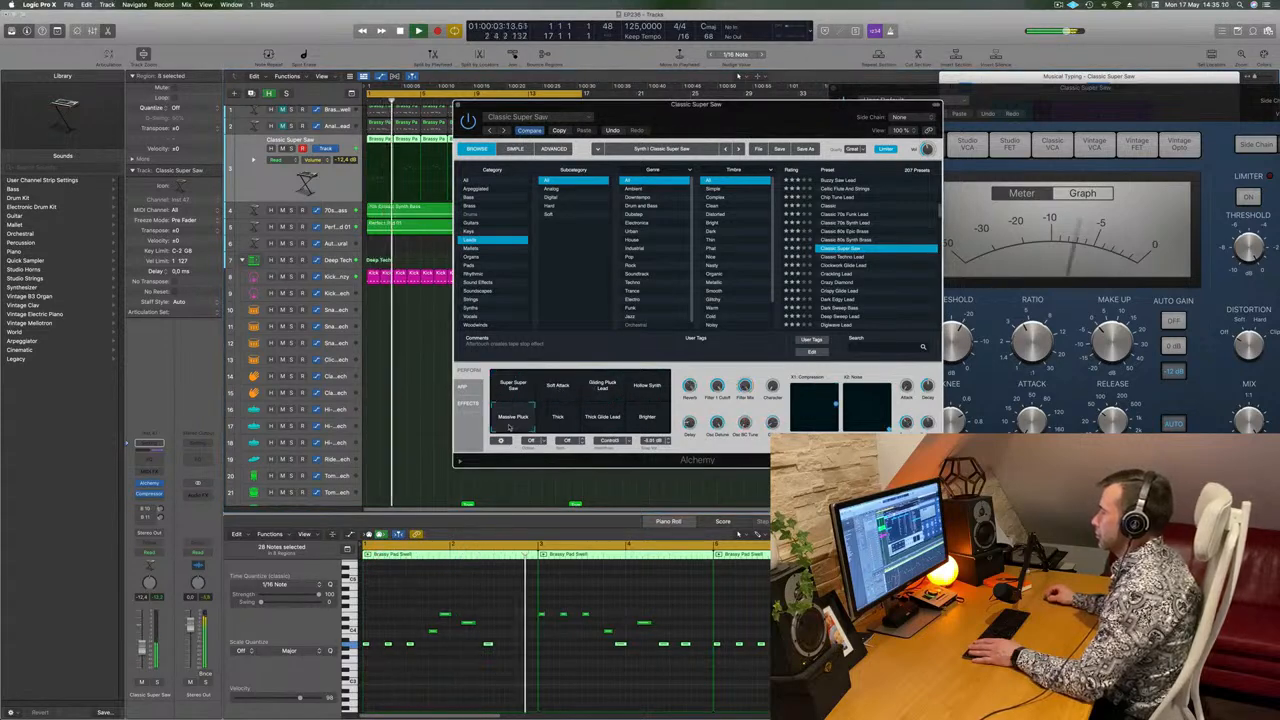
click(511, 387)
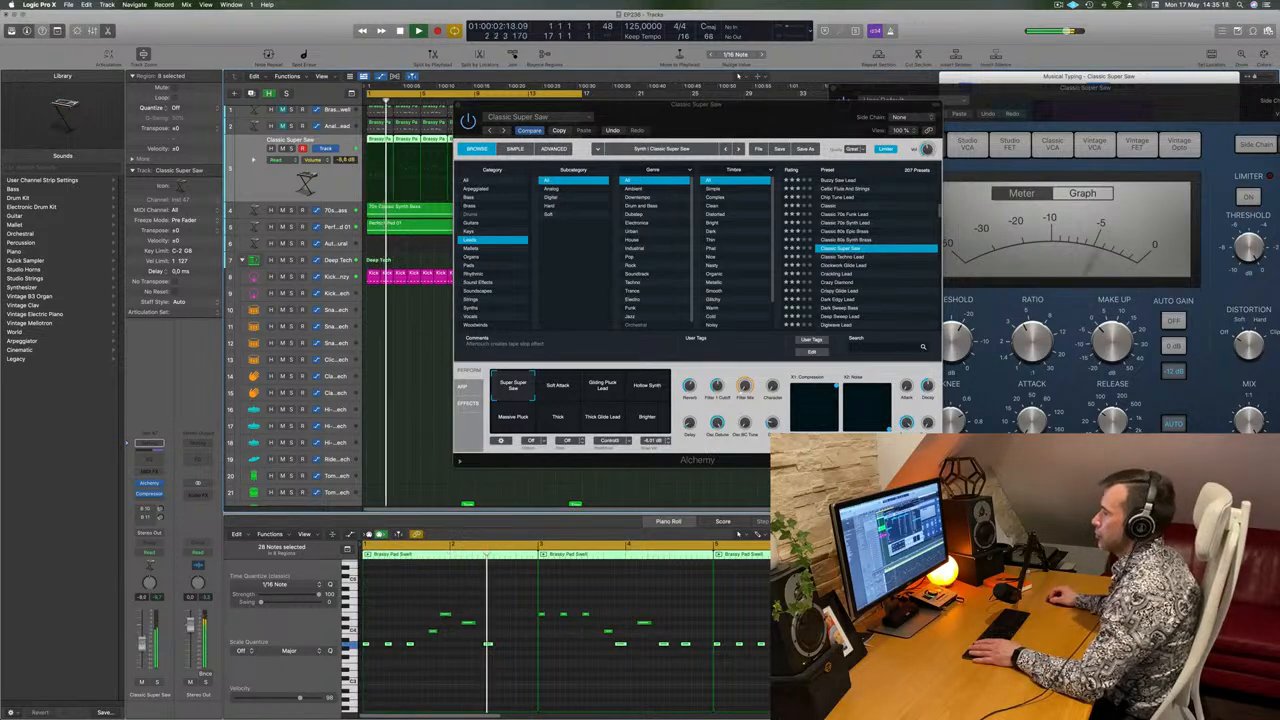
click(458, 106)
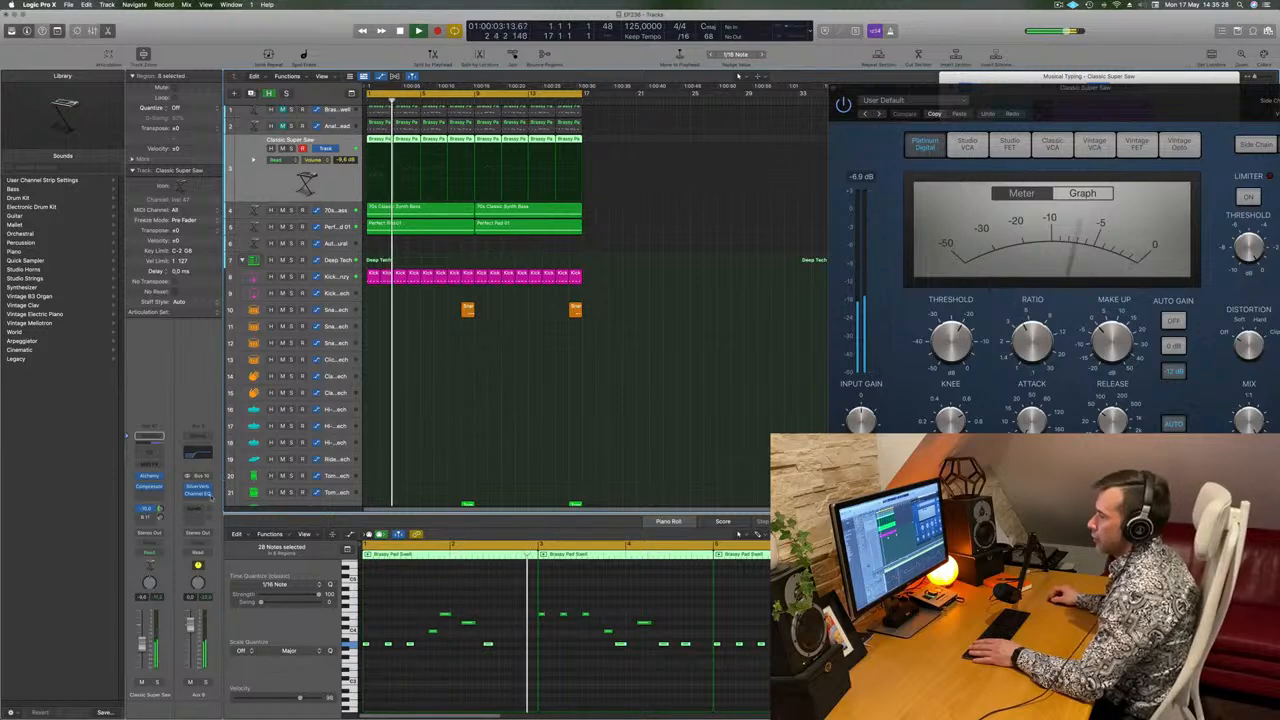
Add a Compressor after the Channel EQ on the reverb aux and side-chain it to Kick 2 - Arcade Frenzy (Inst 3).
click(204, 500)
click(273, 518)
click(482, 132)
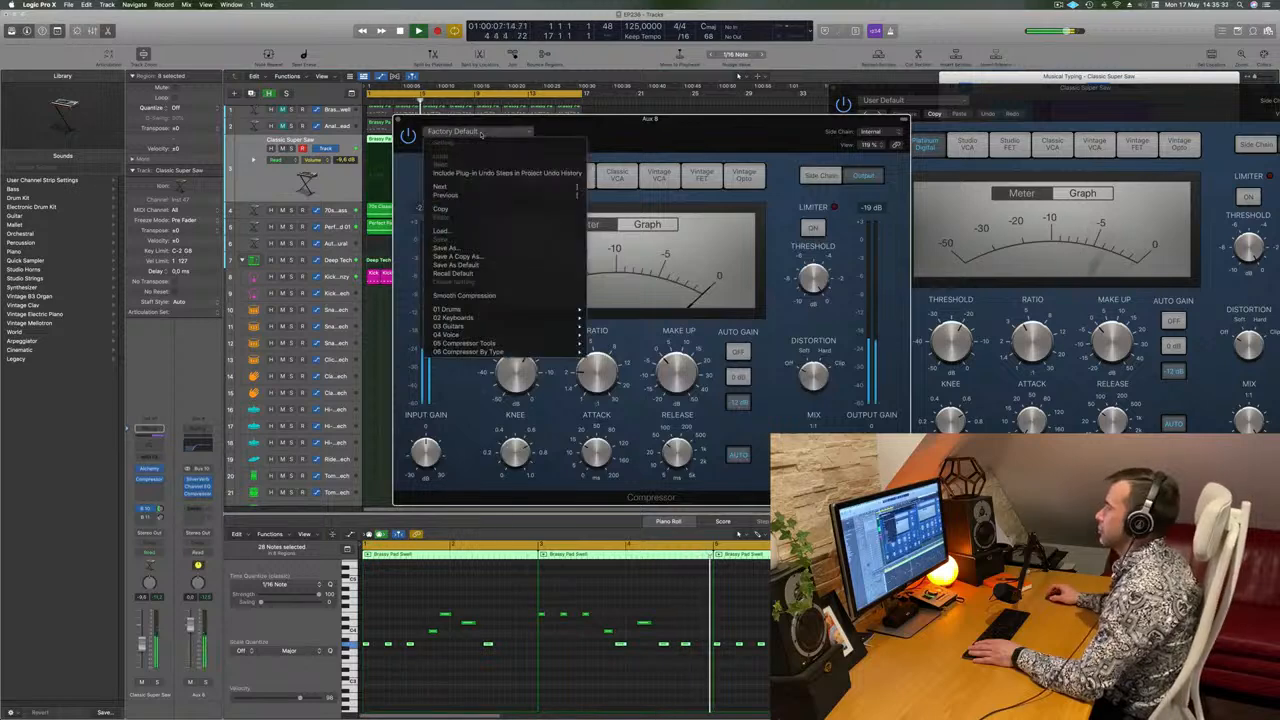
click(874, 132)
click(876, 132)
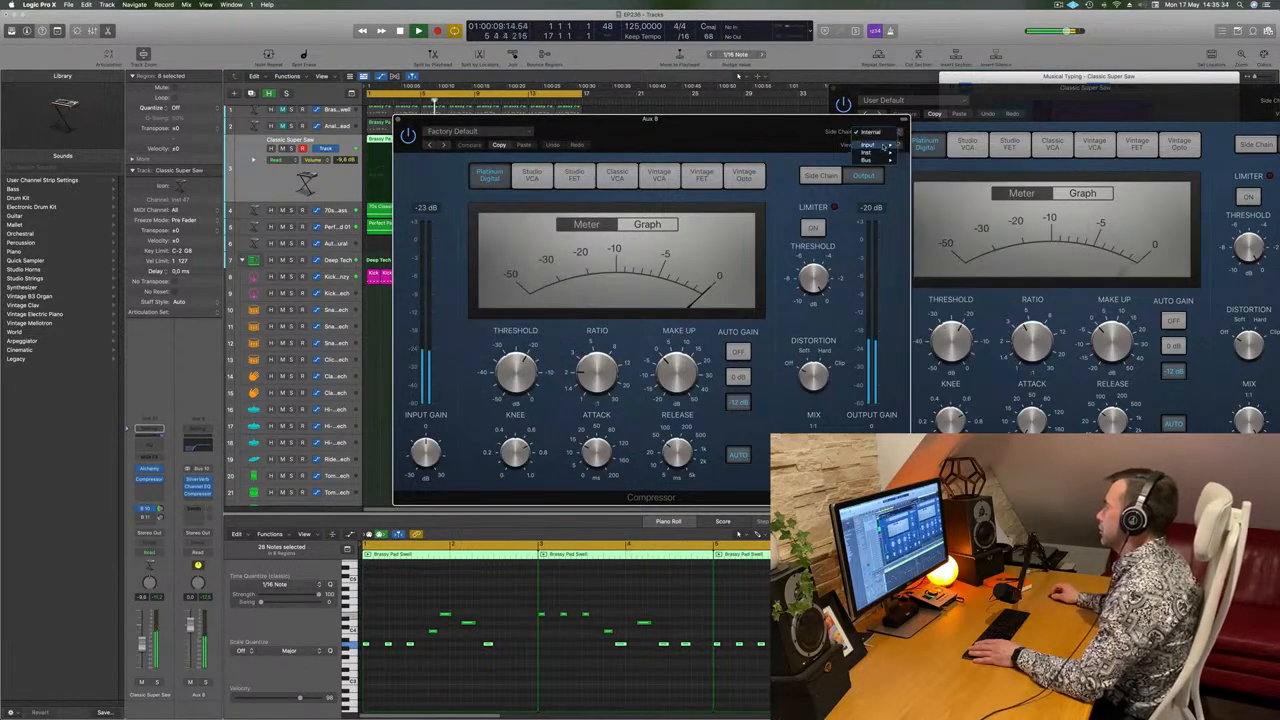
mouse_move(880, 152)
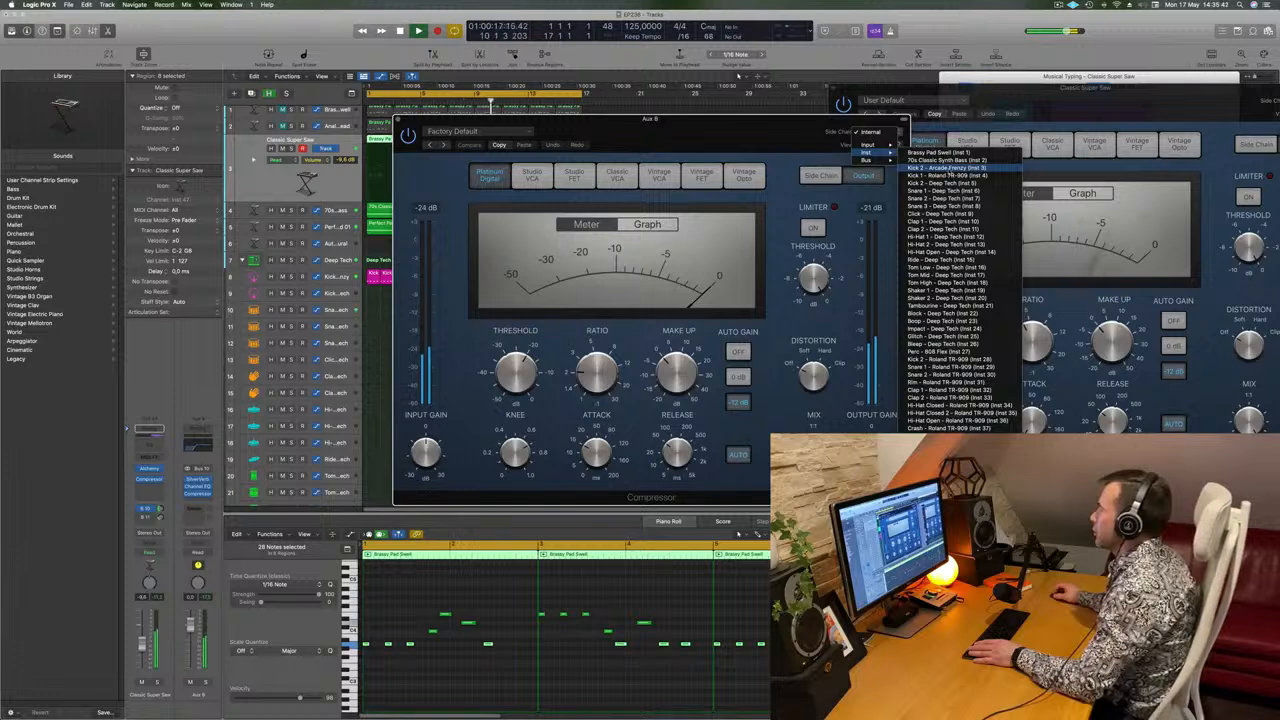
click(948, 167)
Play the loop from its start to check the lead with the side-chained reverb, and close the Compressor window.
drag(713, 141, 773, 141)
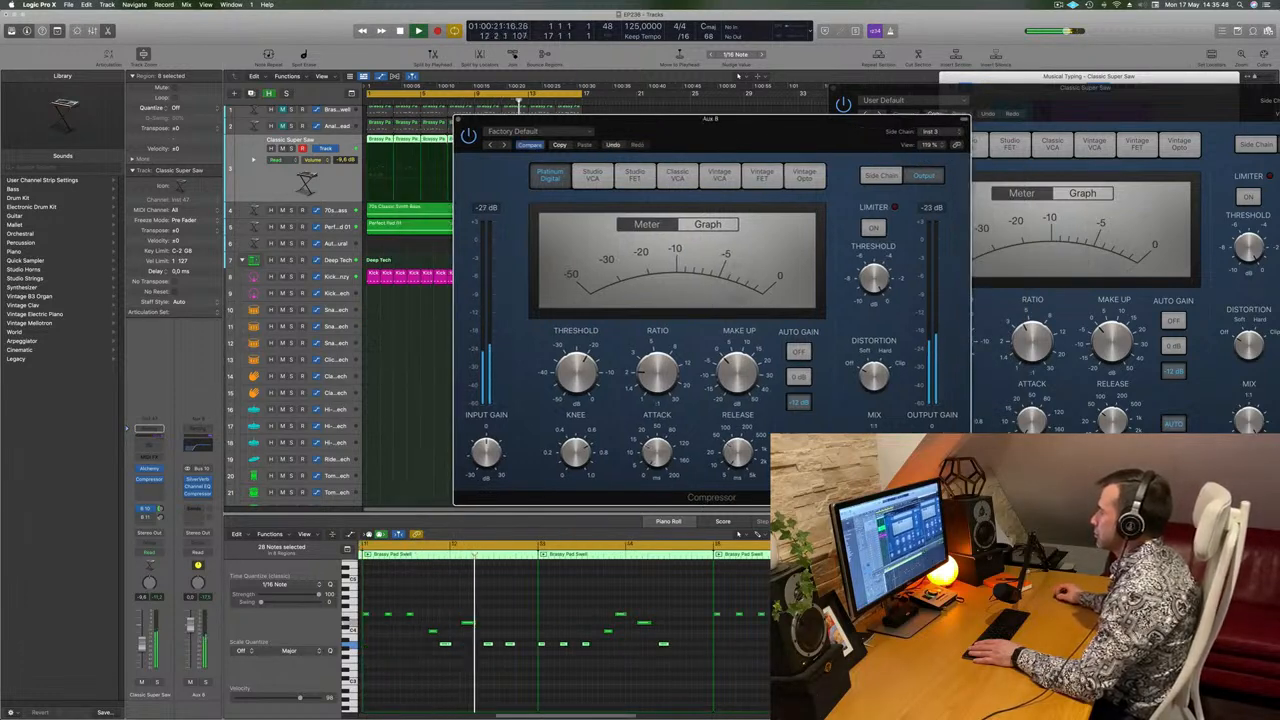
drag(720, 119, 744, 86)
key(Return)
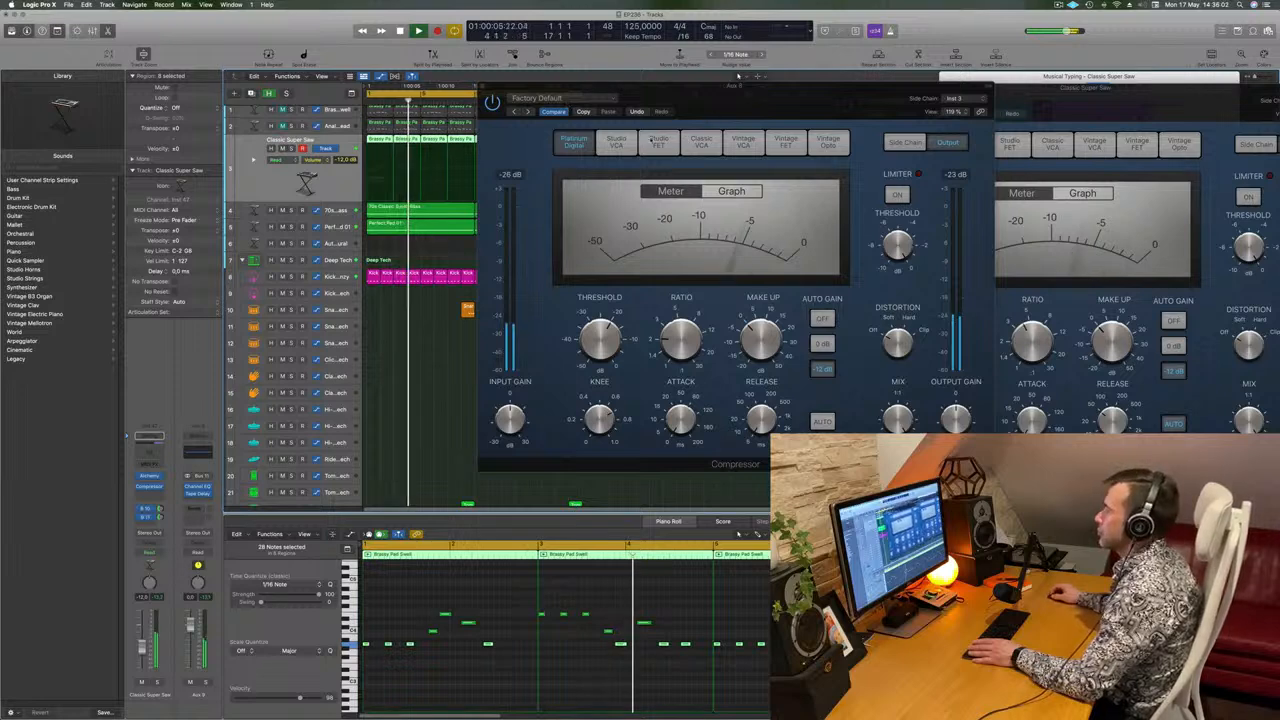
drag(672, 87, 611, 107)
click(421, 106)
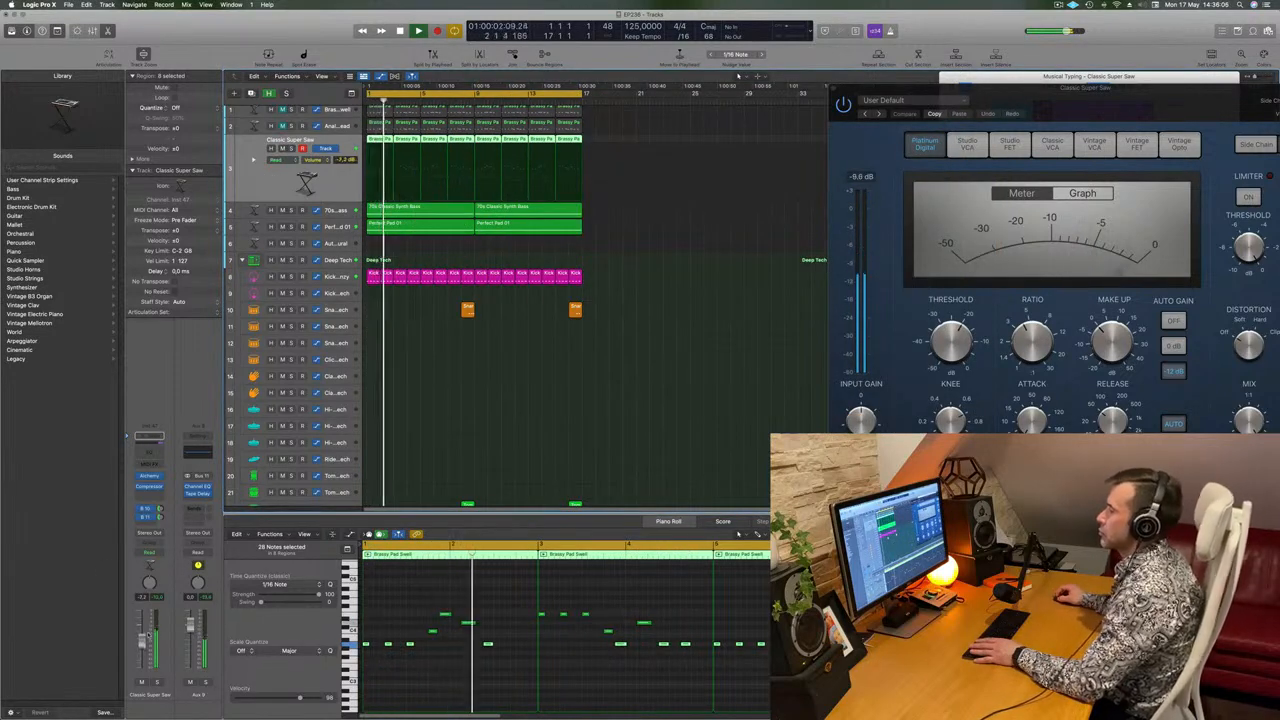
Stop playback and duplicate the Classic Super Saw track with the same settings, without its regions.
click(685, 271)
key(space)
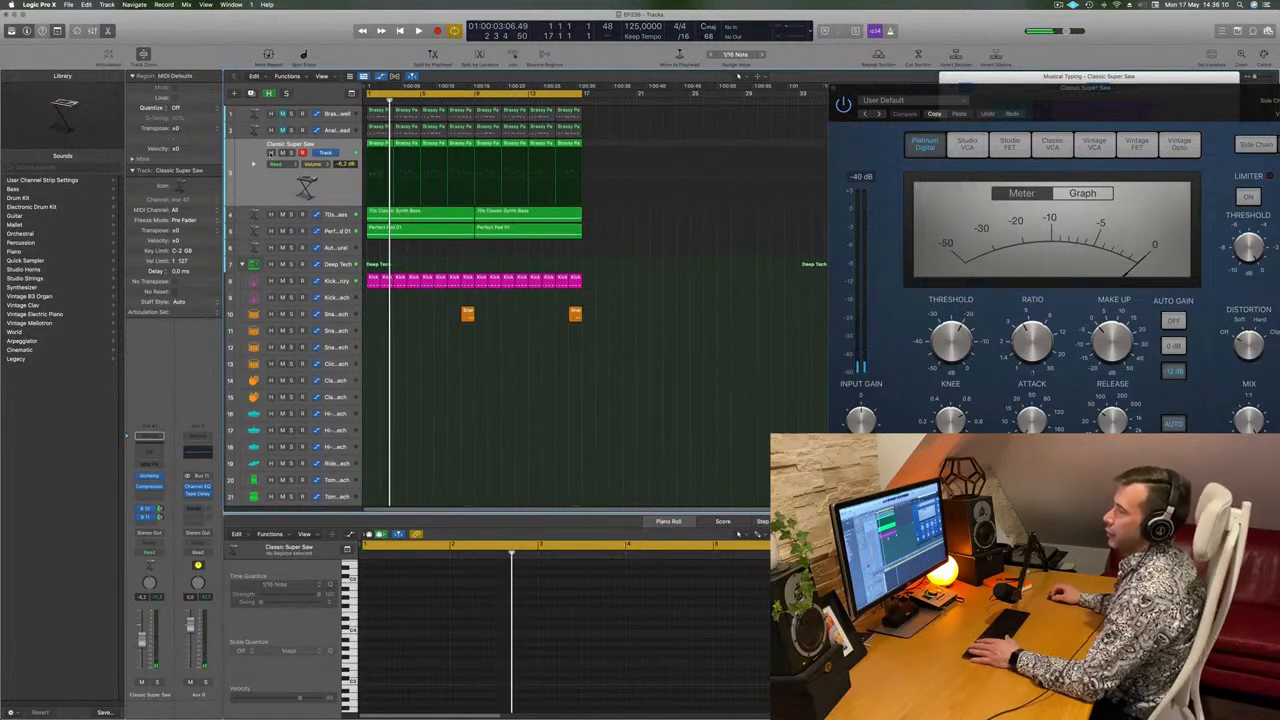
click(266, 178)
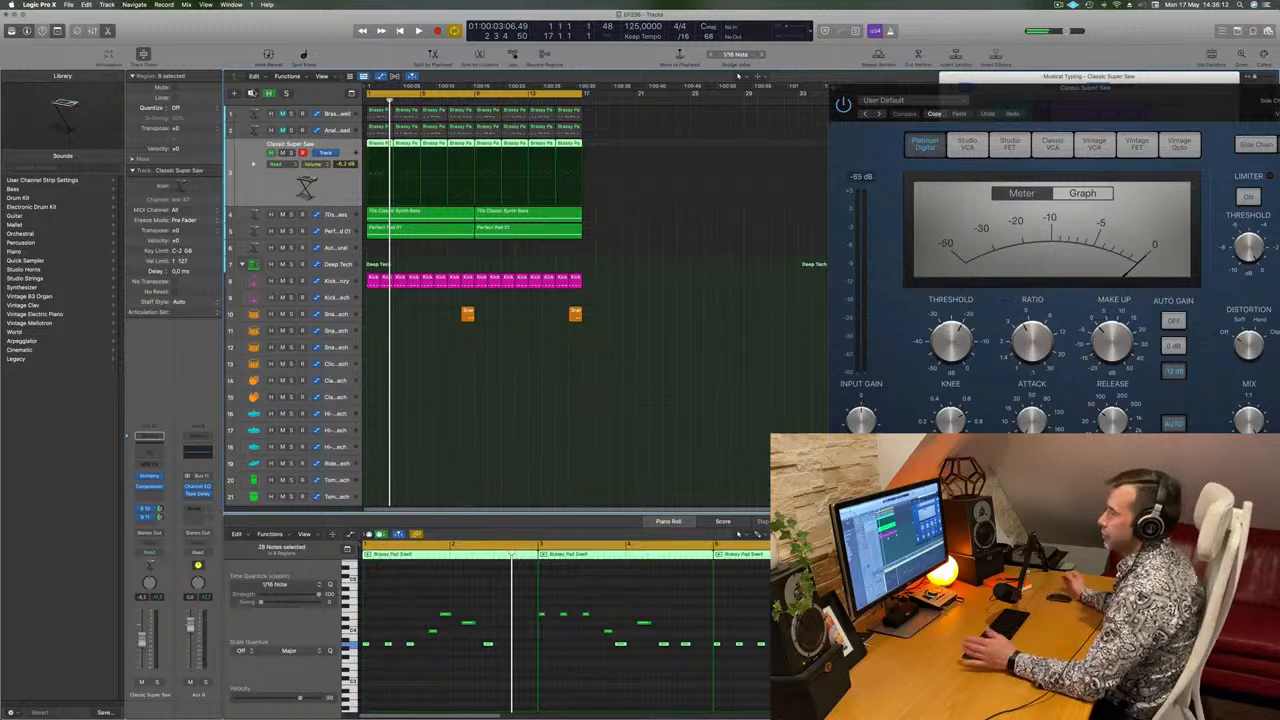
click(252, 93)
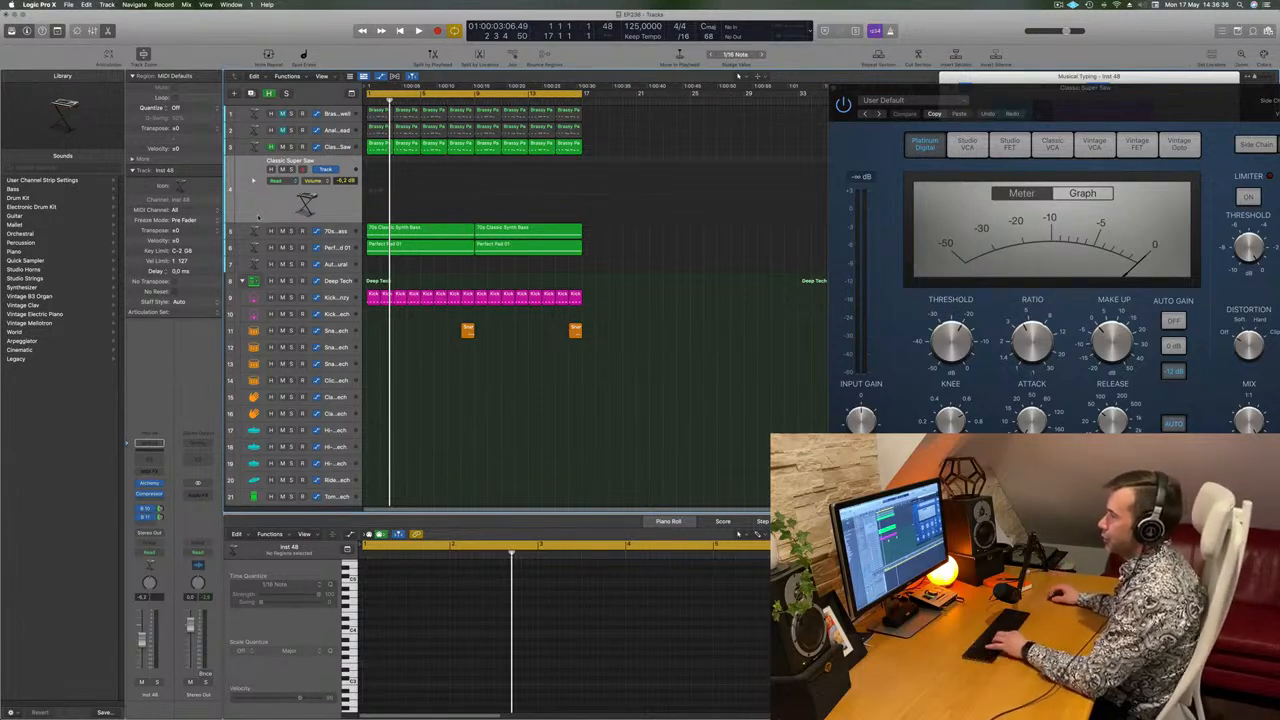
Open Alchemy on the duplicated track and load the Faded Keys preset from the Keys category.
key(b)
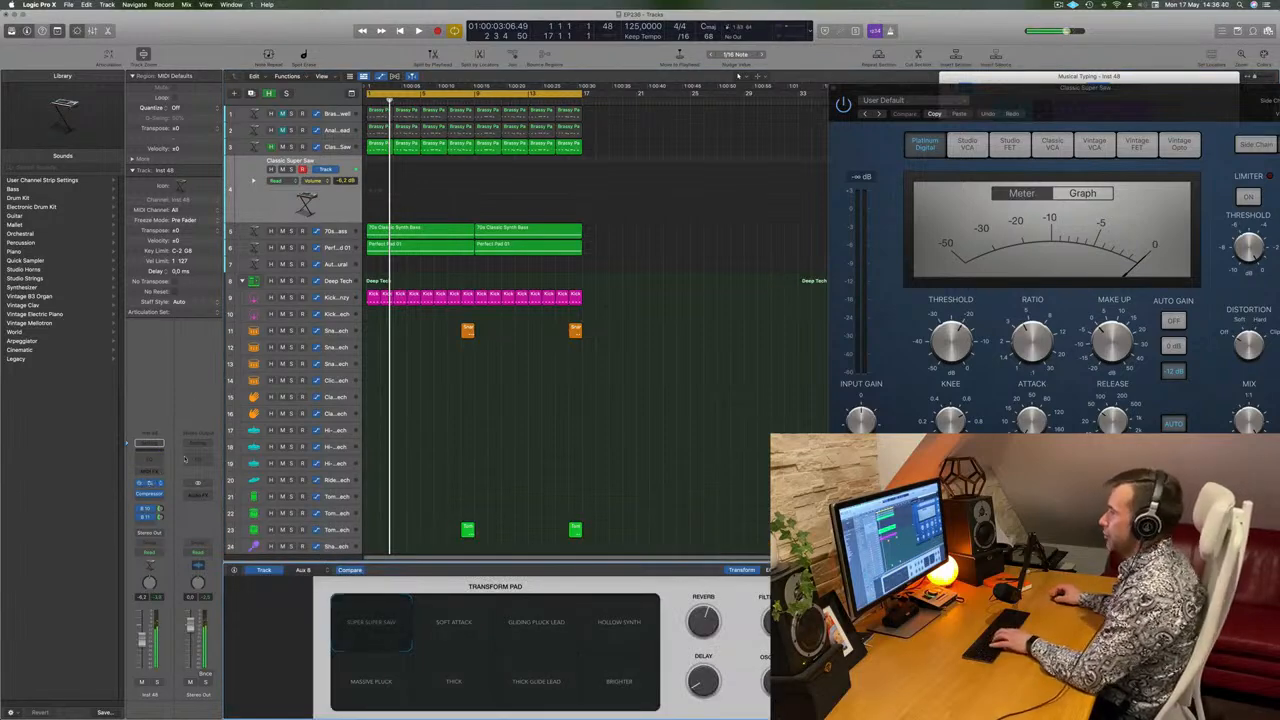
click(153, 483)
drag(637, 120, 651, 159)
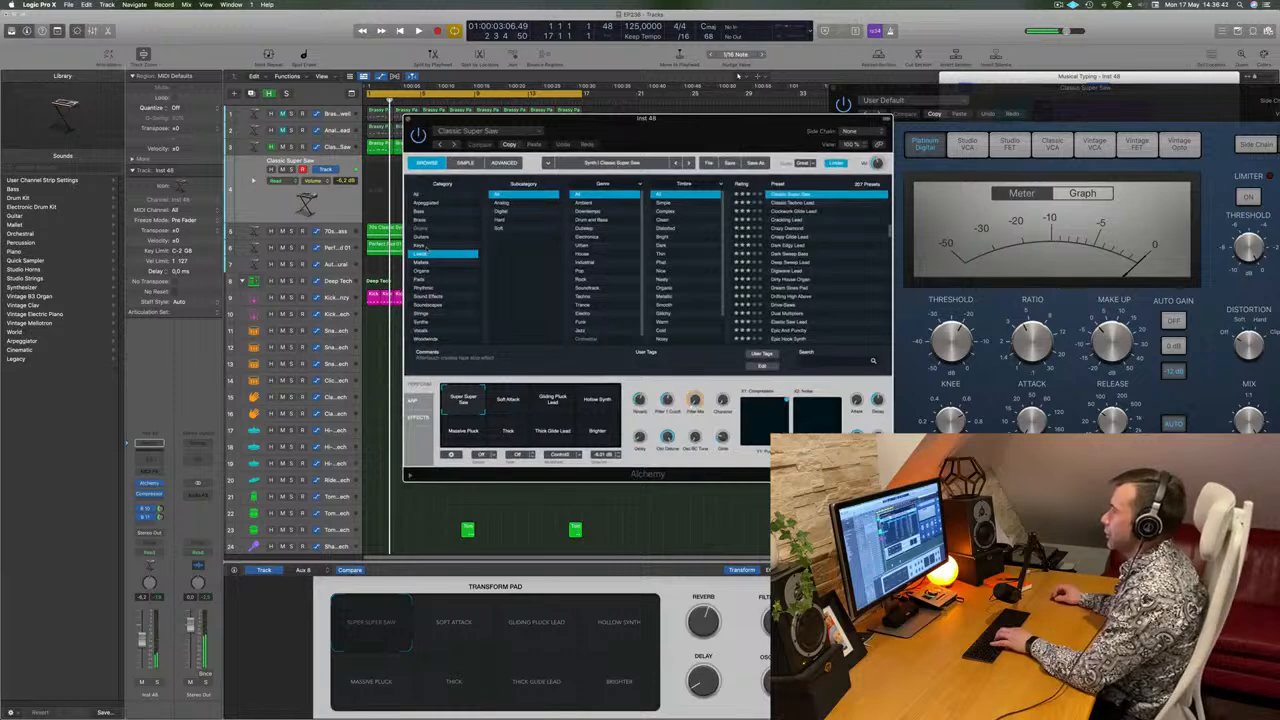
click(427, 246)
click(785, 237)
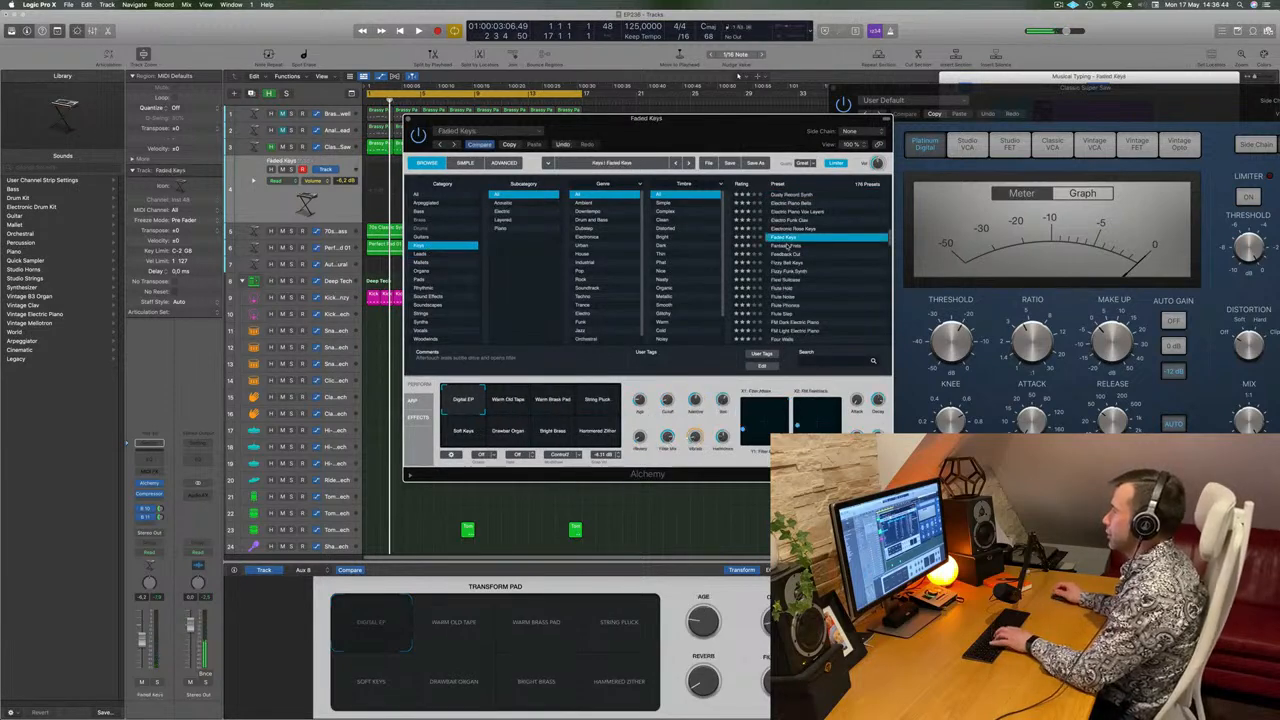
Try the Flute Hold preset and load Flute Noise on the duplicated track.
drag(700, 143, 822, 164)
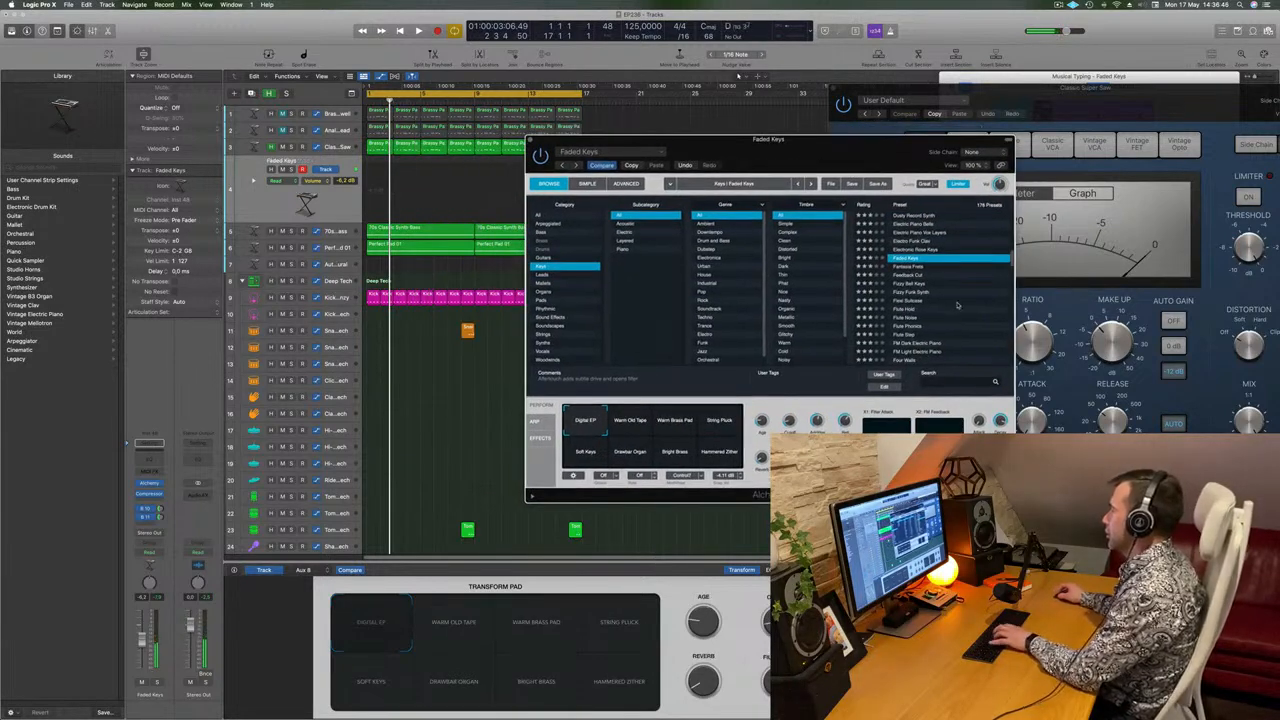
click(900, 311)
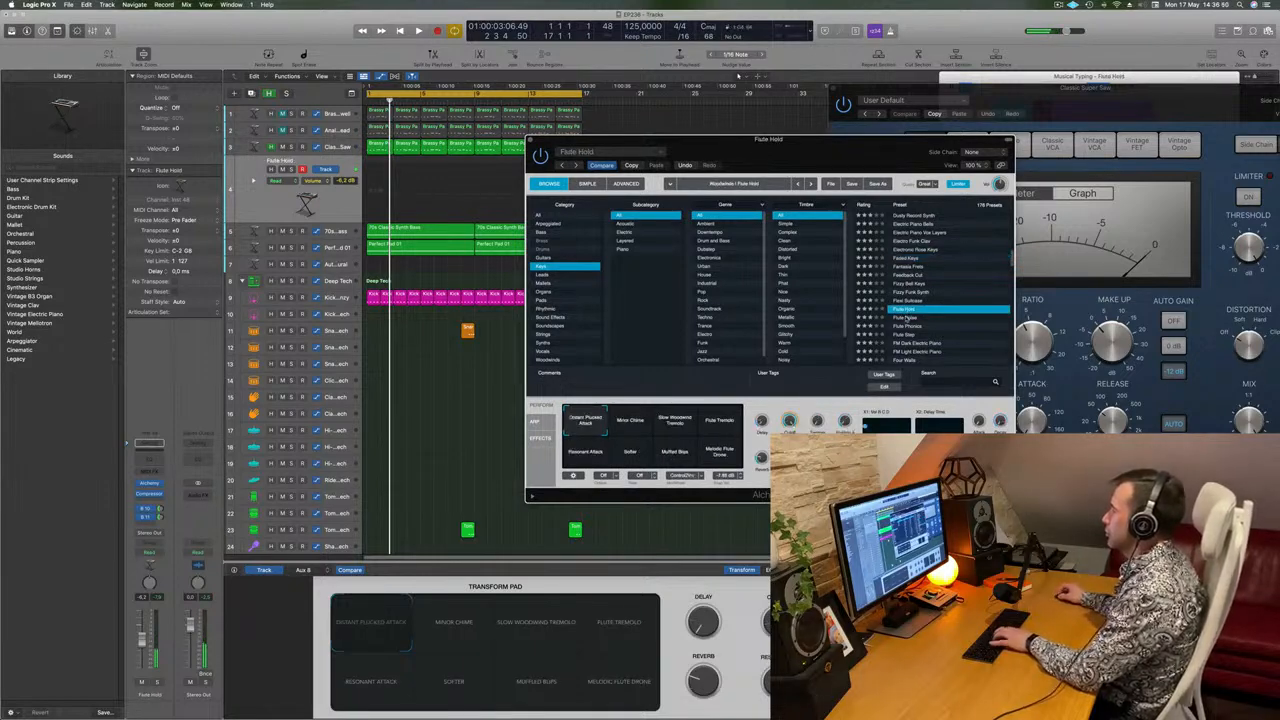
click(910, 318)
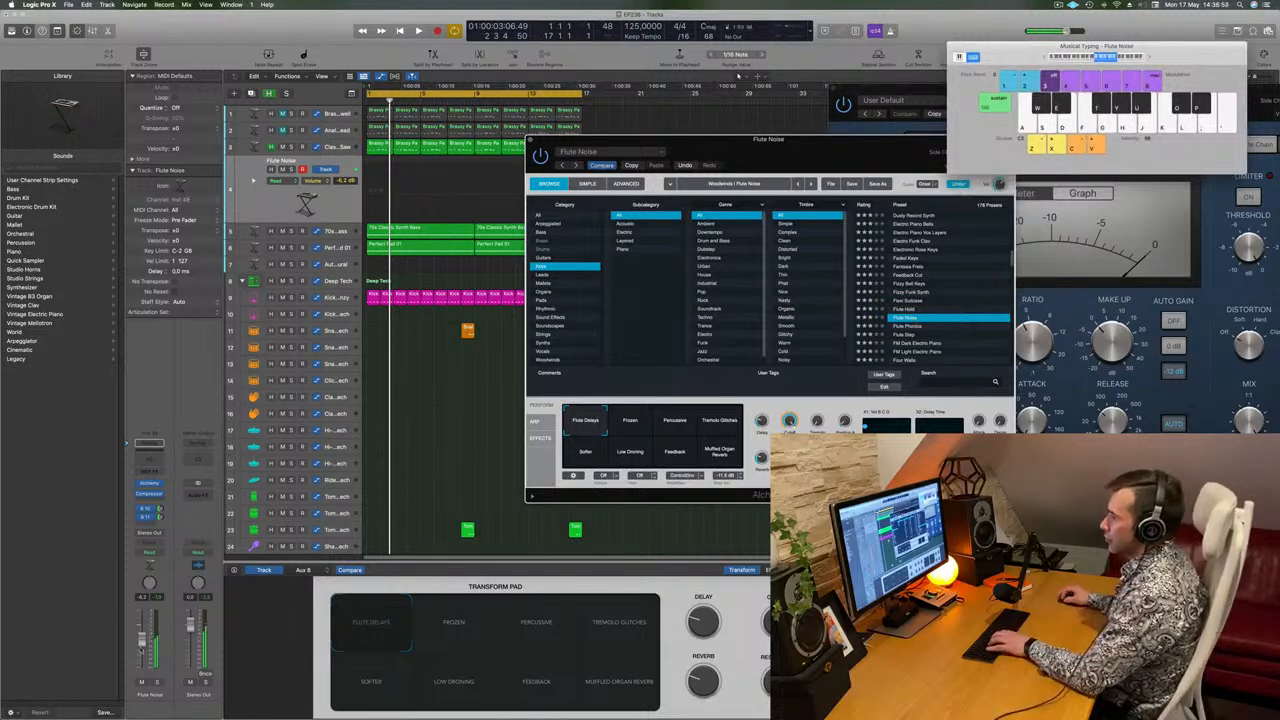
Play the loop, try notes with Flute Noise, and set the track volume to -4.1 dB.
key(space)
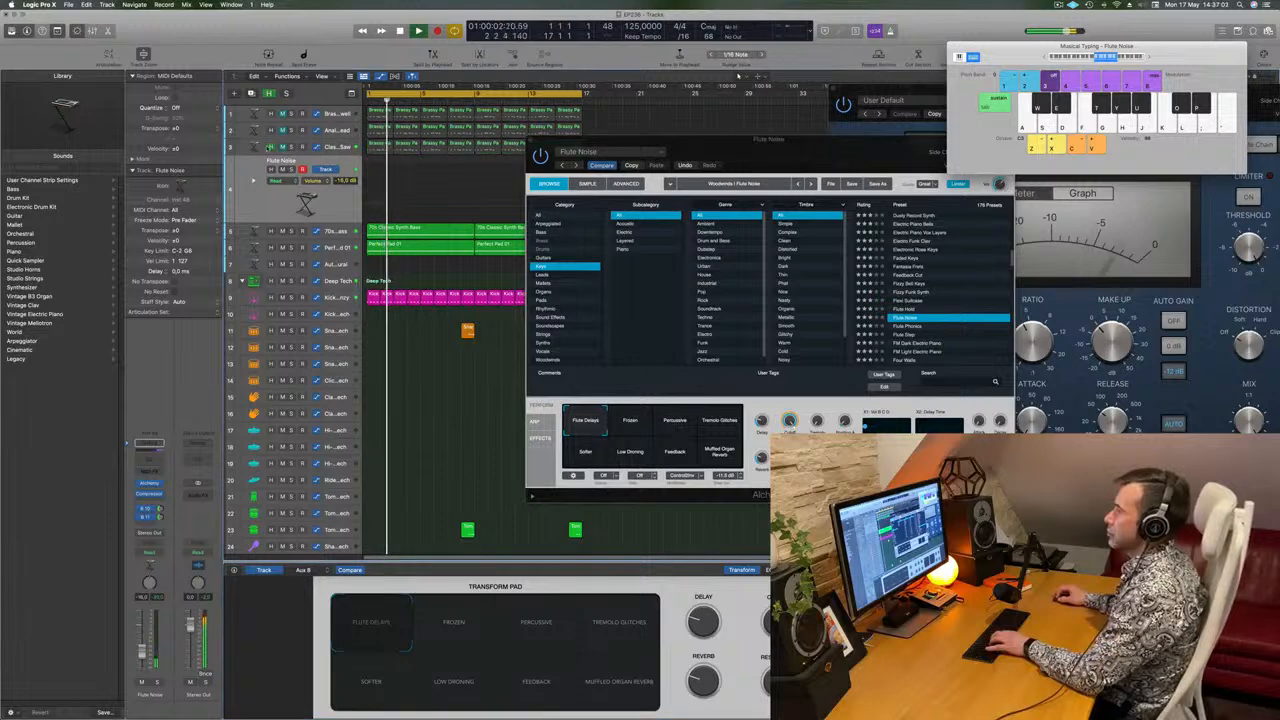
key(f)
key(k)
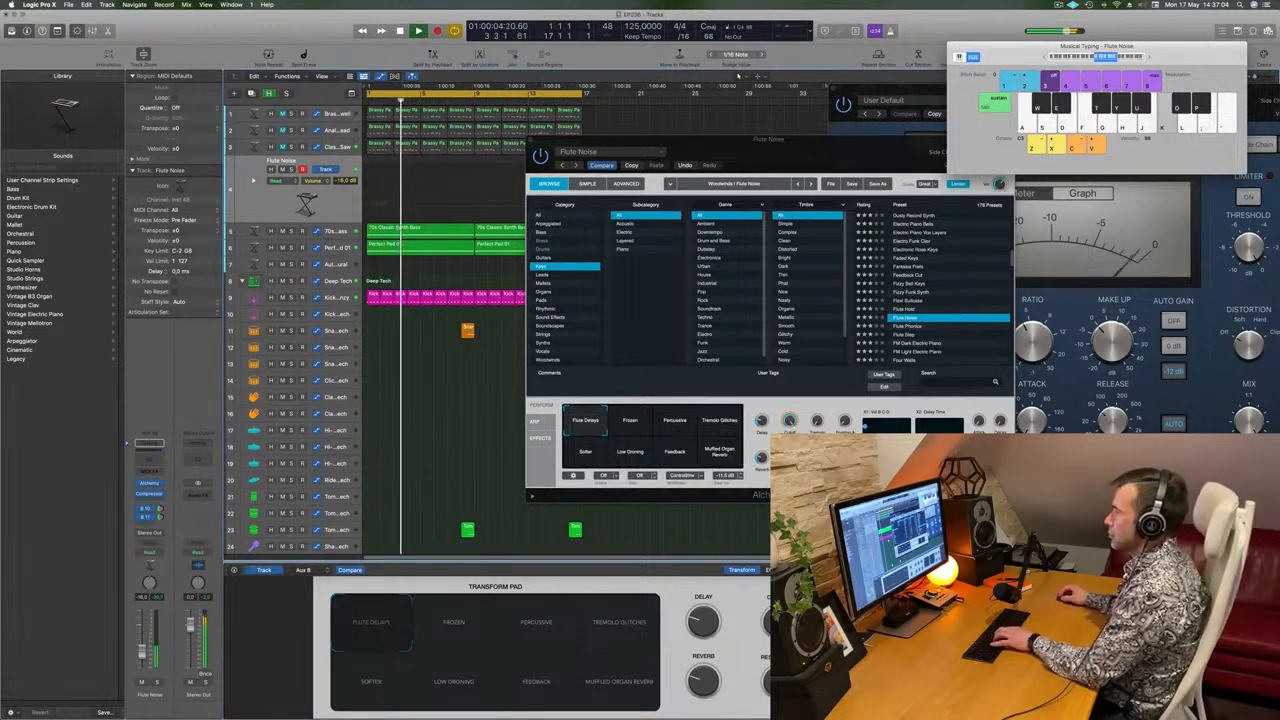
key(k)
drag(142, 654, 142, 640)
Improvise a melody over the loop with Flute Noise, raising the Musical Typing keyboard by one octave.
key(l)
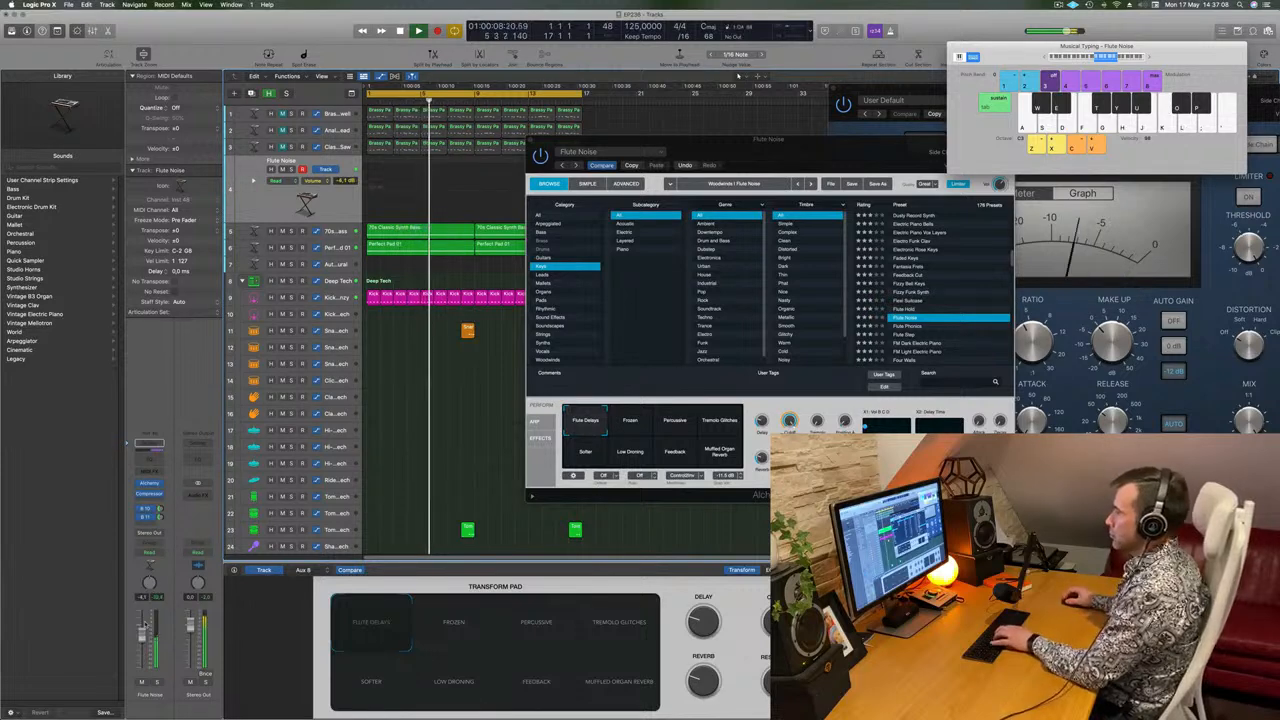
key(l)
key(j)
key(x)
key(j)
key(g)
drag(842, 162, 757, 134)
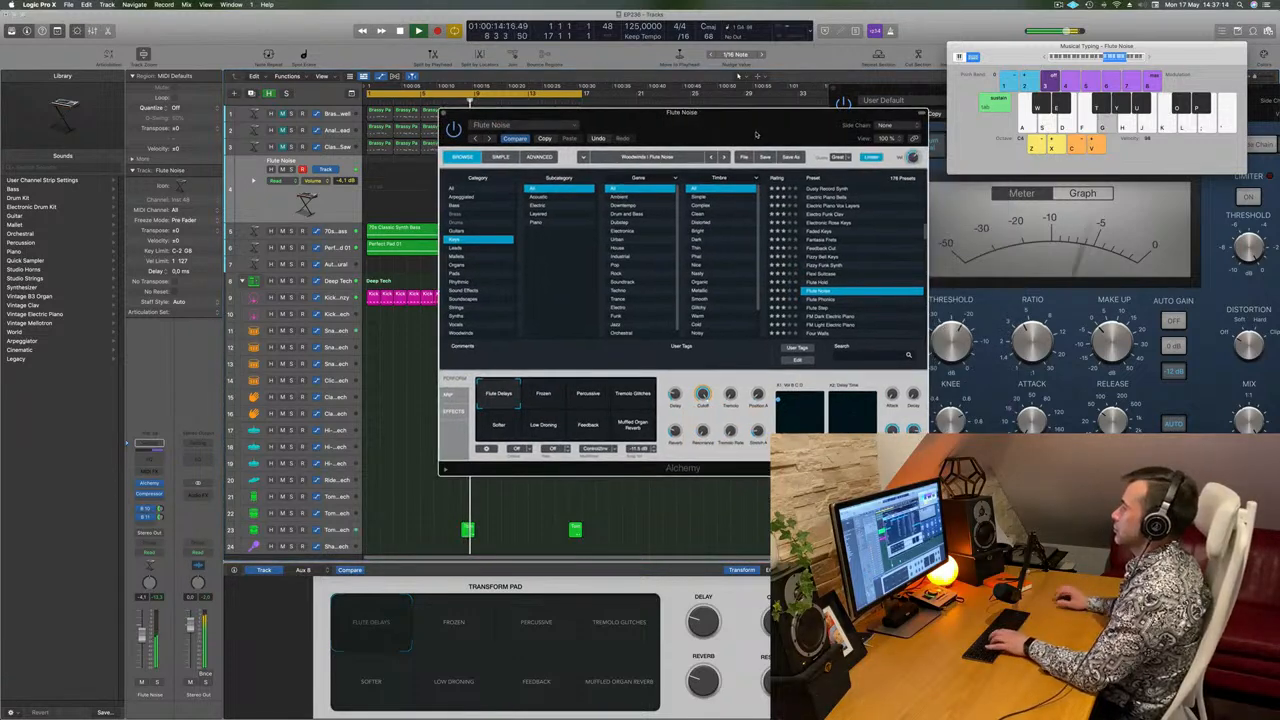
key(l)
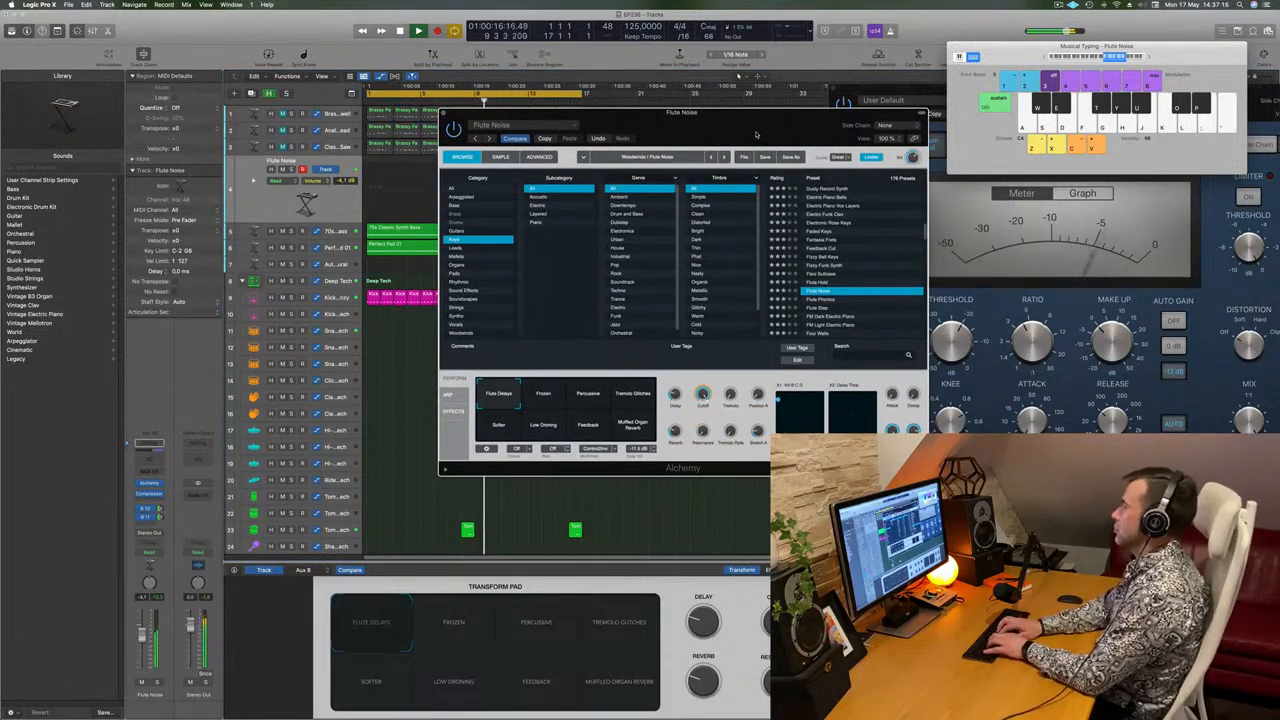
key(k)
key(g)
key(s)
key(a)
key(s)
key(a)
key(a)
key(k)
key(j)
key(f)
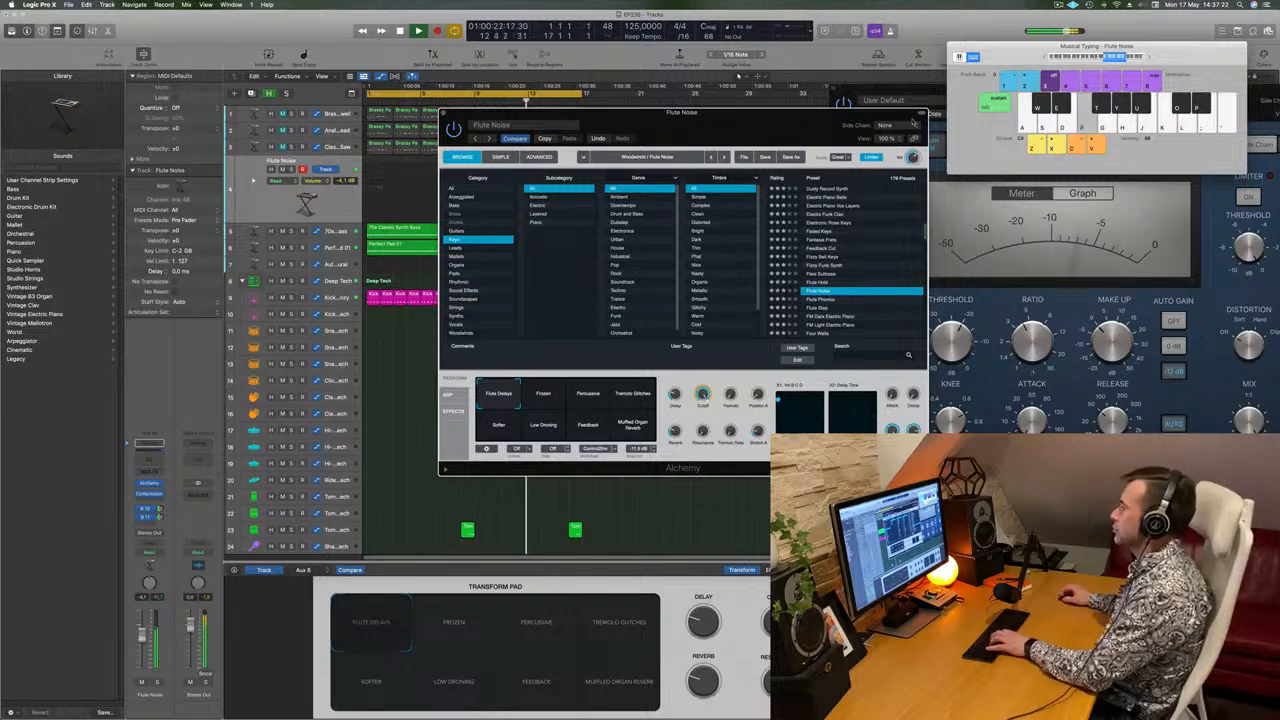
Try the Flute Phonics and Flute Step presets, and load FM Dark Electric Piano while the loop plays.
scroll(862, 276, down, 1)
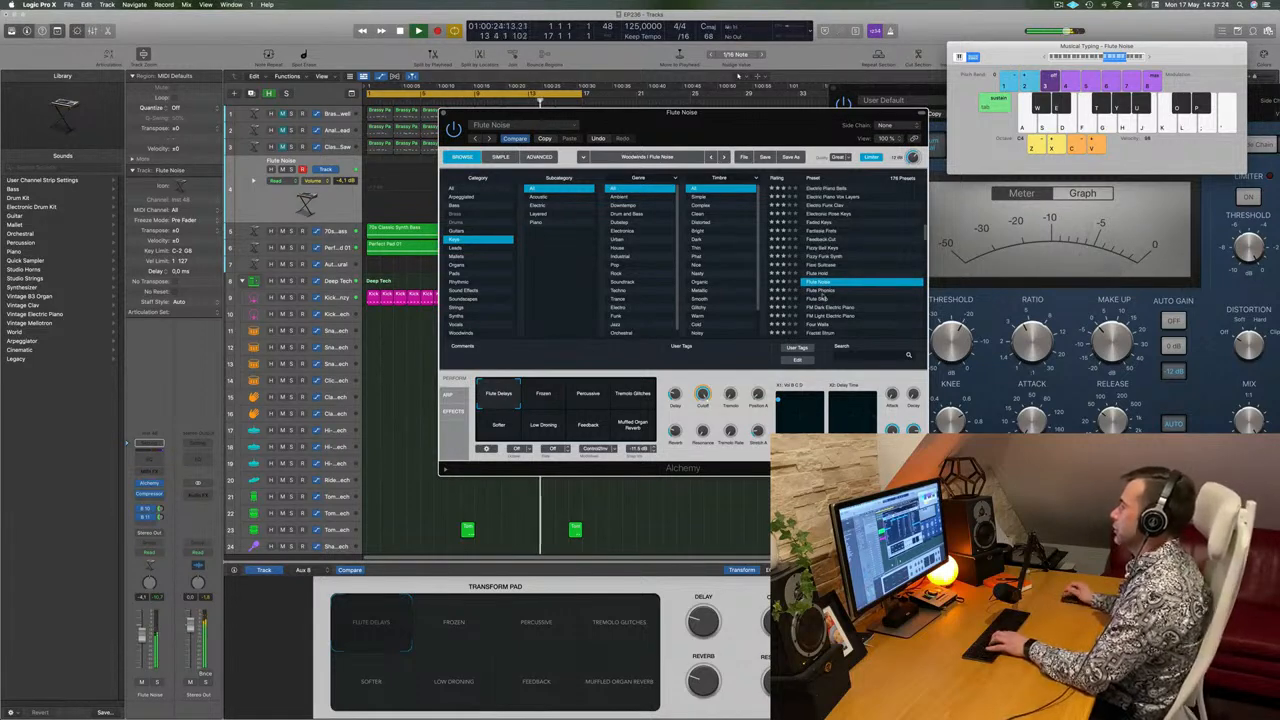
click(821, 292)
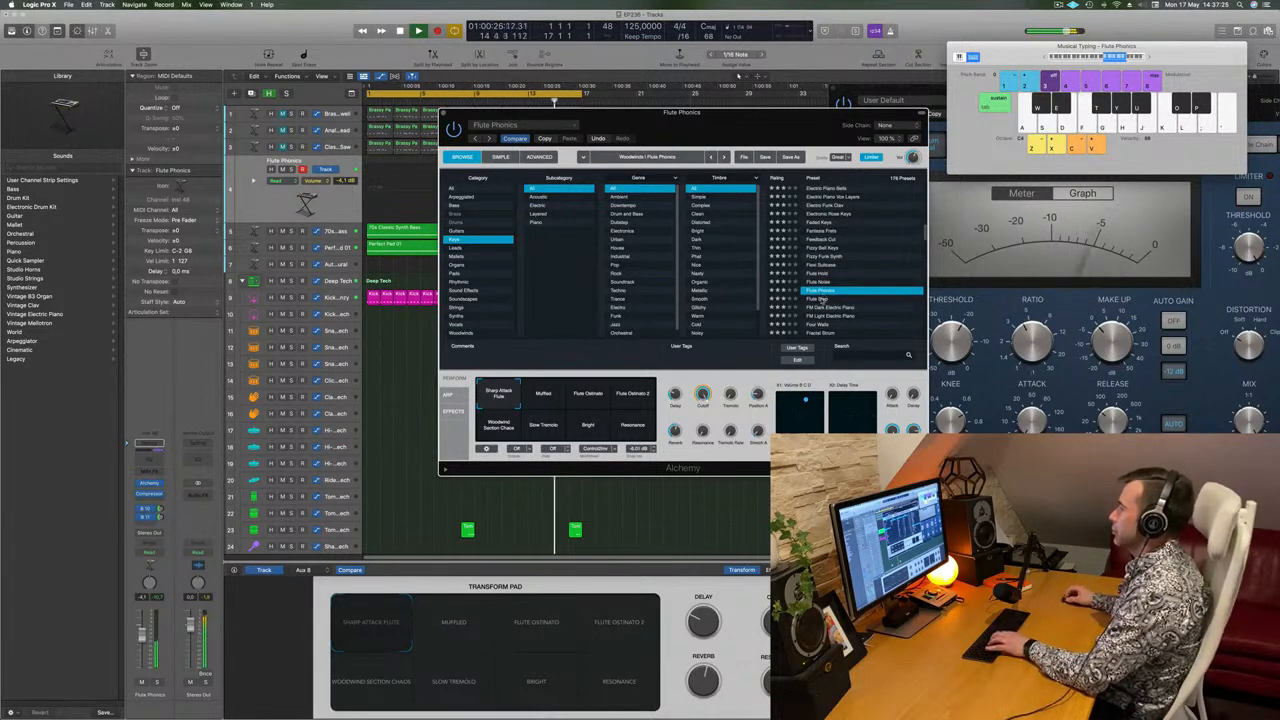
click(822, 299)
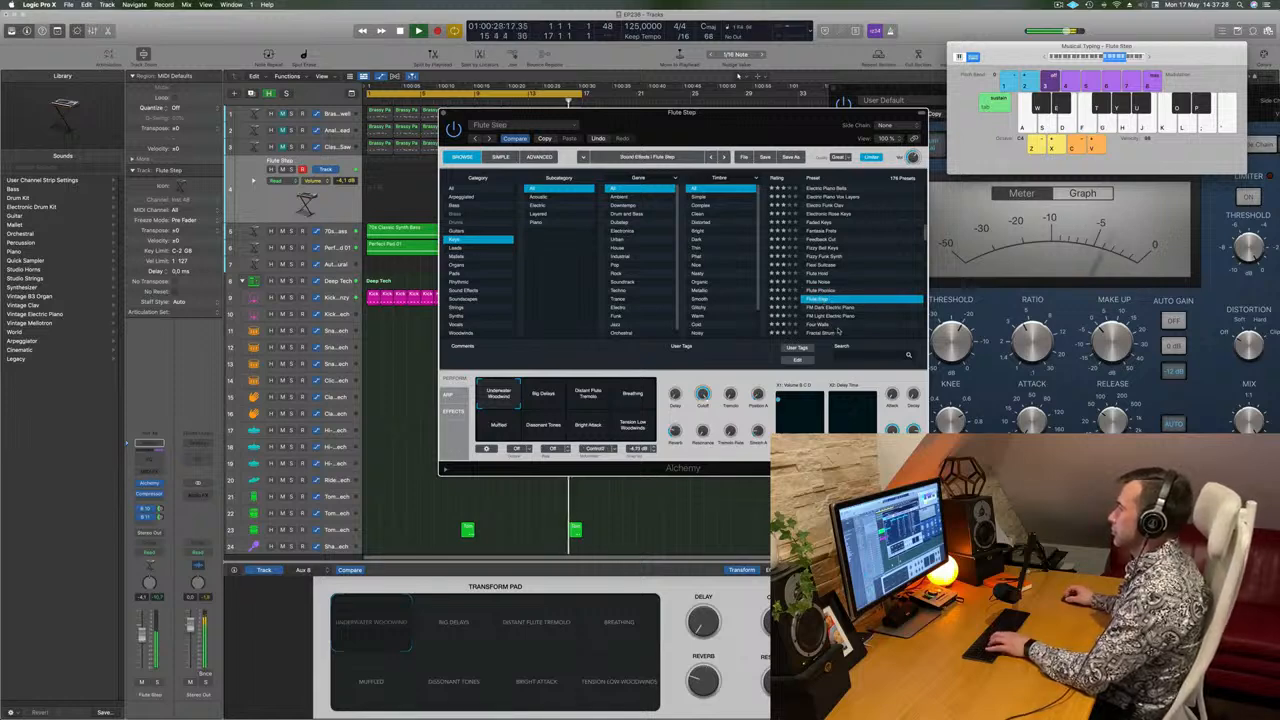
click(848, 308)
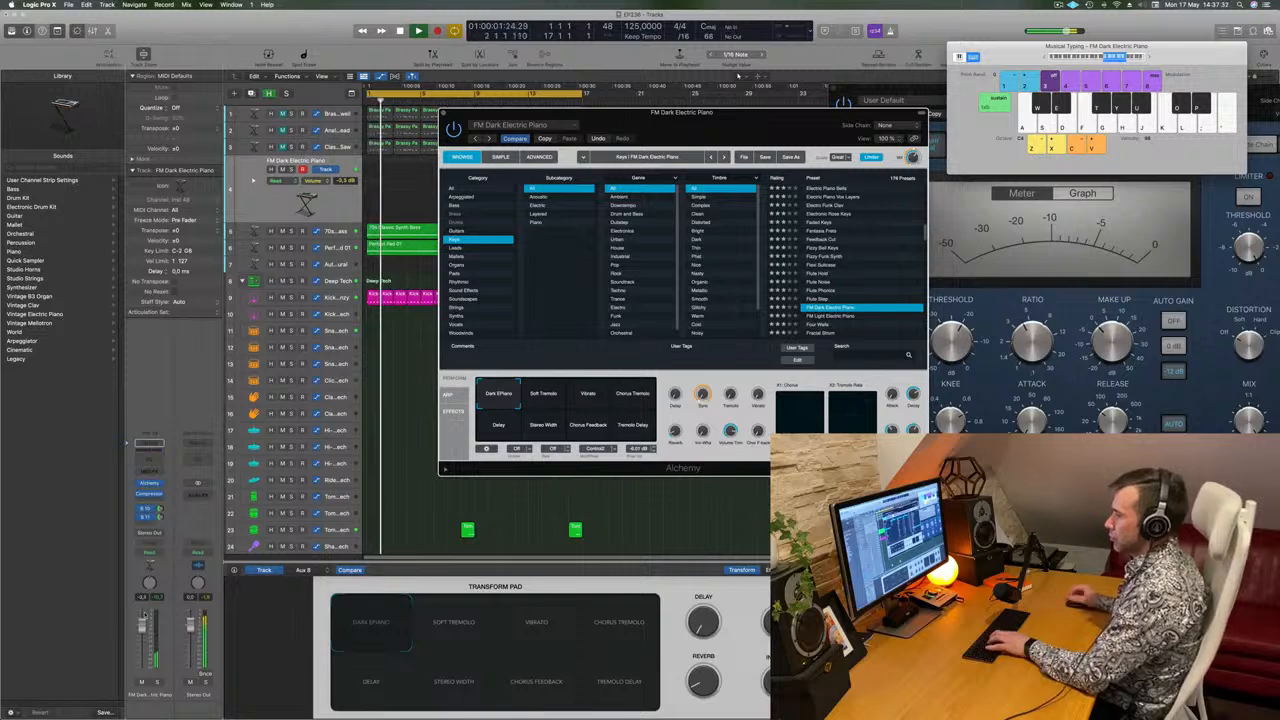
Set the track volume to -0.4 dB and rehearse a melody over the loop with FM Dark Electric Piano.
drag(143, 626, 144, 614)
key(h)
key(s)
key(d)
key(f)
key(k)
key(j)
key(apostrophe)
key(semicolon)
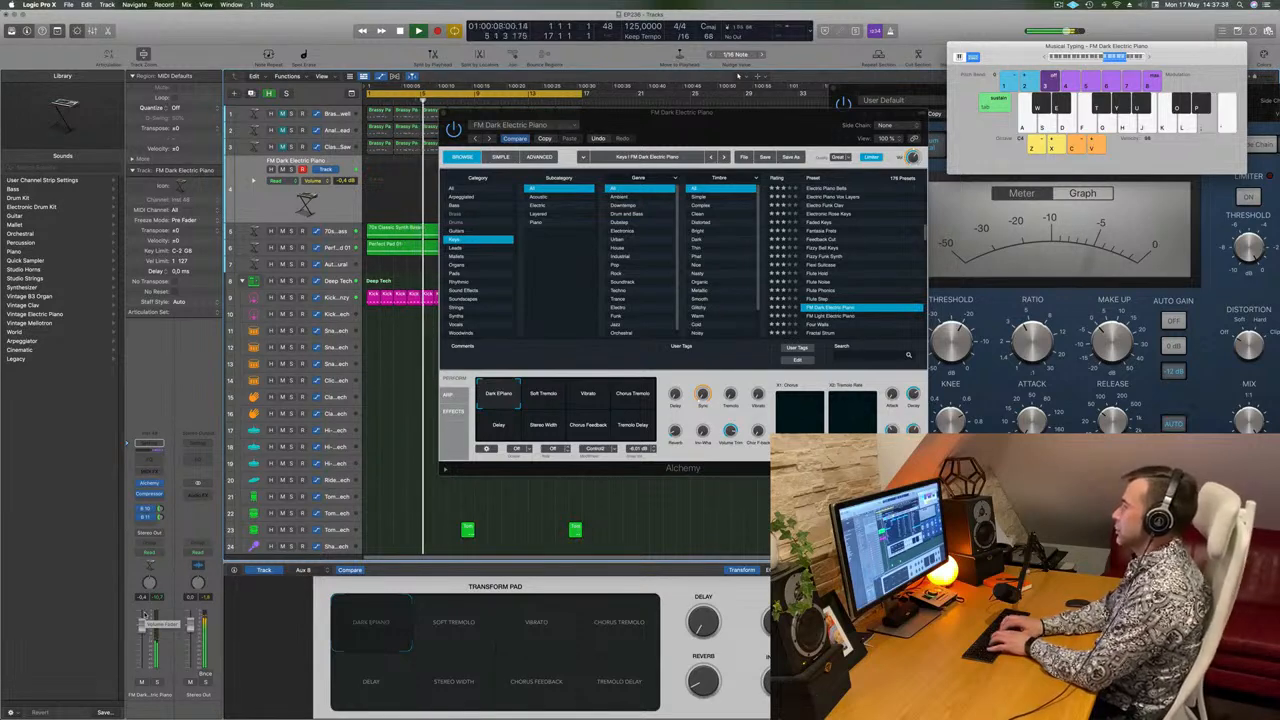
key(apostrophe)
key(k)
key(j)
key(d)
key(f)
key(g)
key(k)
key(j)
key(g)
key(k)
key(g)
key(j)
key(g)
key(k)
key(g)
key(j)
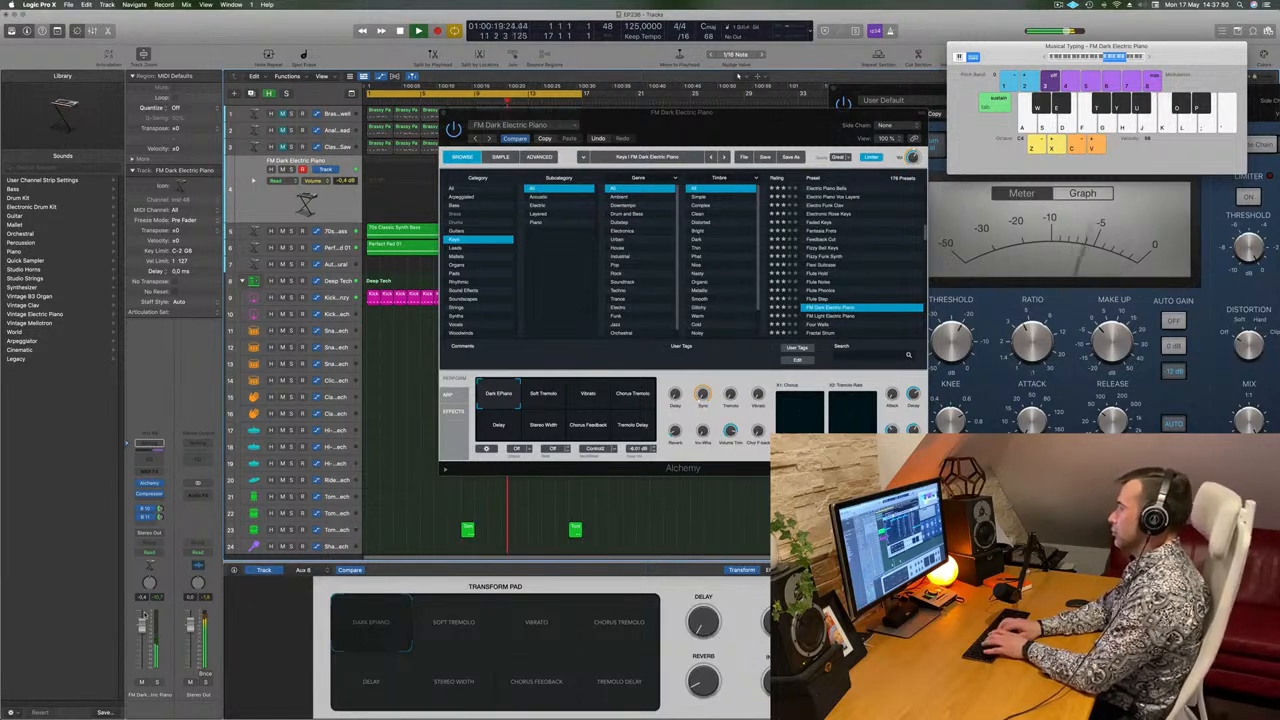
Record an improvised FM Dark Electric Piano melody over the cycling loop, and stop the transport.
key(k)
key(h)
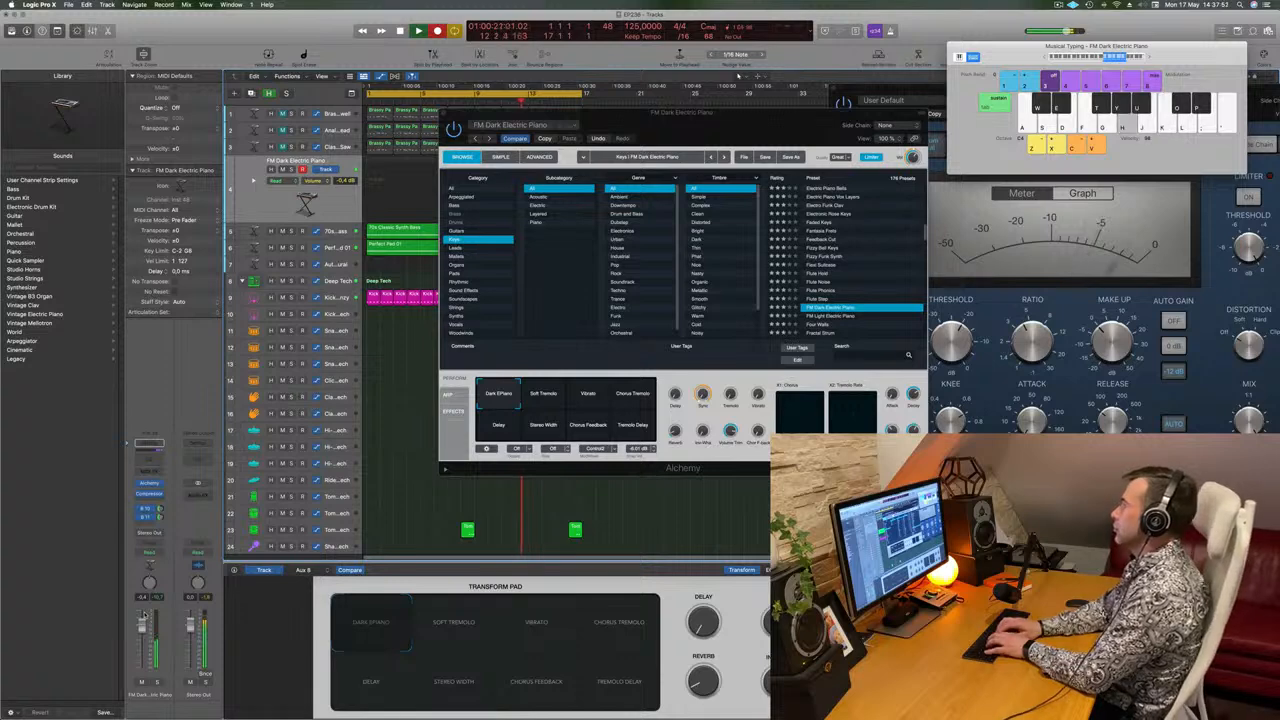
key(k)
key(h)
key(j)
key(f)
key(k)
key(g)
key(j)
key(k)
key(k)
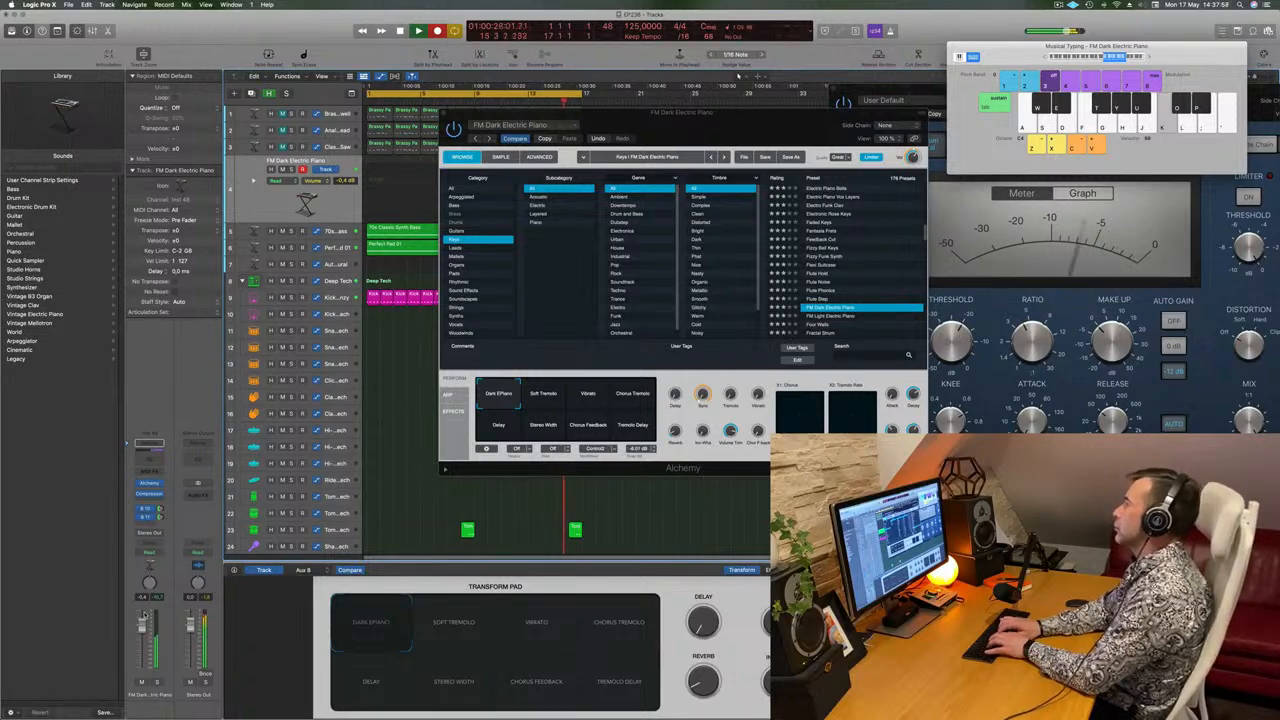
key(j)
key(h)
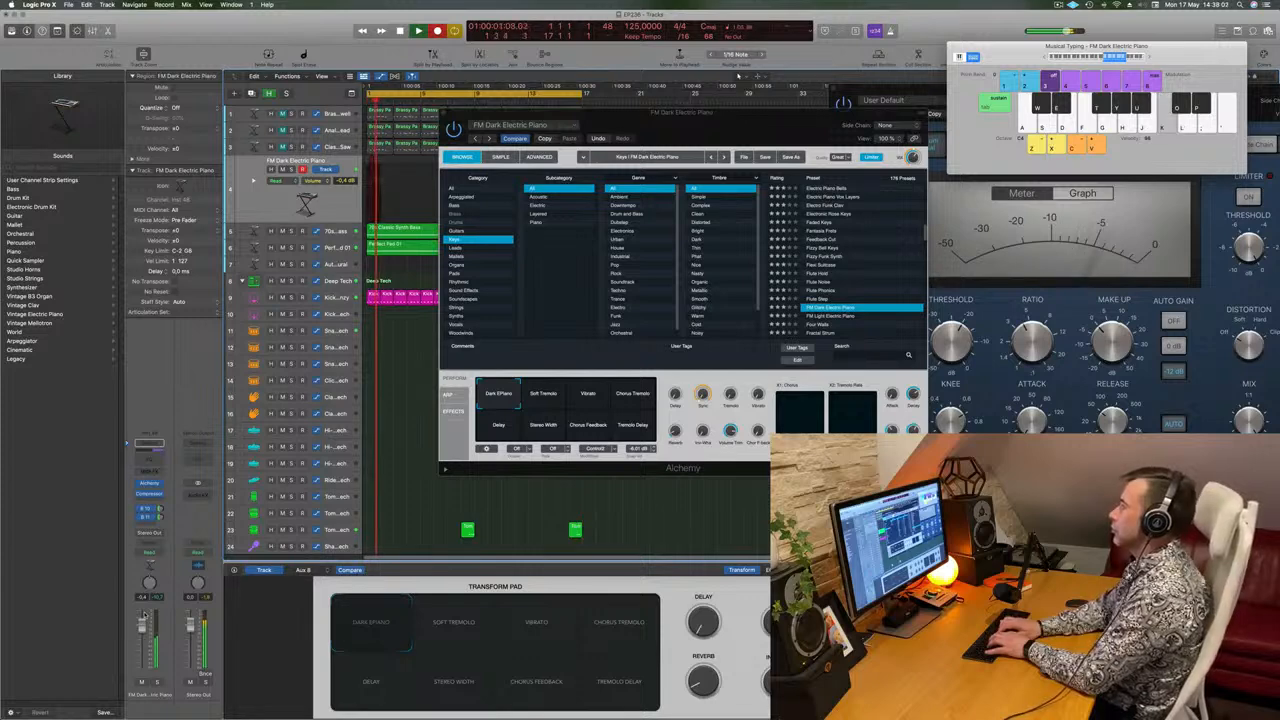
key(j)
key(f)
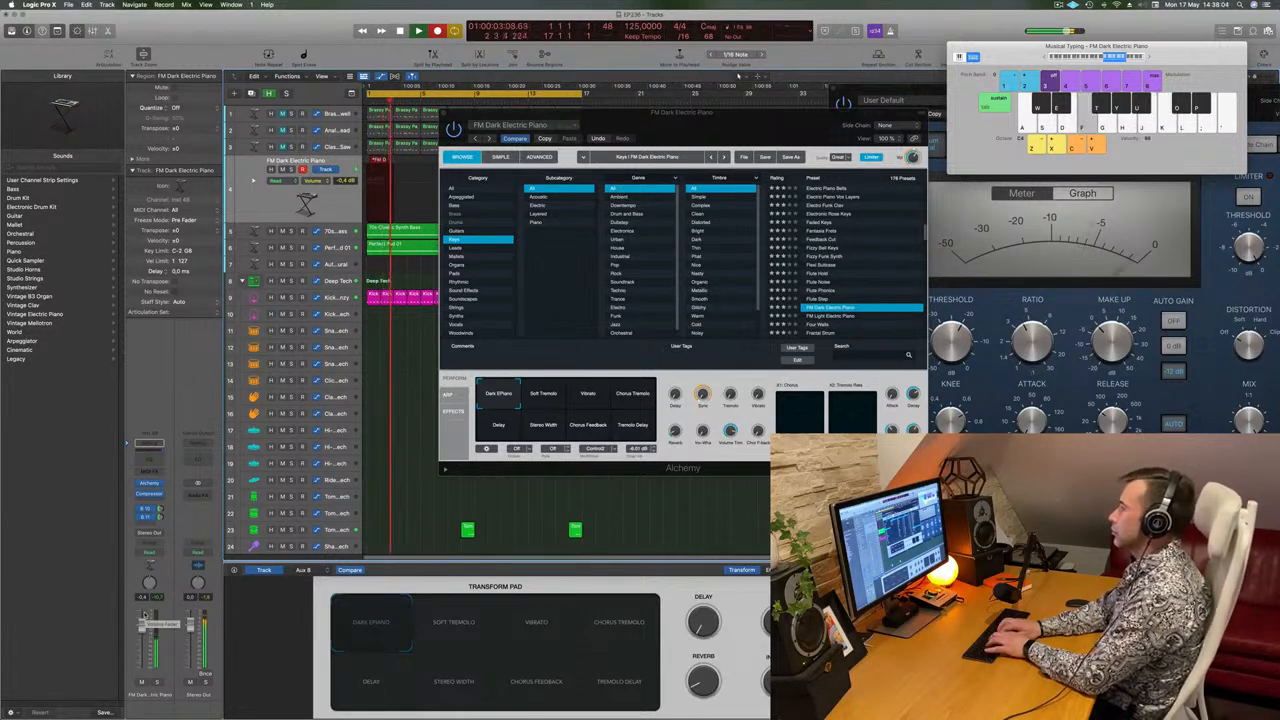
key(l)
key(j)
key(g)
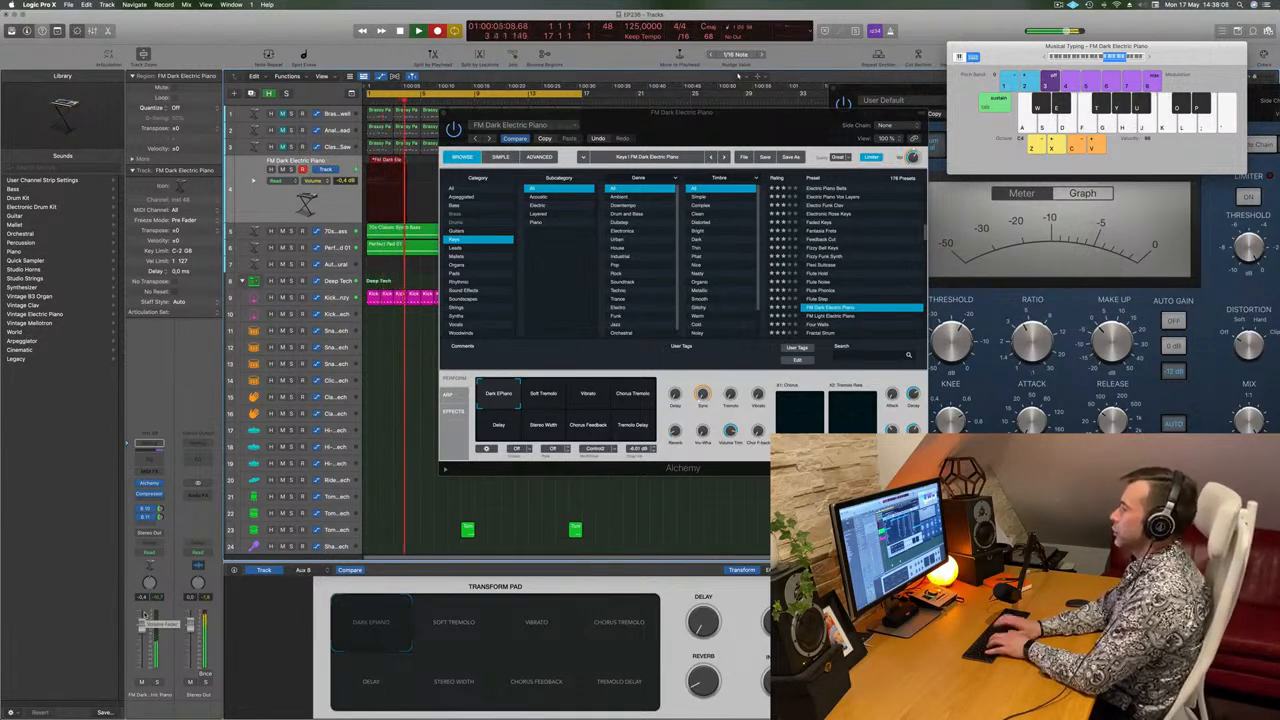
key(l)
key(k)
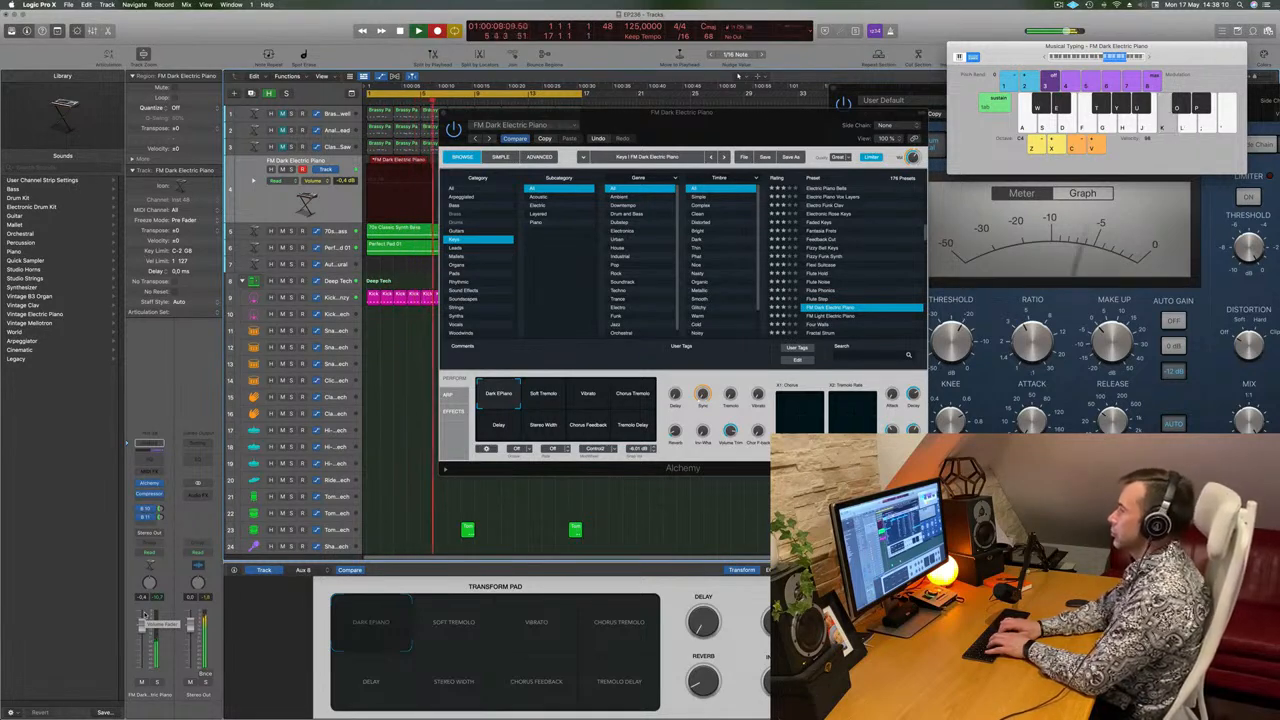
key(j)
key(h)
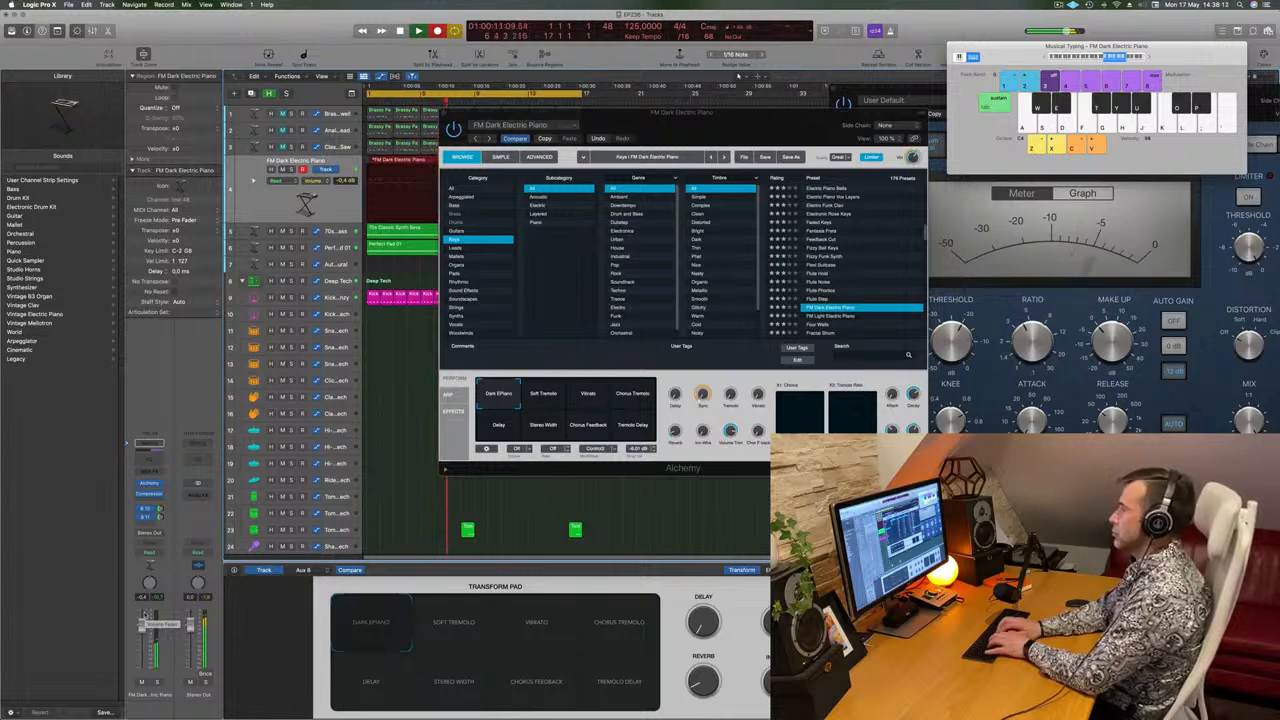
key(k)
key(g)
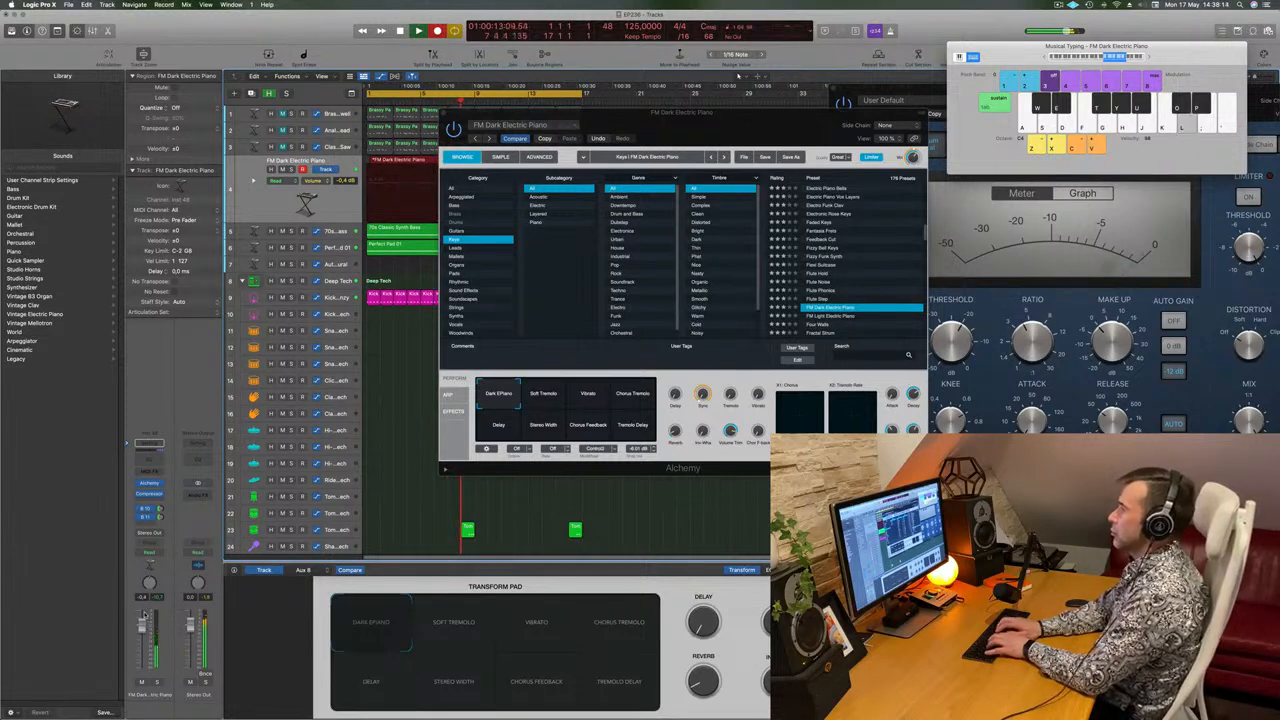
key(j)
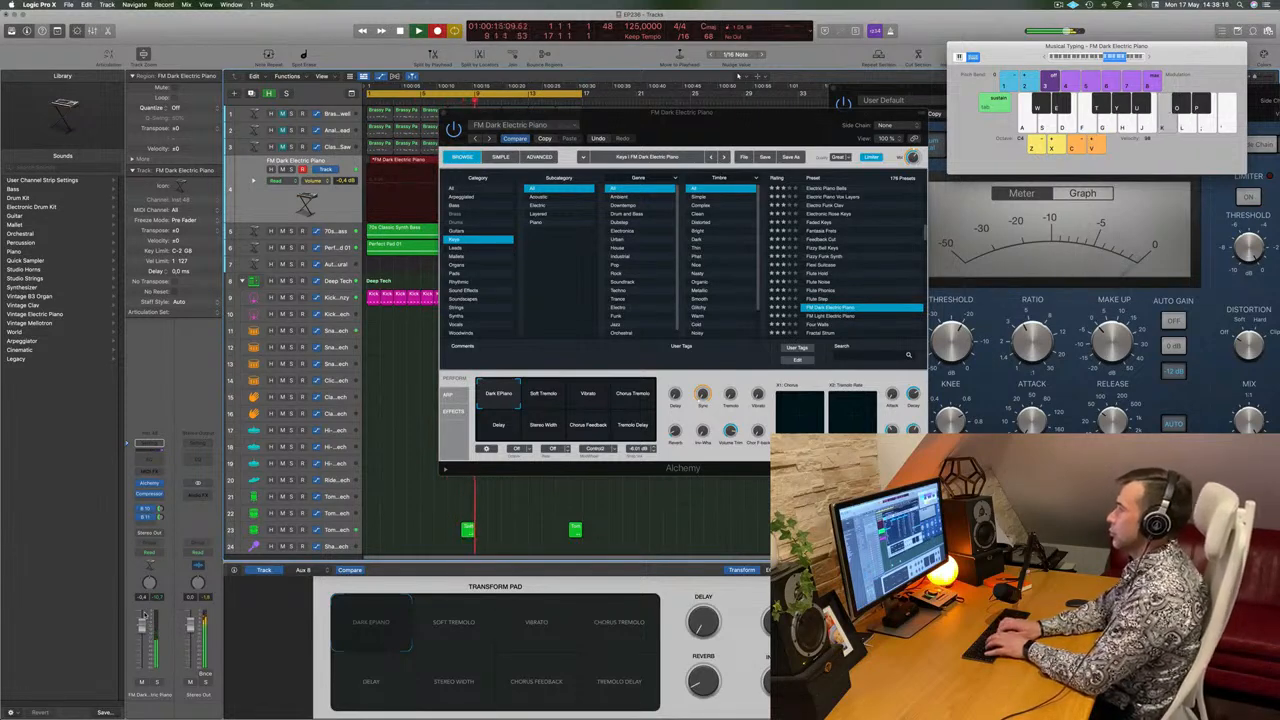
key(k)
key(l)
key(j)
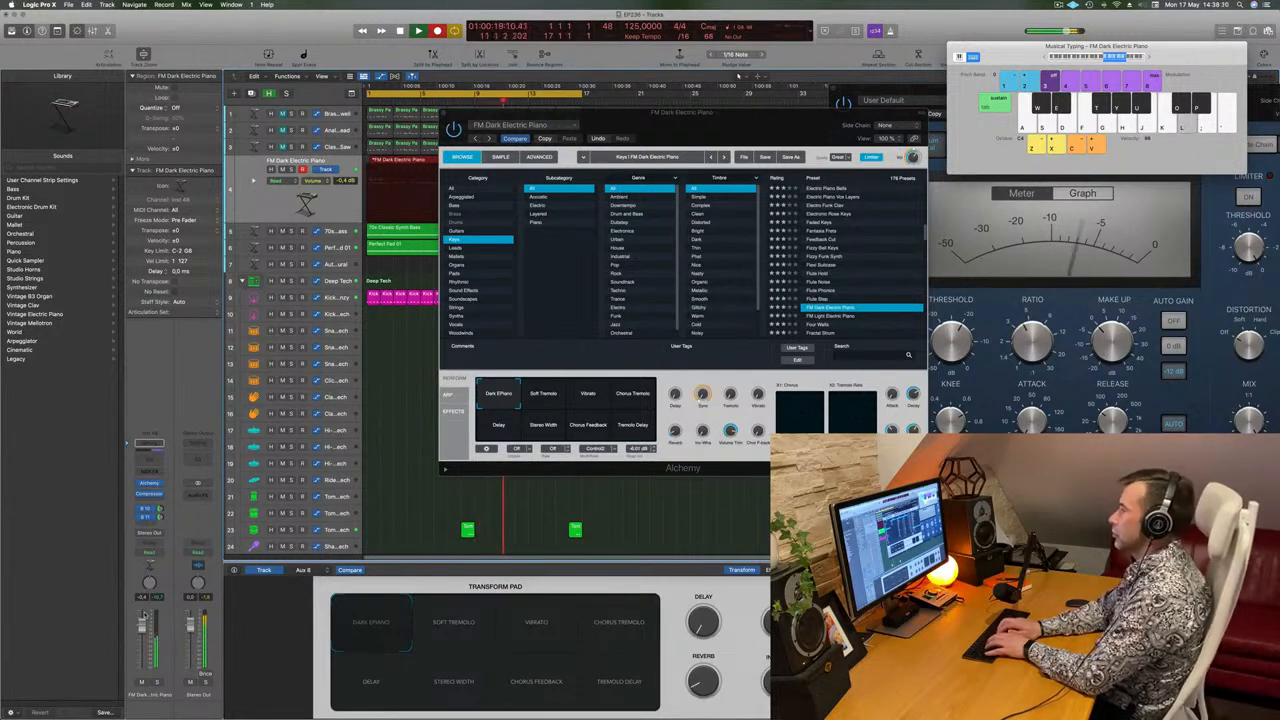
key(space)
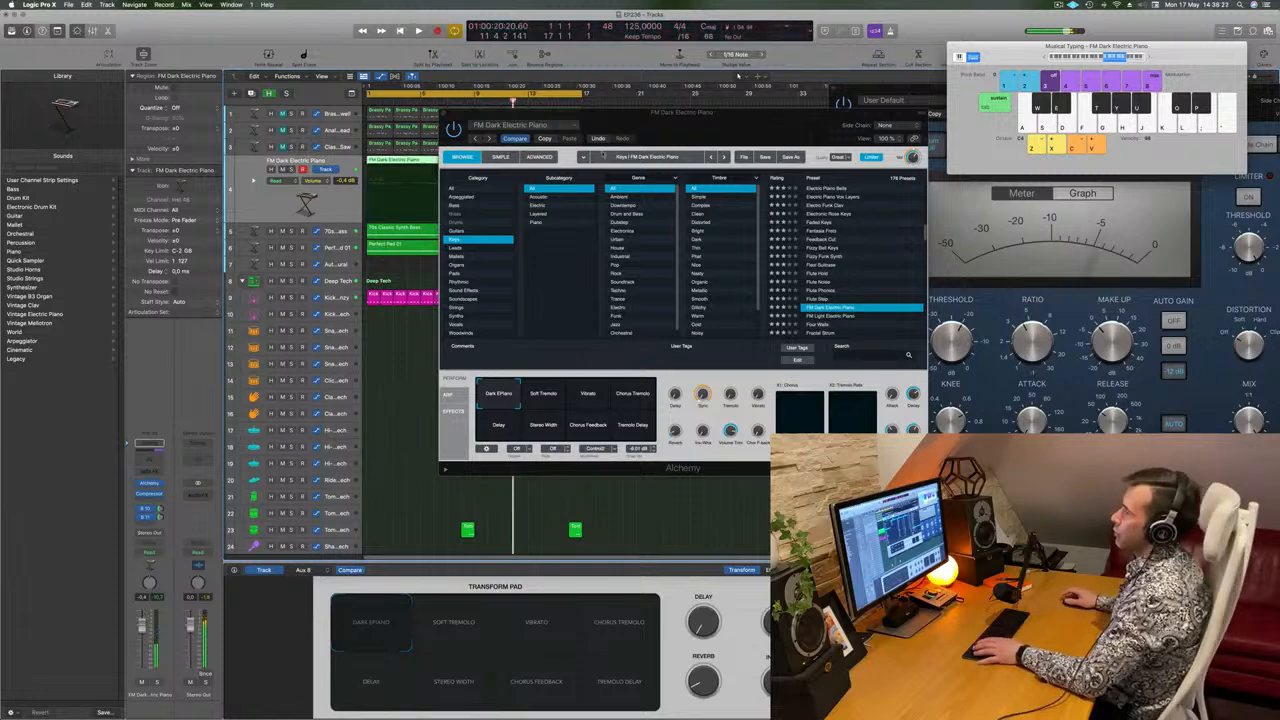
Play back the recorded FM Dark Electric Piano melody and open its first region in the Piano Roll.
drag(570, 112, 949, 97)
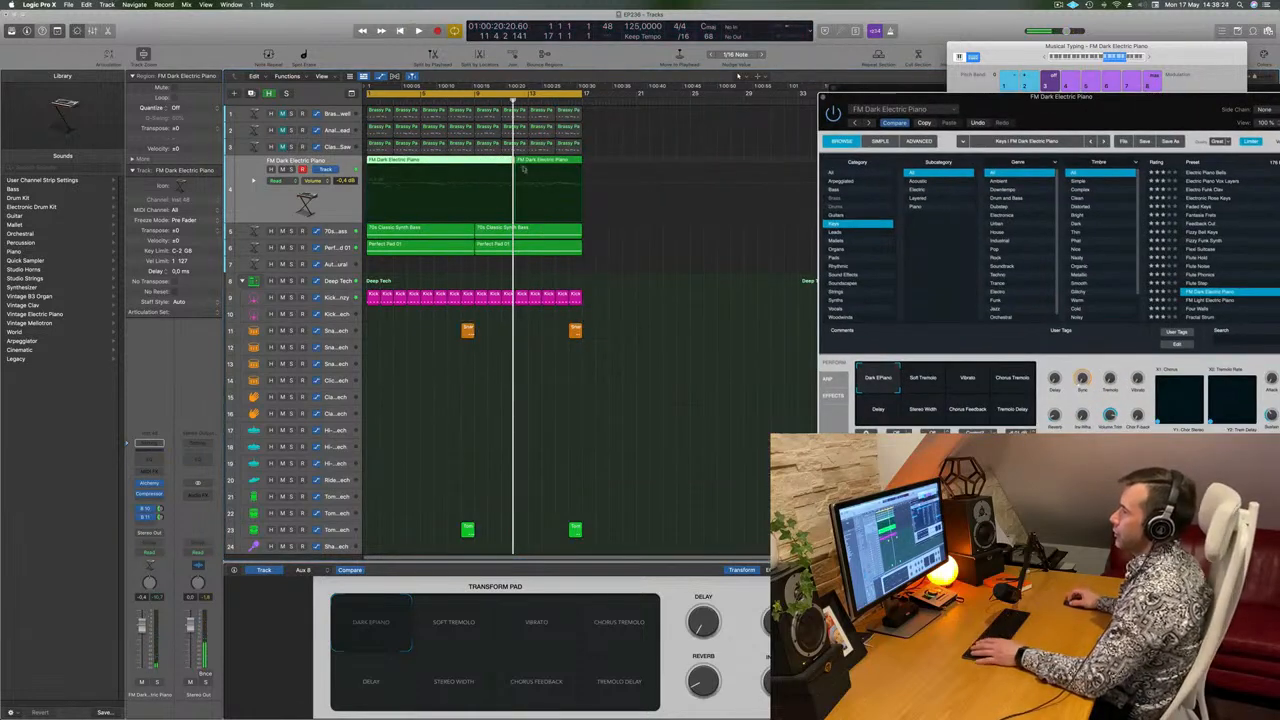
click(573, 486)
key(space)
double_click(454, 161)
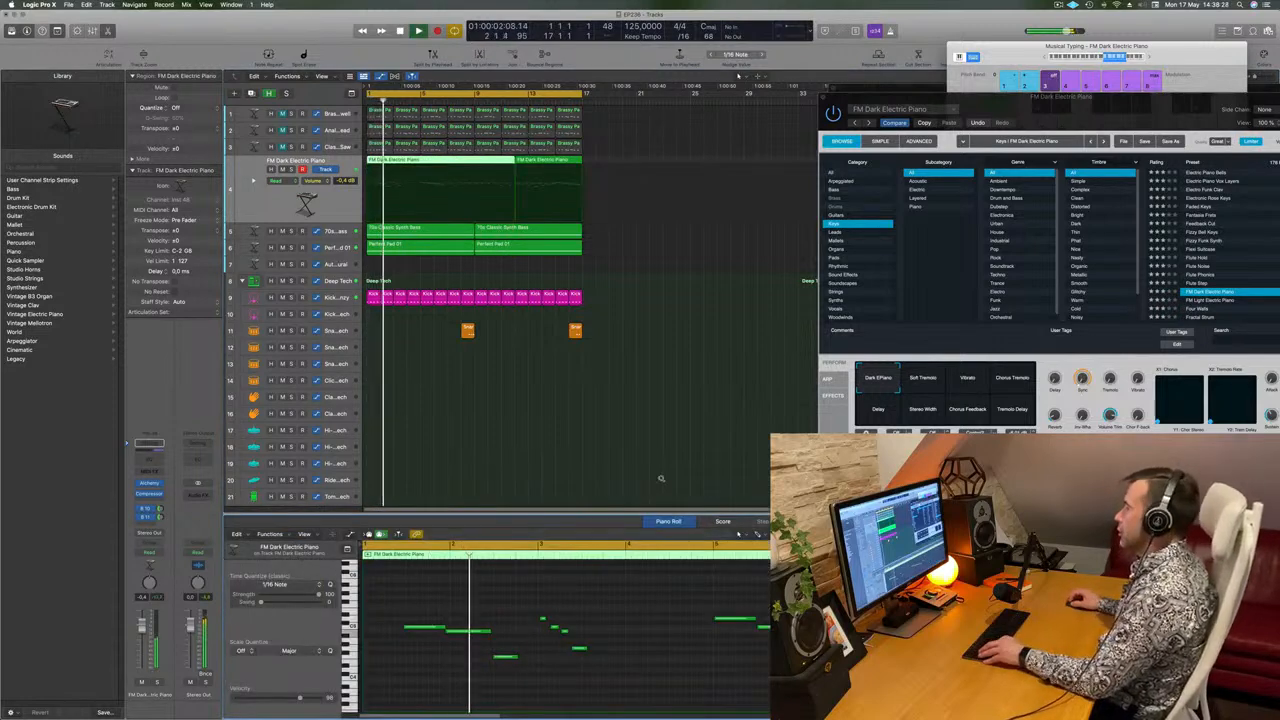
scroll(700, 665, left, 3)
scroll(700, 665, left, 1)
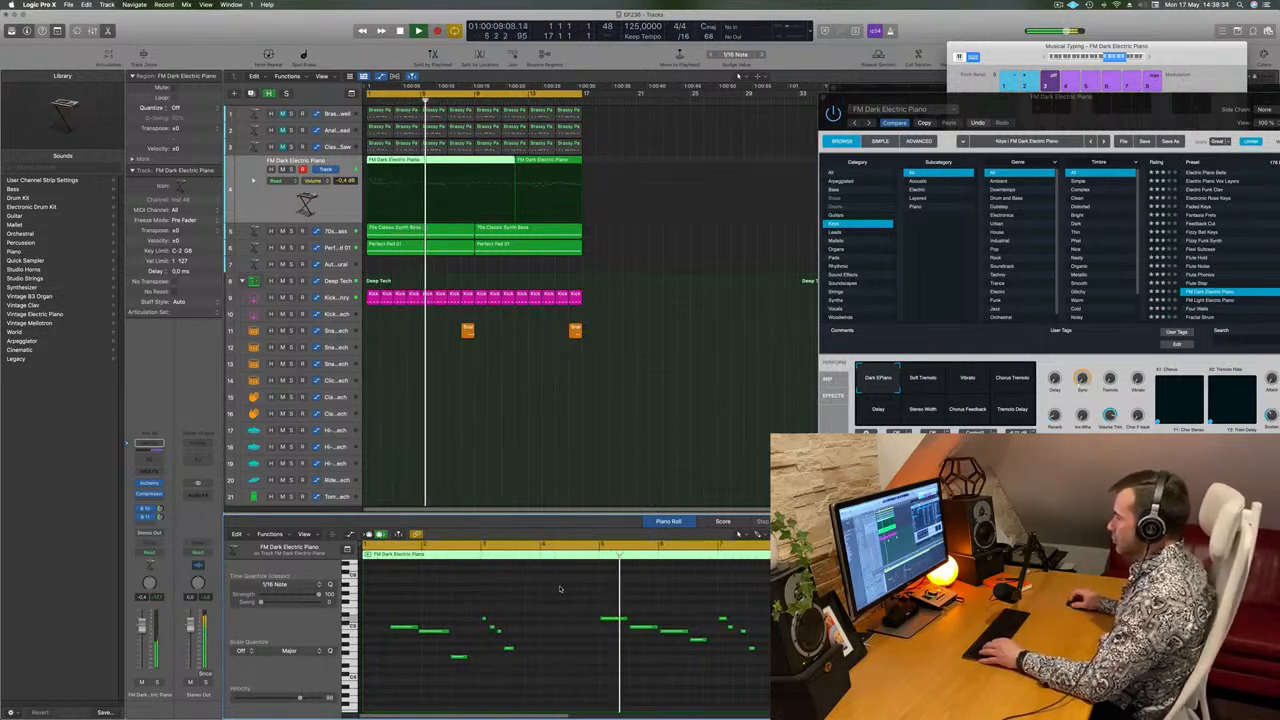
Cut off the first four bars of the recorded FM Dark Electric Piano melody and move the remaining region to bar 1.
scroll(560, 588, left, 1)
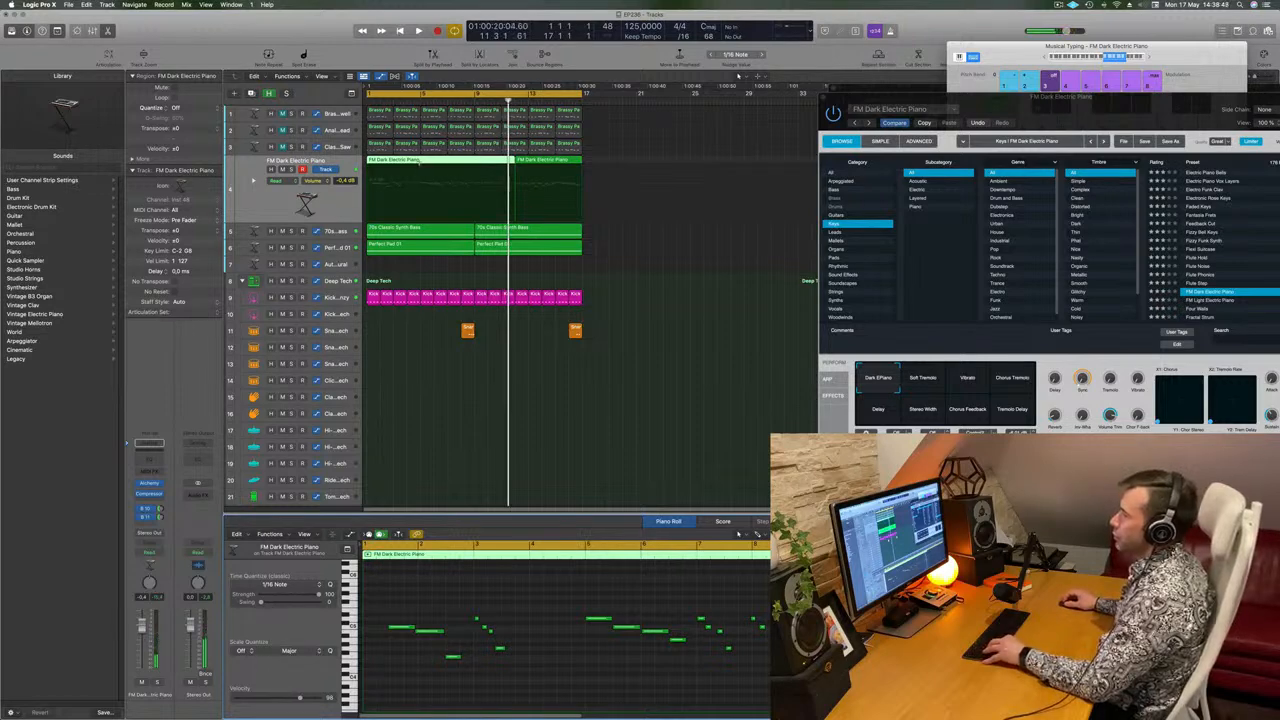
super+double_click(420, 163)
click(404, 168)
key(Delete)
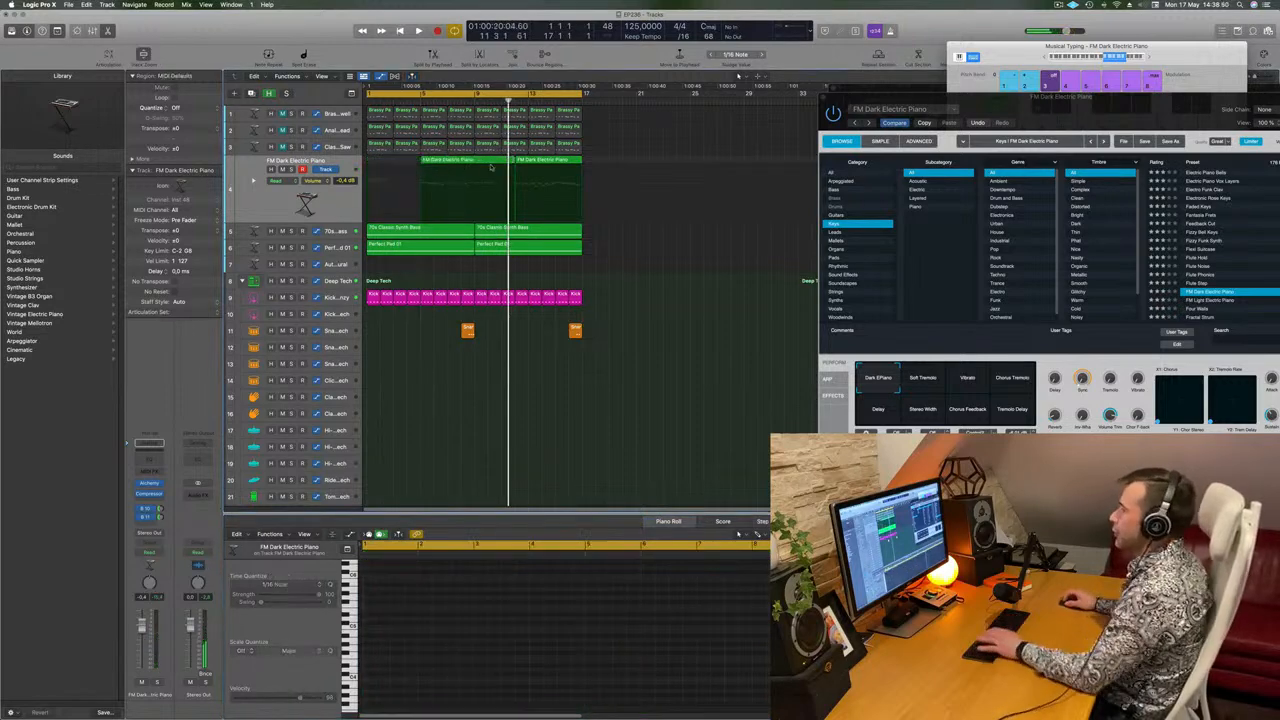
drag(444, 166, 416, 167)
Split the moved region at bar 3 and delete everything after it on the track, including the second recorded region.
super+double_click(393, 163)
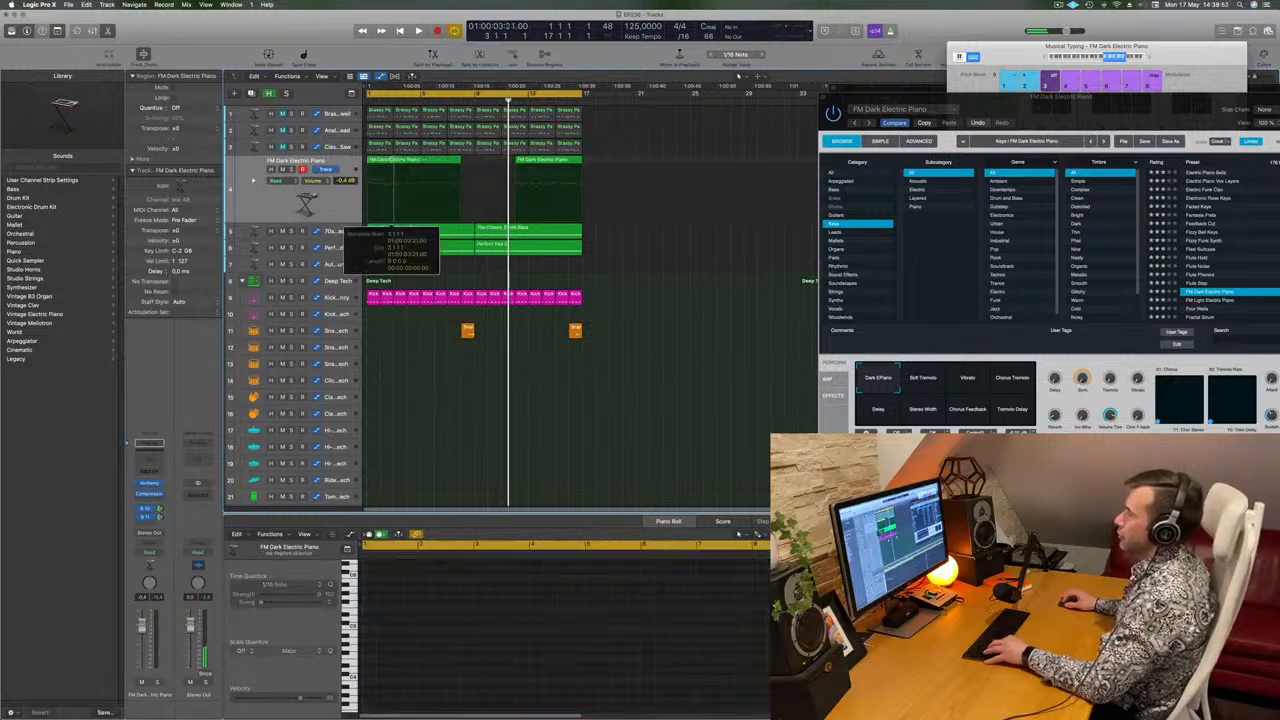
drag(605, 160, 404, 175)
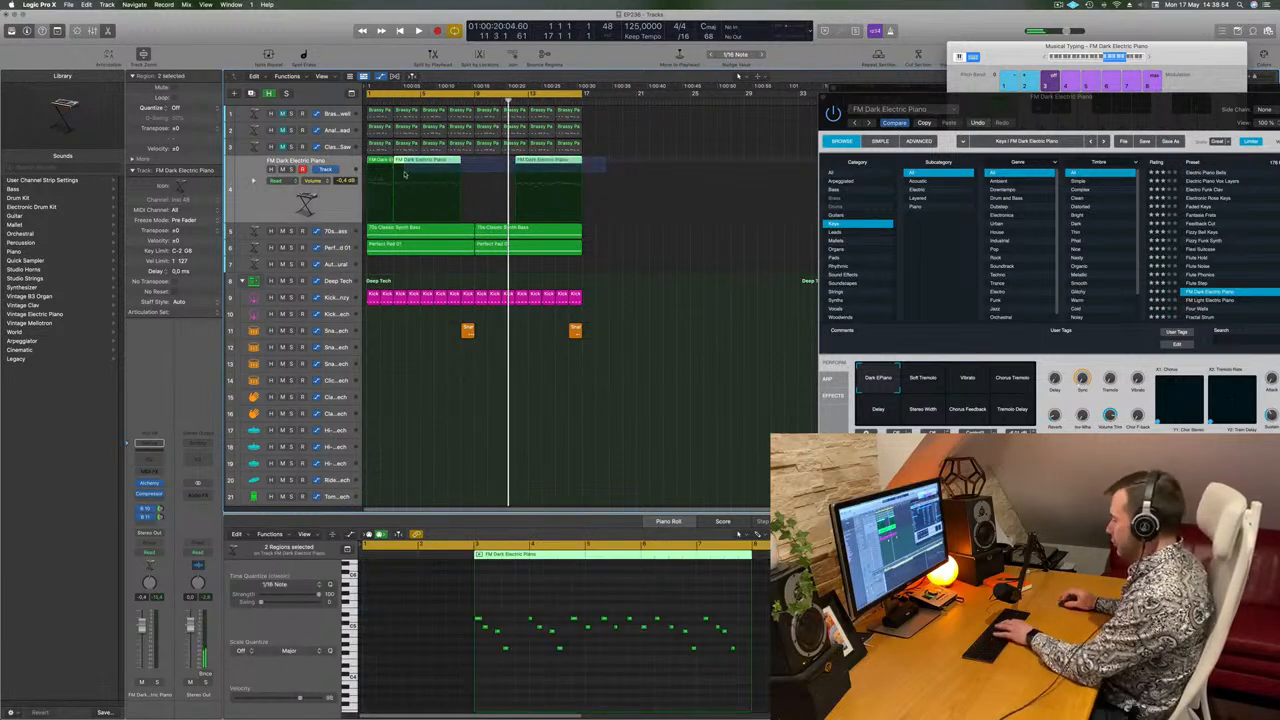
key(Delete)
Play back the remaining two-bar FM Dark Electric Piano region and inspect its notes in the Piano Roll.
click(374, 161)
key(space)
click(409, 677)
key(space)
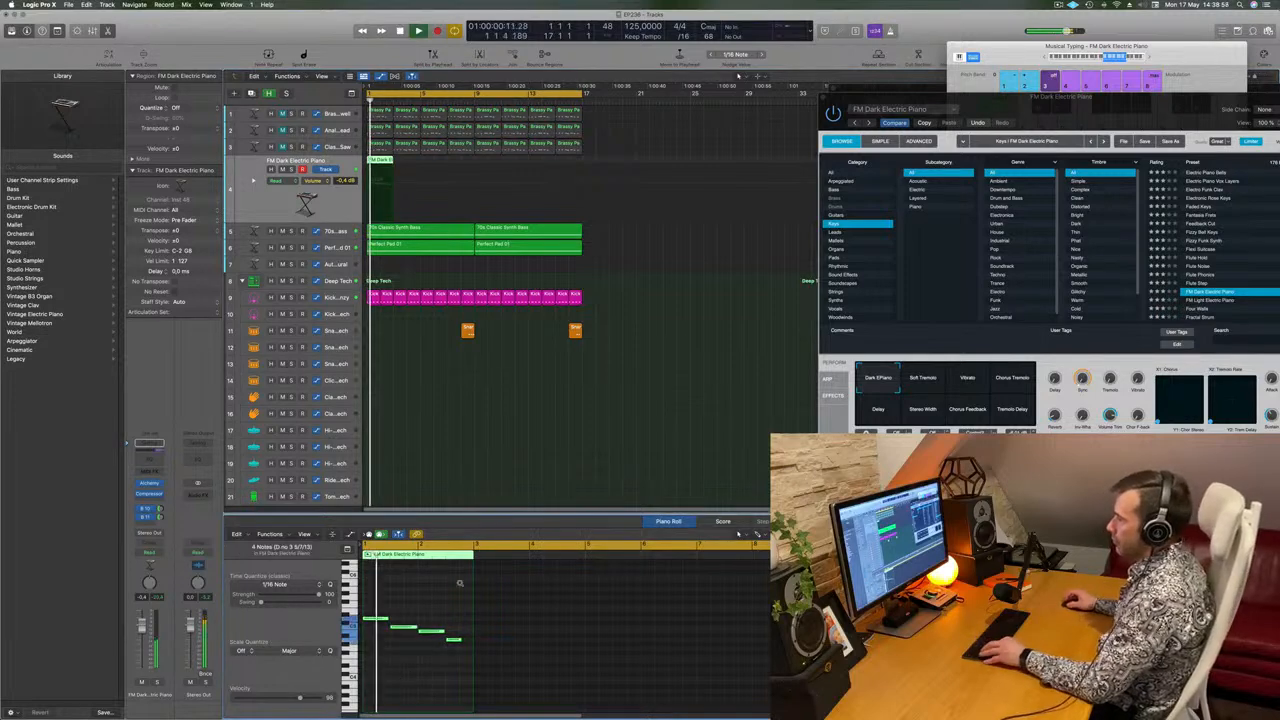
scroll(497, 626, up, 5)
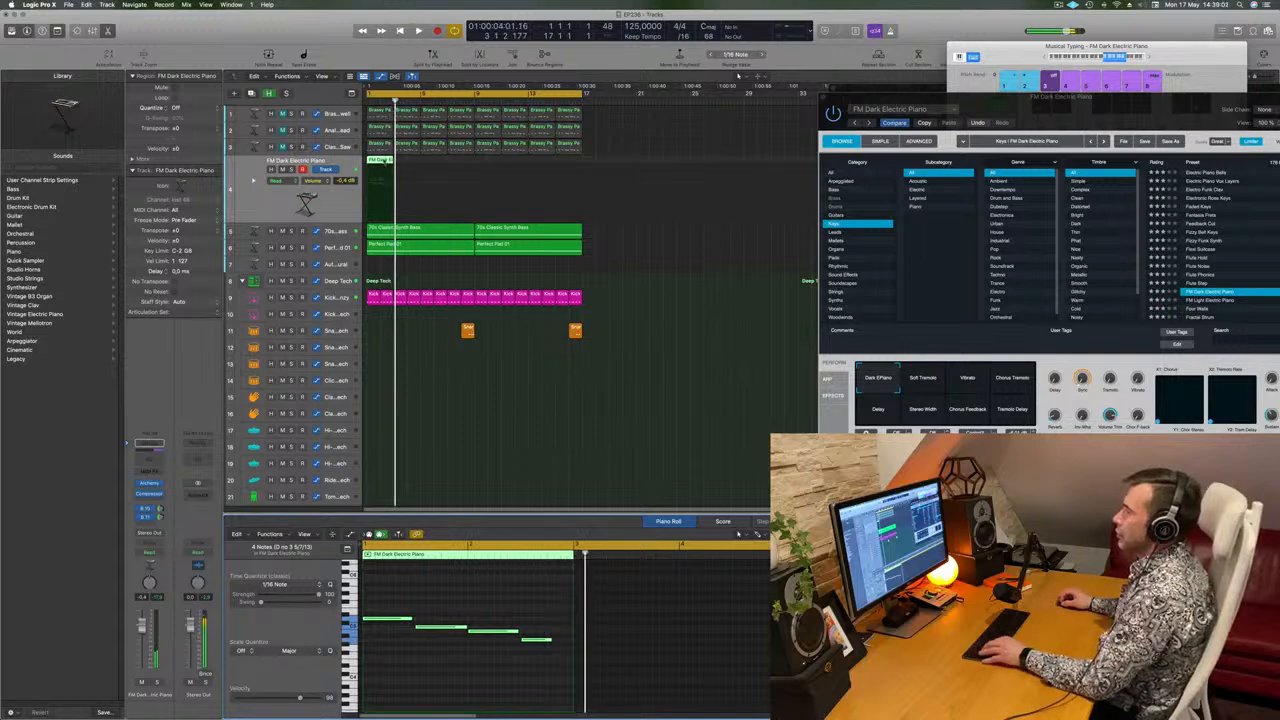
Repeat the two-bar FM Dark Electric Piano region up to bar 17, select all the copies and play the loop.
key(super+r)
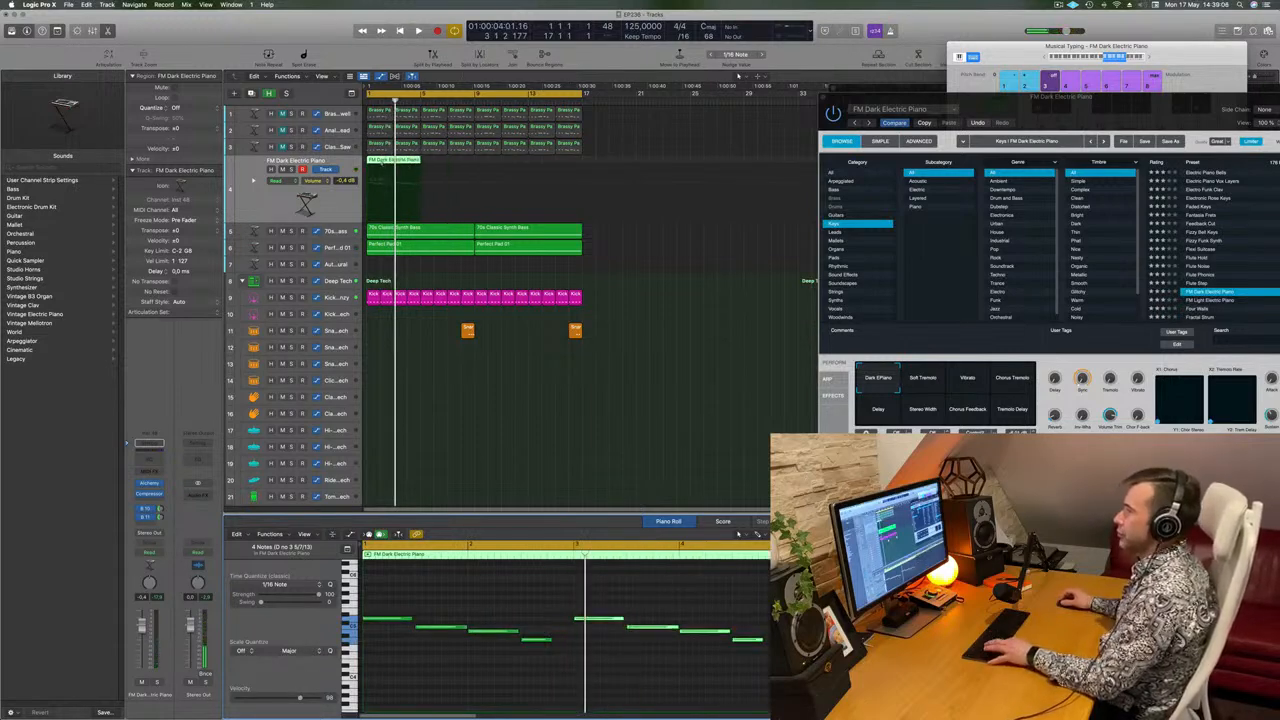
key(super+z)
click(381, 161)
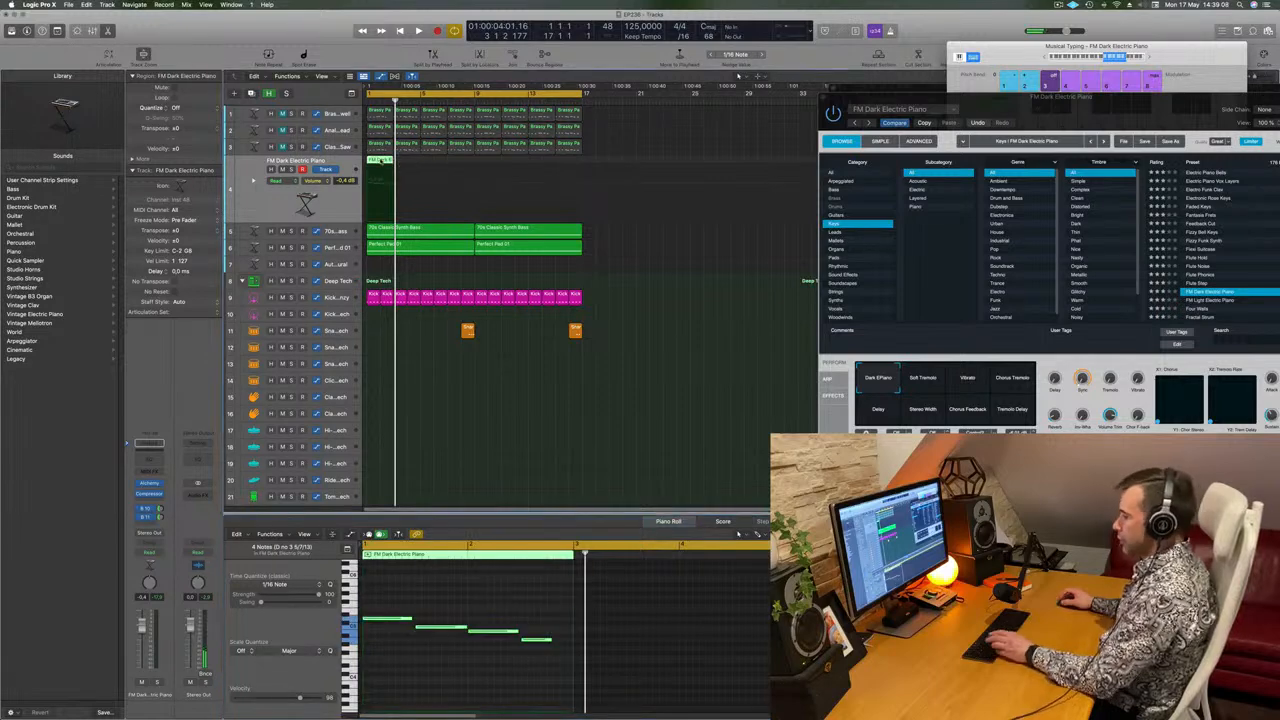
key(super+r)
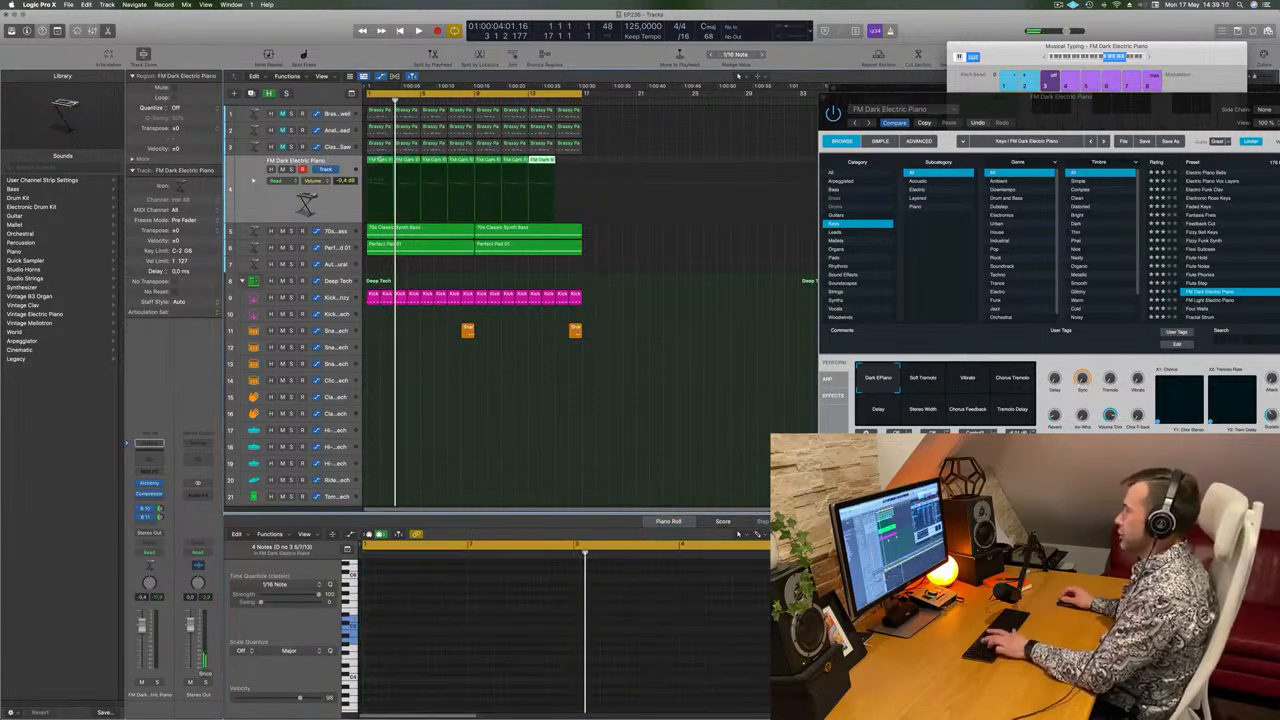
key(space)
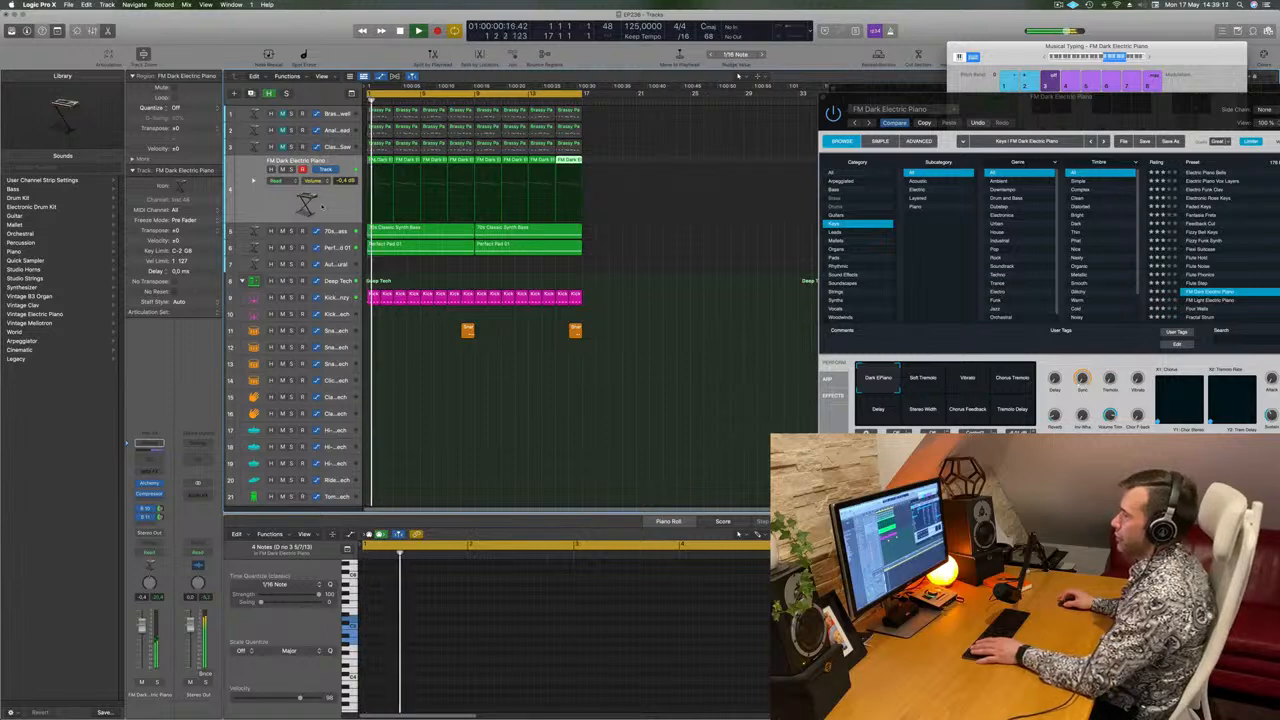
click(321, 210)
key(space)
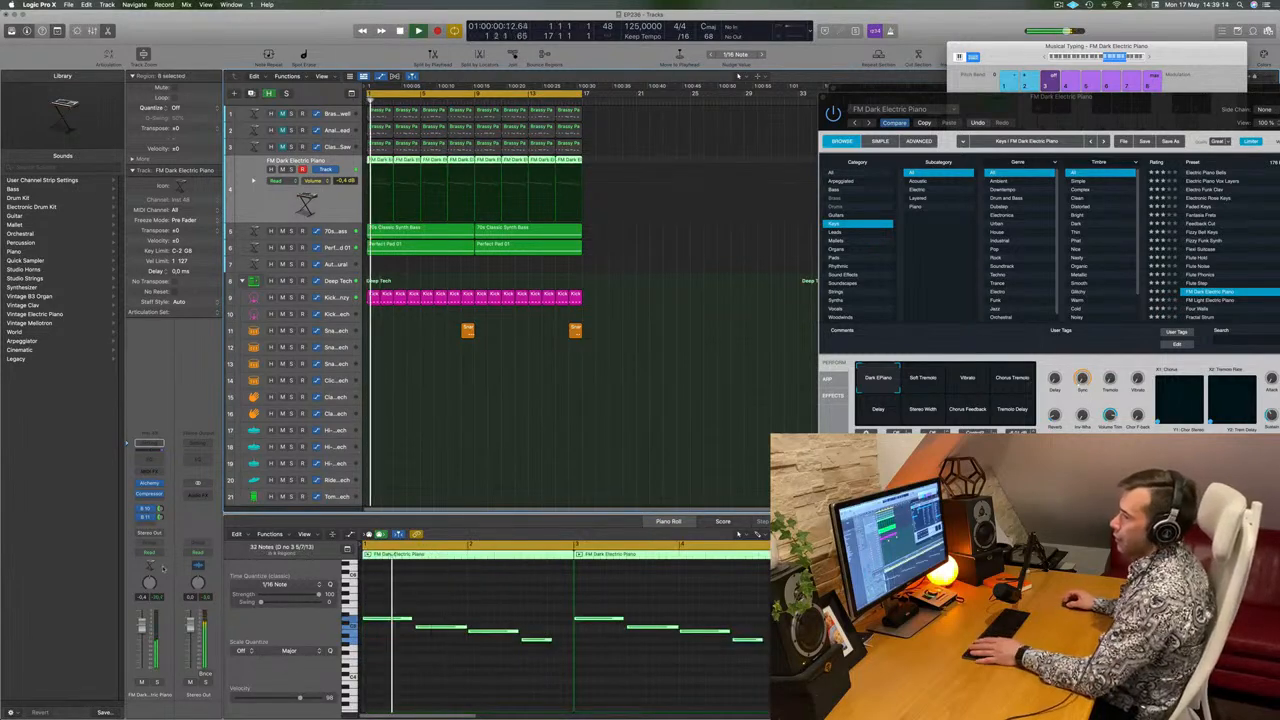
Insert a stereo Step FX multi-effect after the Compressor on the FM Dark Electric Piano track.
click(158, 494)
mouse_move(207, 667)
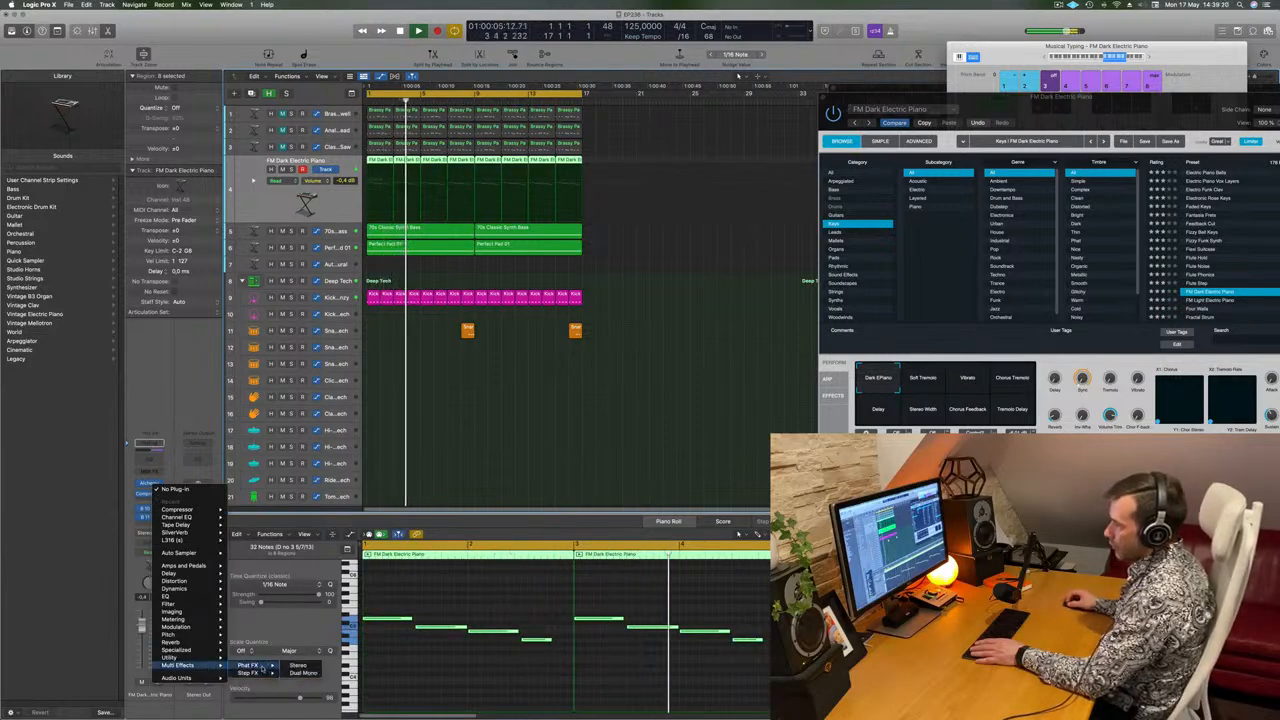
mouse_move(257, 674)
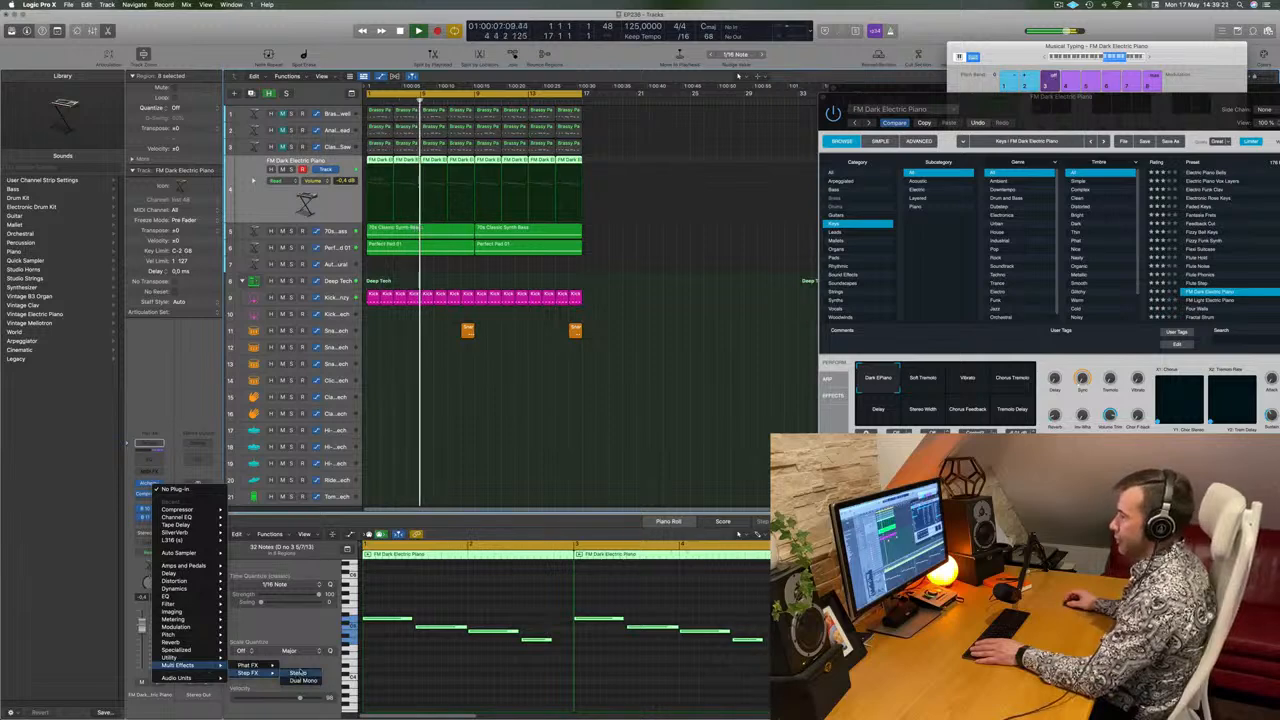
click(302, 674)
drag(635, 122, 856, 148)
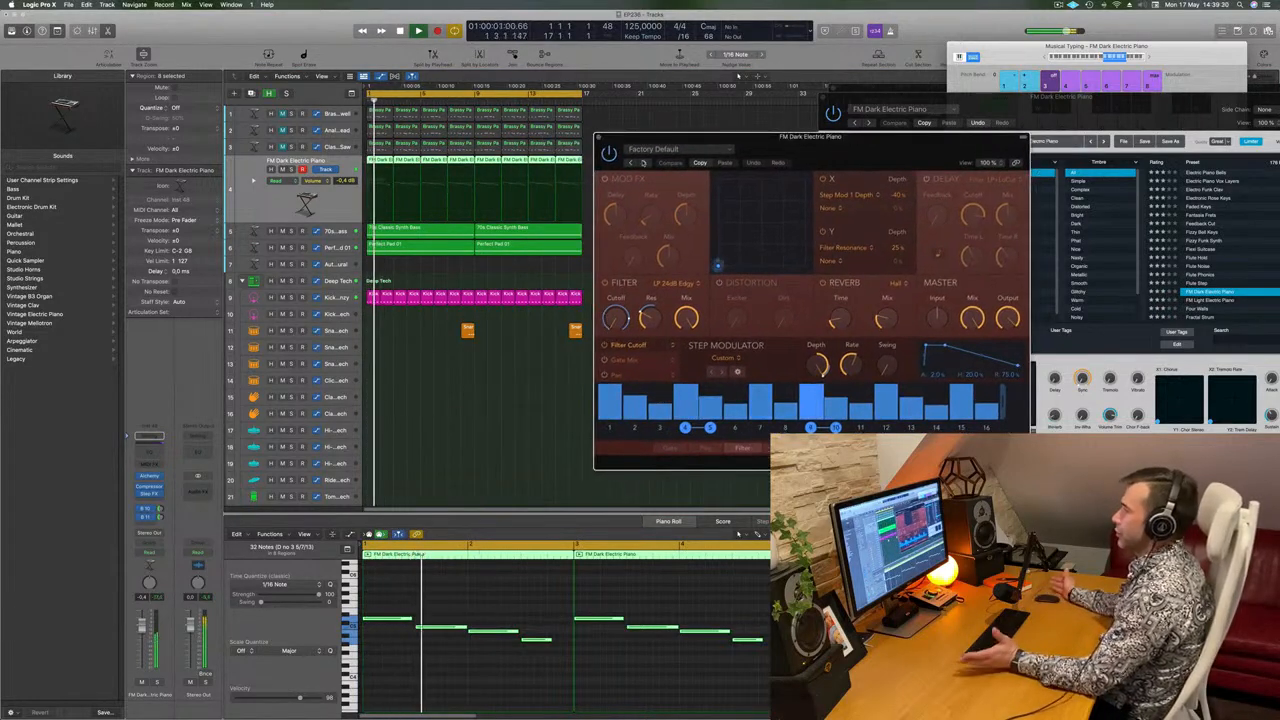
drag(820, 148, 800, 145)
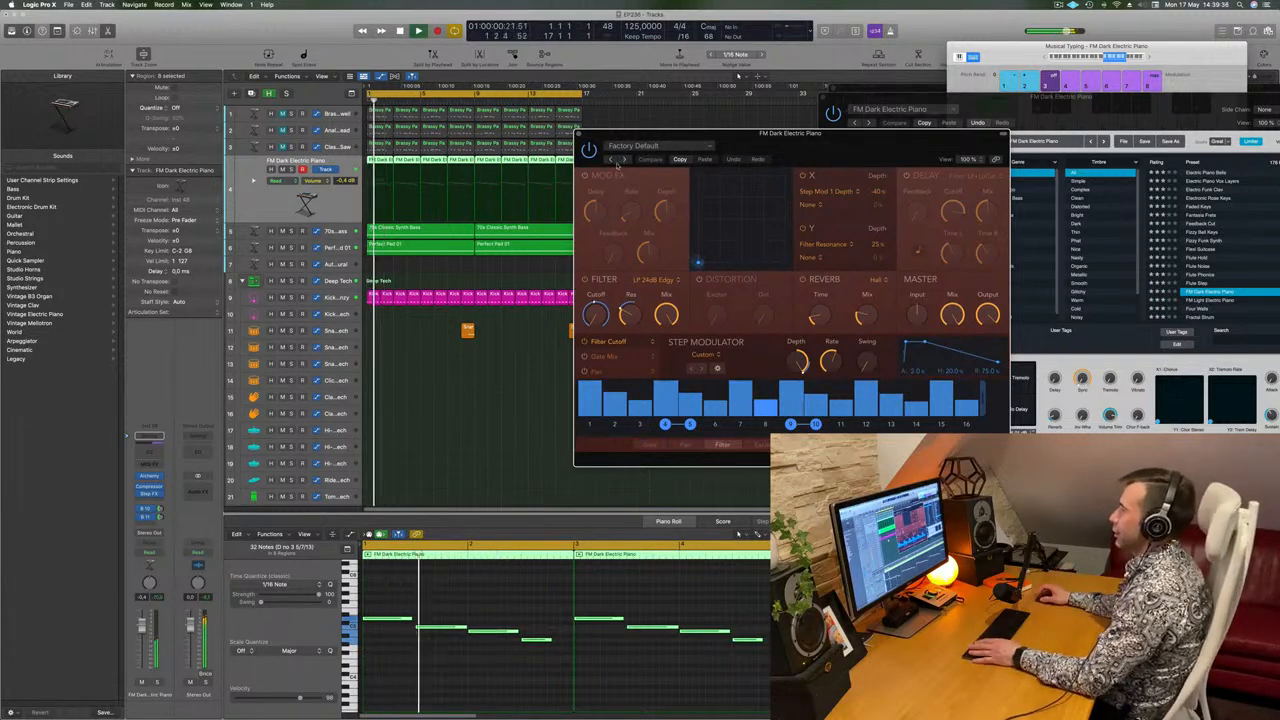
Audition the Step FX presets over the cycling loop and load Broken Echoes.
click(658, 159)
click(661, 161)
drag(811, 137, 855, 128)
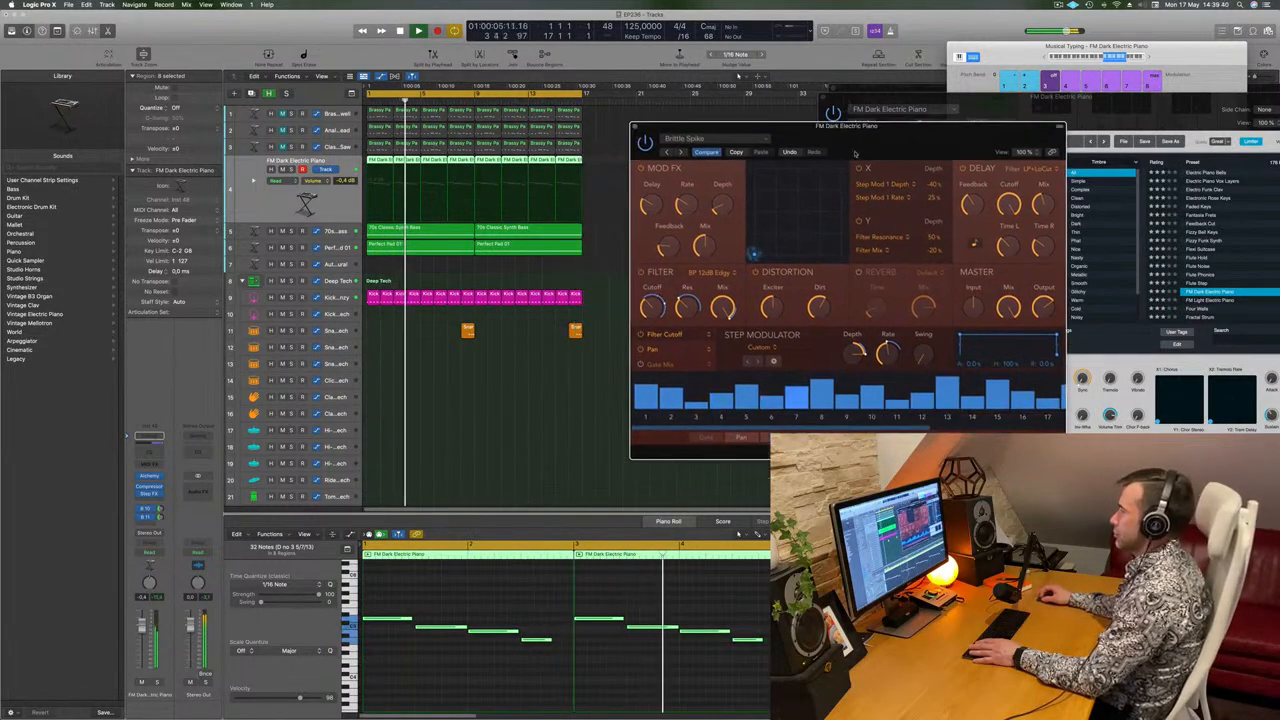
click(680, 152)
key(space)
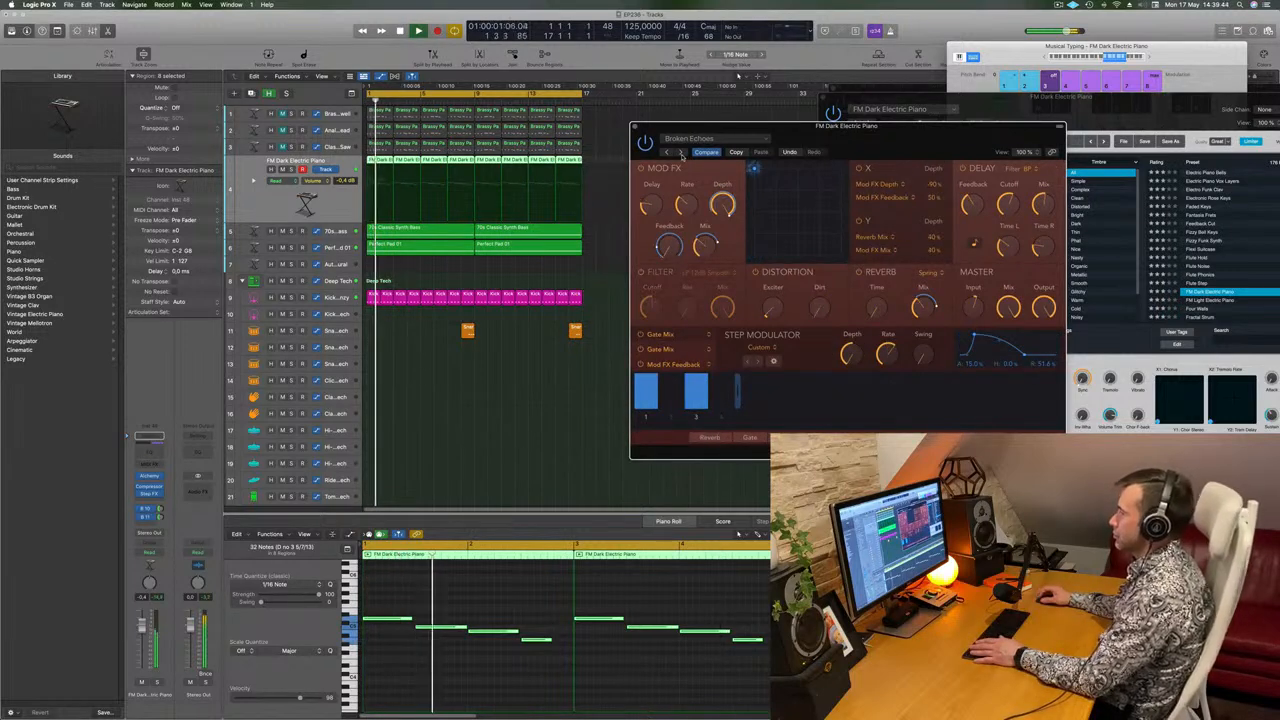
drag(879, 139, 832, 153)
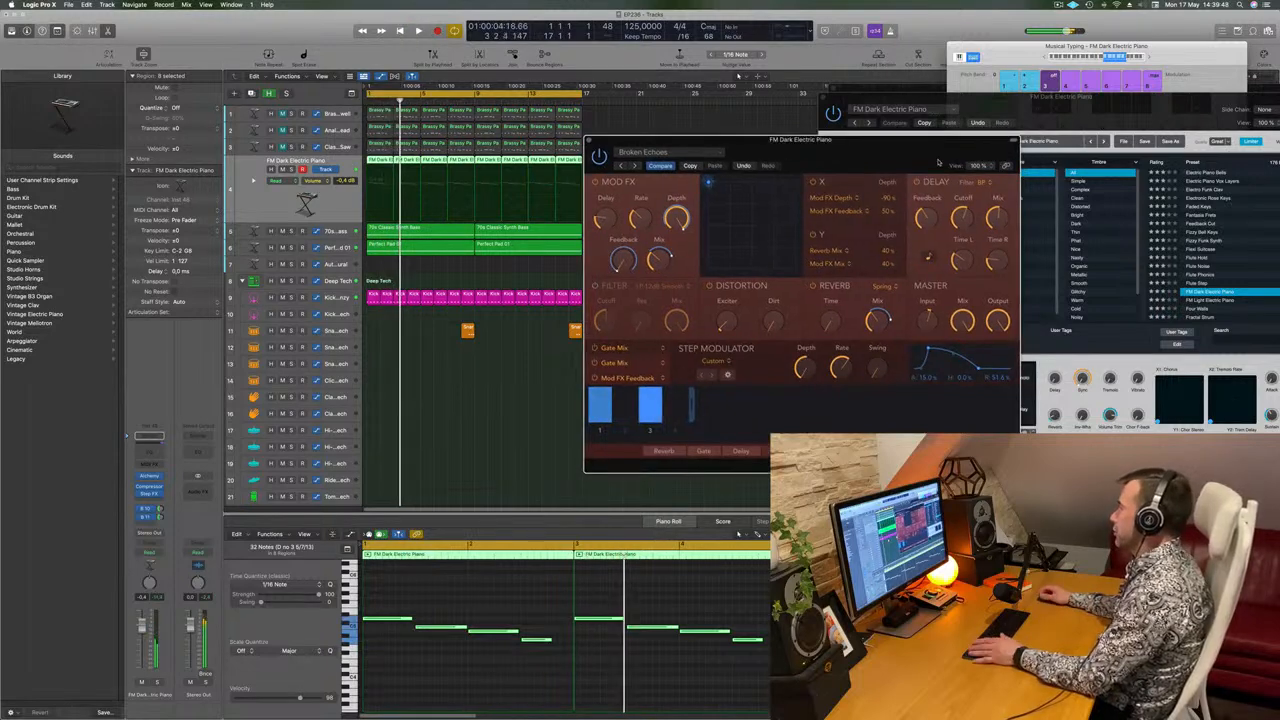
key(space)
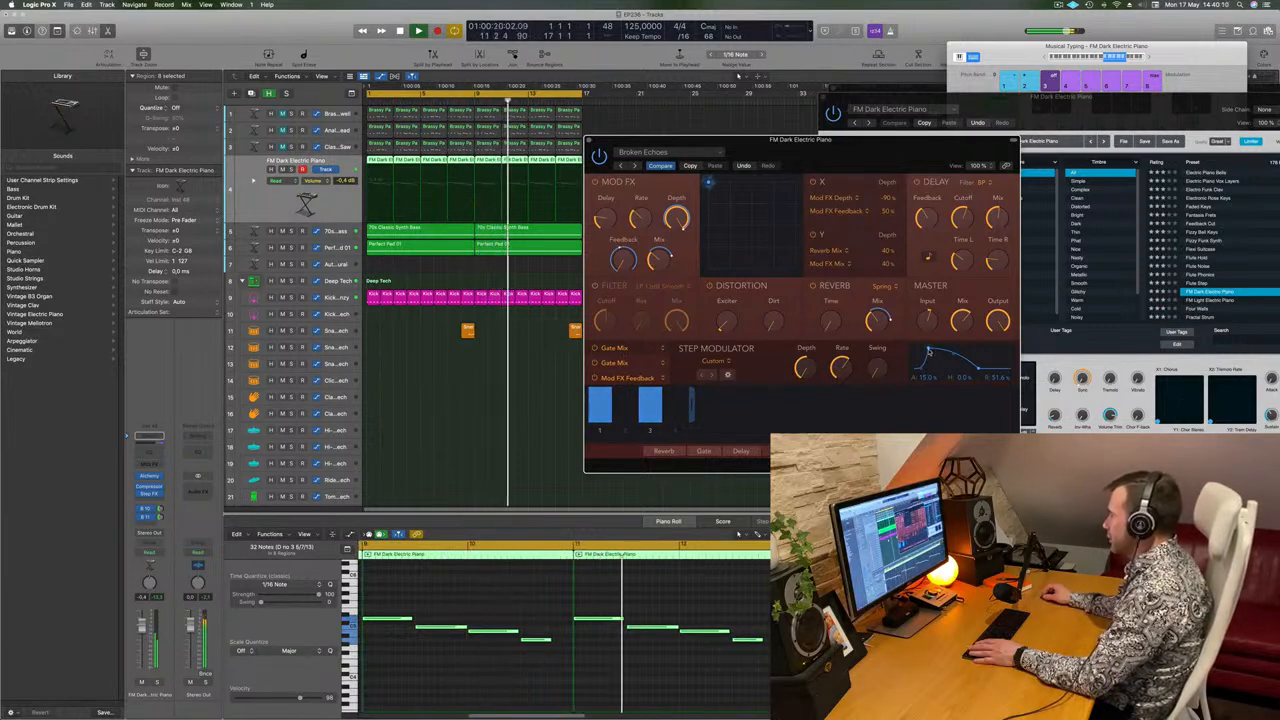
Shape the first Gate Mix modulator's envelope to about 5% attack and 20.6% hold, adjust its rate, and review the other modulators.
mouse_move(927, 350)
mouse_down()
mouse_move(948, 351)
mouse_move(909, 352)
mouse_up()
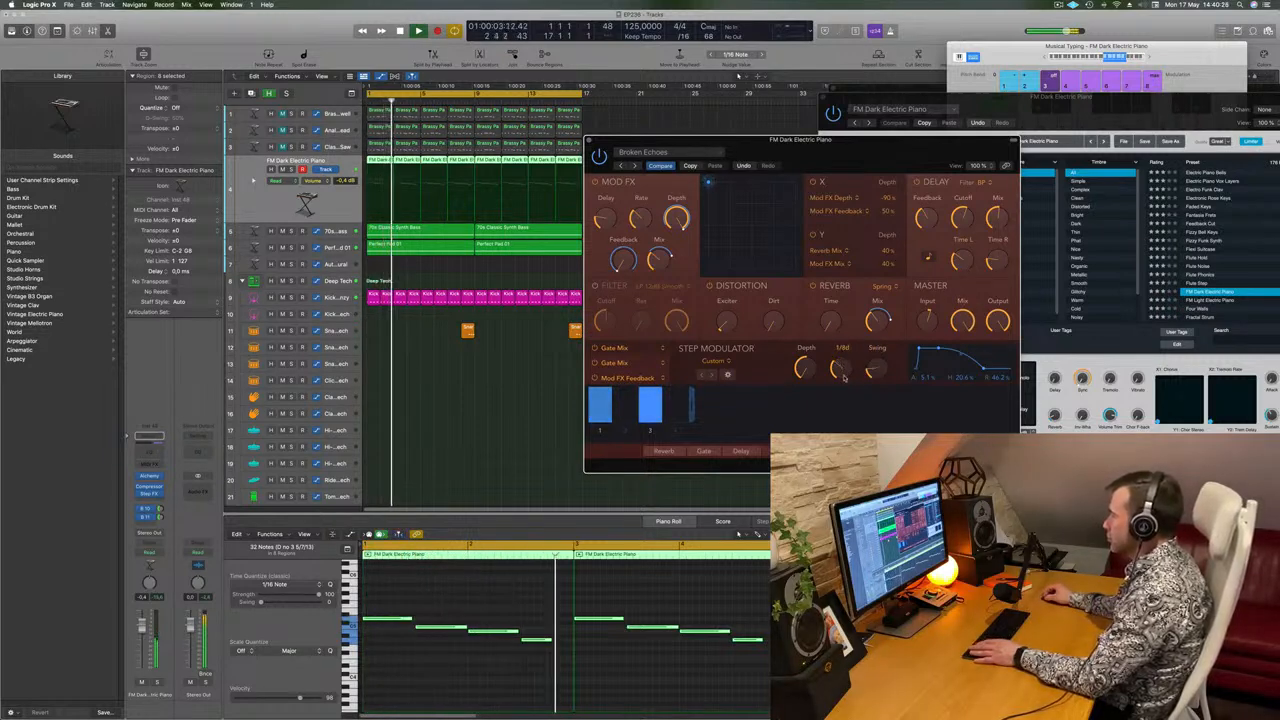
drag(845, 380, 845, 365)
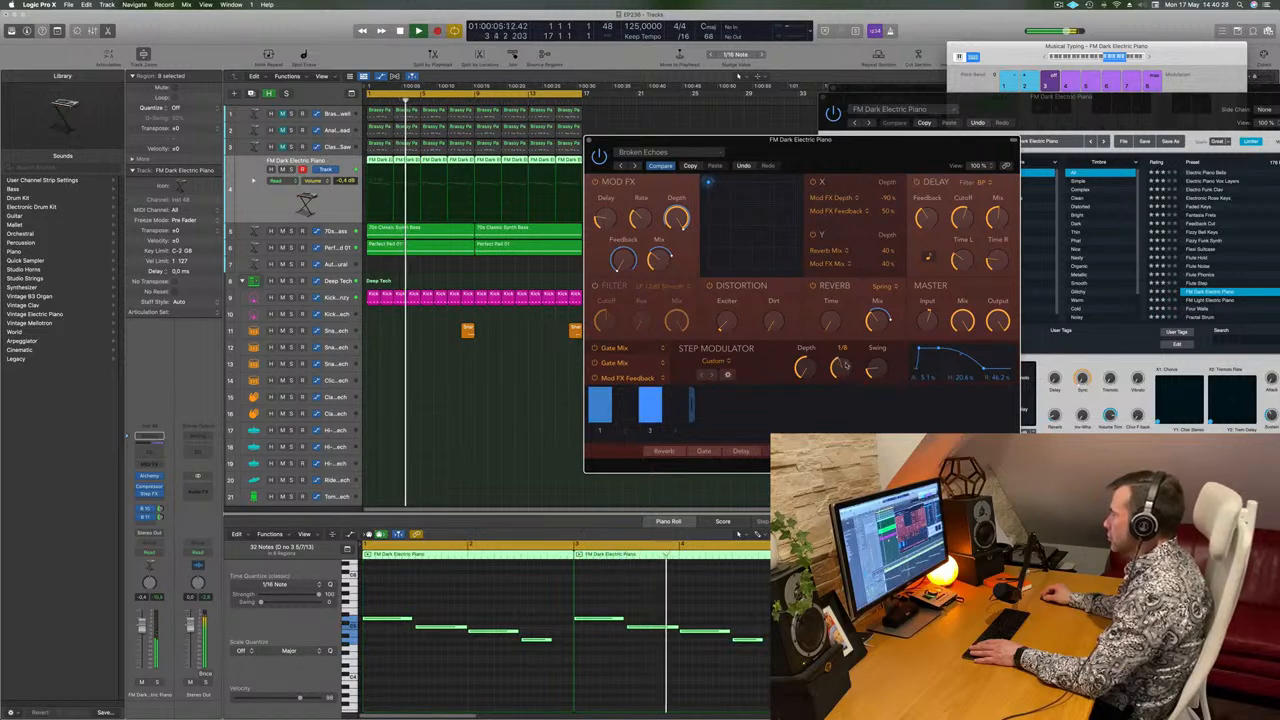
click(634, 364)
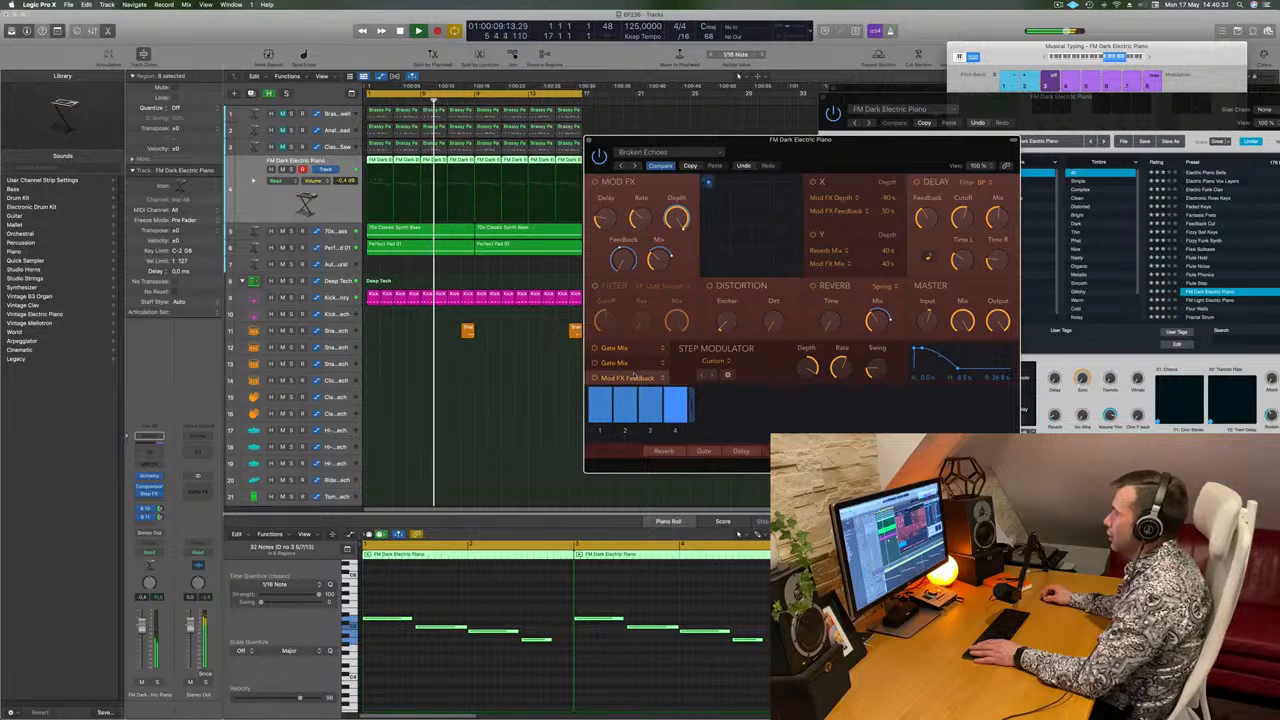
click(634, 378)
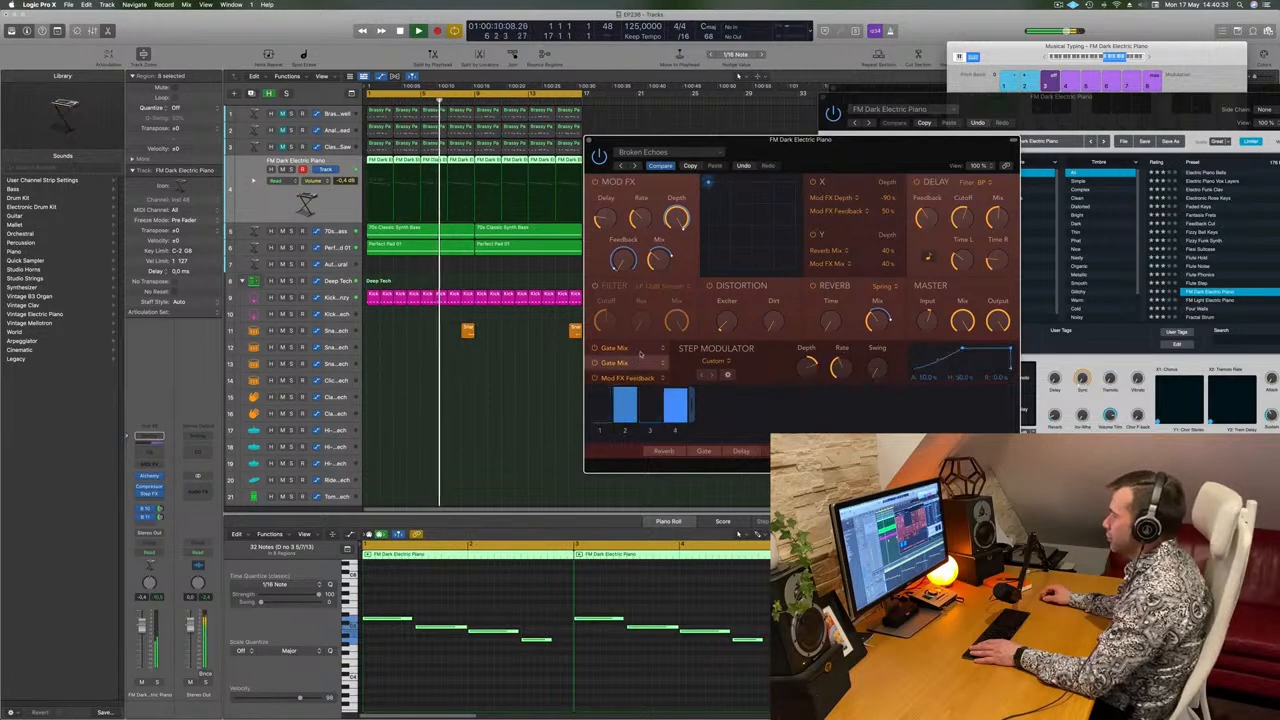
click(636, 365)
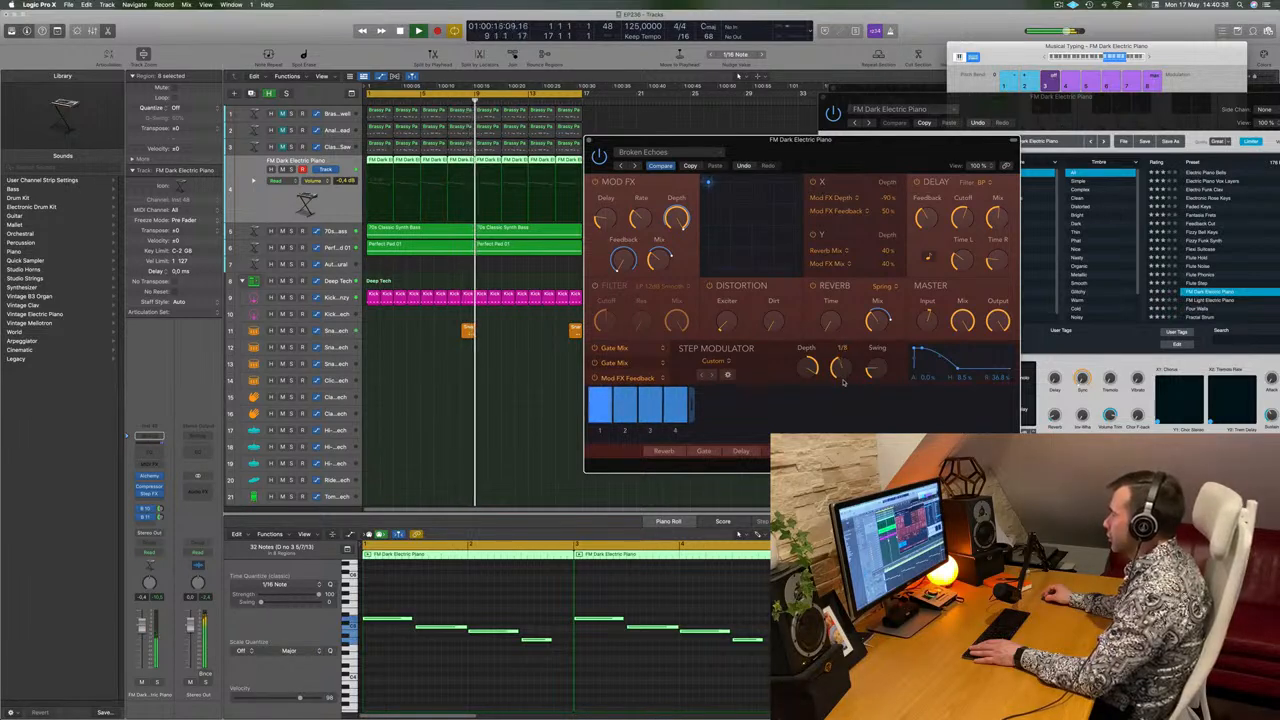
Fine-tune the rate, depth and swing of the Step FX step modulators while comparing the two Gate Mix modulators.
drag(843, 382, 811, 374)
click(637, 350)
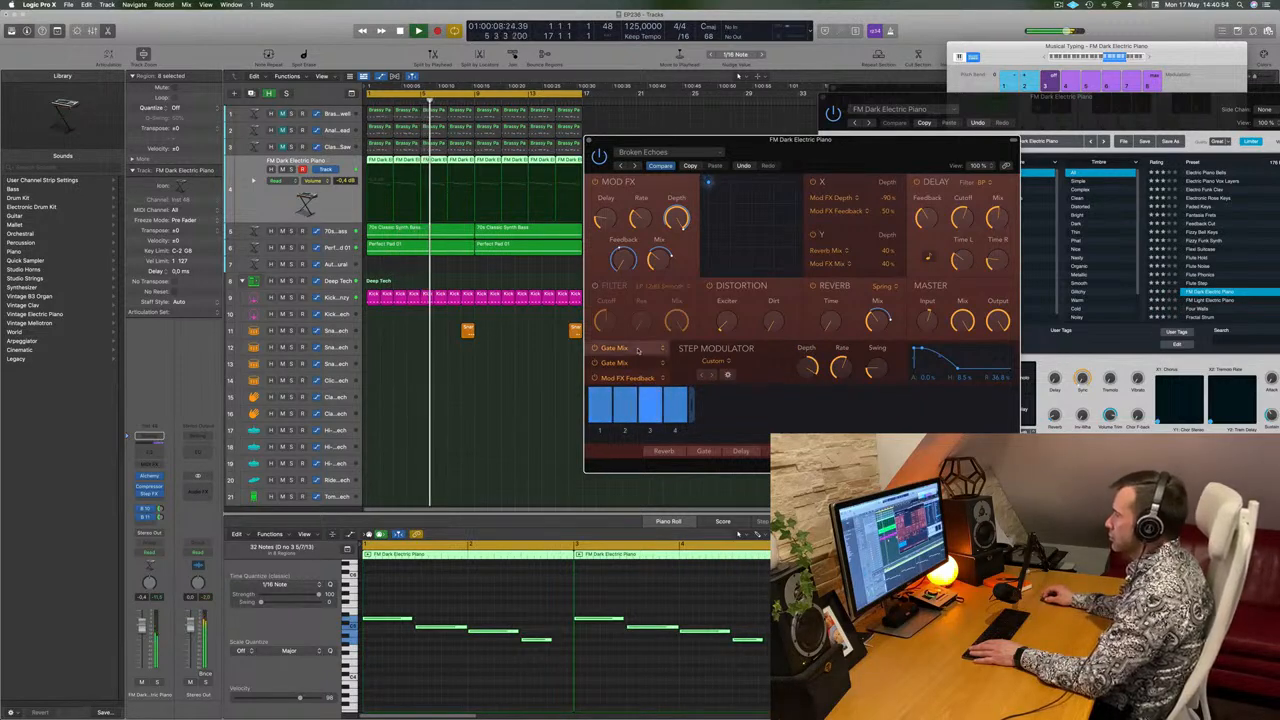
click(637, 363)
drag(805, 368, 812, 294)
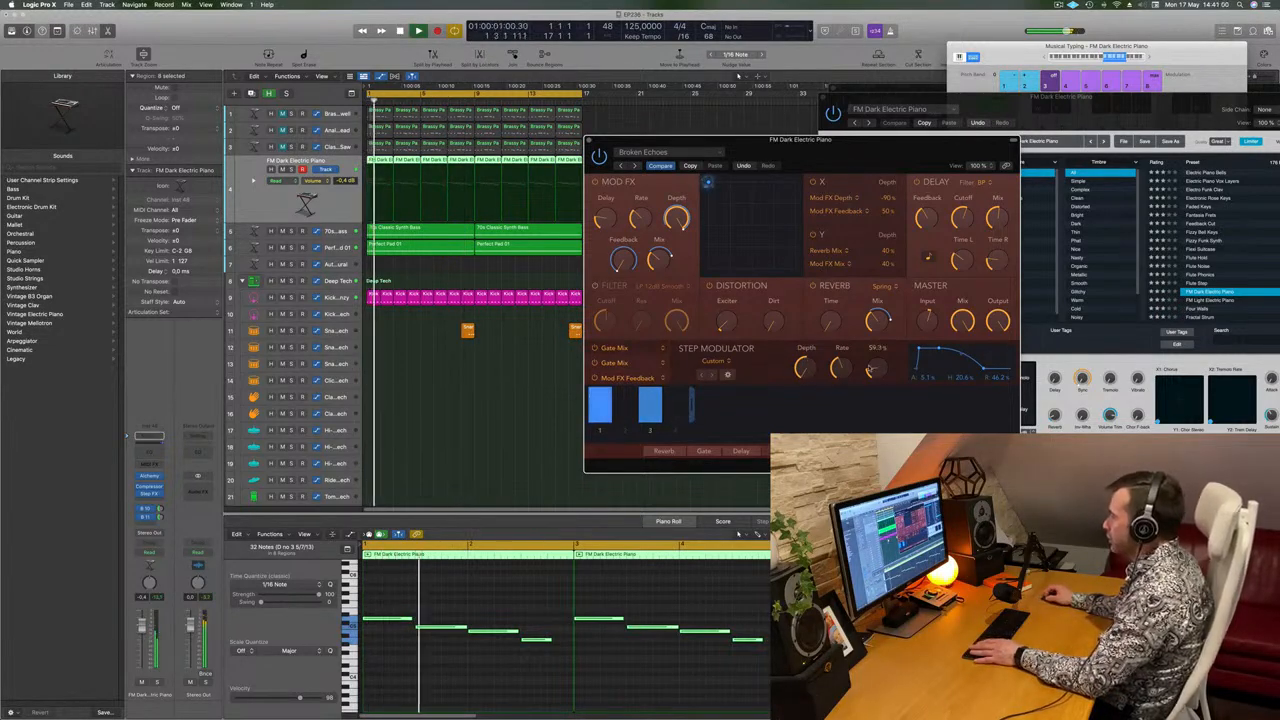
drag(840, 369, 841, 360)
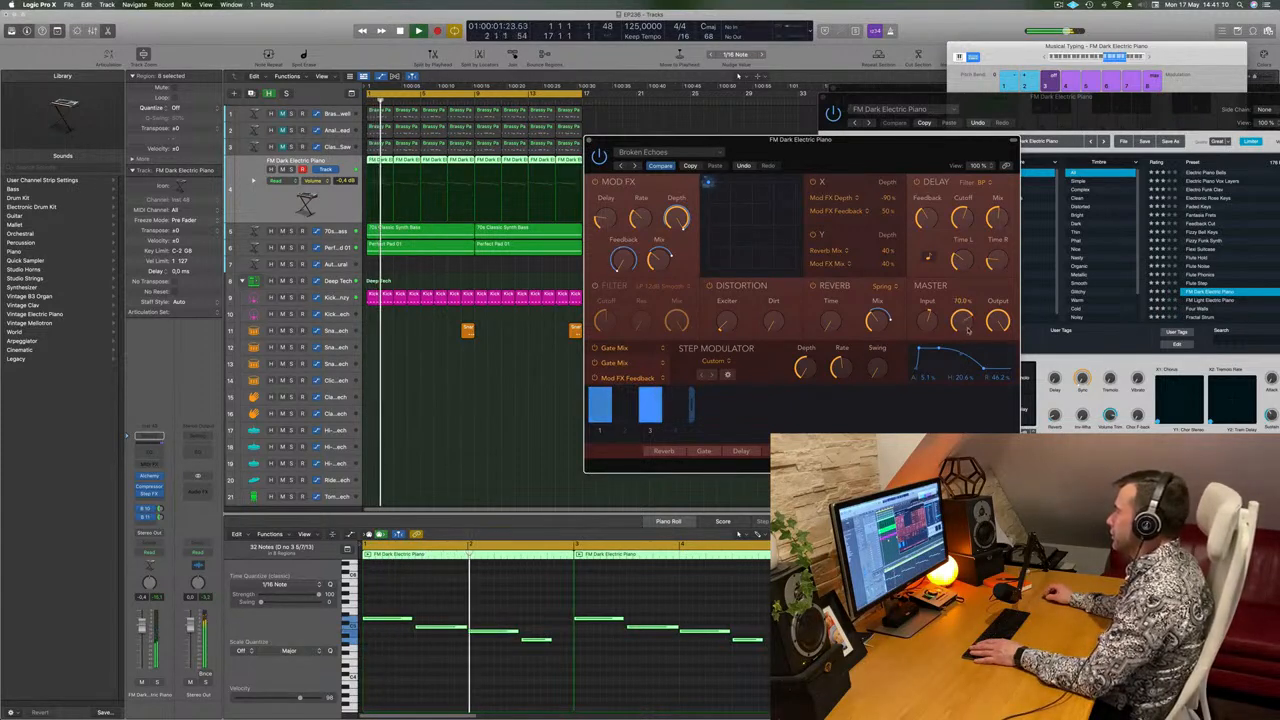
Set the Step FX master Mix to about 66.7% and the track volume to -4.1 dB, and close the effect window.
drag(966, 336, 969, 334)
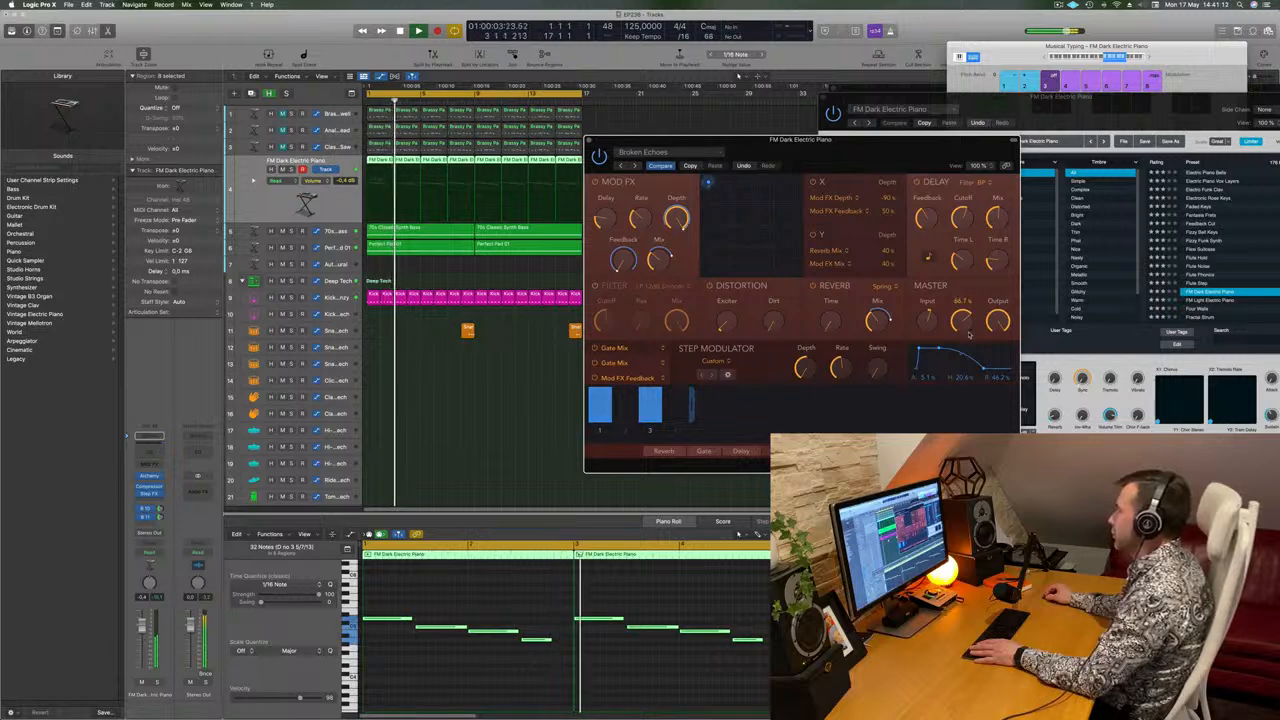
drag(853, 159, 859, 160)
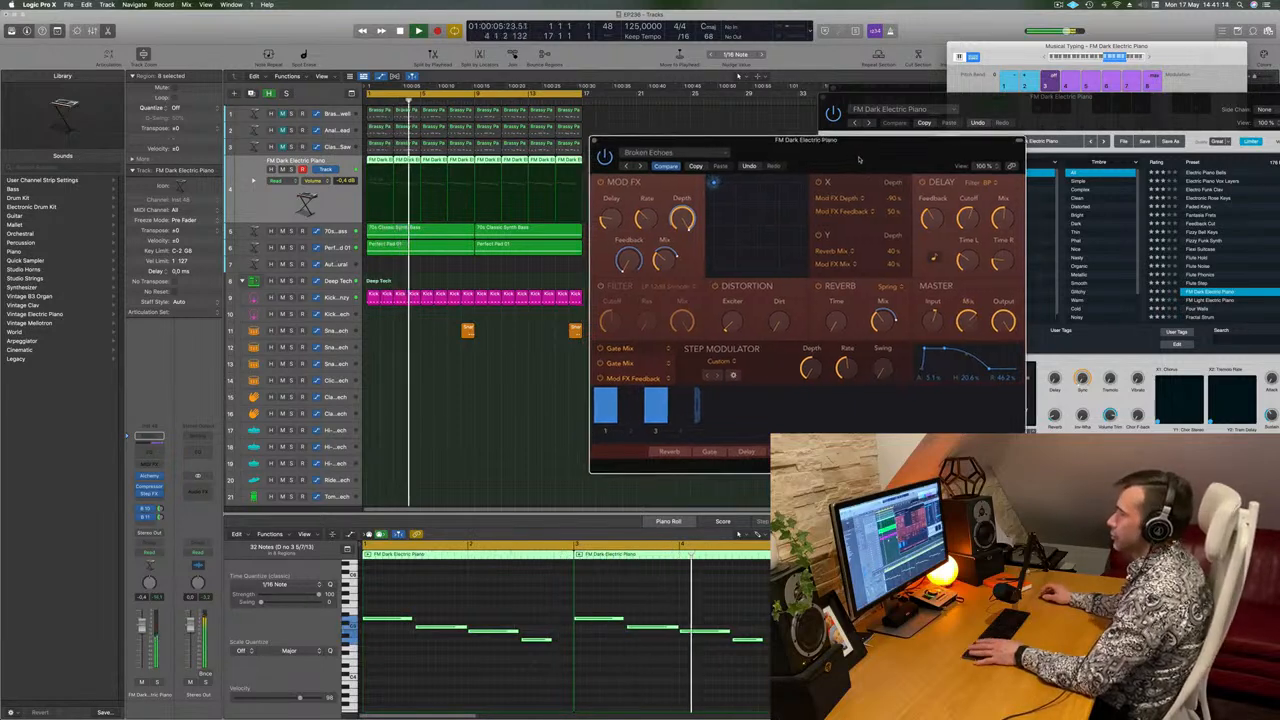
drag(141, 627, 141, 638)
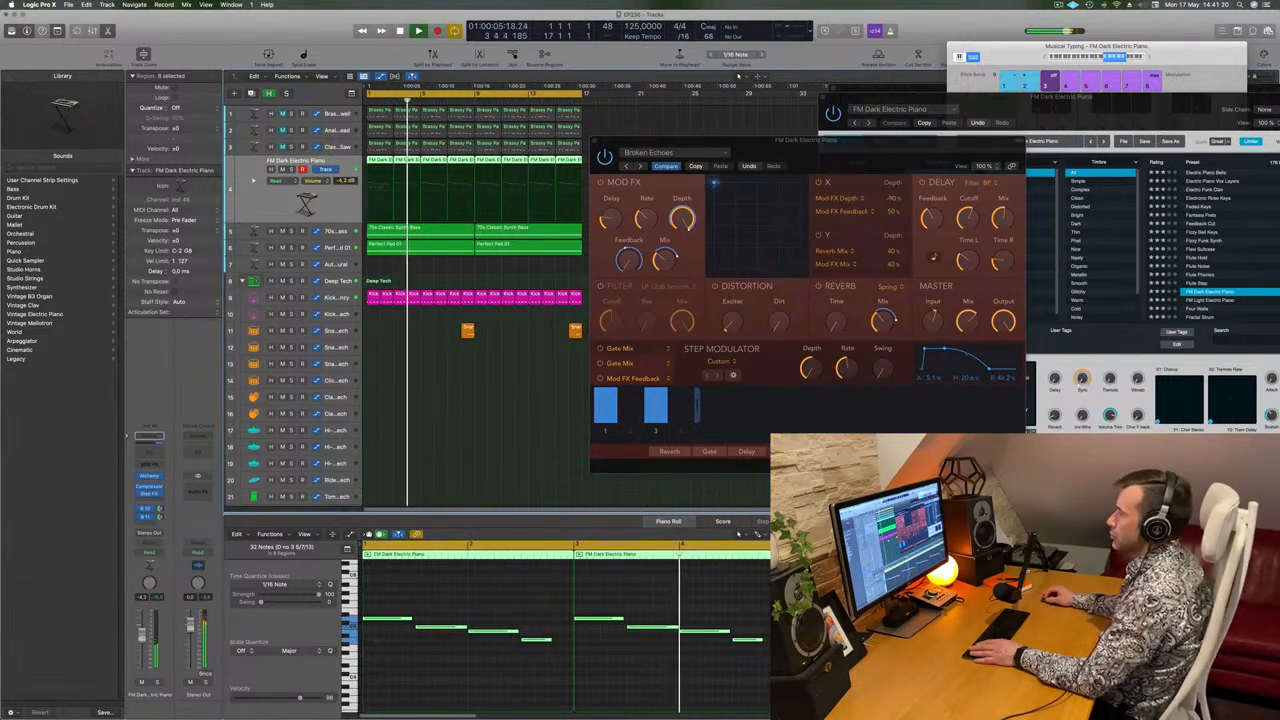
drag(892, 142, 777, 154)
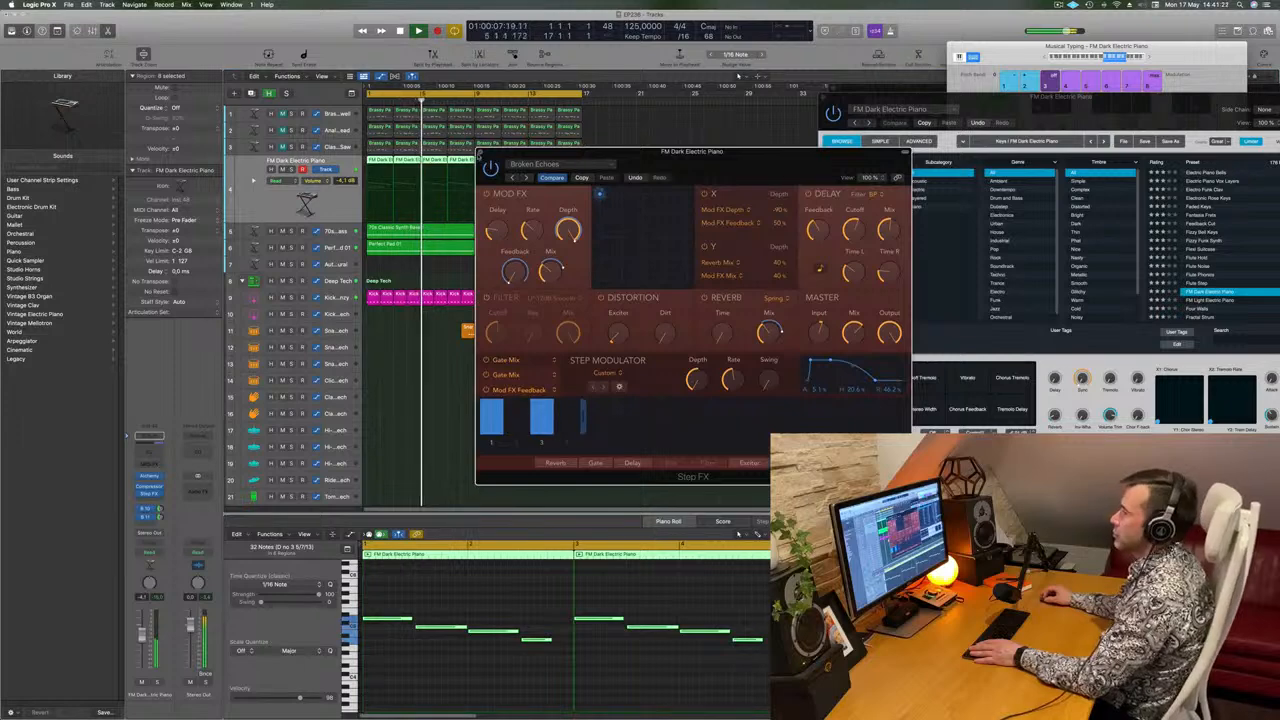
click(479, 152)
Duplicate the FM Dark Electric Piano track, mute the original, and copy its first two-bar region to the new track at bar 1.
key(Return)
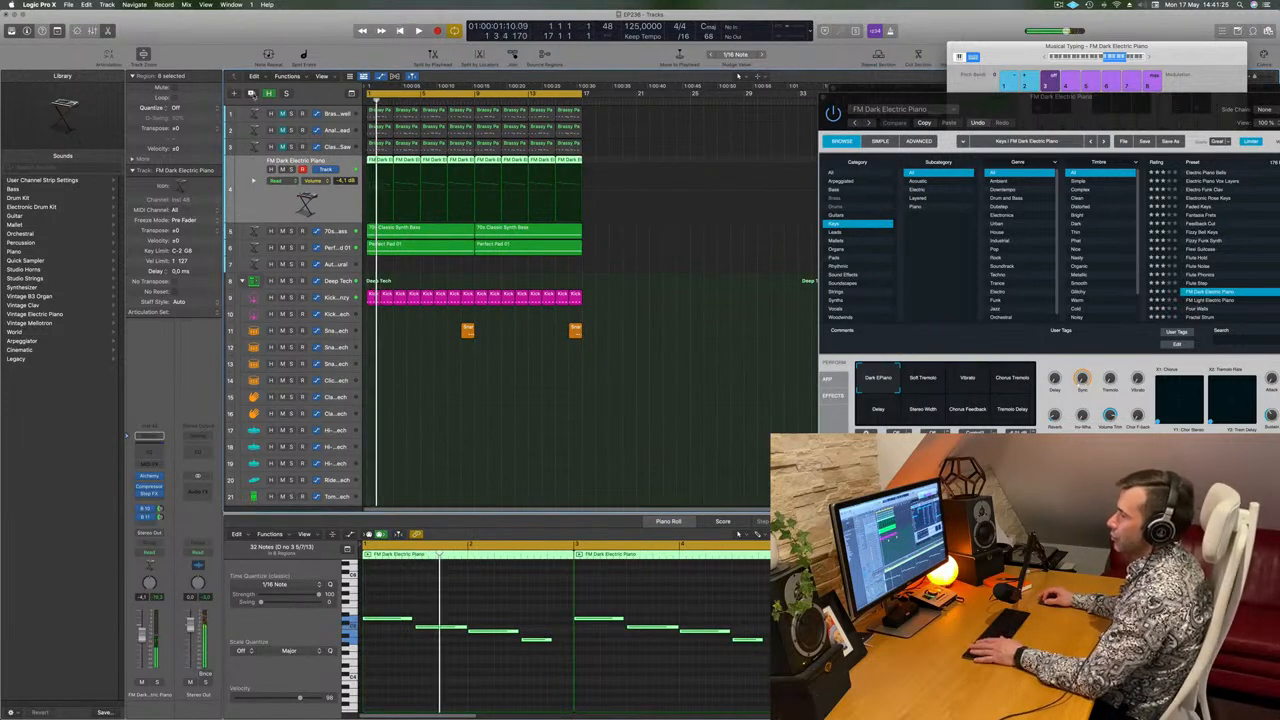
key(super+d)
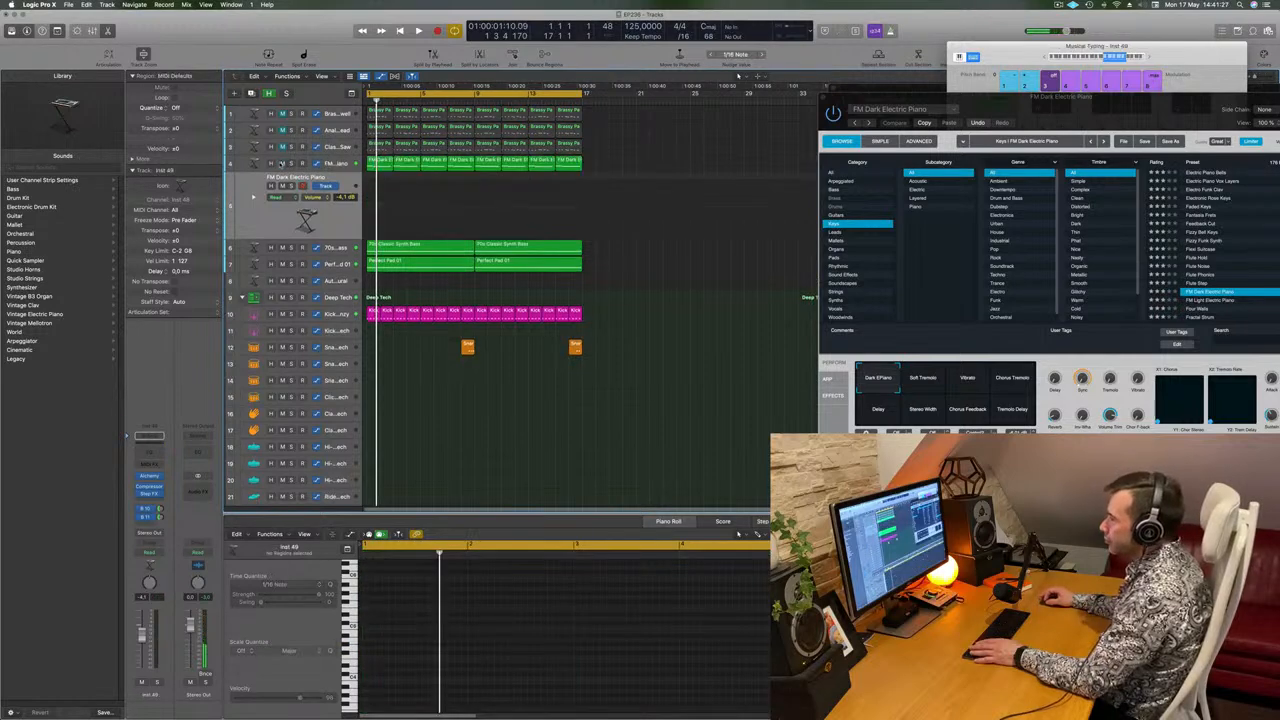
click(282, 163)
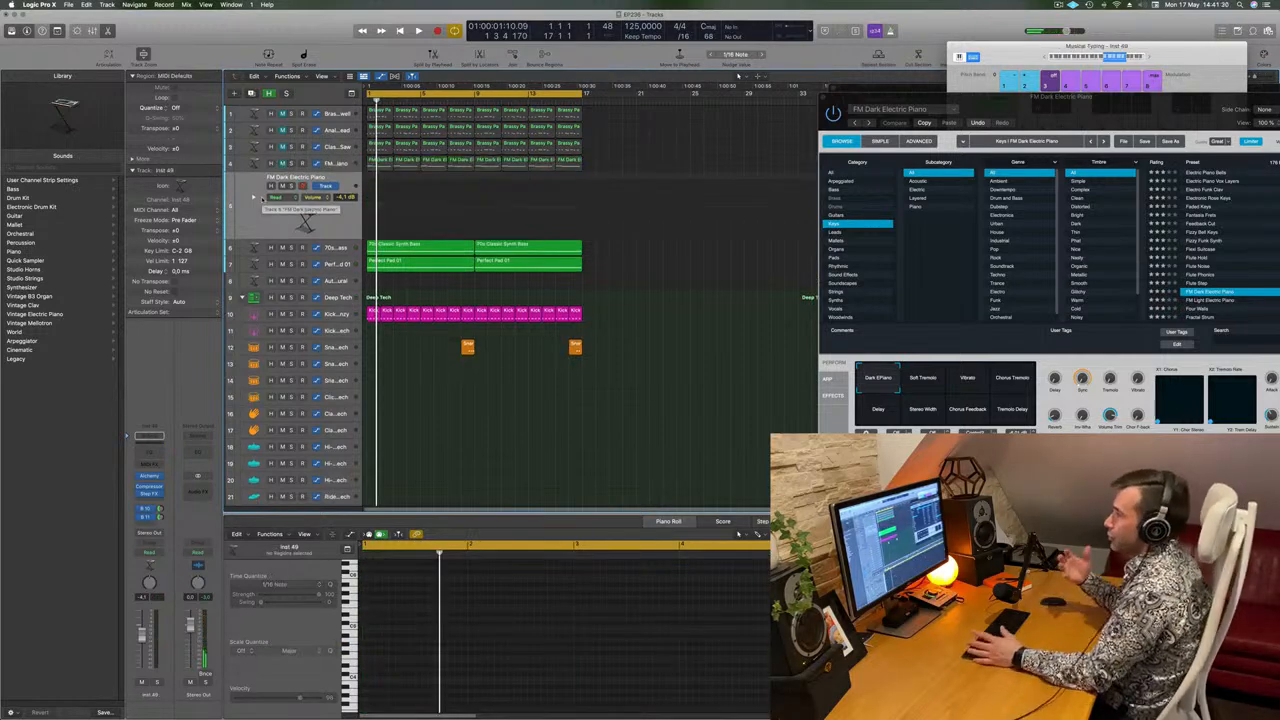
key(Return)
drag(382, 161, 380, 185)
Shorten the four notes of the copied piano region to brief stabs and copy them three sixteenths later, starting at 1 1 4 1.
key(space)
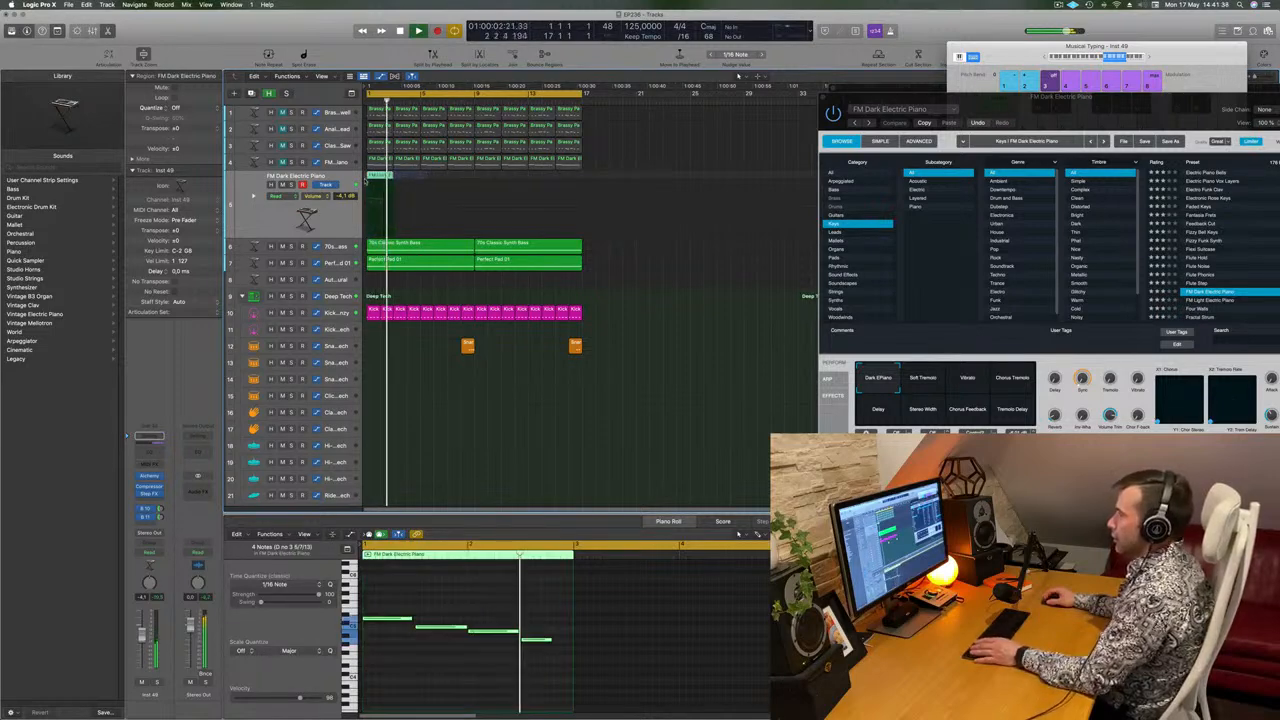
mouse_move(391, 596)
mouse_down()
mouse_move(524, 653)
mouse_move(502, 625)
mouse_move(387, 608)
mouse_up()
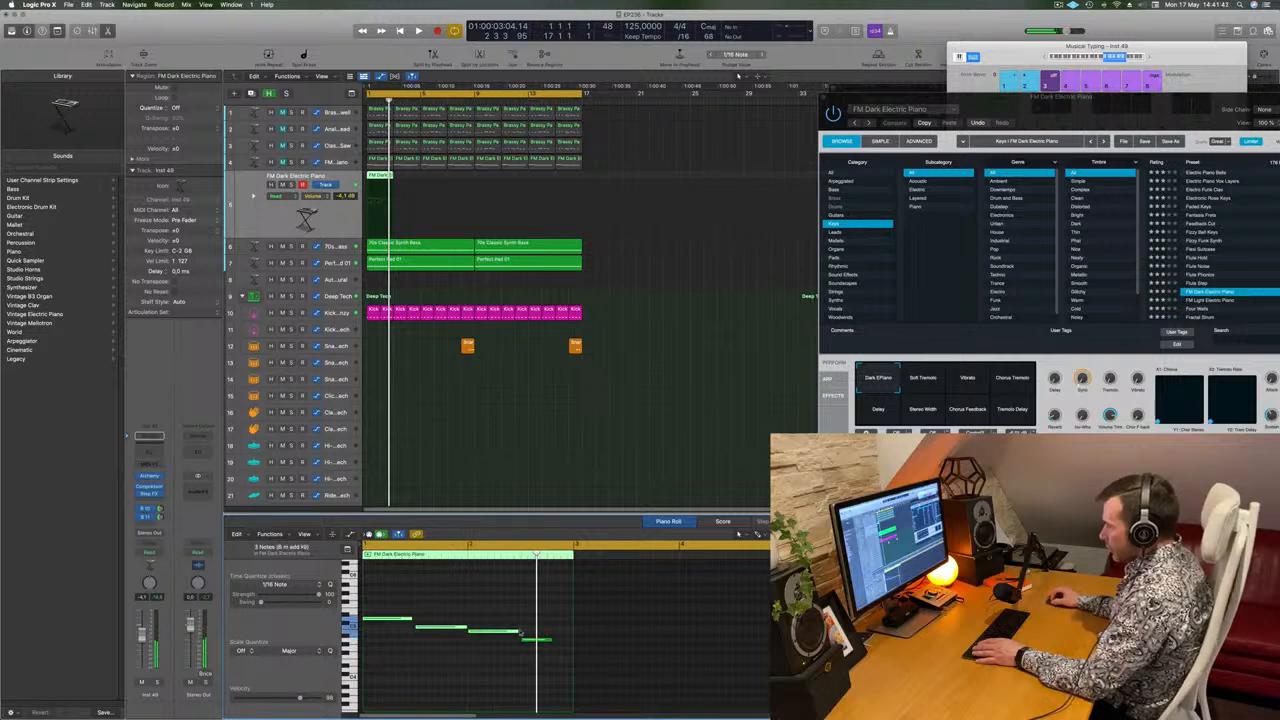
drag(520, 630, 488, 633)
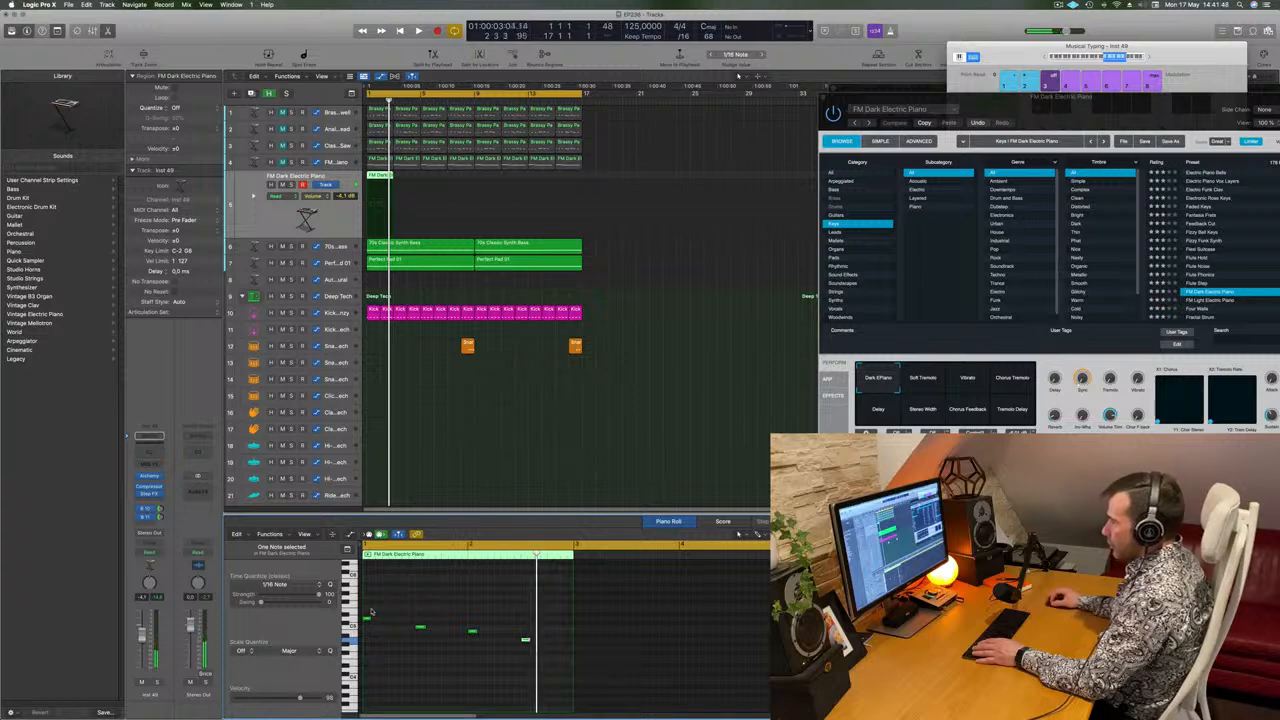
drag(556, 672, 394, 628)
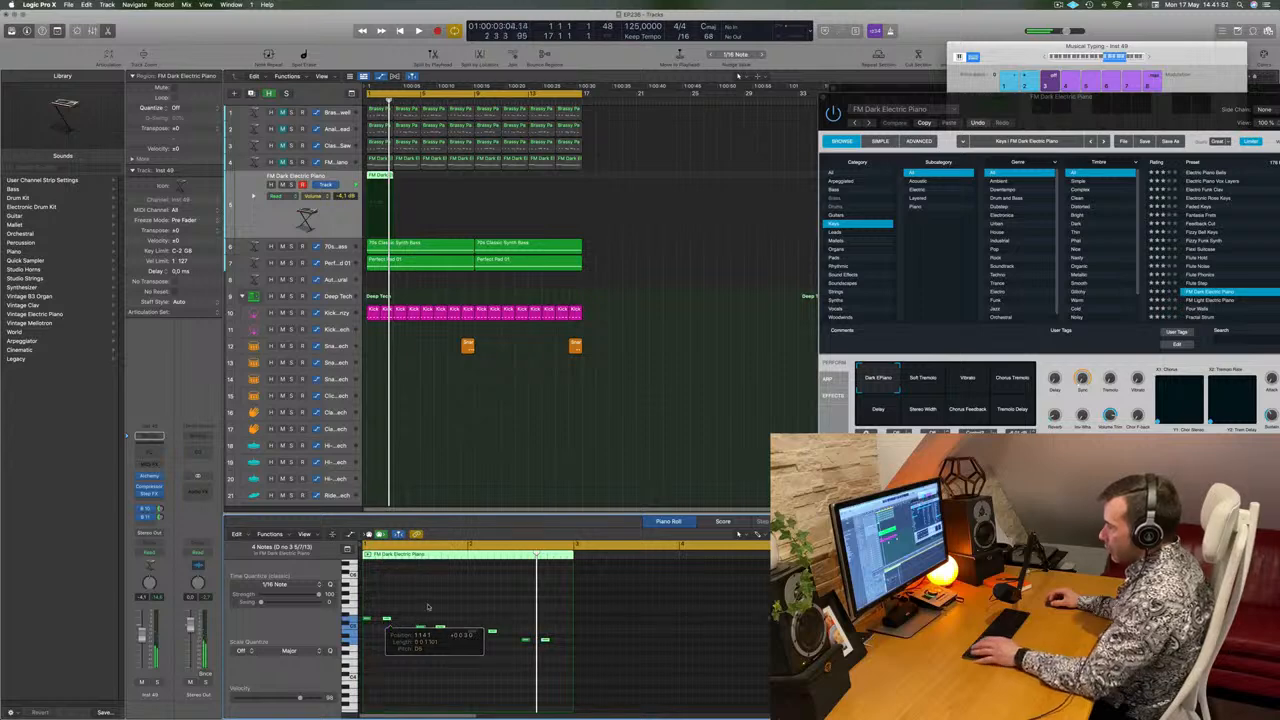
key(space)
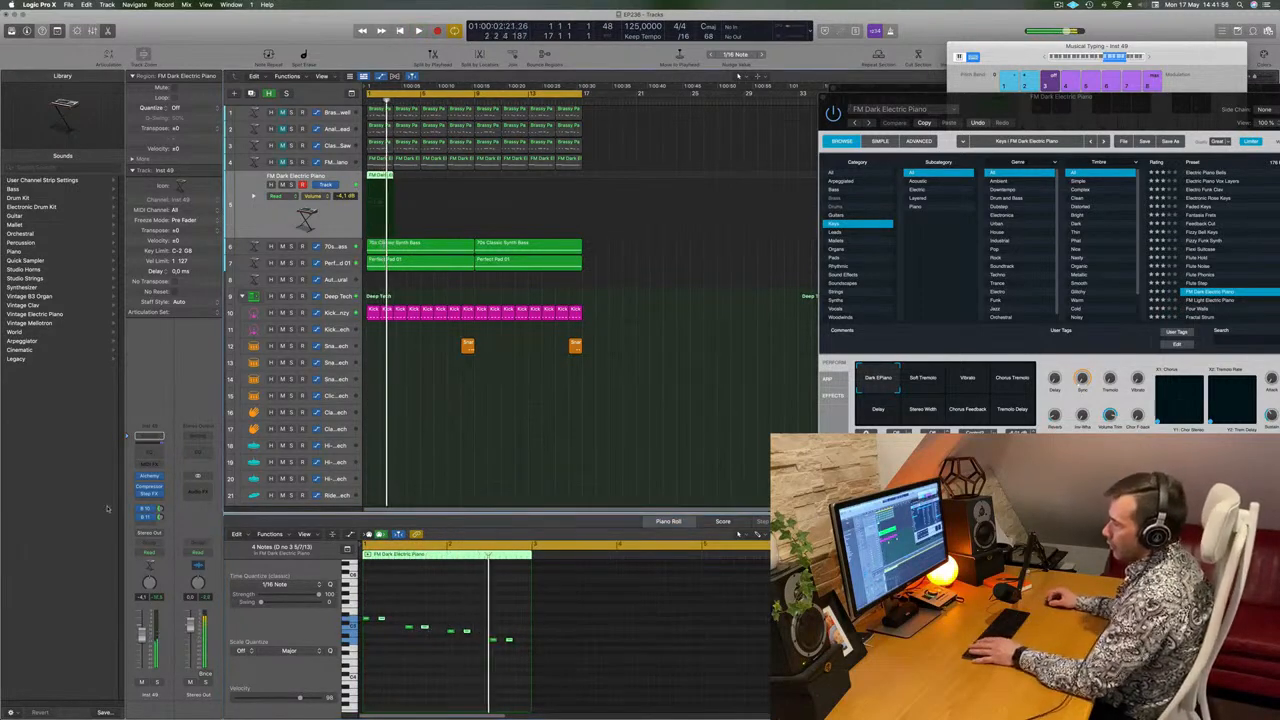
Open Alchemy on the duplicated track and audition its Keys presets, including Hammered Mallets and High Energy Lead, during playback.
click(146, 479)
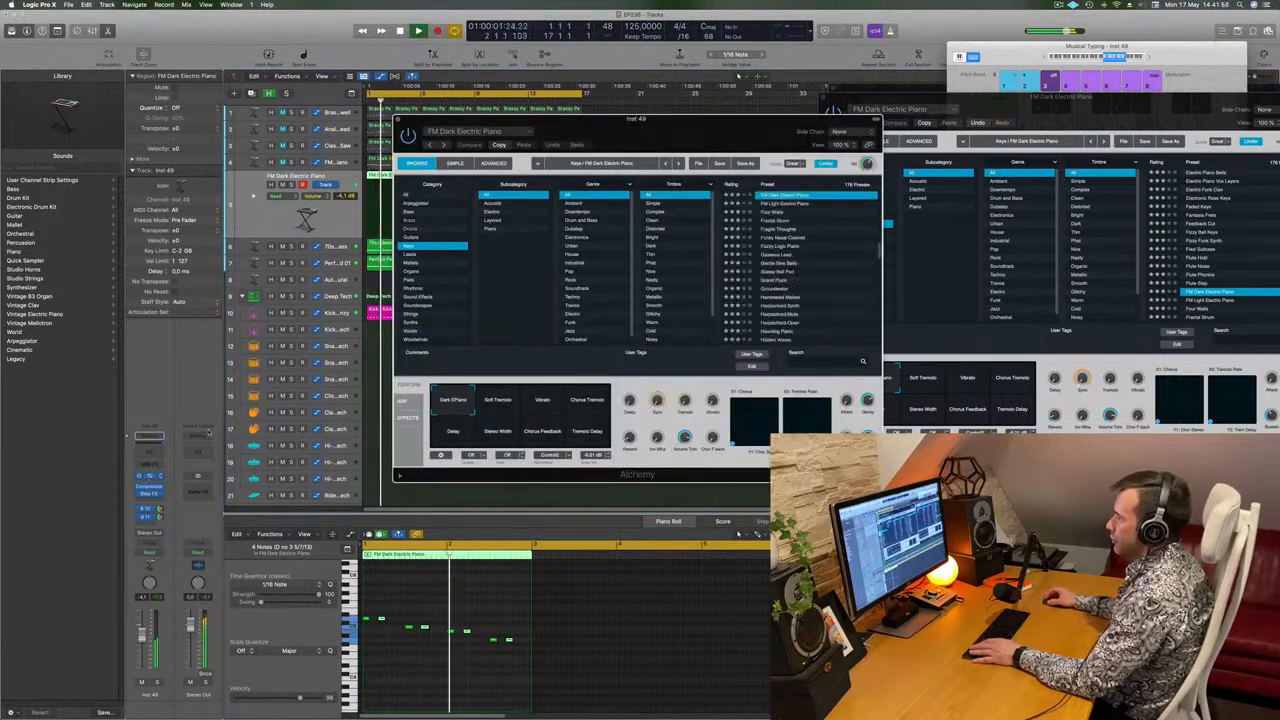
drag(640, 129, 621, 142)
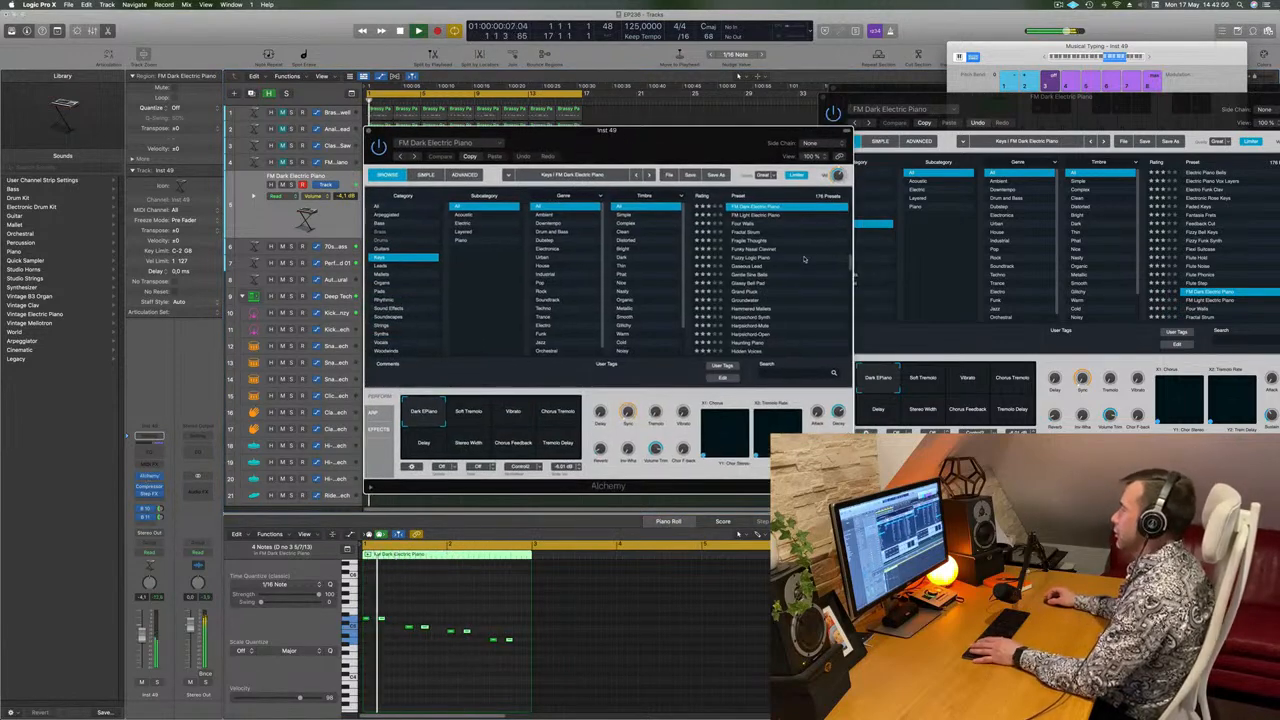
scroll(803, 259, down, 2)
drag(692, 149, 852, 115)
key(space)
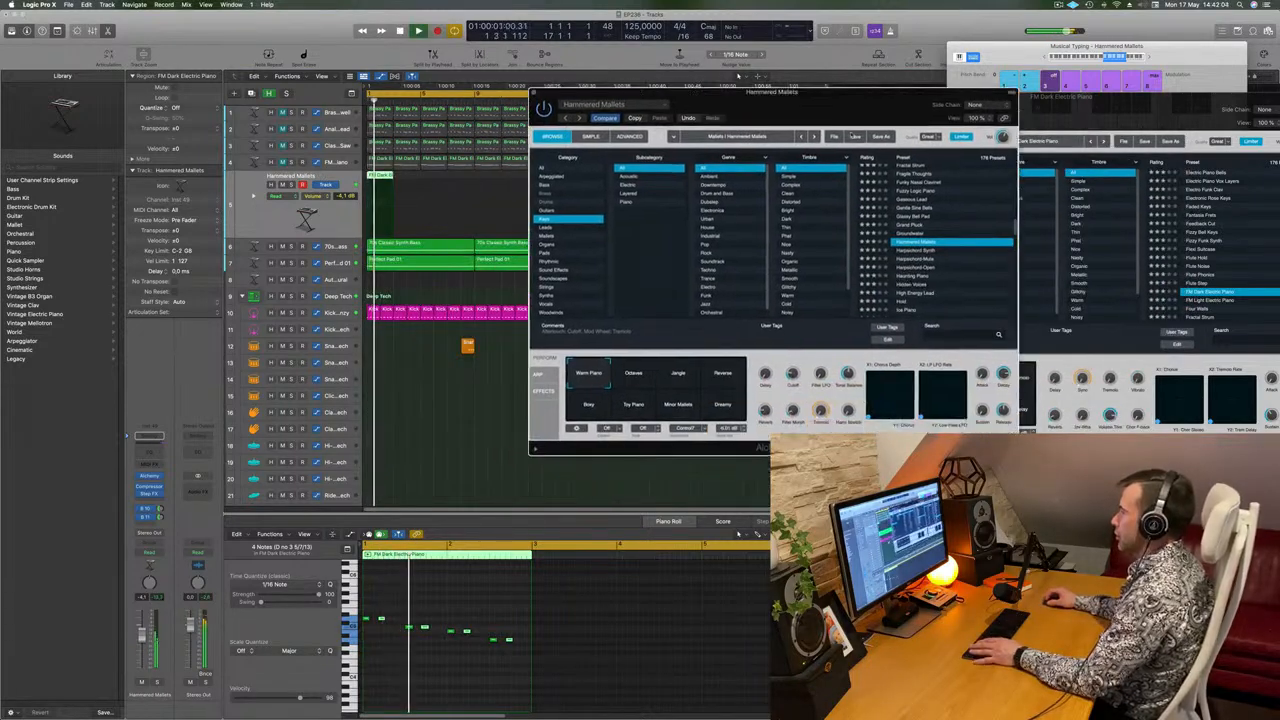
click(915, 277)
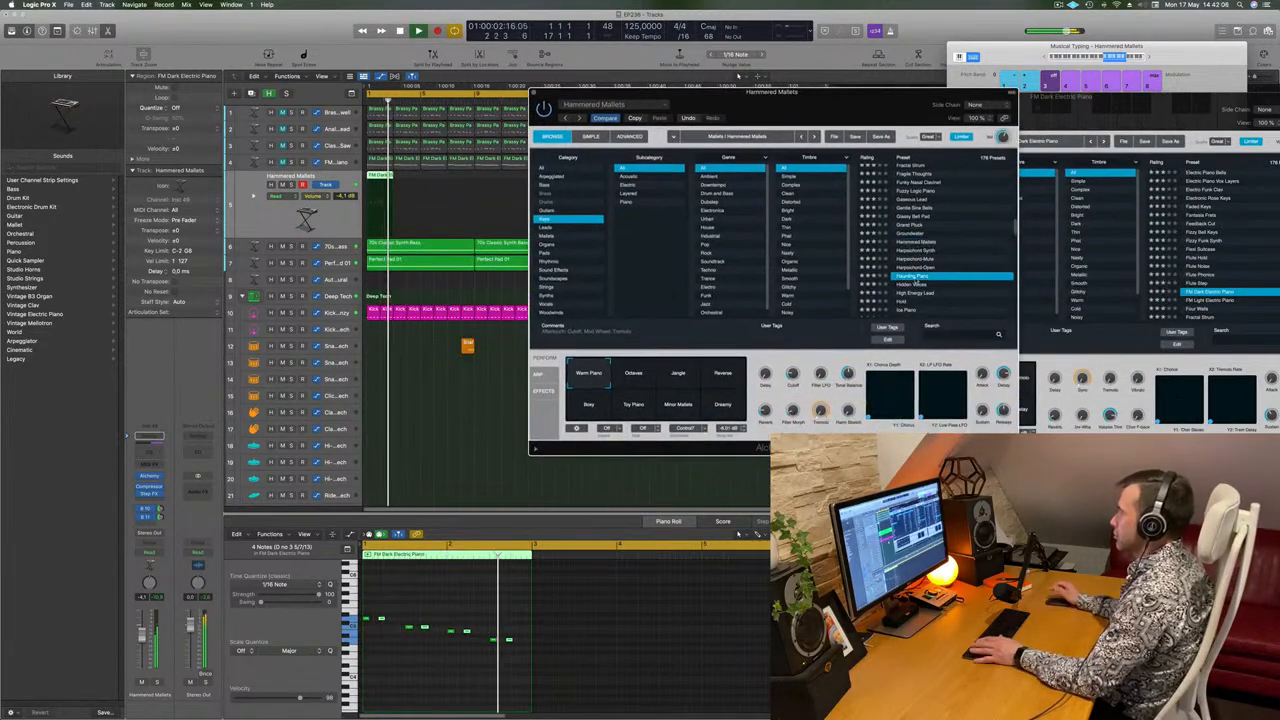
scroll(953, 262, down, 2)
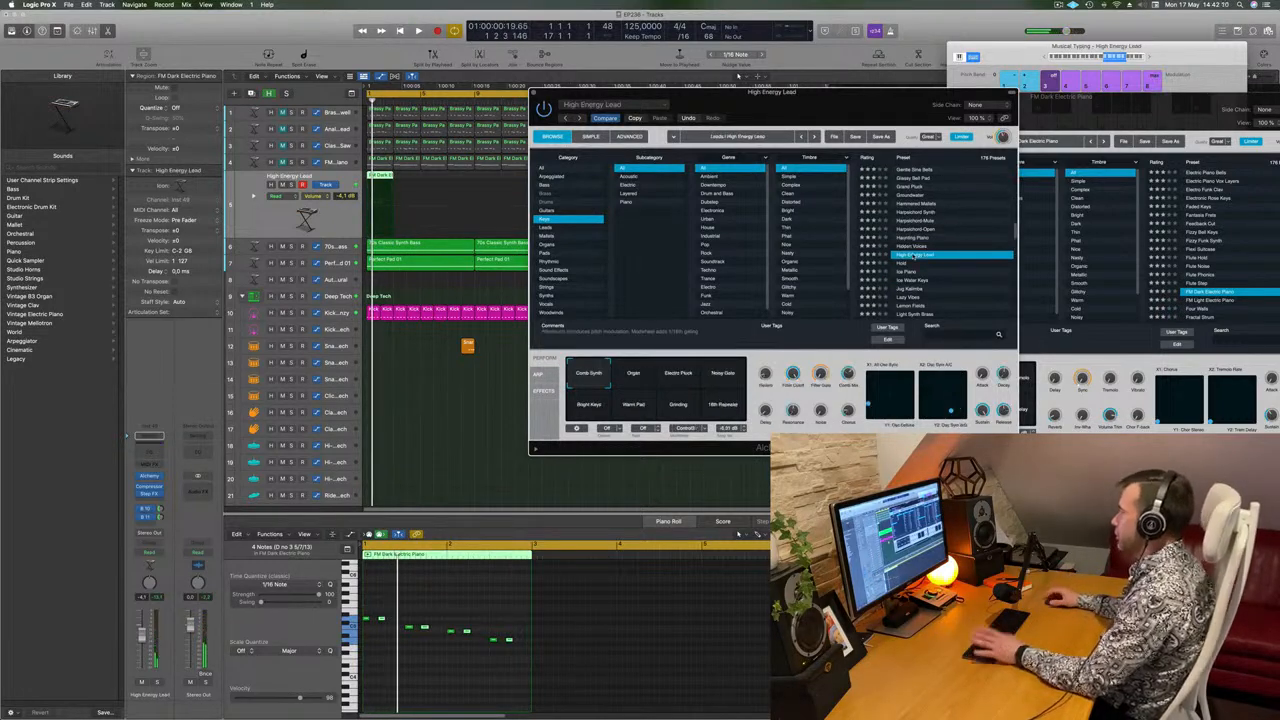
Lower the track volume to about -7.8 dB while auditioning the Ice Piano, Jug Kalimba, Lemon Fields and Lonely Beacon presets.
click(142, 636)
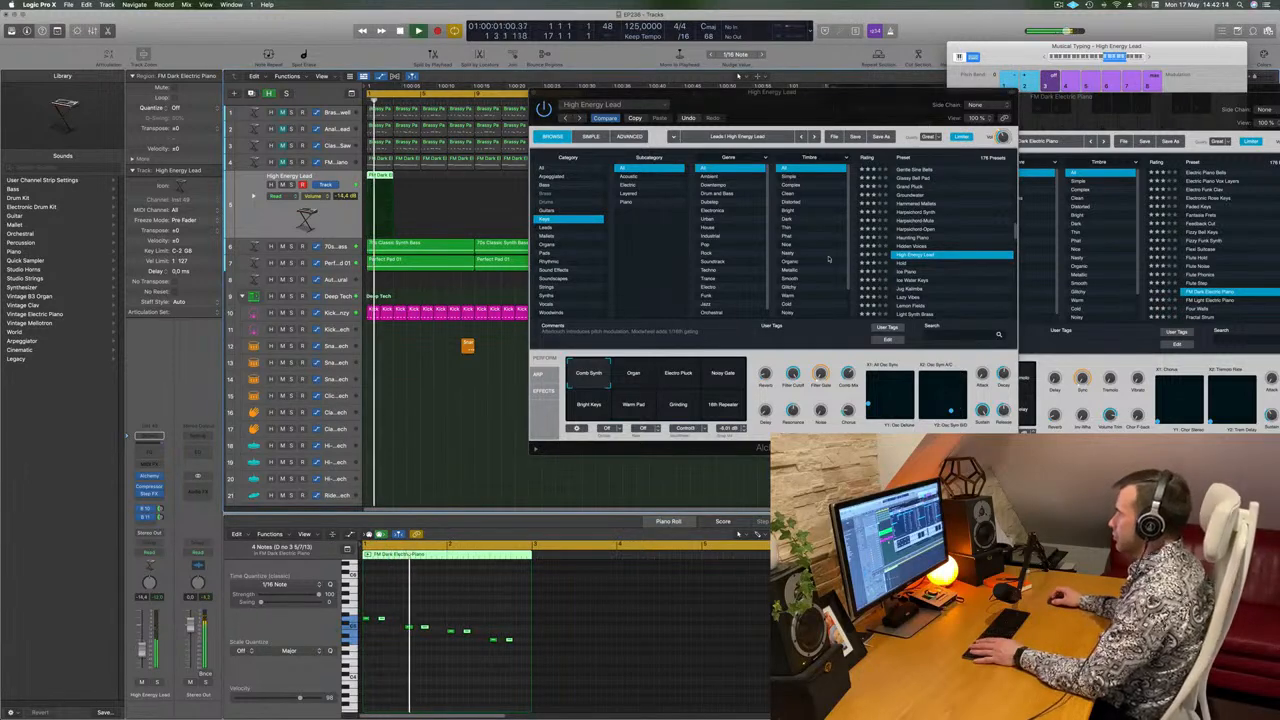
click(945, 271)
scroll(953, 253, down, 2)
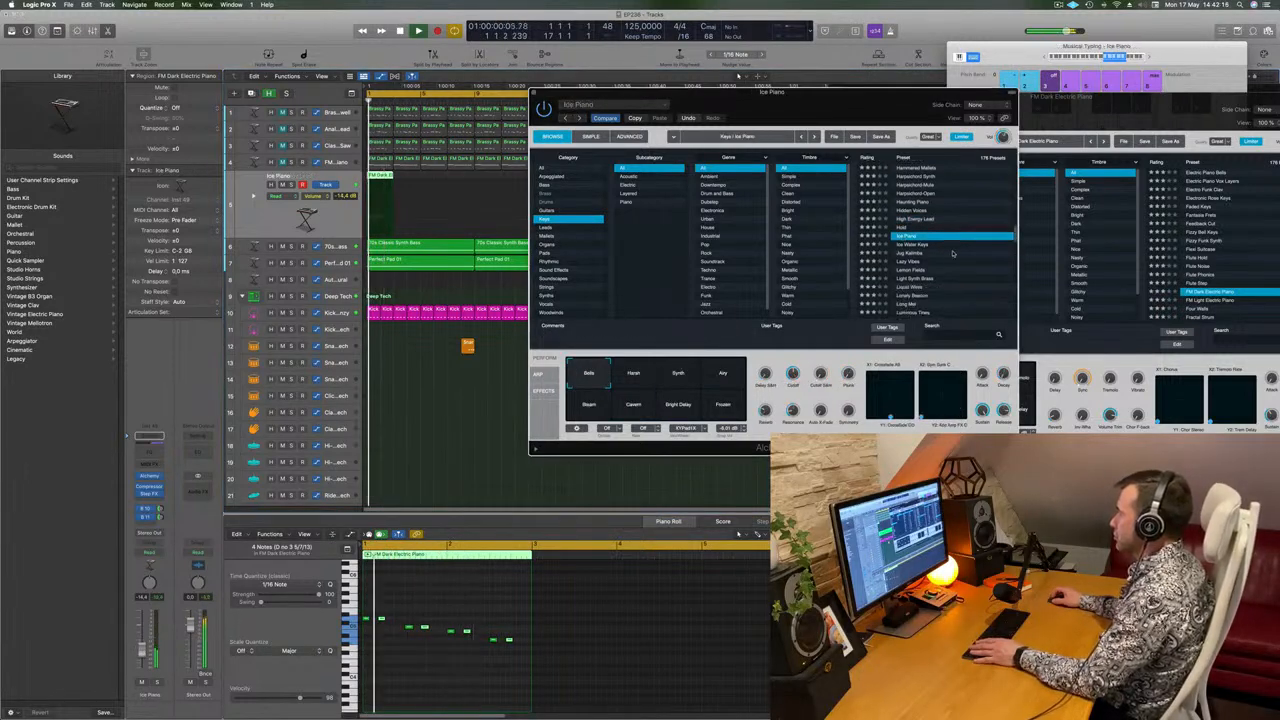
click(920, 254)
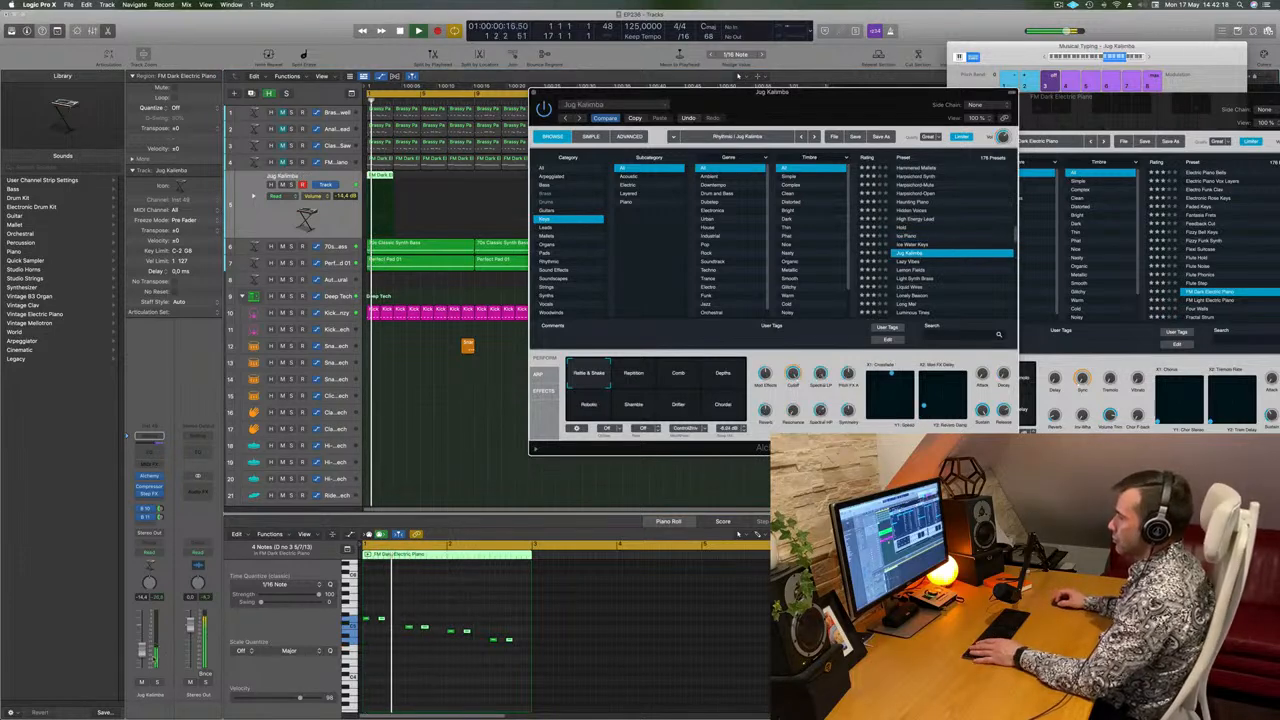
scroll(951, 286, down, 1)
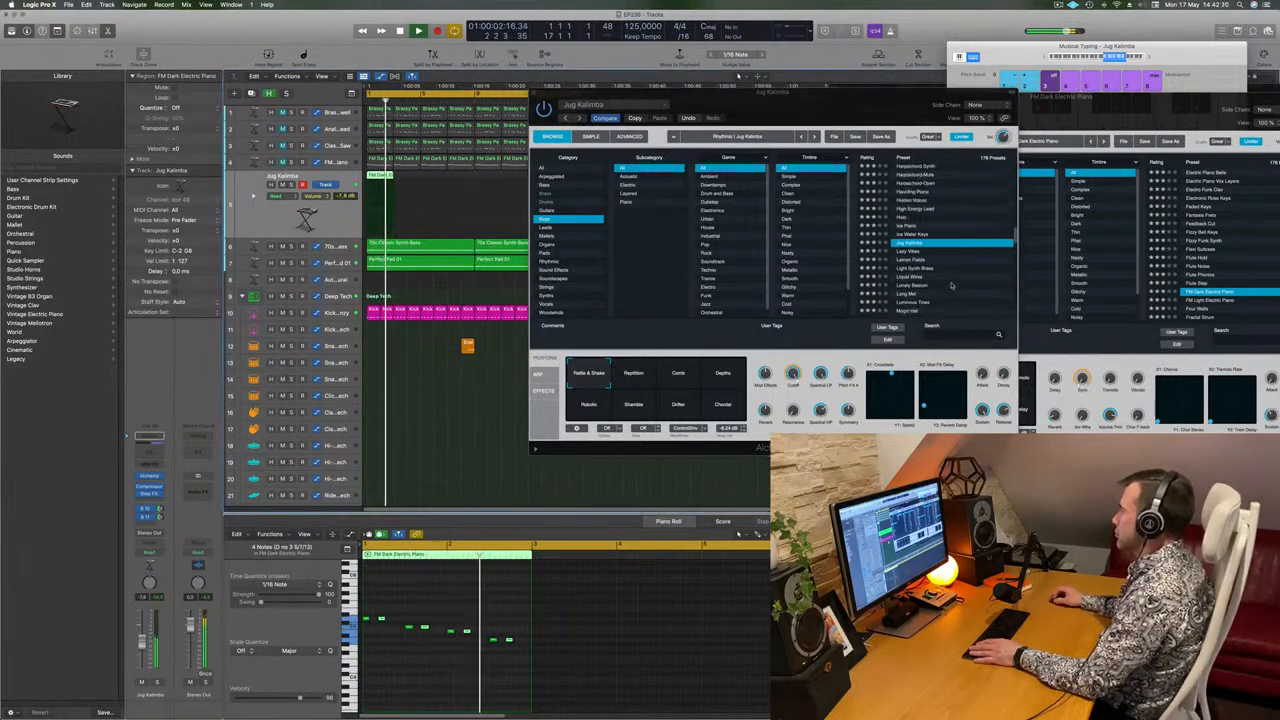
click(913, 260)
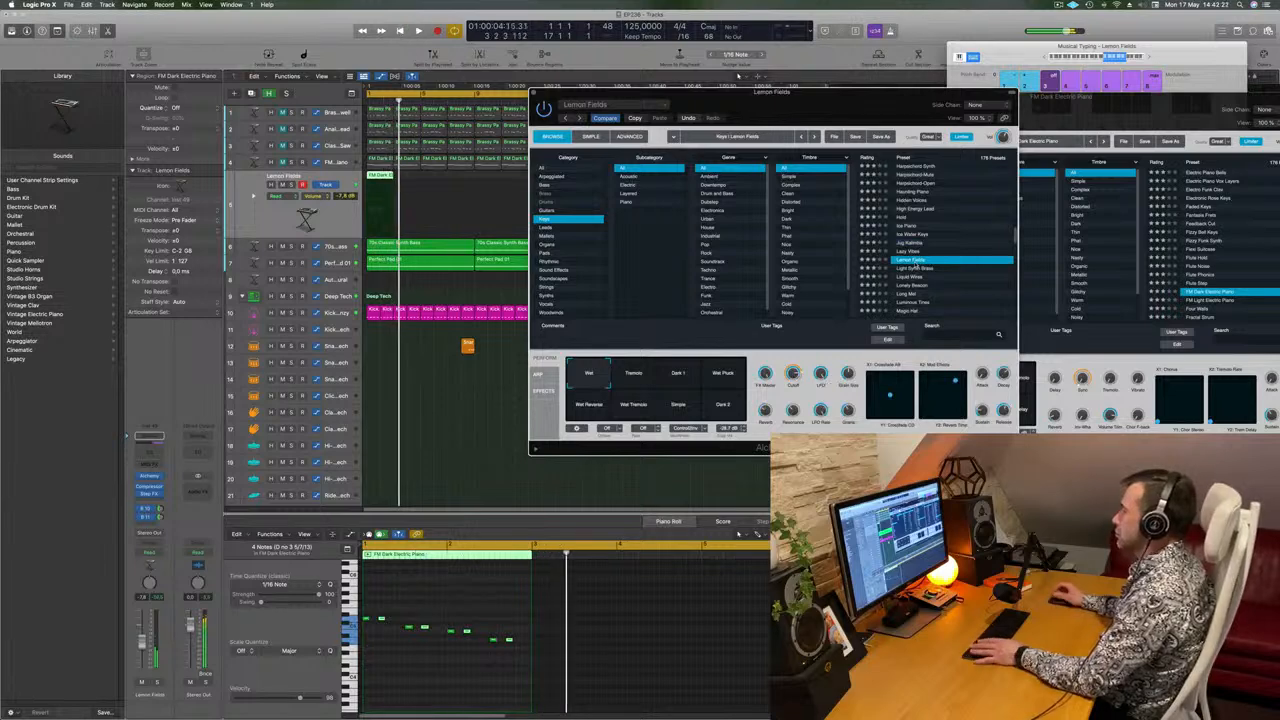
scroll(922, 266, down, 2)
click(926, 266)
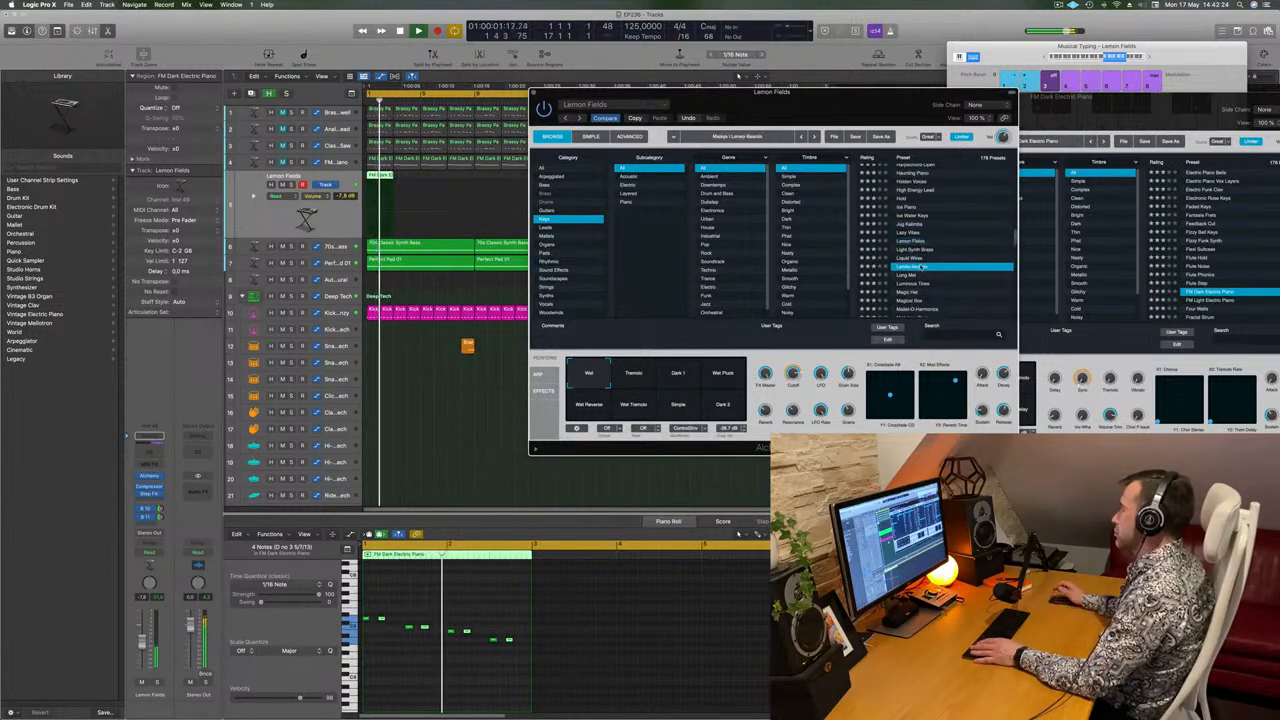
scroll(939, 266, down, 2)
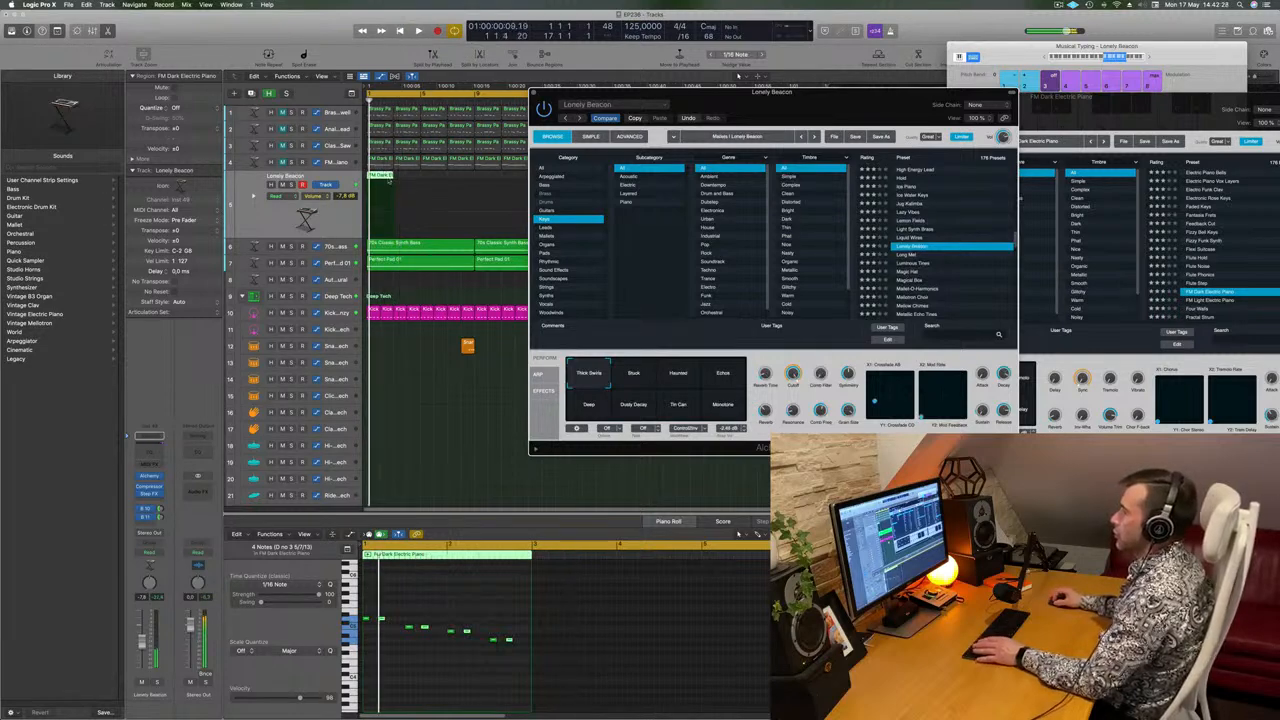
Repeat the edited two-bar region along the track so it fills the cycle up to bar 17.
drag(712, 102, 688, 147)
key(super+r)
key(super+r)
key(space)
Audition Magic Hat with its Bright Delay snapshot and Magical Box, and load the Mallet-O-Harmonics preset.
scroll(934, 320, down, 1)
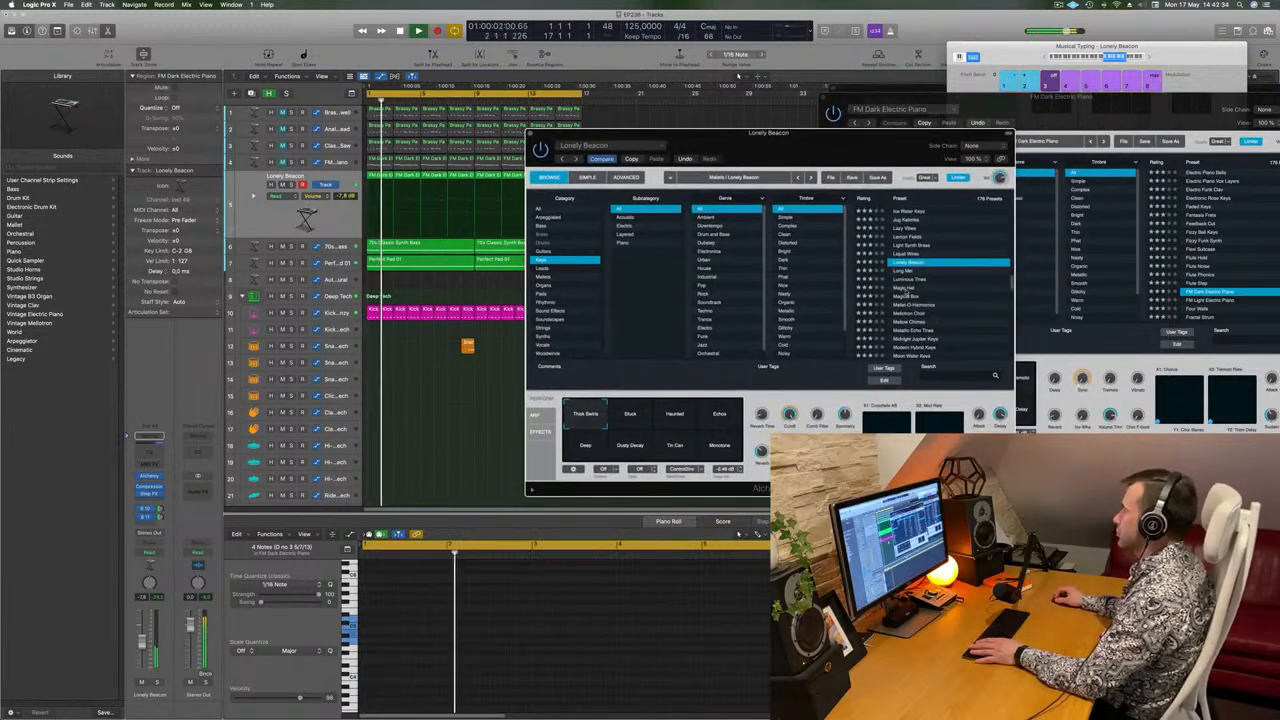
click(903, 288)
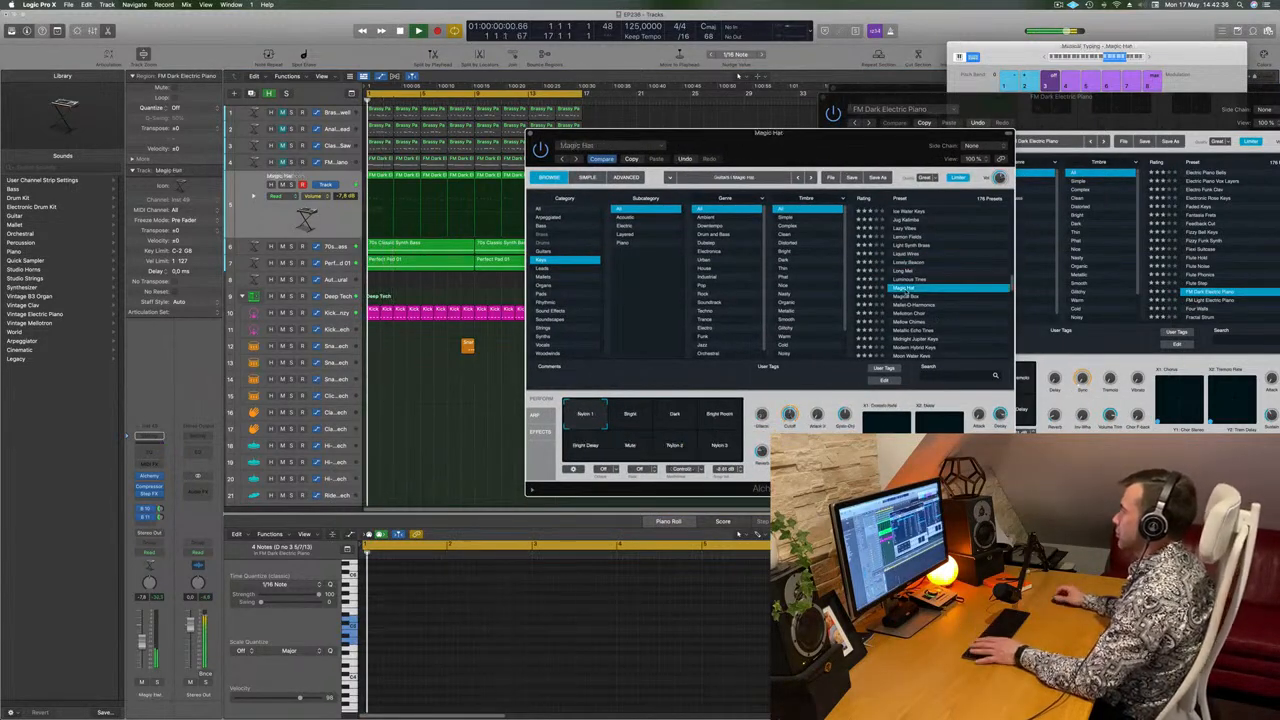
scroll(955, 288, down, 2)
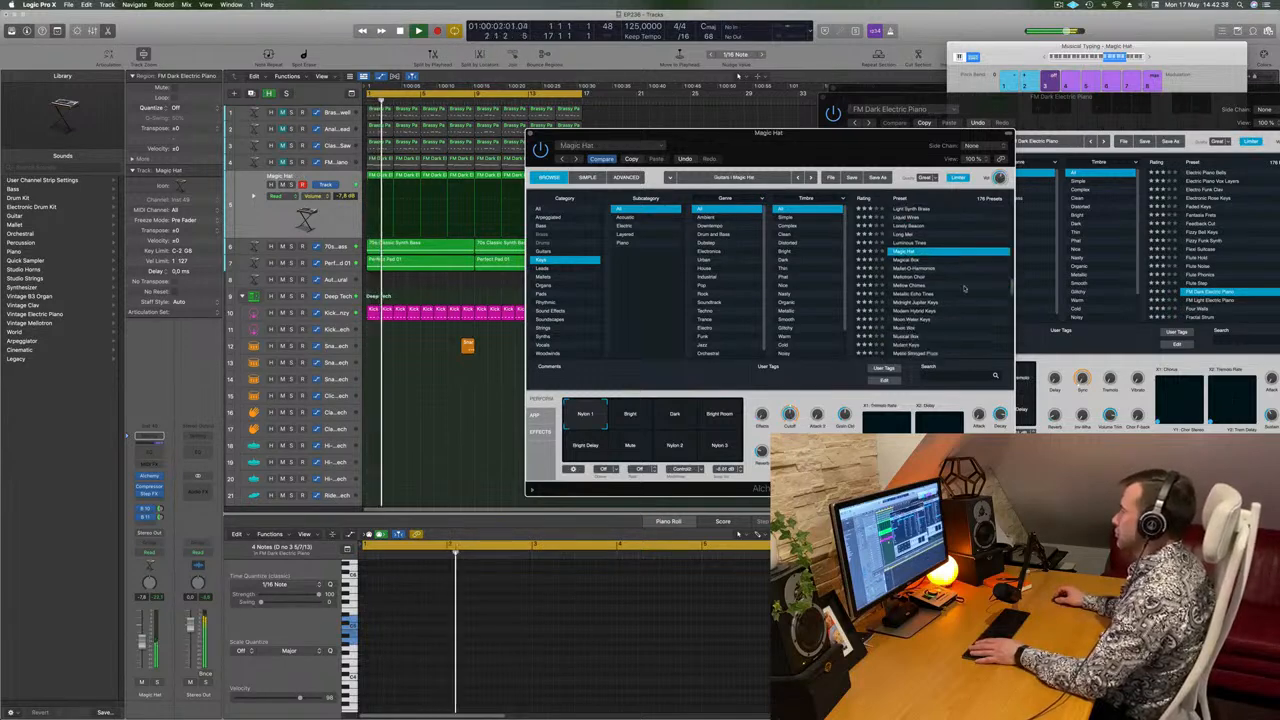
click(632, 418)
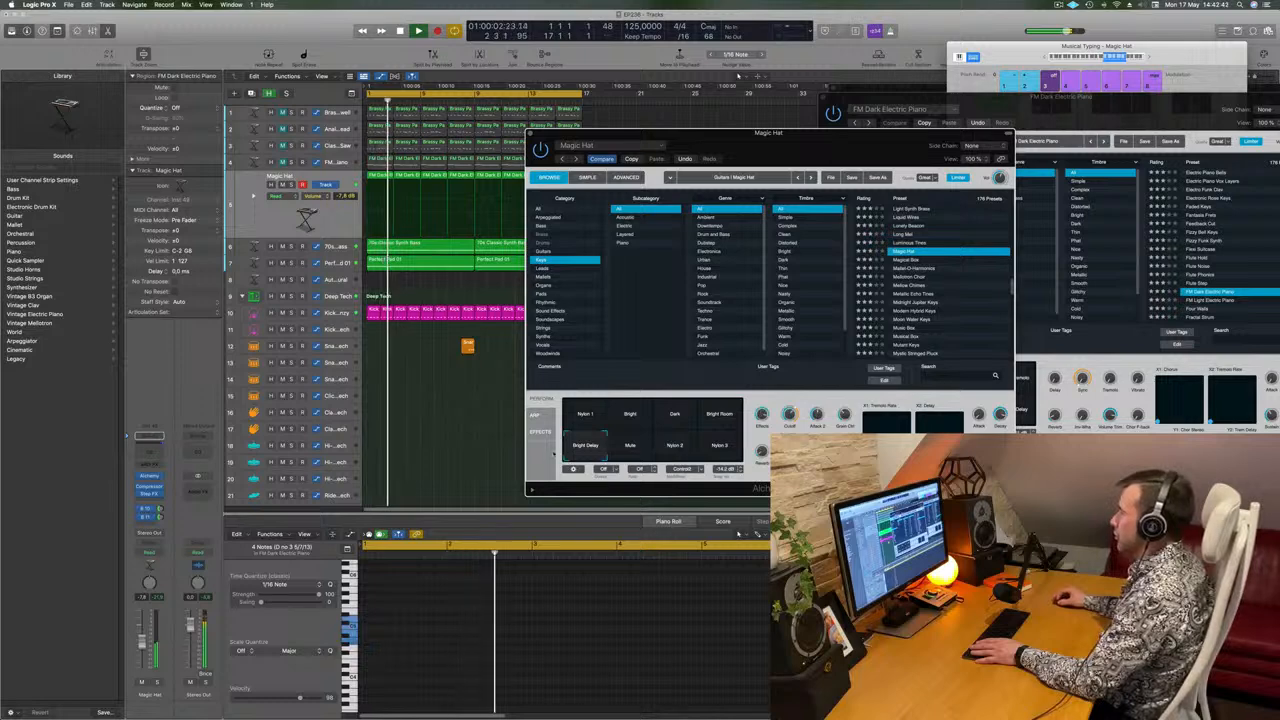
click(906, 262)
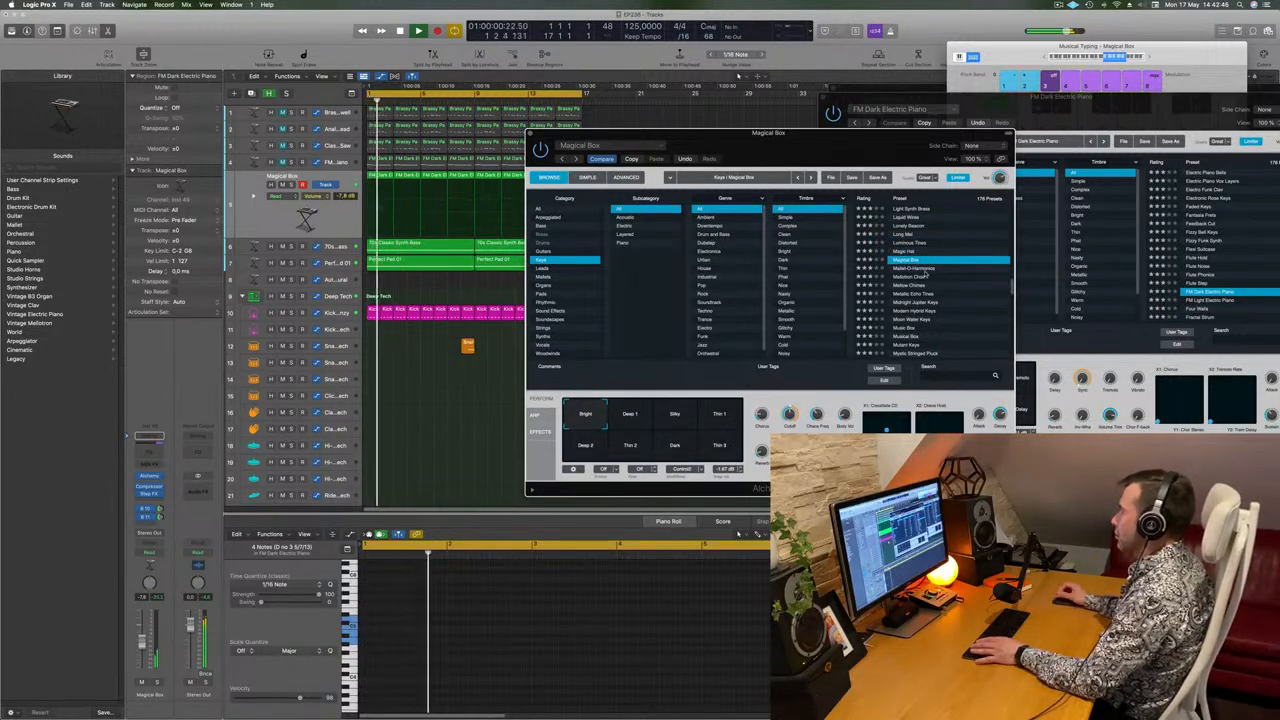
click(926, 269)
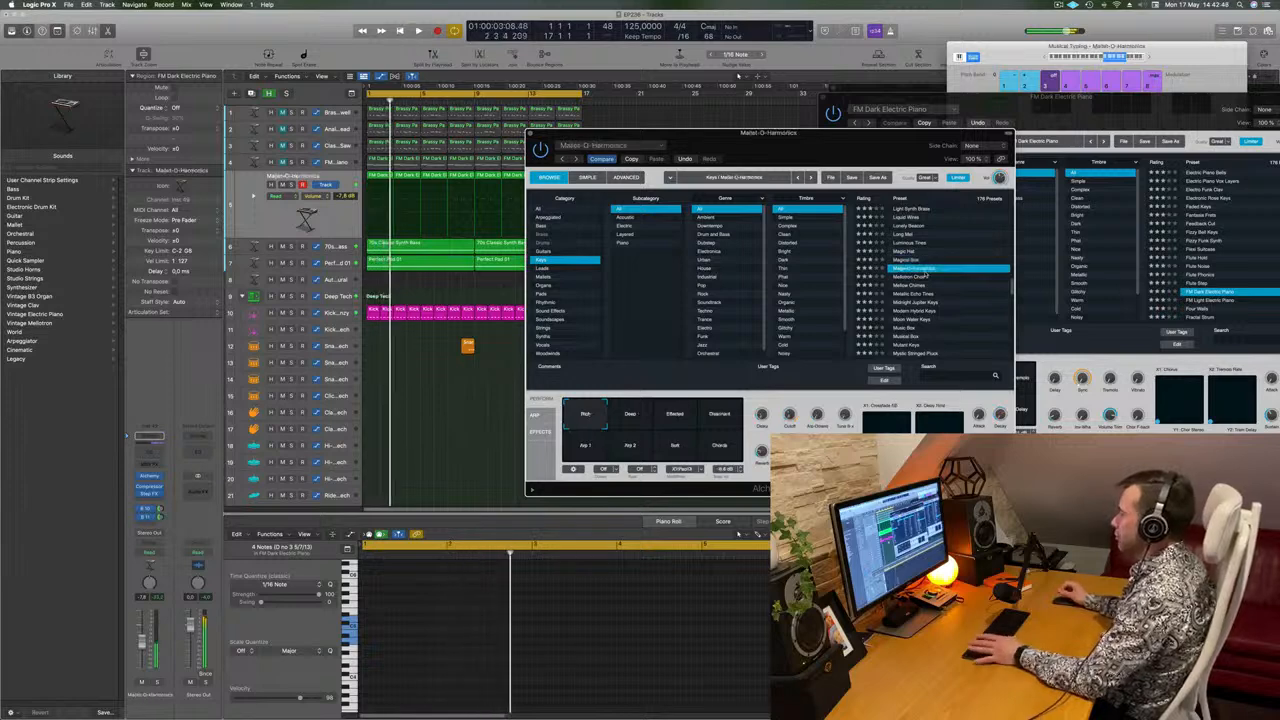
Select all regions on the Mallet-O-Harmonics track and transpose all their notes down one octave.
drag(831, 150, 860, 144)
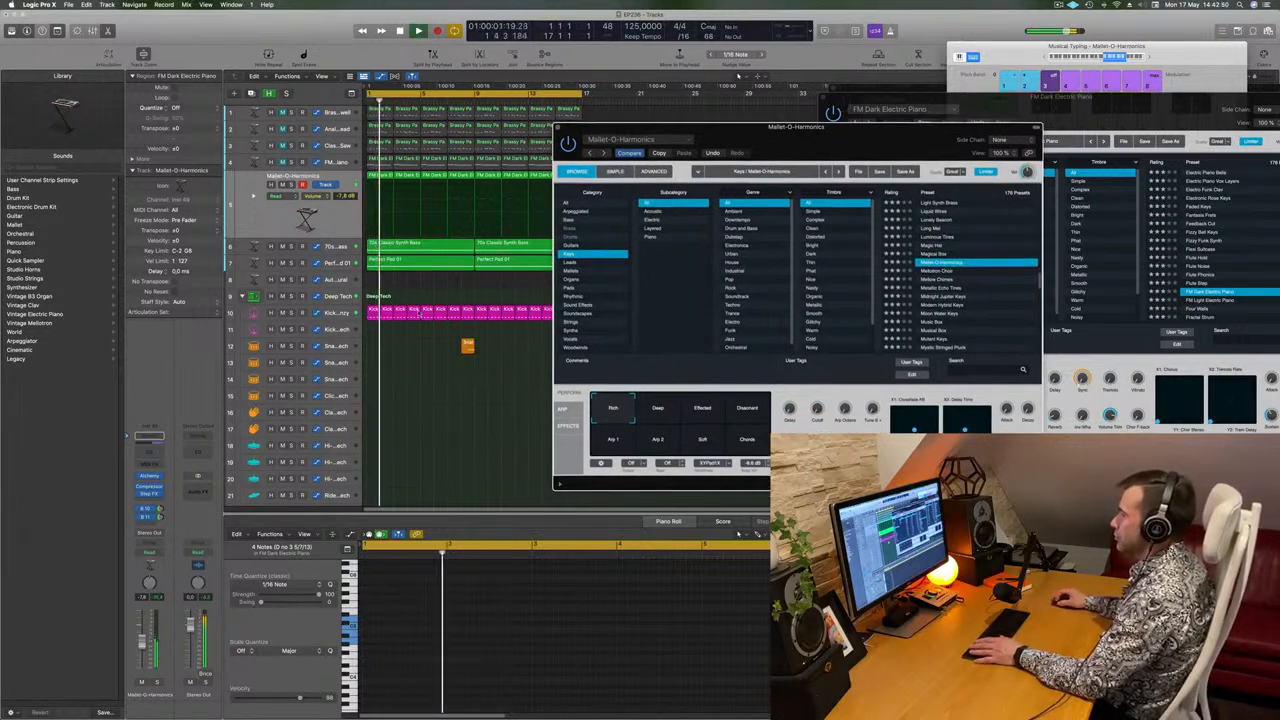
drag(761, 149, 951, 95)
drag(592, 178, 384, 180)
click(434, 586)
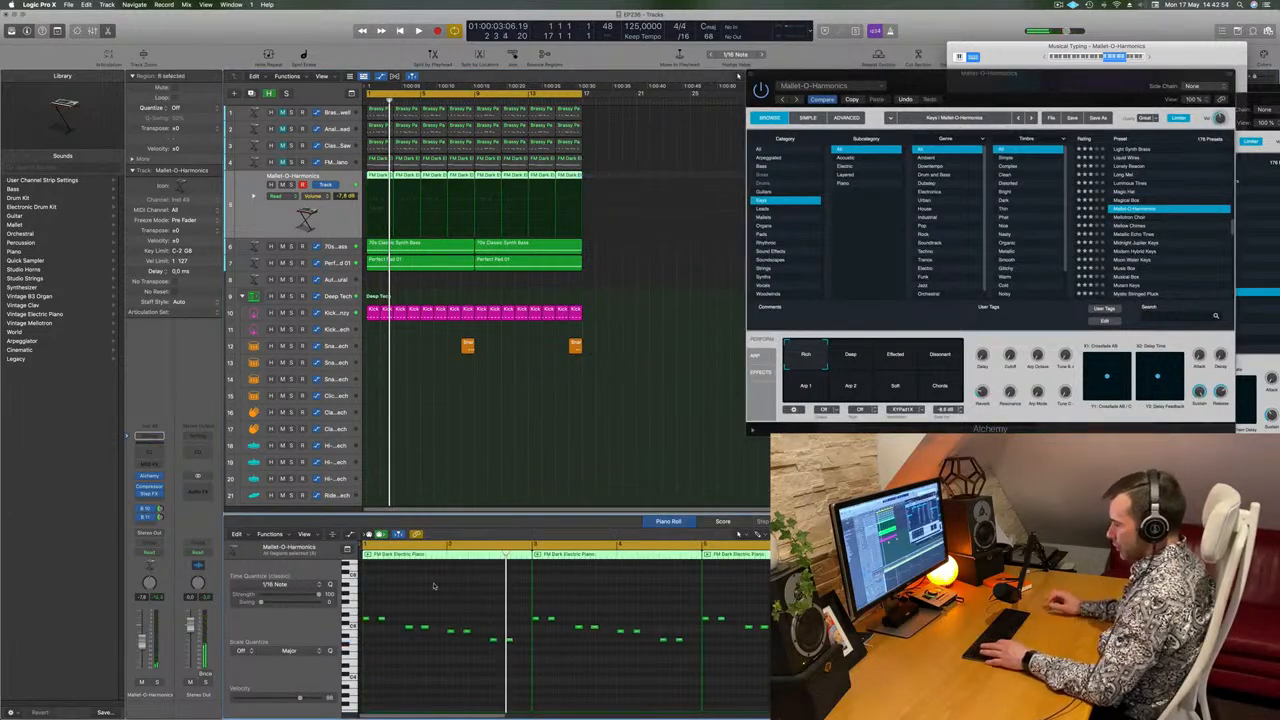
scroll(434, 586, up, 3)
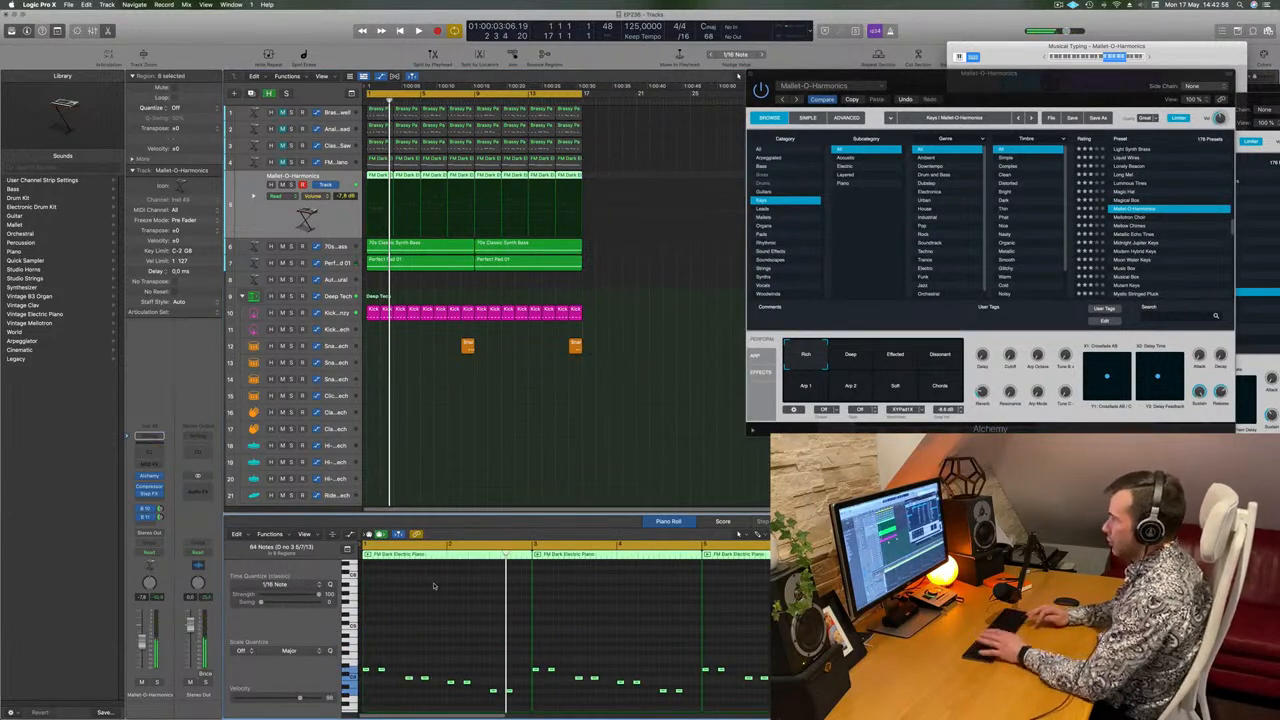
key(space)
Try Alchemy's performance snapshots, blend the sound between Deep and Effected, and set the track volume to -5.7 dB.
drag(1043, 91, 821, 154)
click(672, 420)
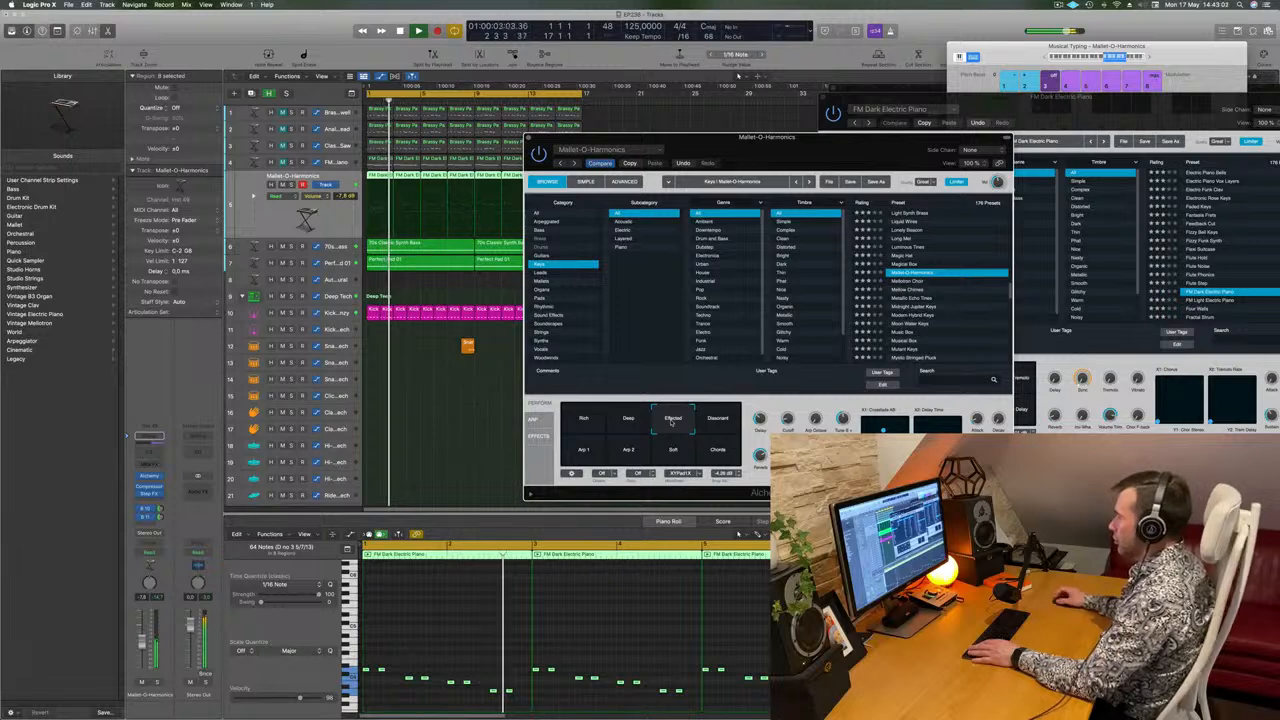
click(722, 421)
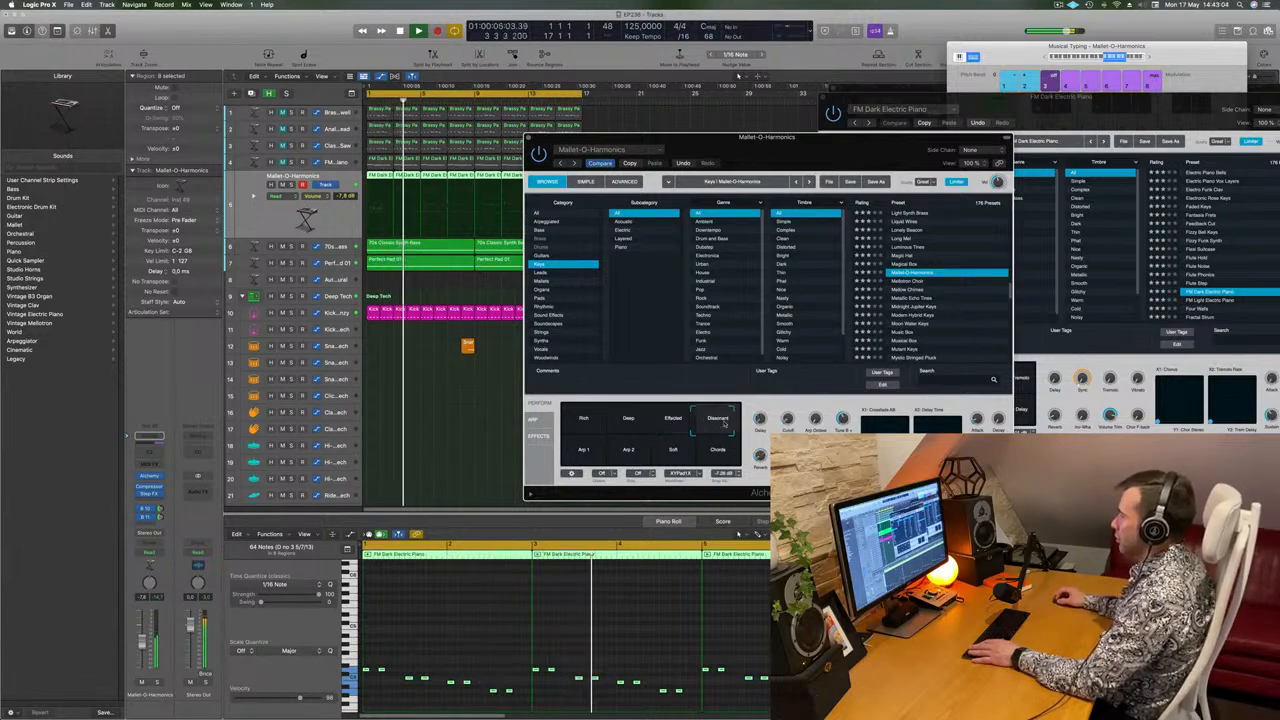
click(640, 448)
click(655, 421)
mouse_move(655, 421)
mouse_down()
mouse_move(595, 420)
mouse_move(672, 419)
mouse_move(646, 419)
mouse_up()
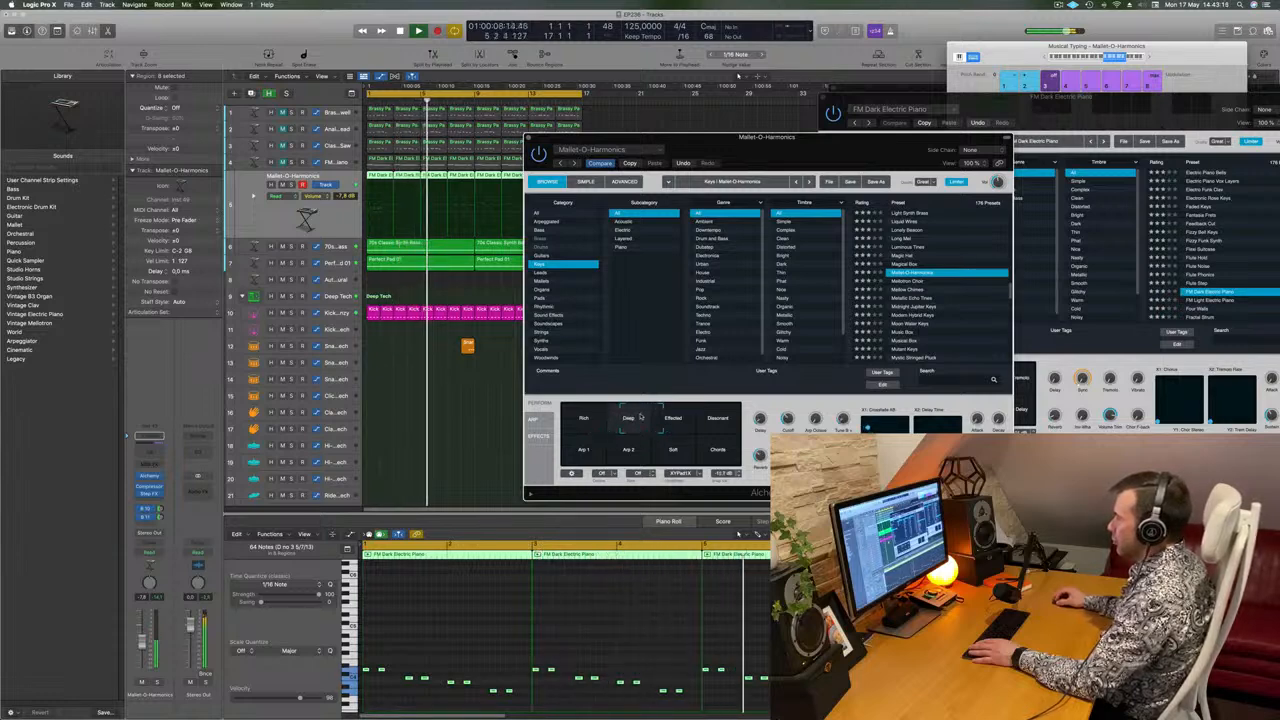
drag(627, 418, 650, 416)
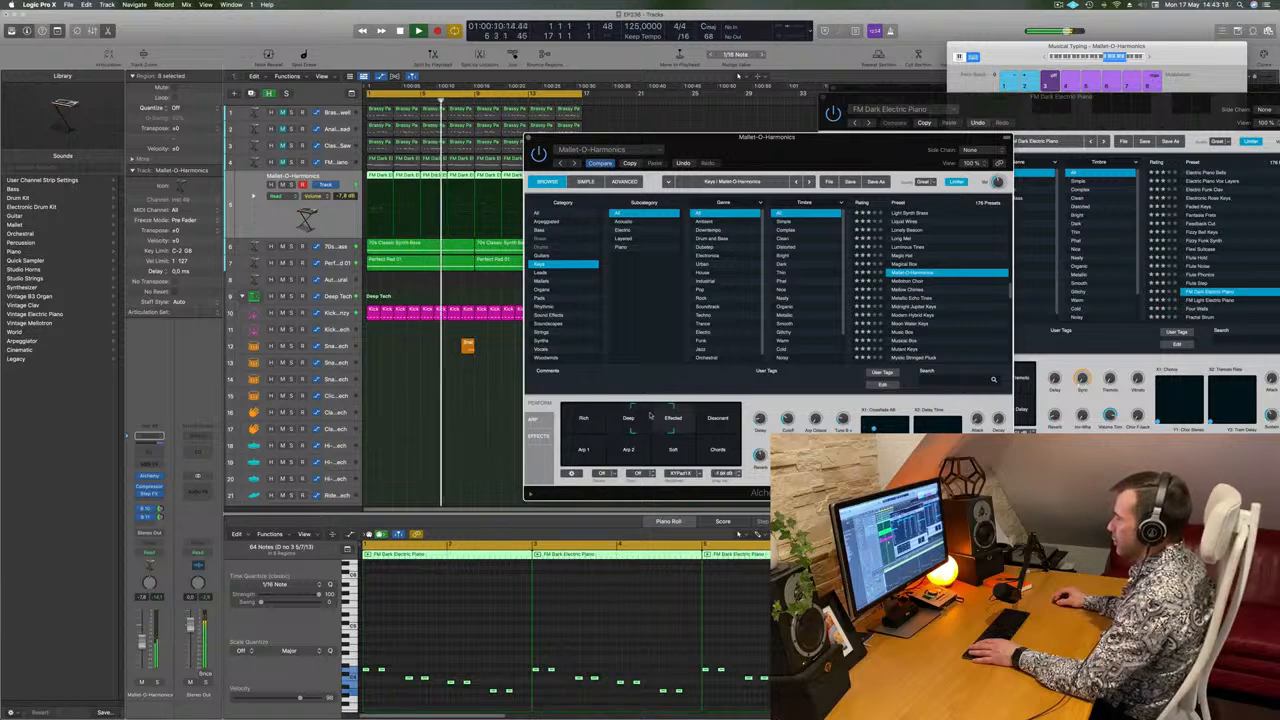
drag(840, 137, 1012, 59)
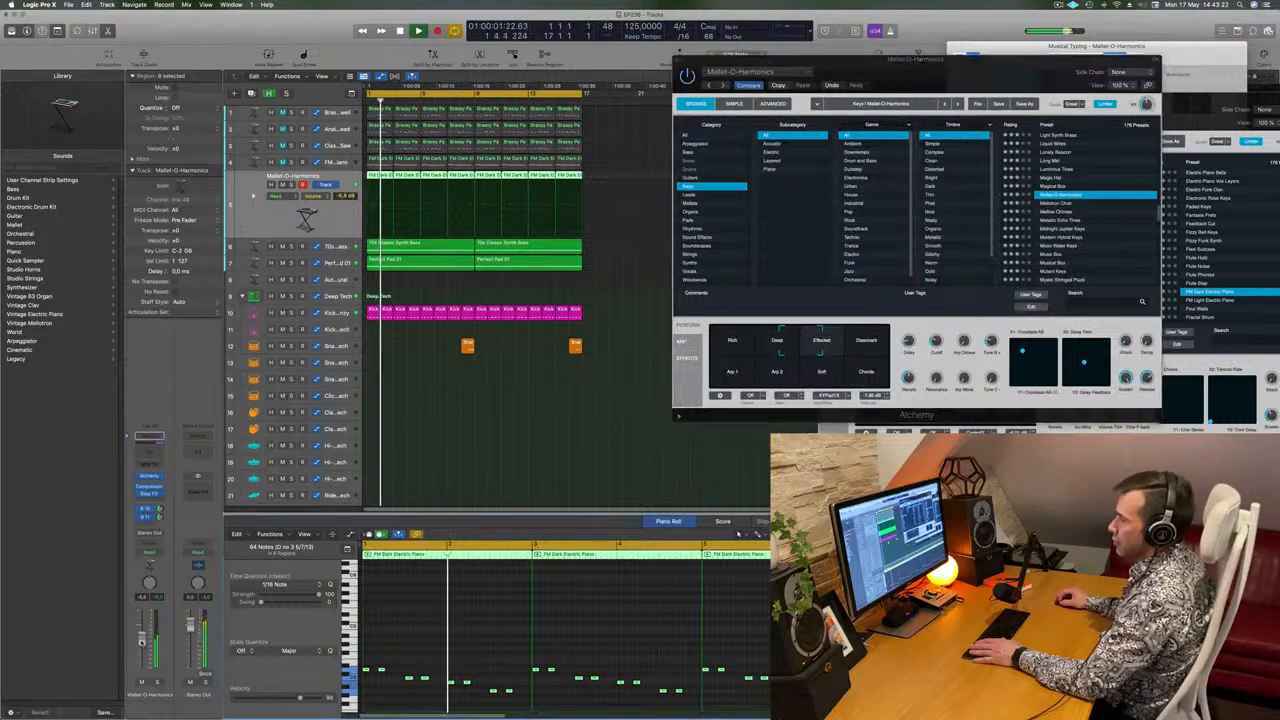
click(606, 463)
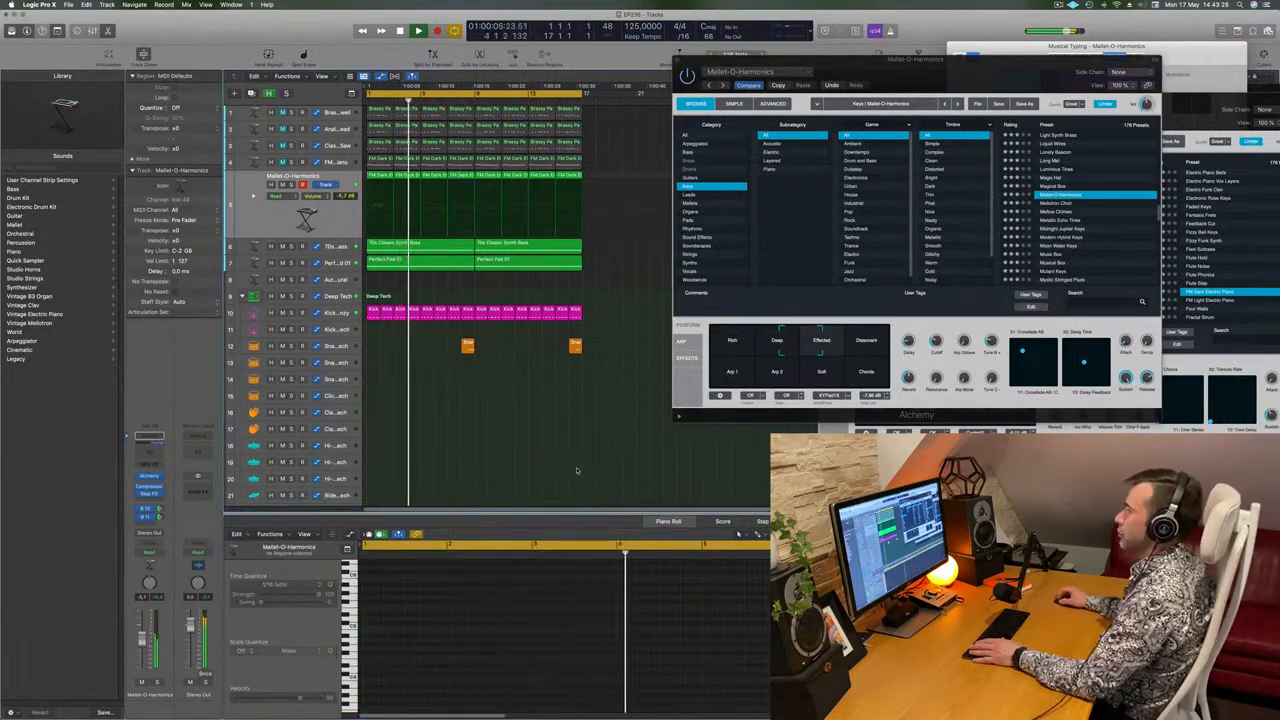
Duplicate the Mallet-O-Harmonics track and copy the FM Dark Electric Piano track's first two-bar region to it at bar 1.
click(257, 222)
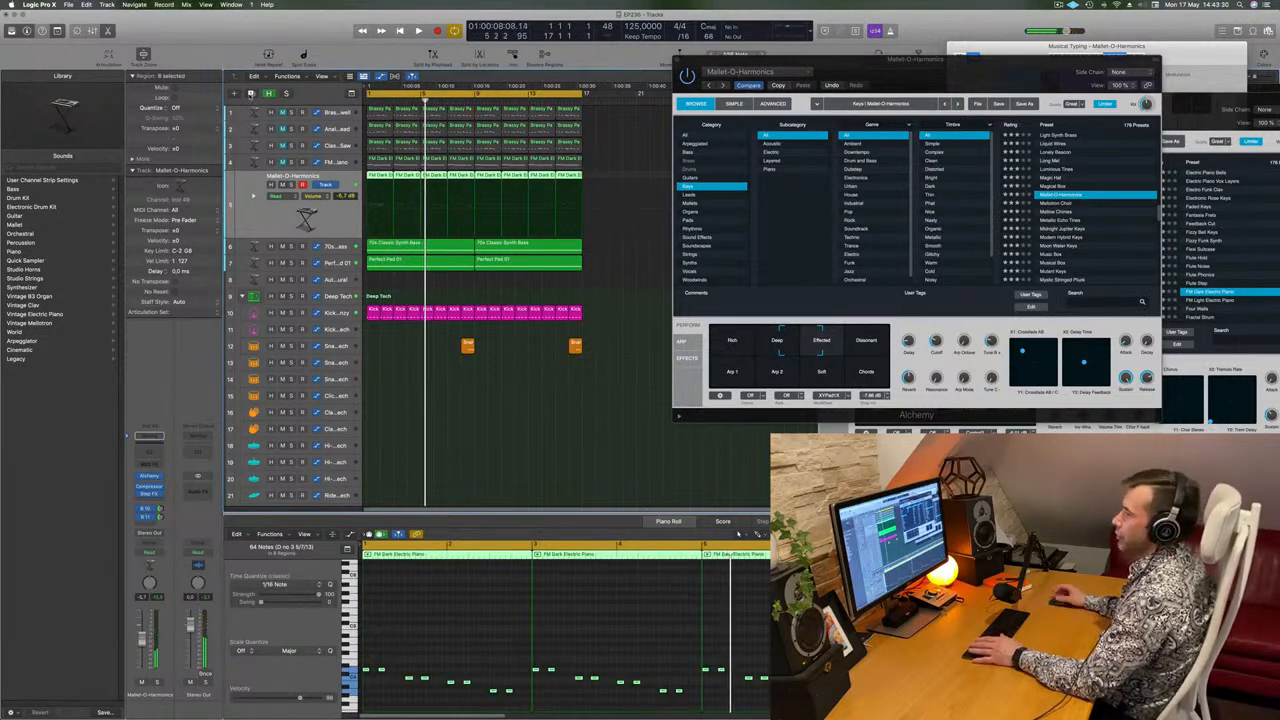
click(250, 93)
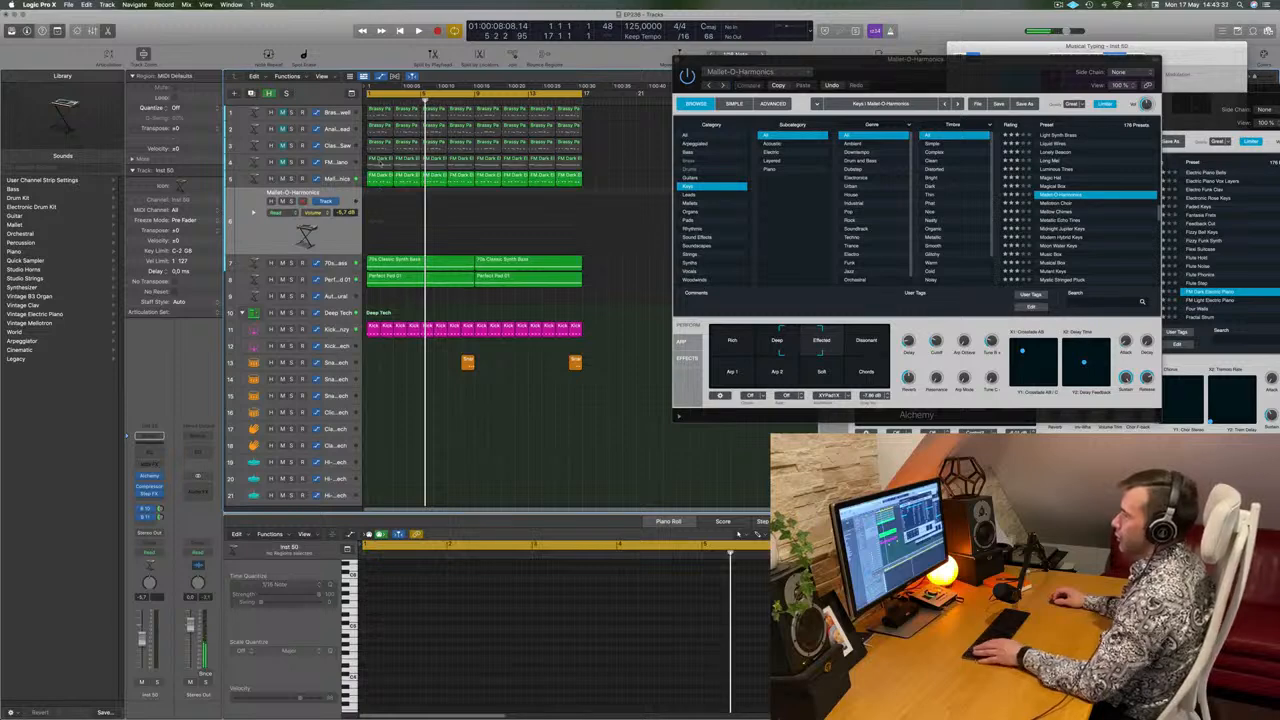
click(380, 163)
drag(380, 163, 375, 213)
Shorten all four notes of the copied FM Dark Electric Piano region to about one sixteenth note each.
scroll(445, 694, up, 3)
drag(617, 657, 480, 667)
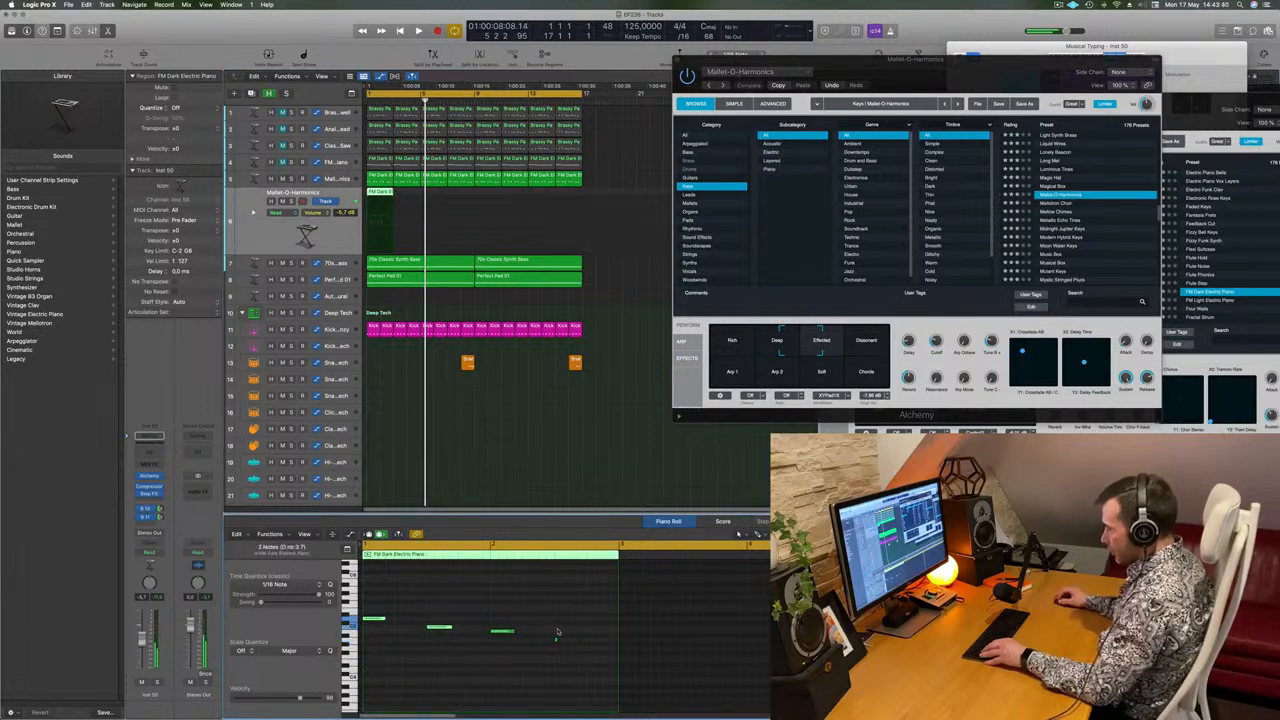
key(super+z)
click(590, 647)
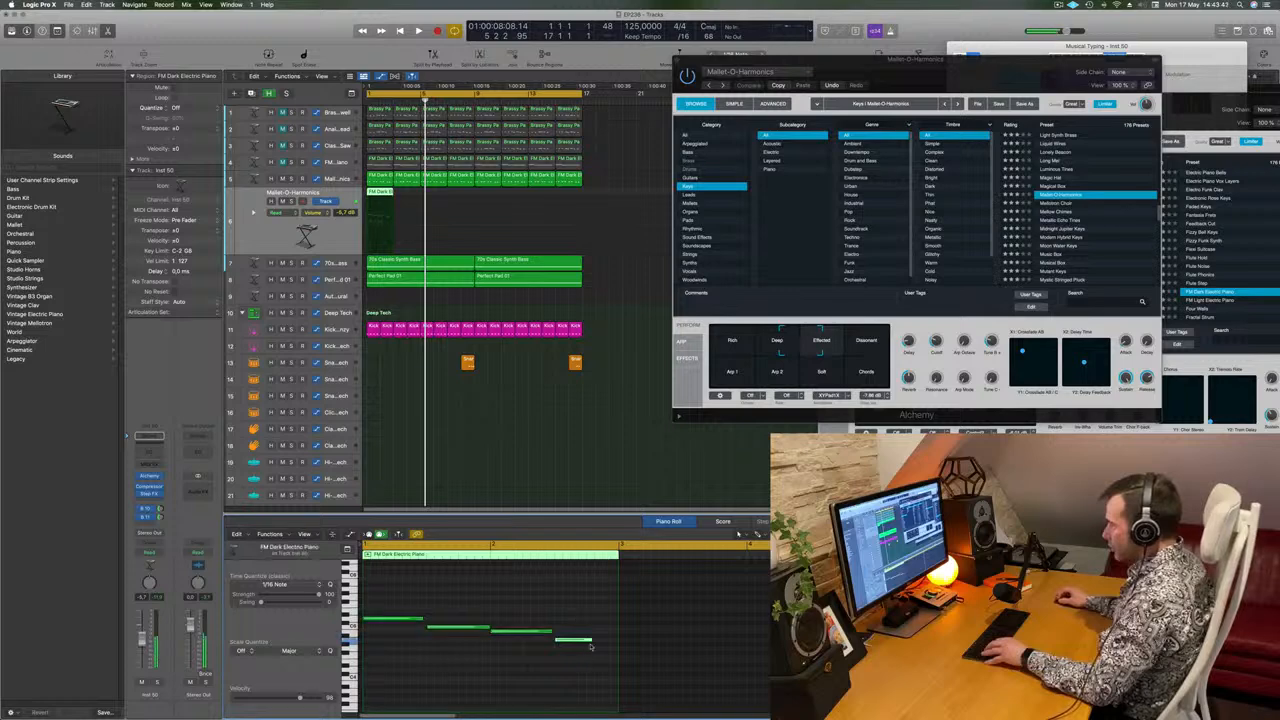
drag(590, 640, 564, 640)
key(shift+i)
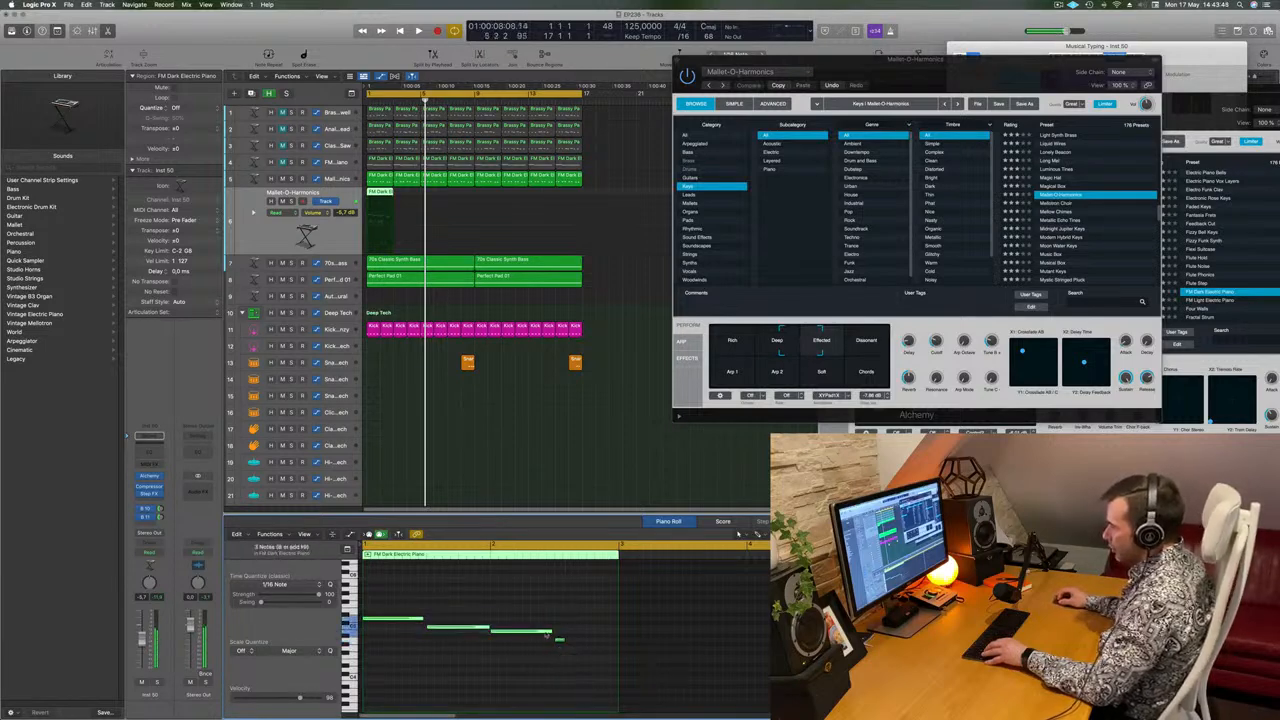
drag(549, 631, 498, 635)
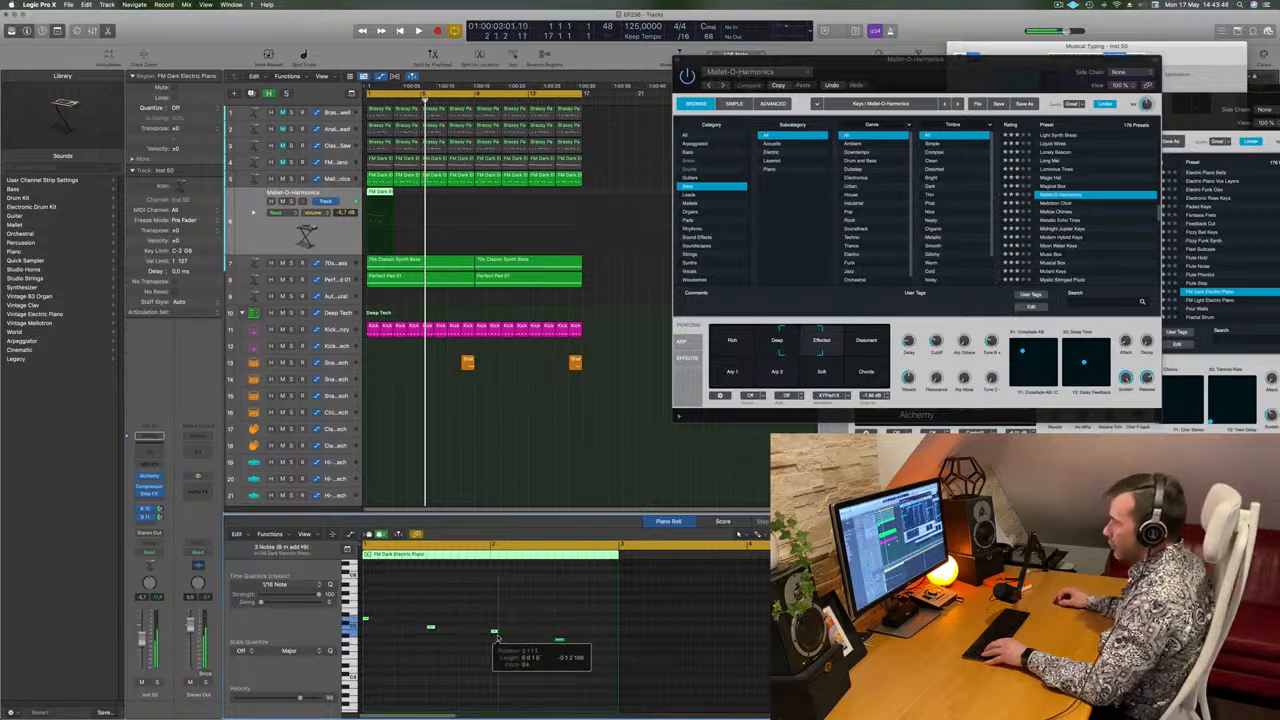
Move the second, third and fourth notes next to the first, forming a descending four-note figure within beat 1 of bar 1.
drag(418, 611, 652, 678)
scroll(513, 682, up, 5)
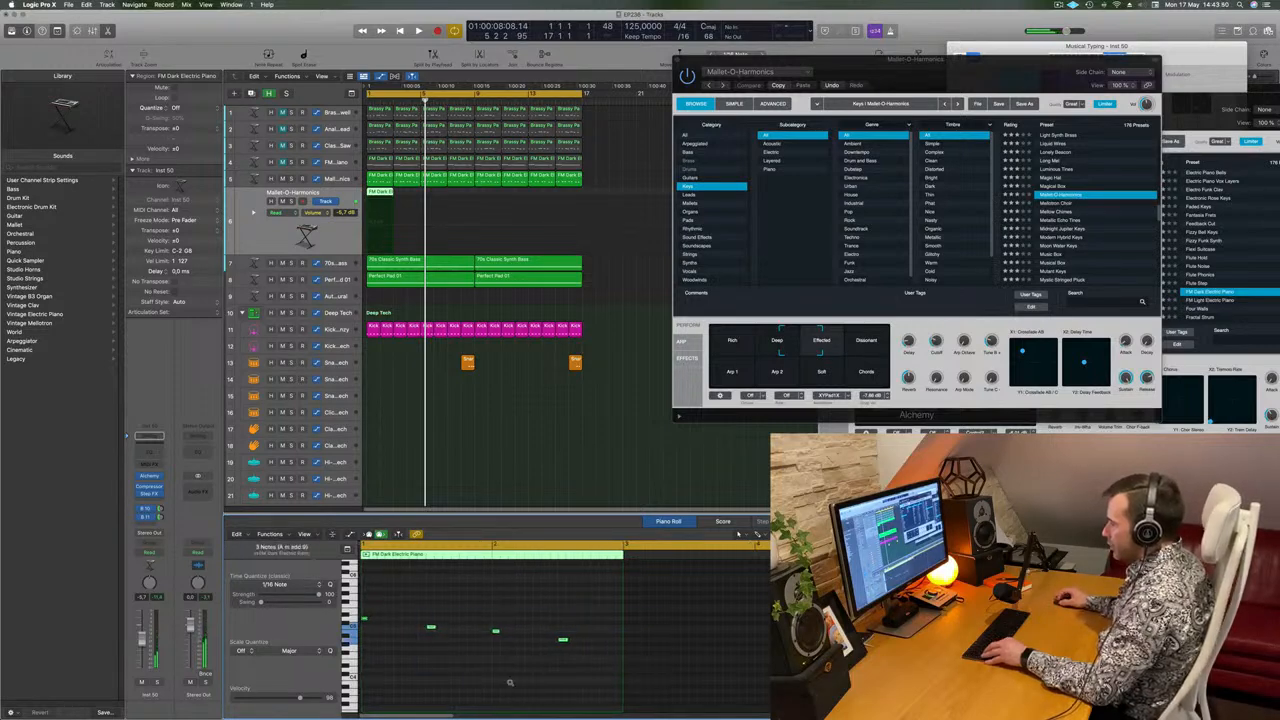
drag(481, 628, 381, 628)
shift+click(497, 630)
drag(497, 631, 403, 636)
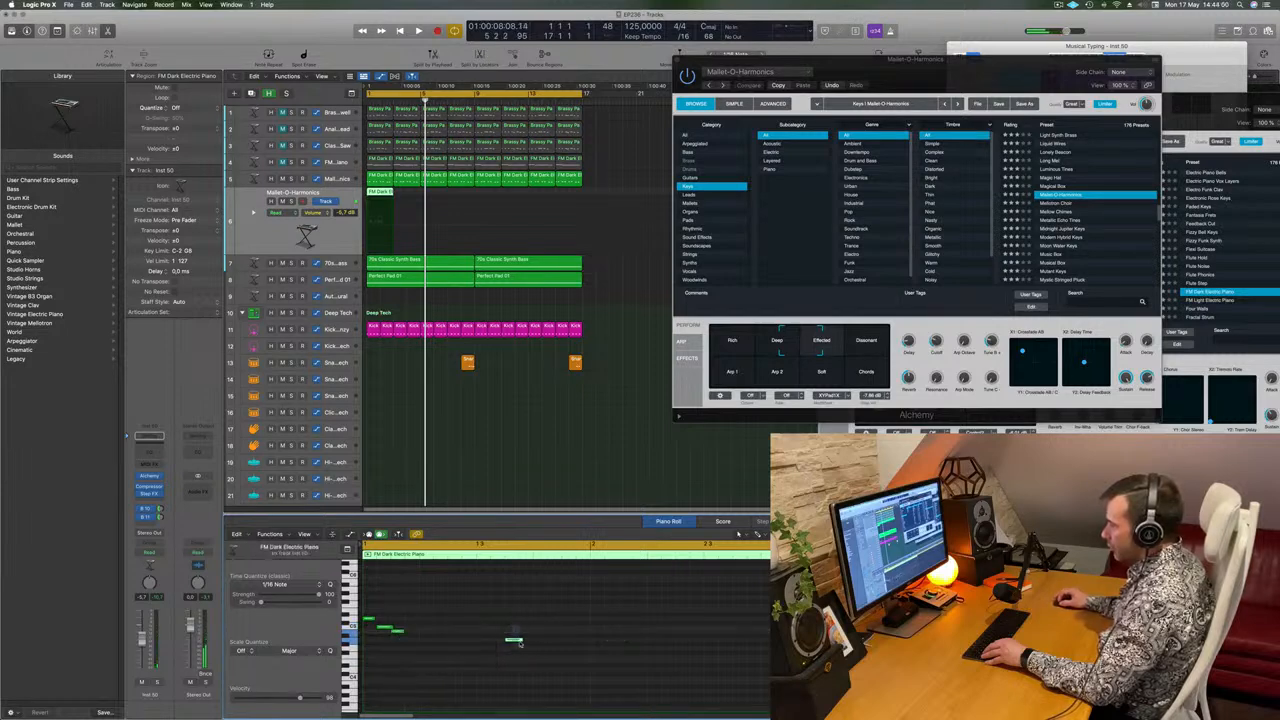
drag(520, 642, 416, 643)
click(416, 643)
scroll(416, 643, up, 3)
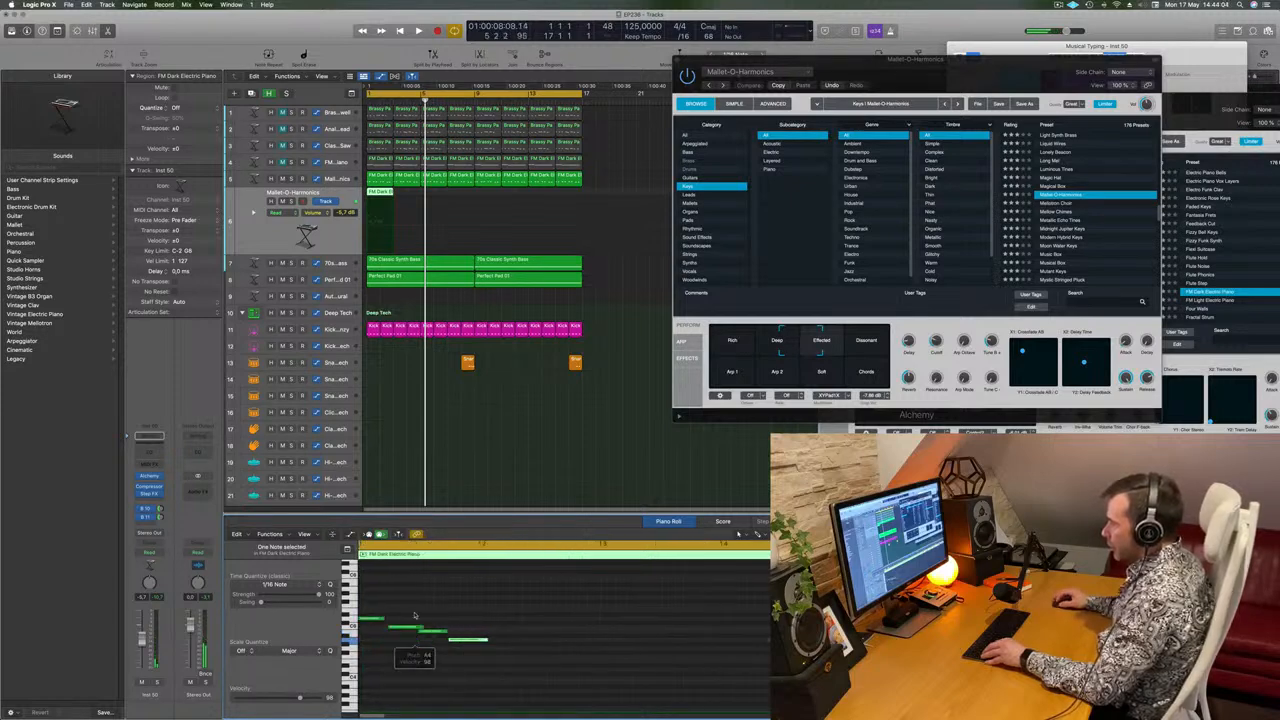
drag(377, 605, 485, 642)
scroll(421, 613, down, 2)
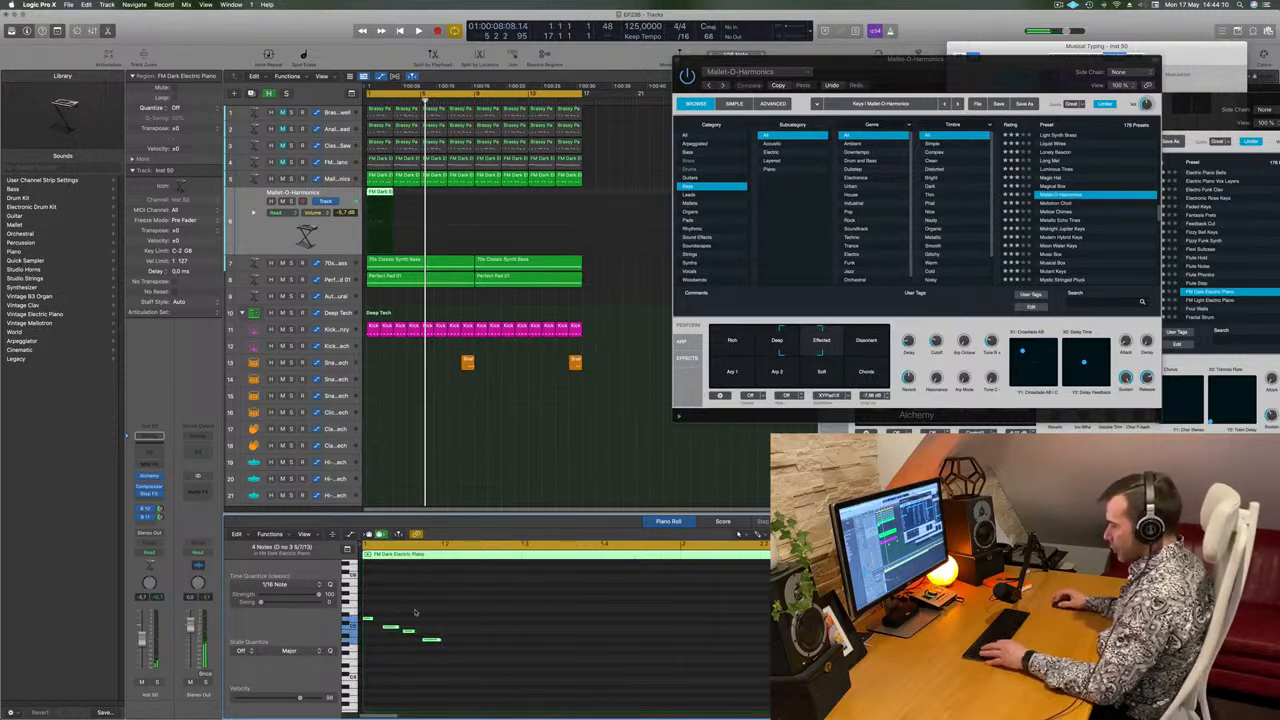
Copy the four-note figure to beats 2, 3 and 4 so it fills bar 1.
drag(369, 605, 474, 671)
drag(369, 619, 449, 620)
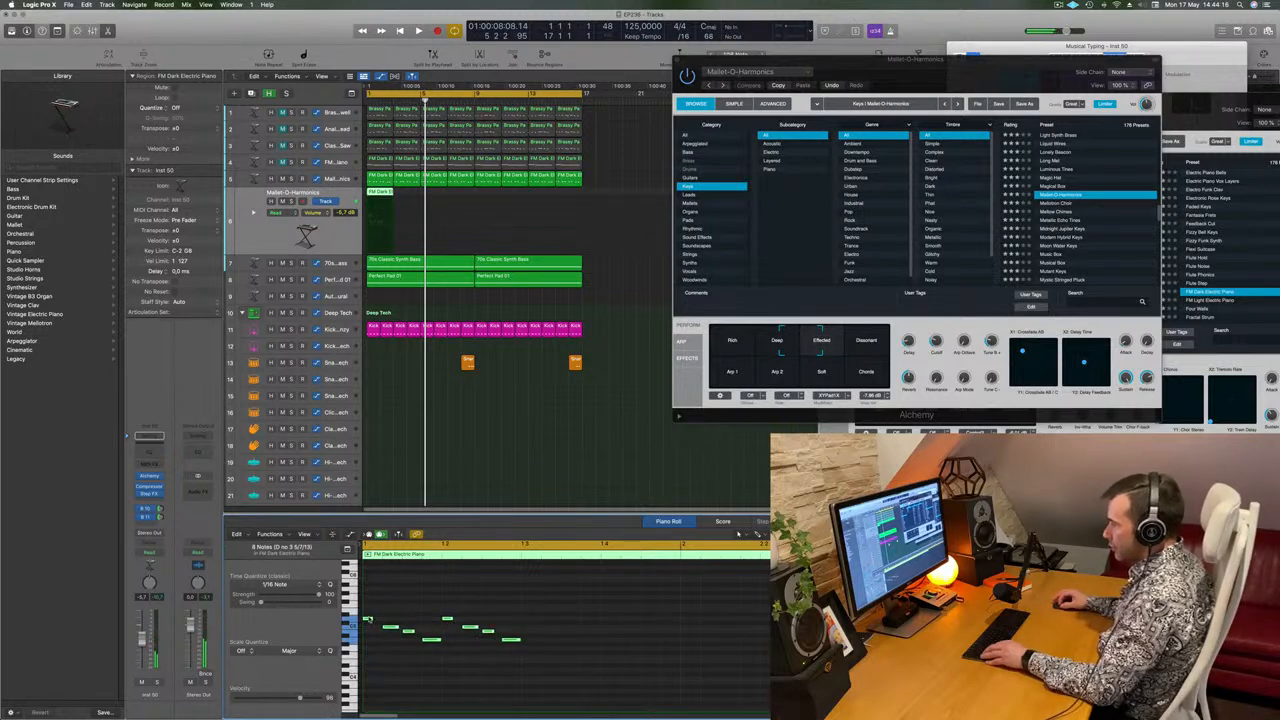
drag(367, 620, 527, 621)
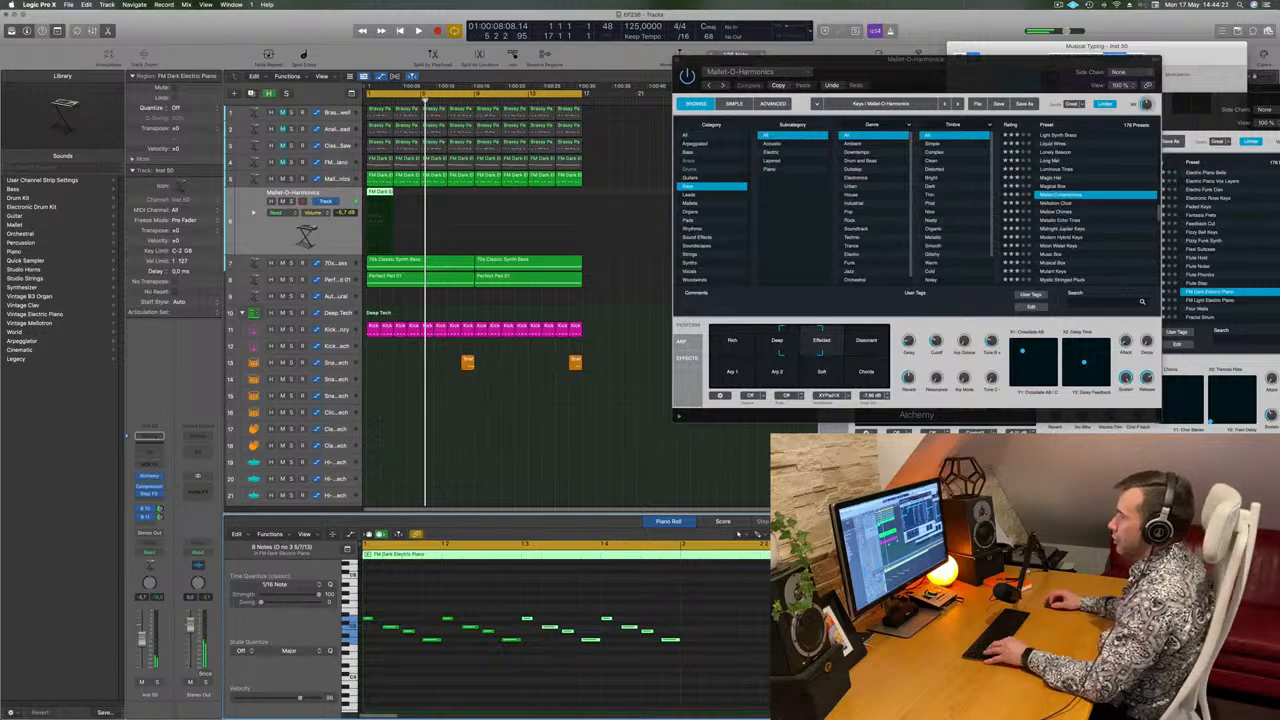
Cut the two-bar region down to its first bar and repeat that one-bar pattern up to bar 17.
super+click(380, 207)
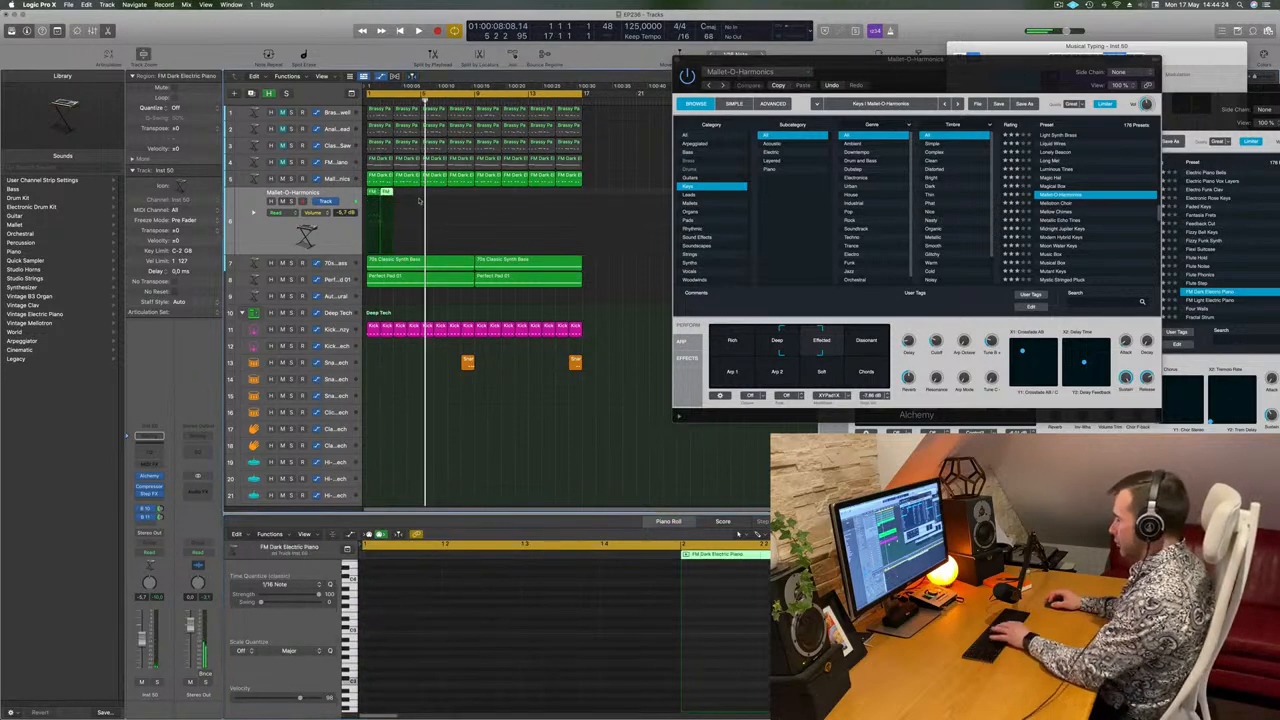
key(Delete)
click(373, 195)
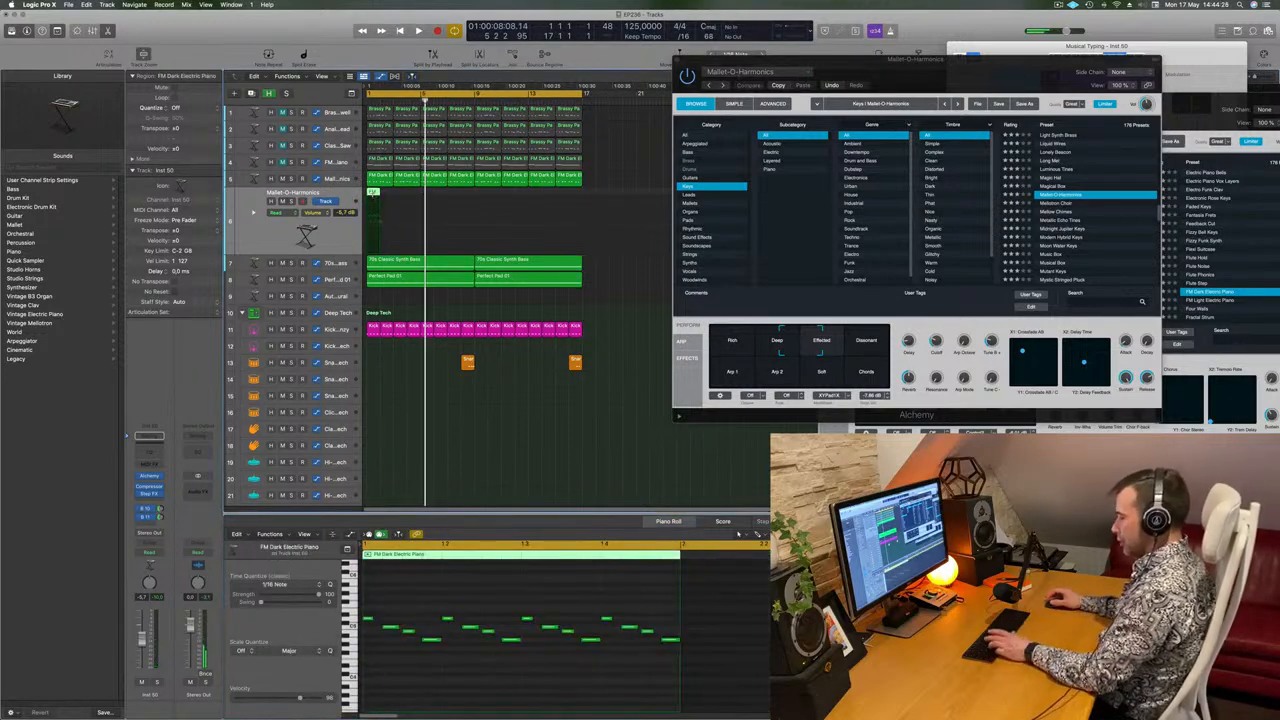
key(super+r)
key(super+r)
key(super+r)
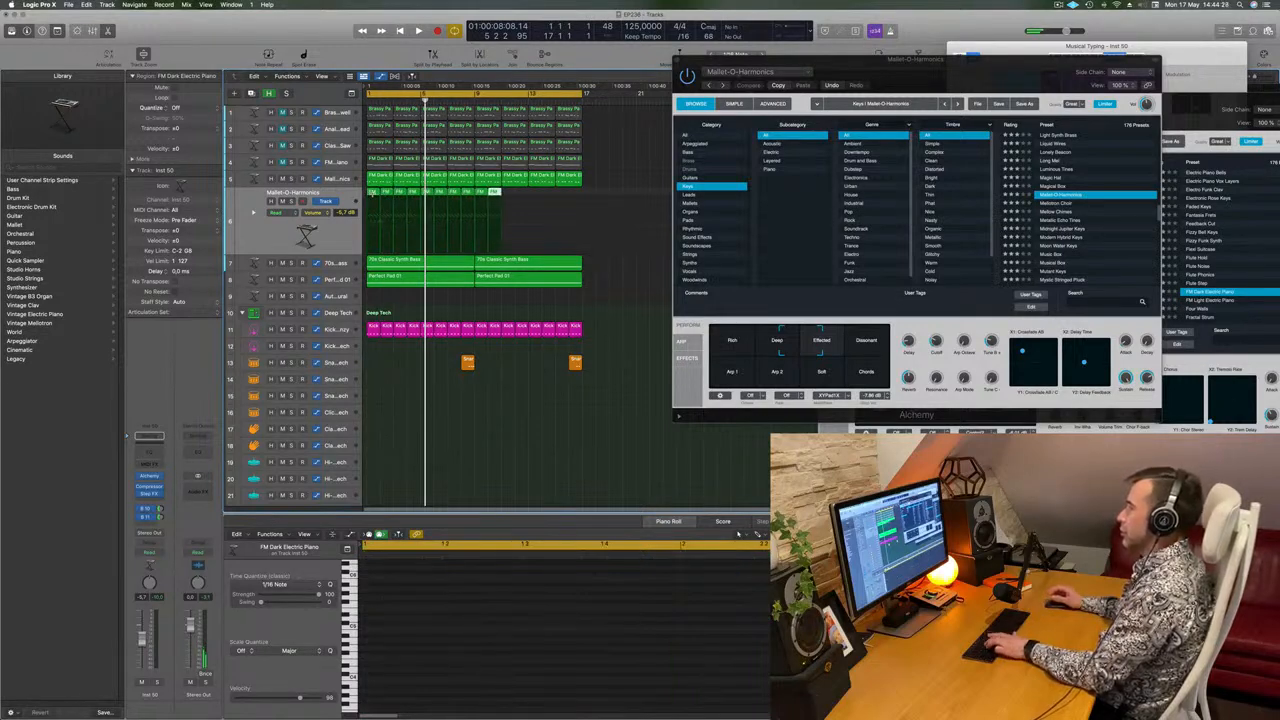
Select all regions on the duplicated track, lower its volume to about -12 dB, and play the arrangement.
click(265, 238)
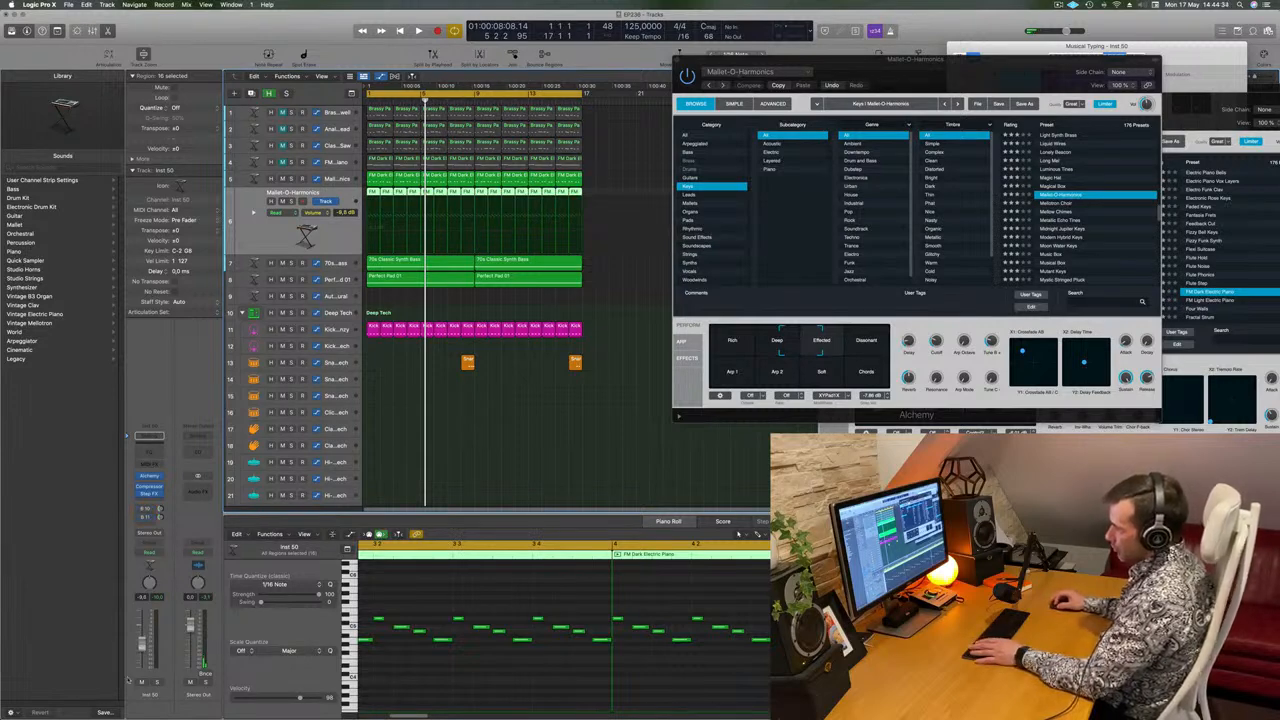
key(space)
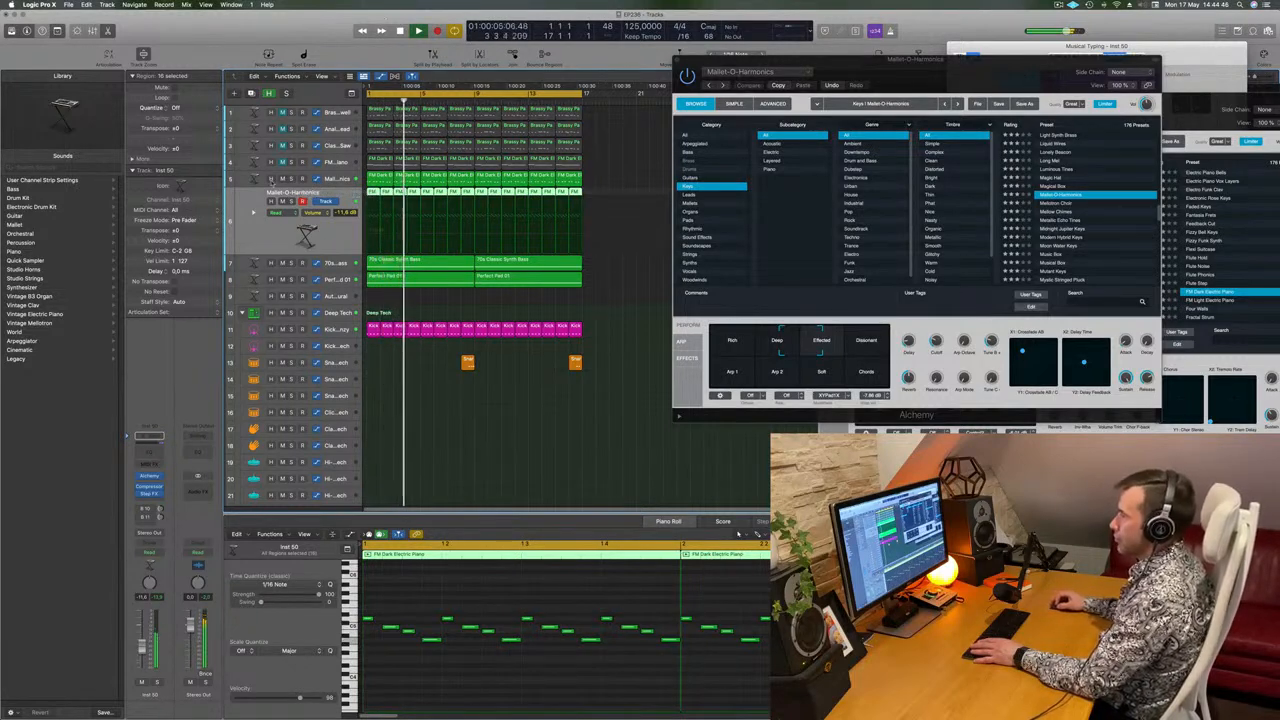
key(space)
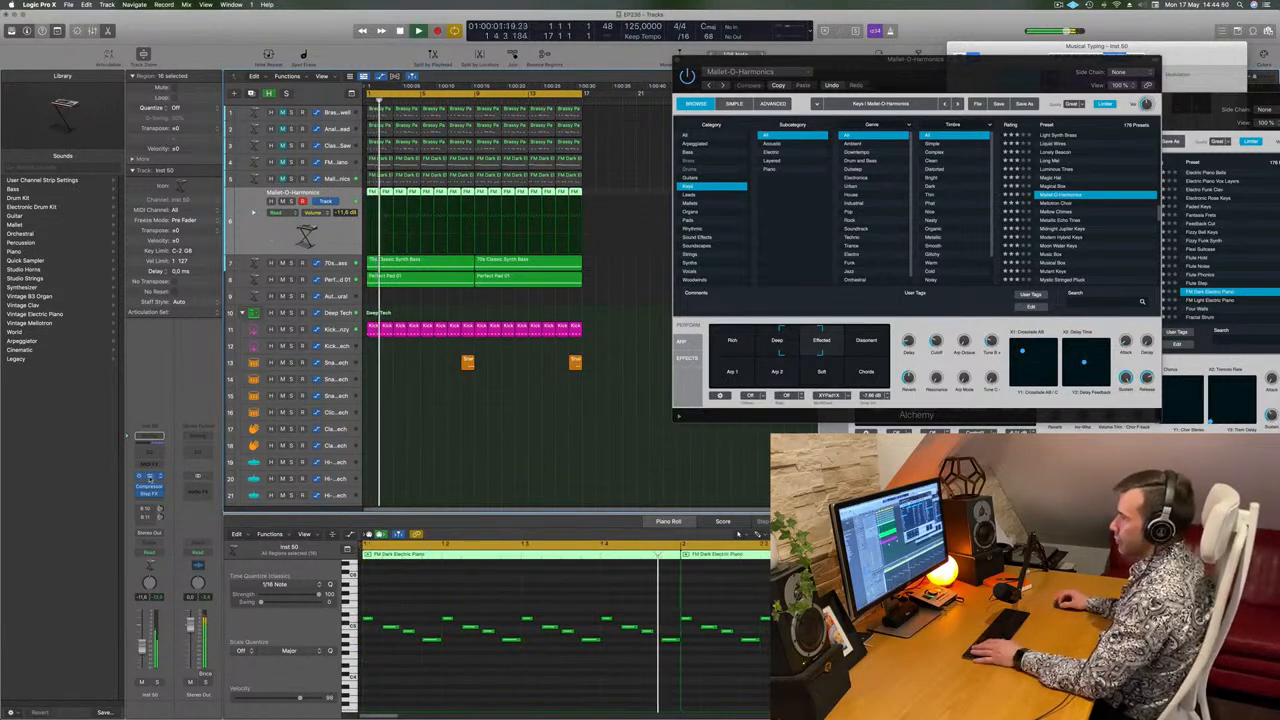
Open the duplicated track's Alchemy and audition the Keys presets Naive Bells V and Oil Can Keys.
click(148, 480)
drag(677, 119, 831, 107)
key(space)
click(886, 269)
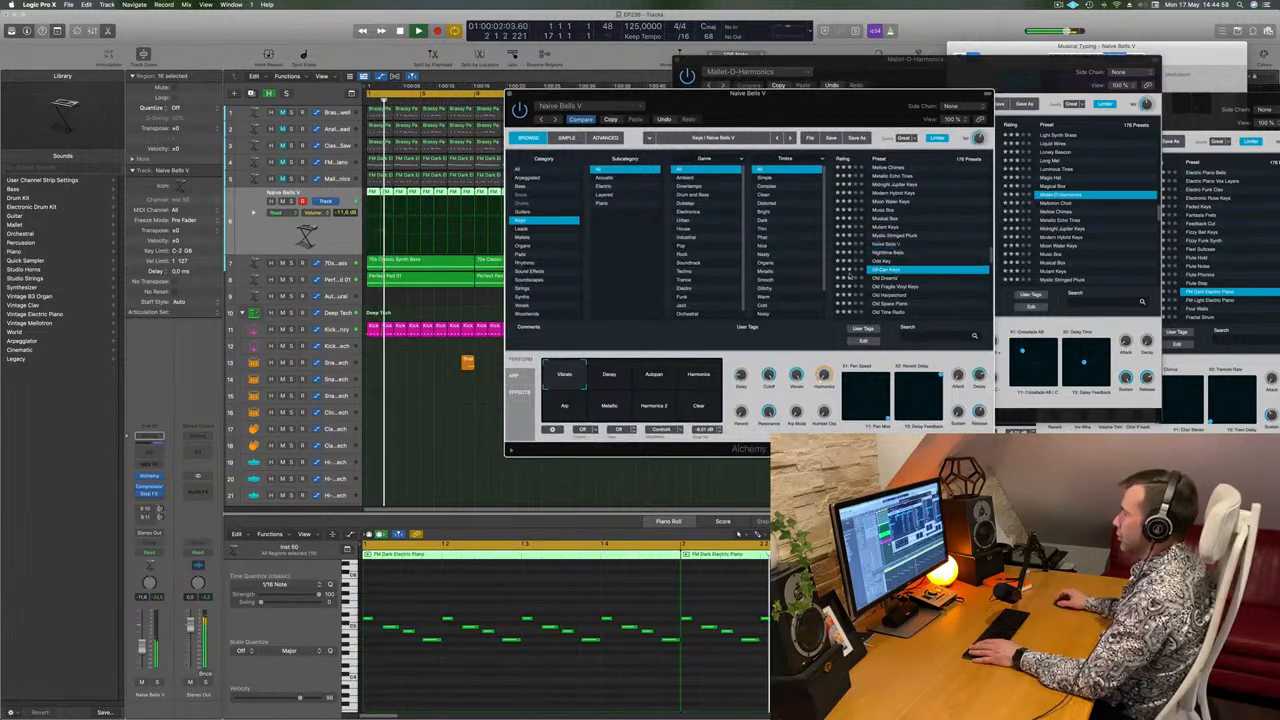
key(space)
Browse Alchemy's Guitars category, load 12 String Split, and audition its Chorused and Delay snapshots.
click(531, 211)
scroll(930, 195, down, 5)
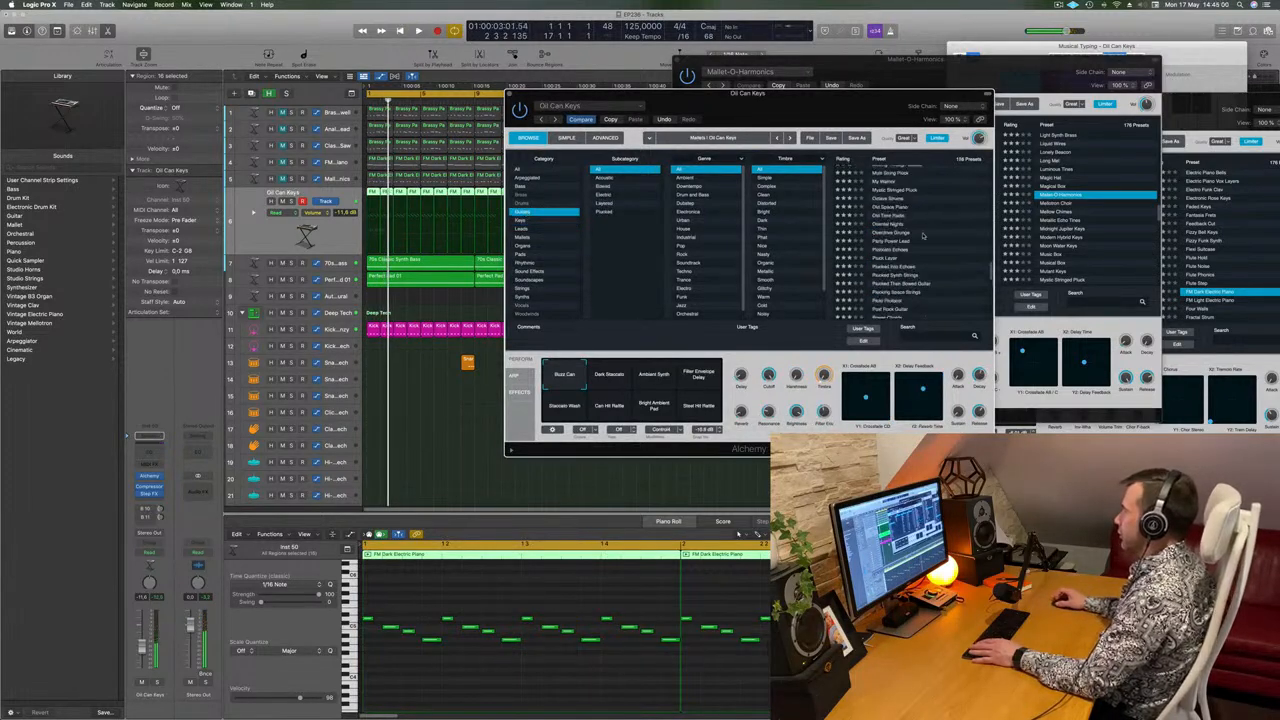
scroll(920, 185, up, 5)
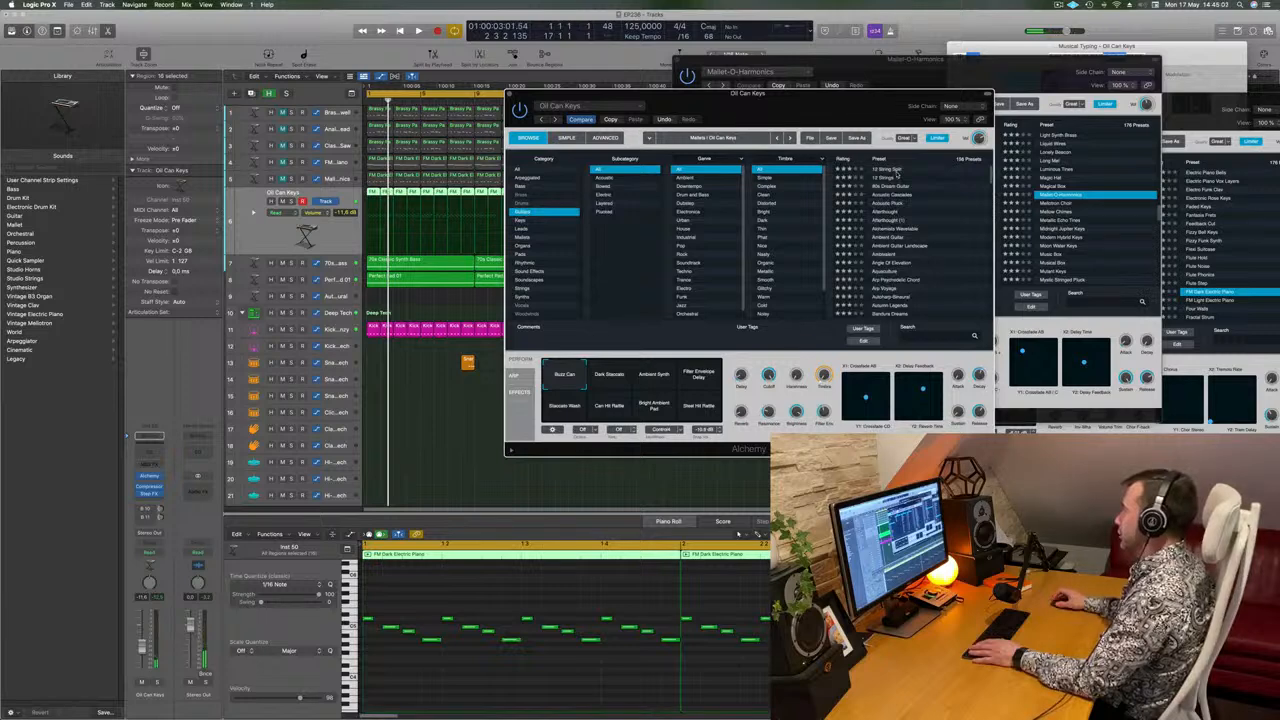
mouse_move(820, 98)
mouse_down()
mouse_move(834, 102)
mouse_move(790, 117)
mouse_move(828, 117)
mouse_up()
click(902, 173)
key(space)
click(579, 386)
click(624, 387)
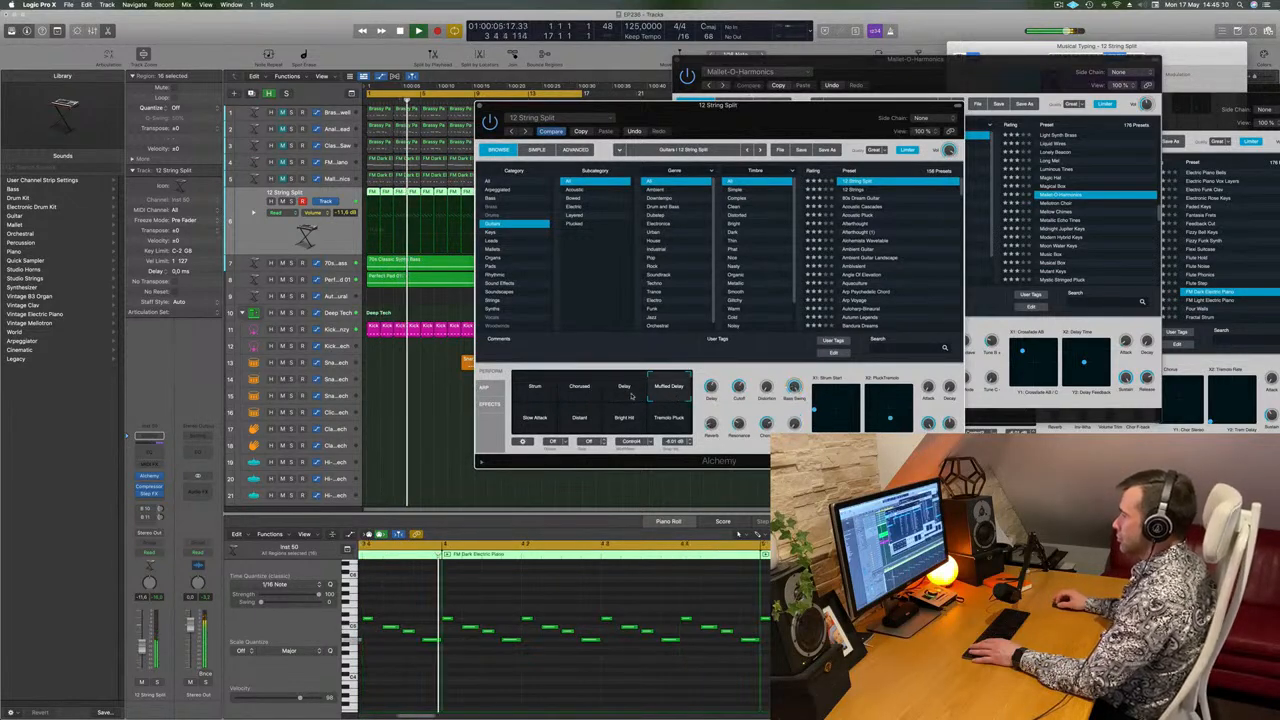
Select all notes in the duplicated track's regions and transpose them down one octave.
click(565, 601)
scroll(565, 601, up, 3)
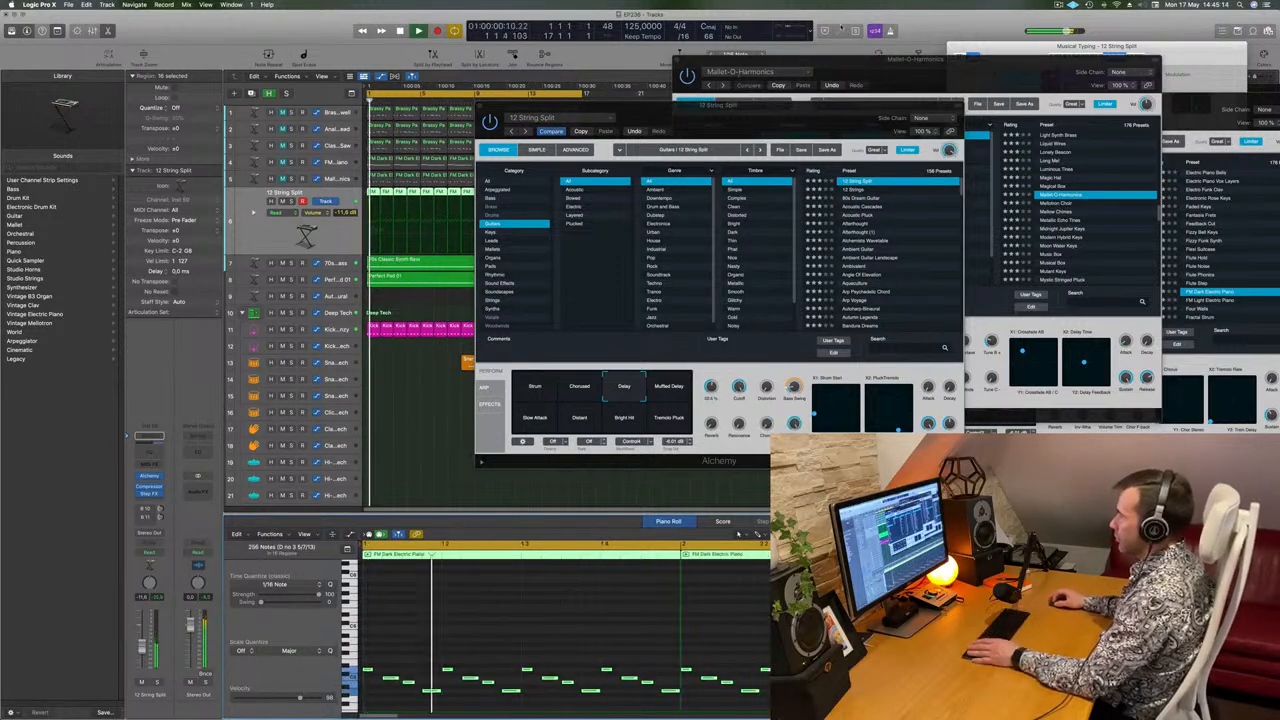
drag(802, 116, 801, 153)
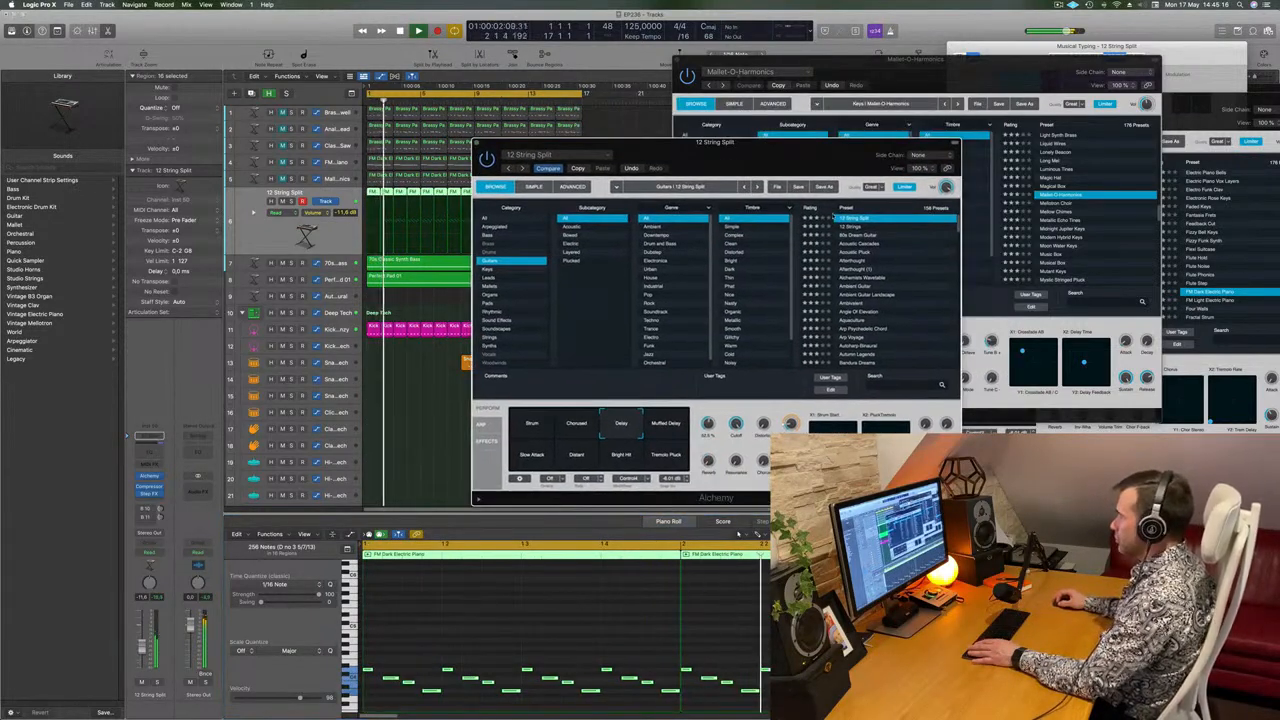
Audition 12 String Split's Muffled Delay, Tremolo Pluck, Bright Hit, Distant and Slow Attack snapshots.
click(669, 434)
click(668, 461)
click(623, 462)
click(572, 462)
click(534, 462)
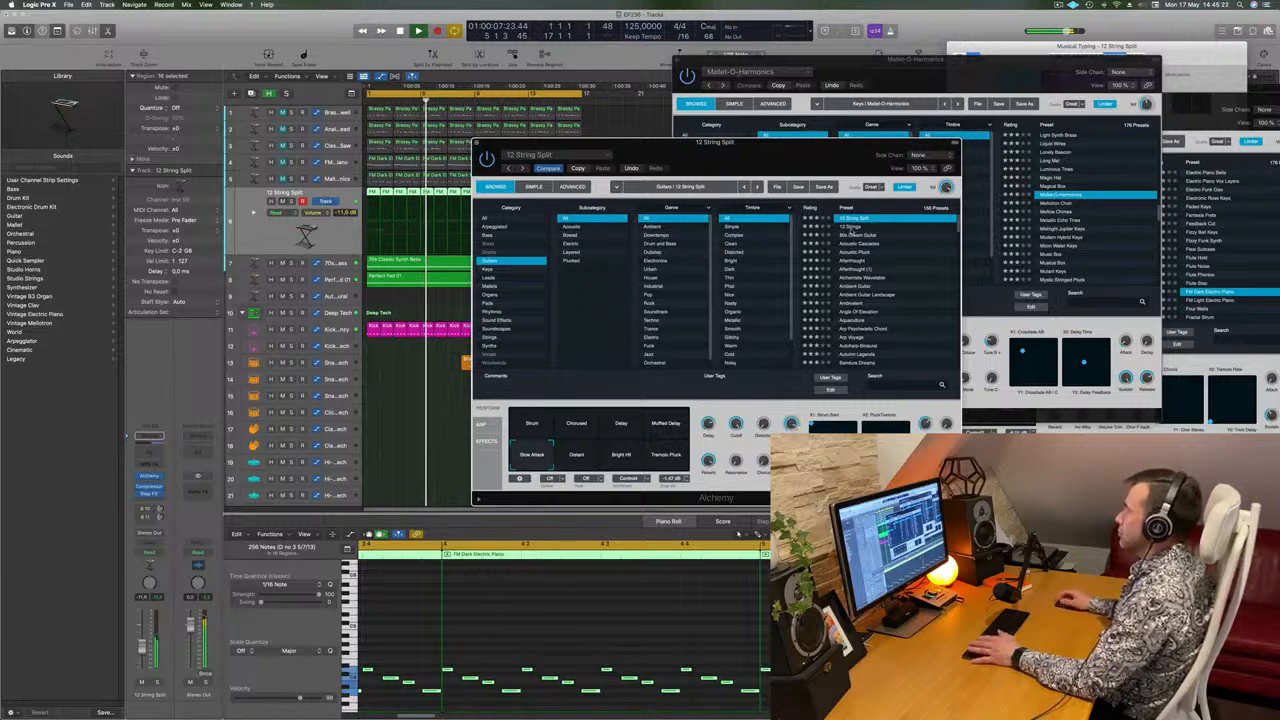
Audition the guitar presets 12 Strings, 80s Dream Guitar, Acoustic Cascades, Acoustic Pluck, Afterthought and Ambient Guitar.
click(855, 227)
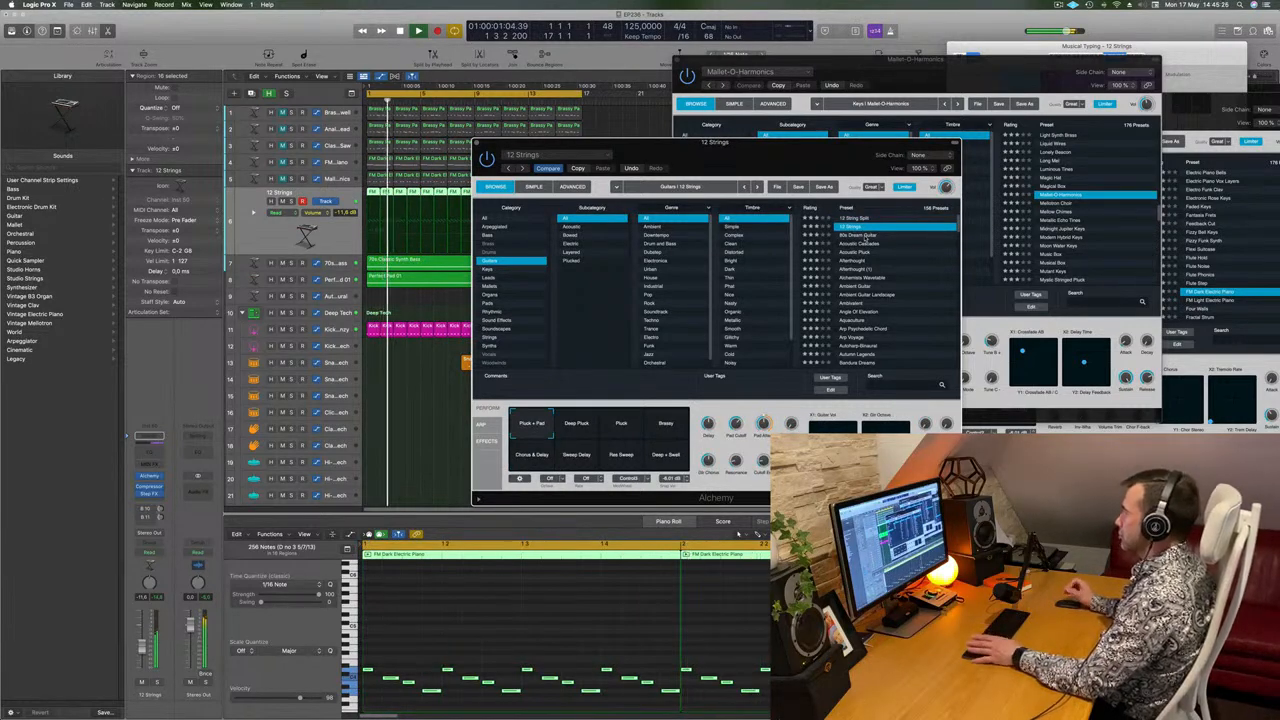
click(858, 236)
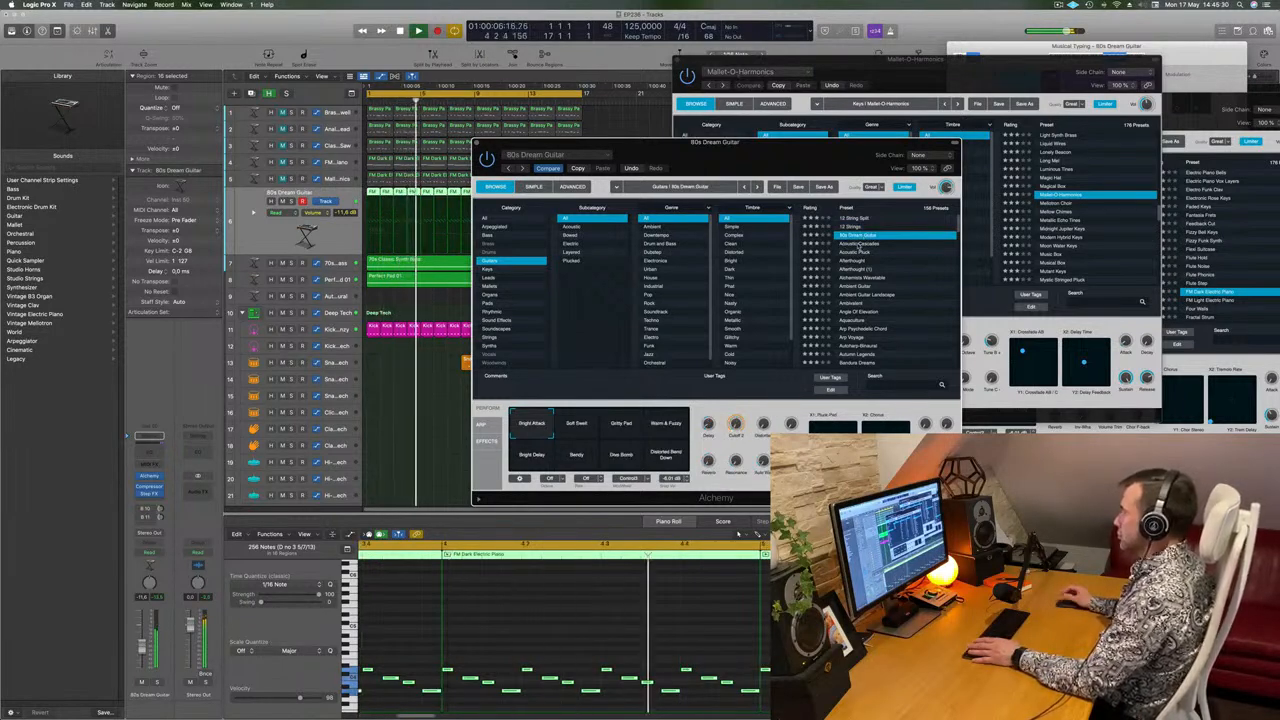
click(858, 244)
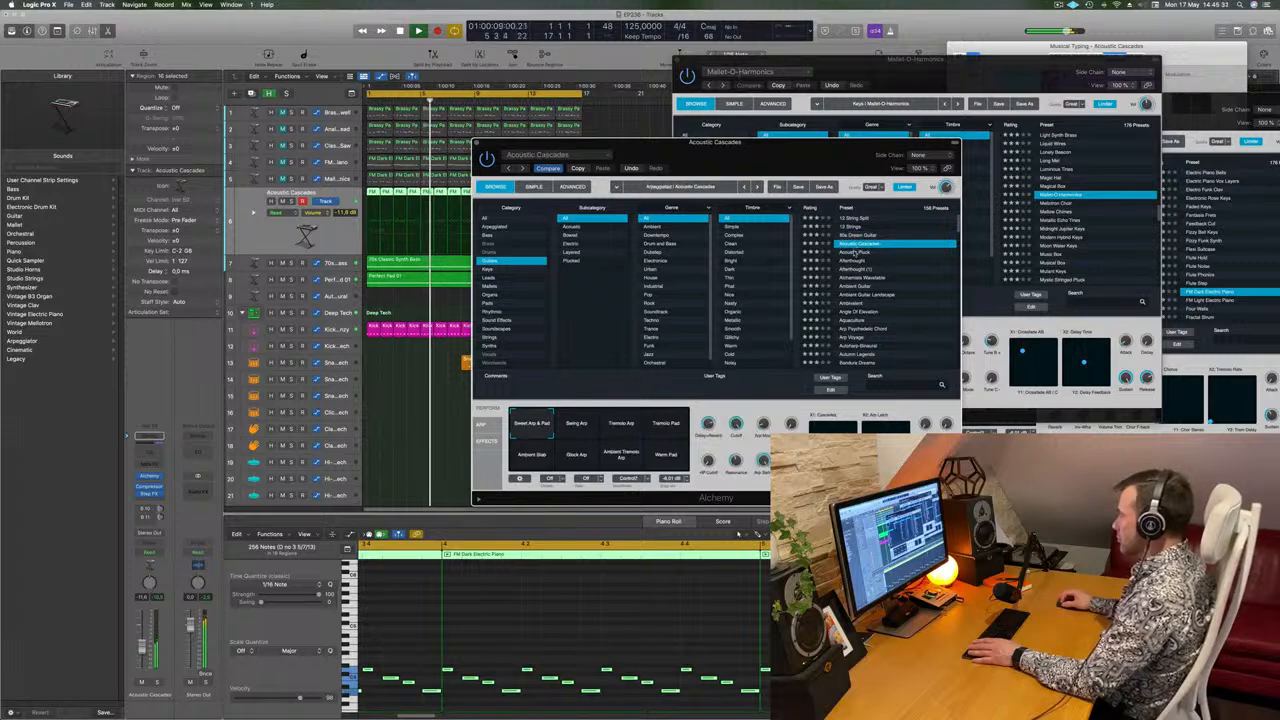
click(855, 253)
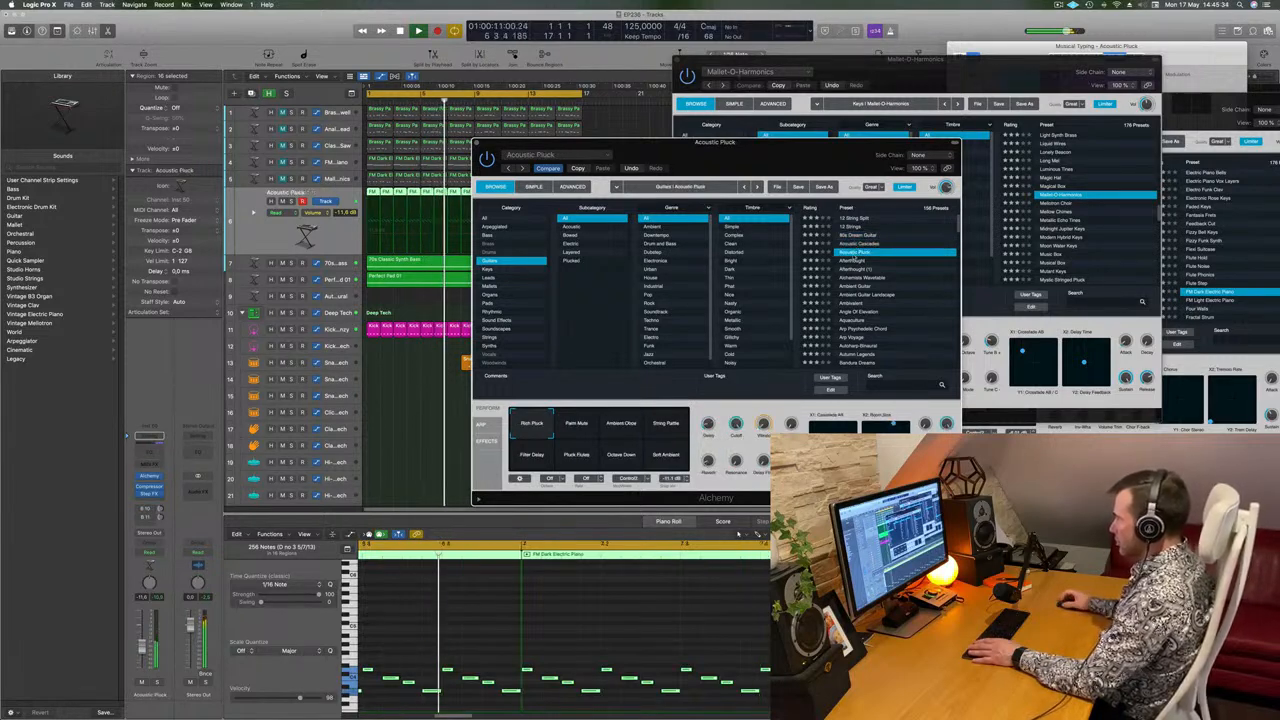
click(855, 261)
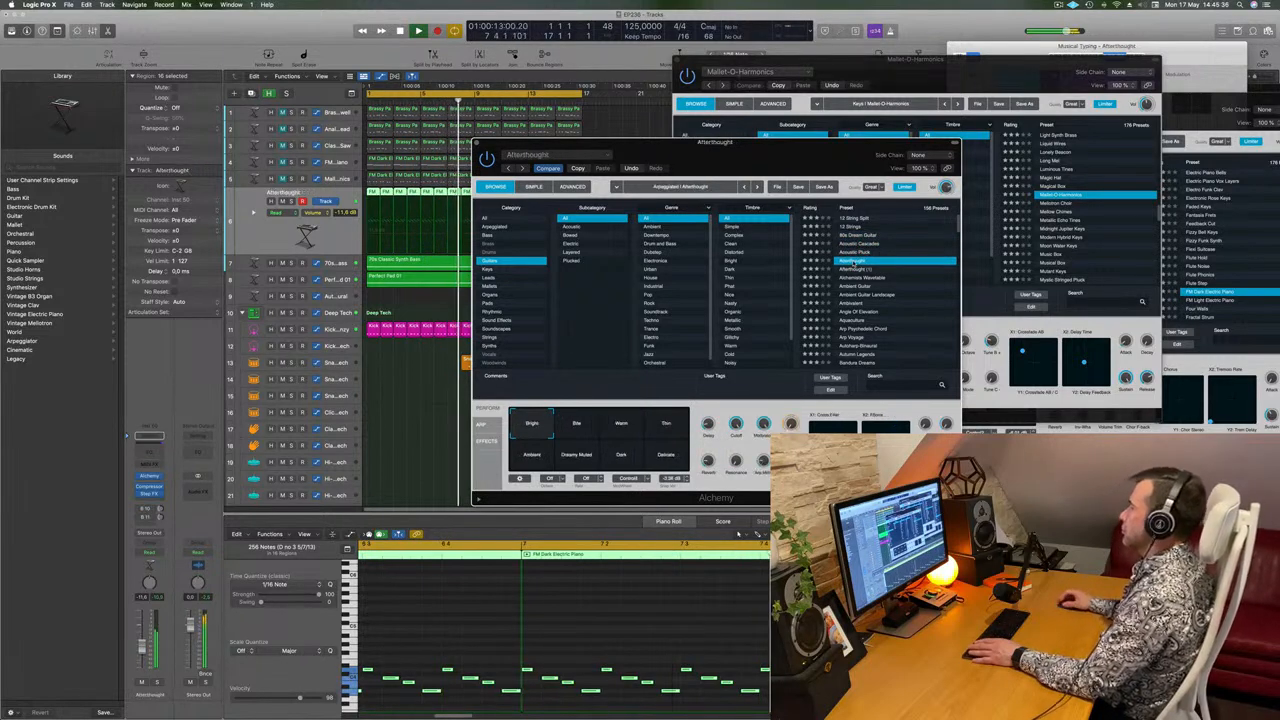
click(849, 286)
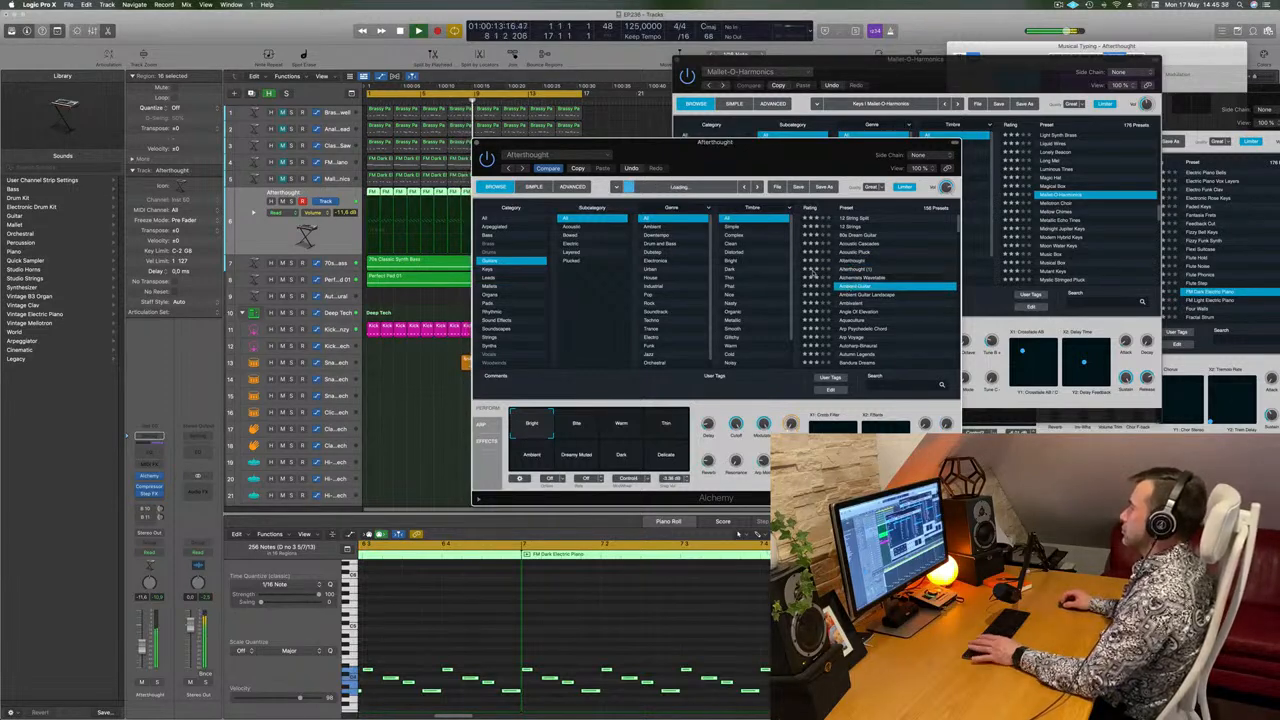
Load the Angle Of Elevation preset, remove Step FX from the channel strip, and replay from the start.
scroll(855, 285, down, 2)
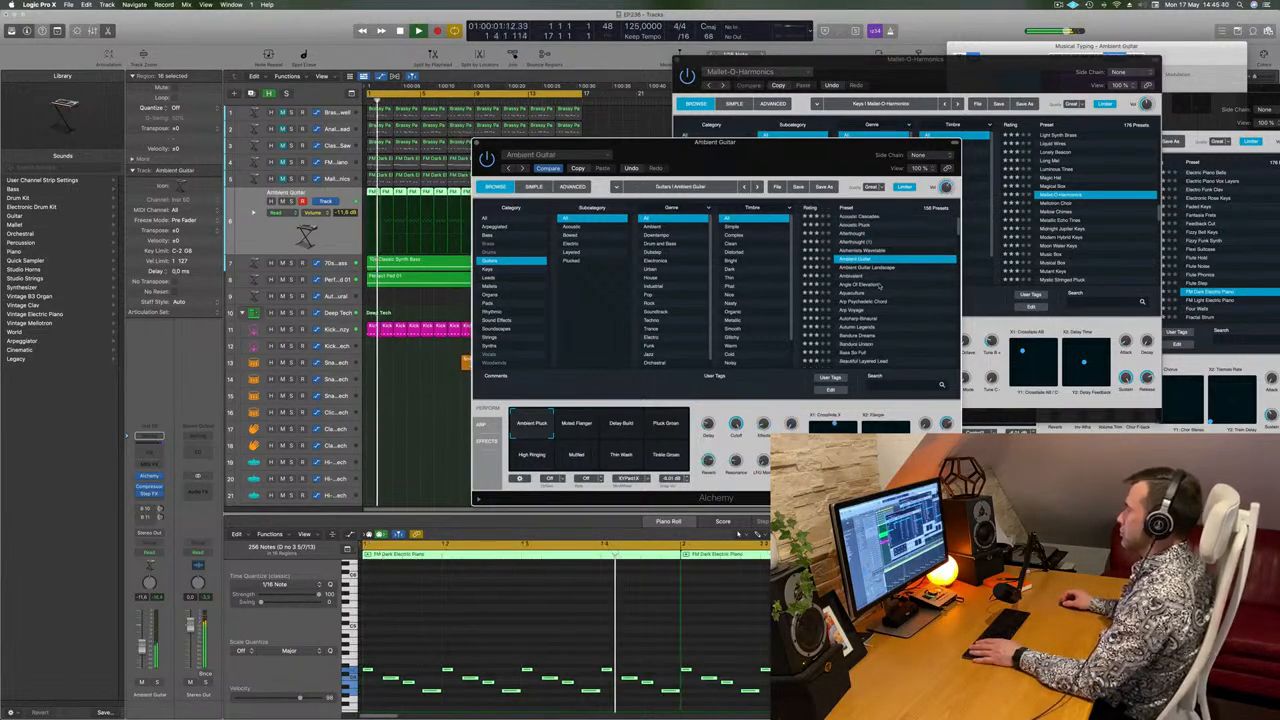
click(866, 284)
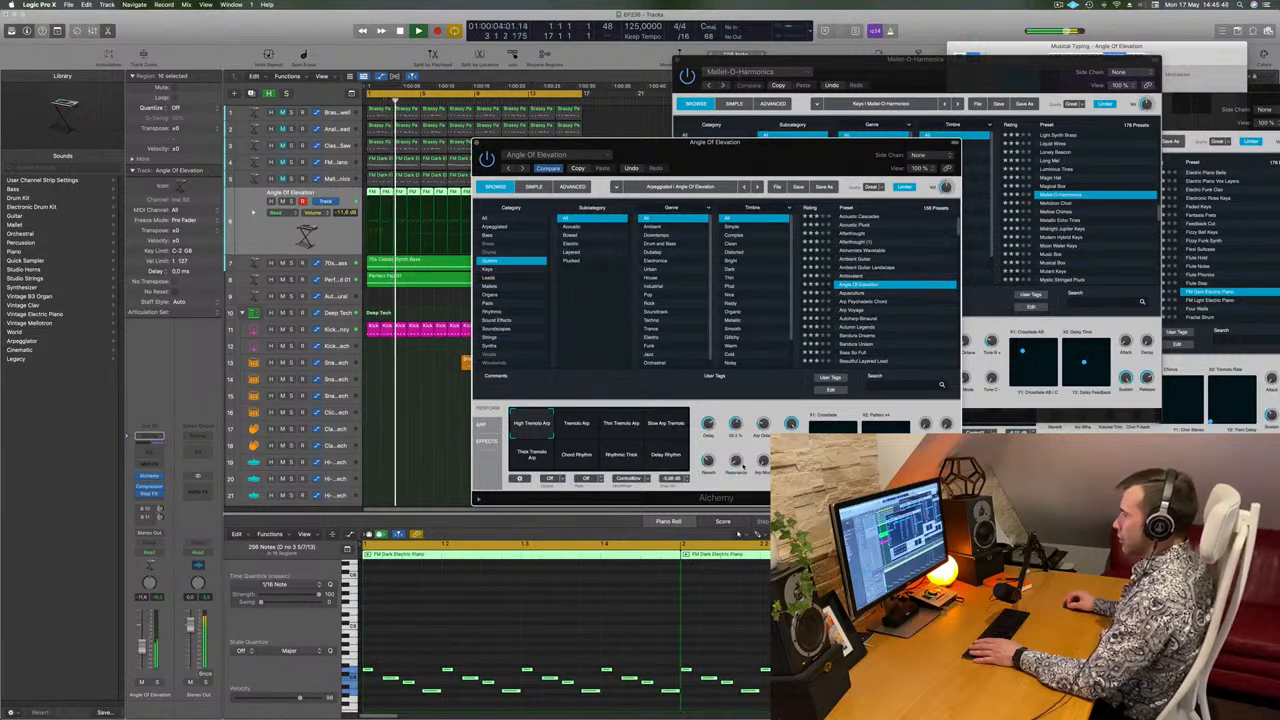
key(space)
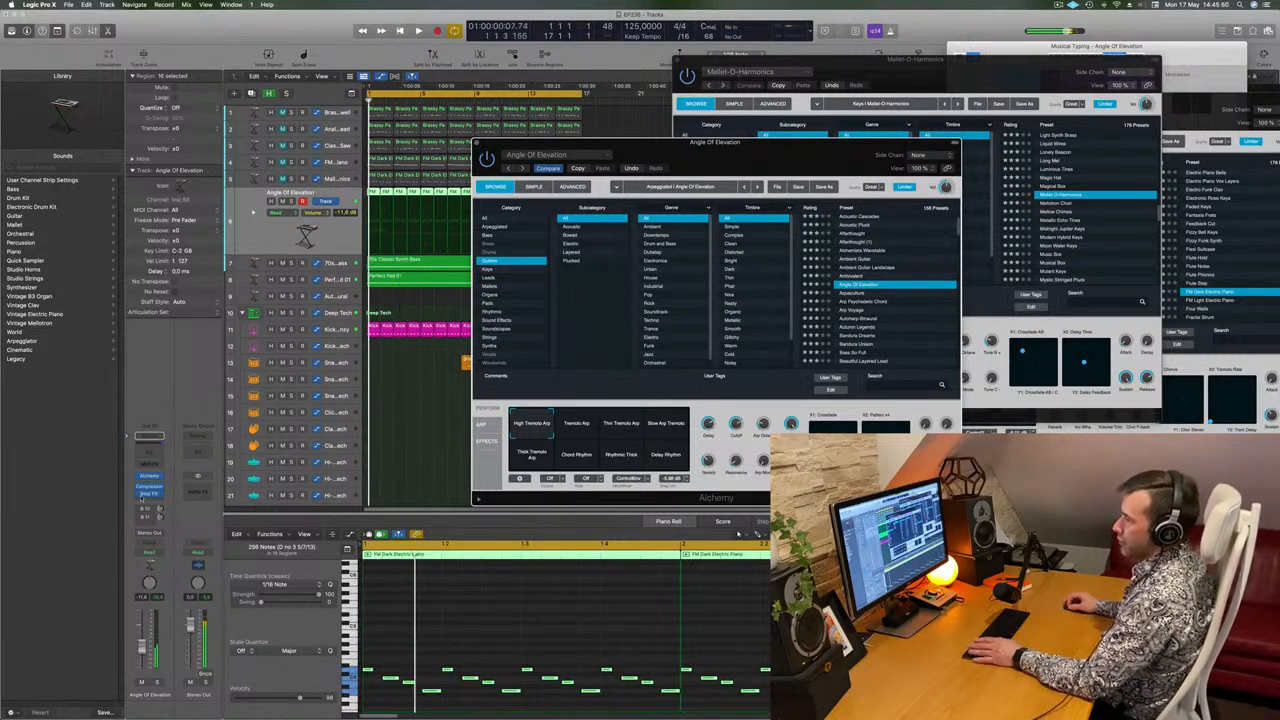
drag(702, 163, 675, 145)
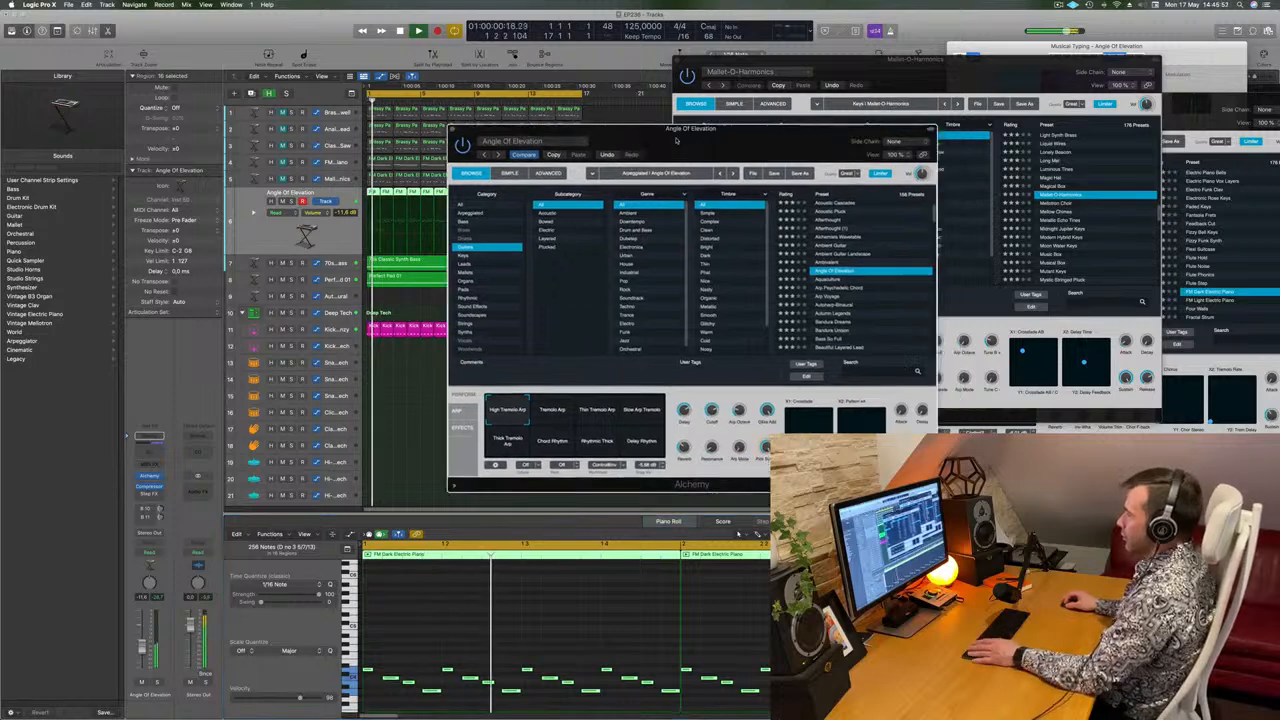
key(Return)
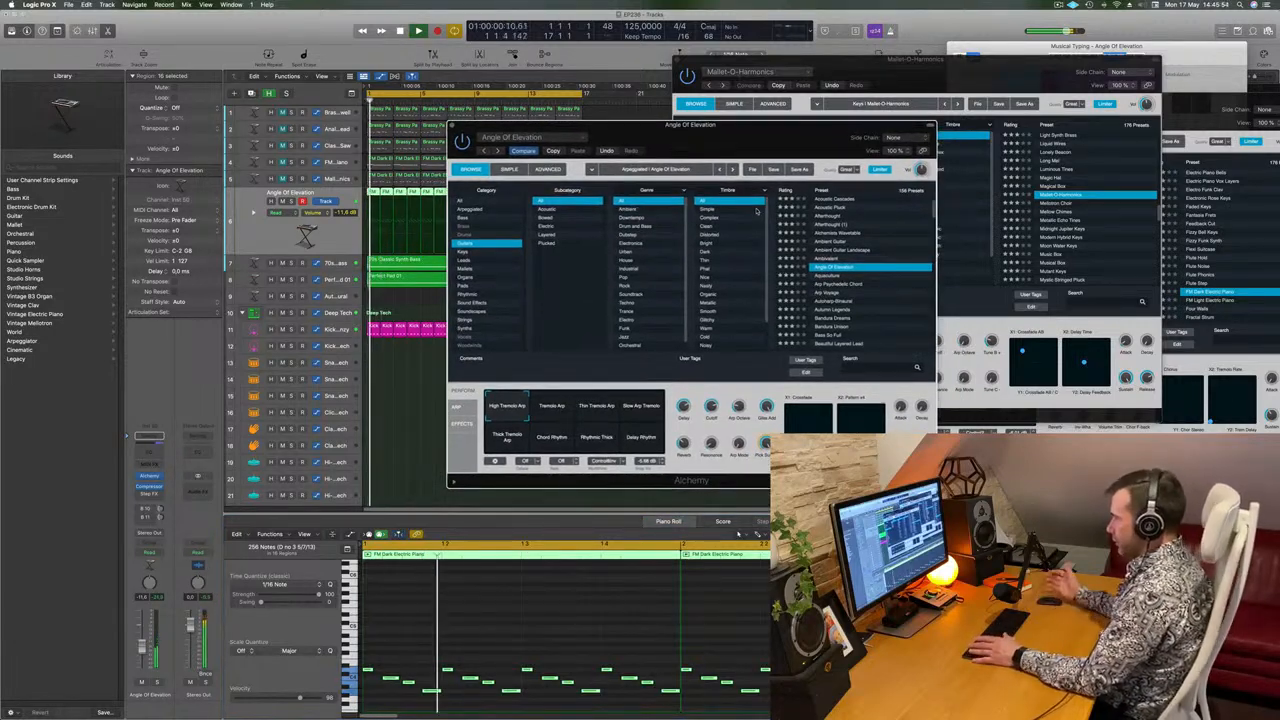
scroll(868, 291, down, 1)
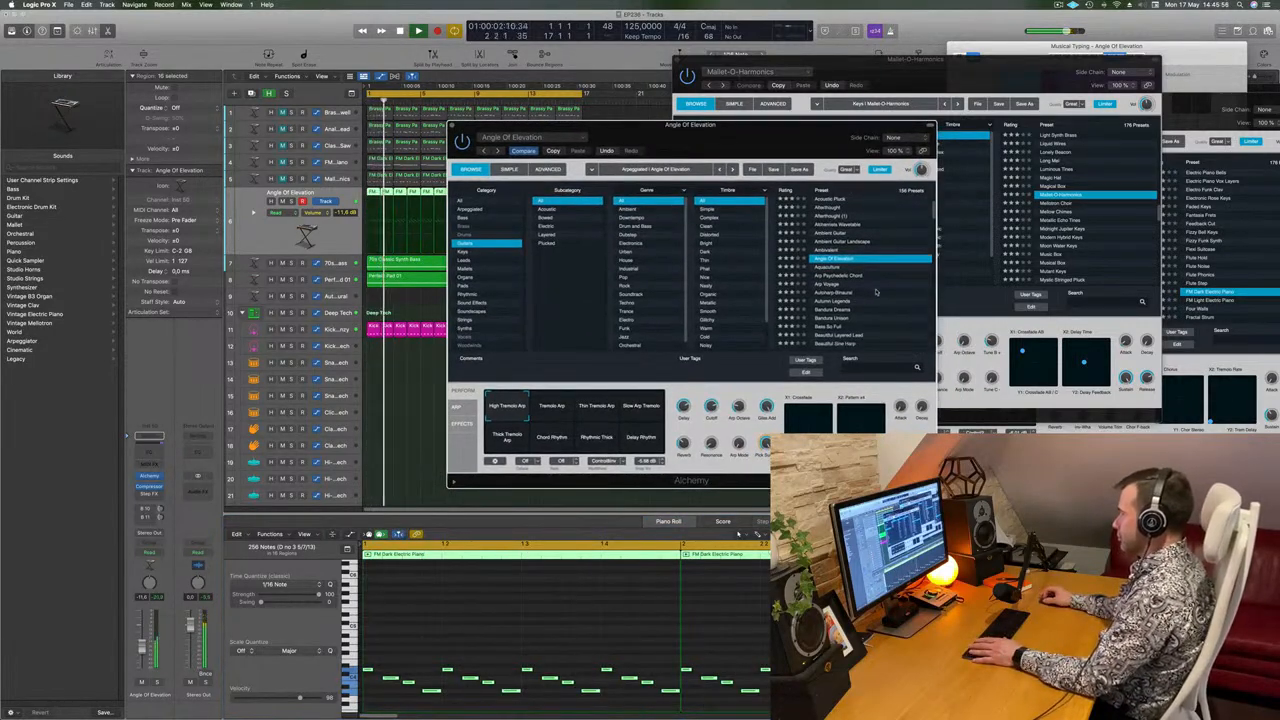
Load the Bandura Dreams guitar preset, restart playback to hear it, and shift the plug-in window aside.
scroll(876, 291, down, 3)
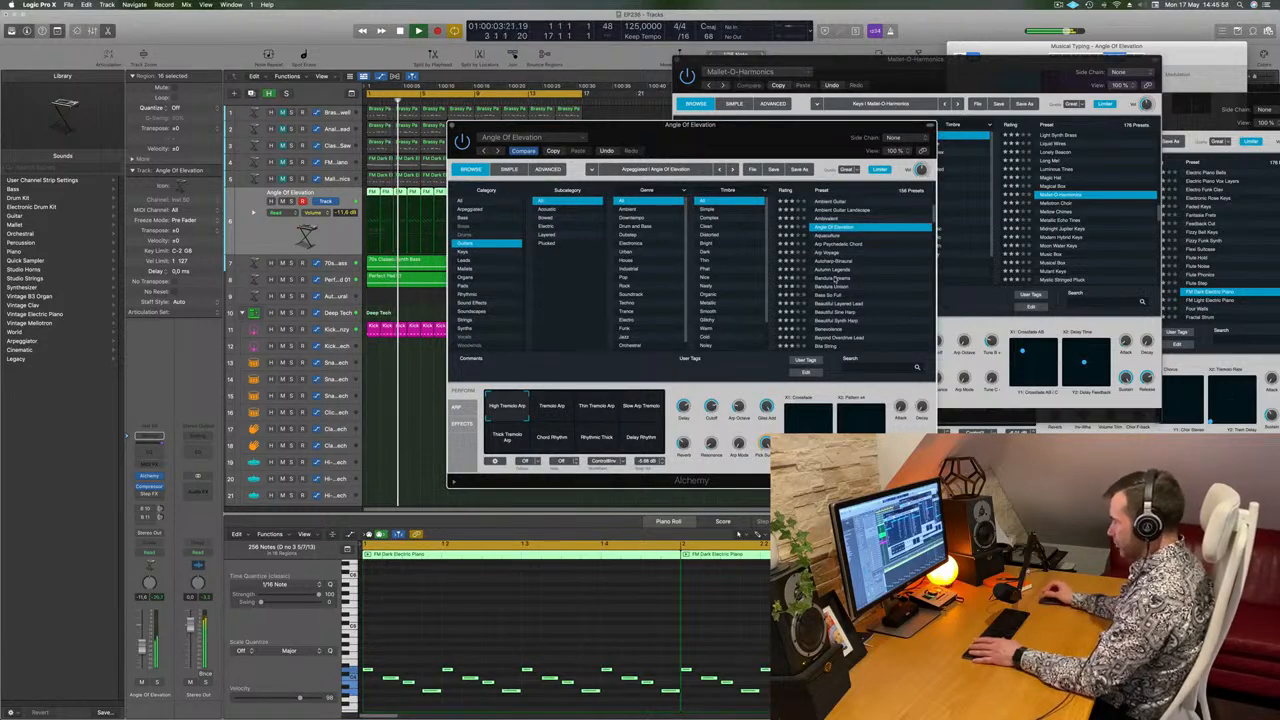
click(835, 279)
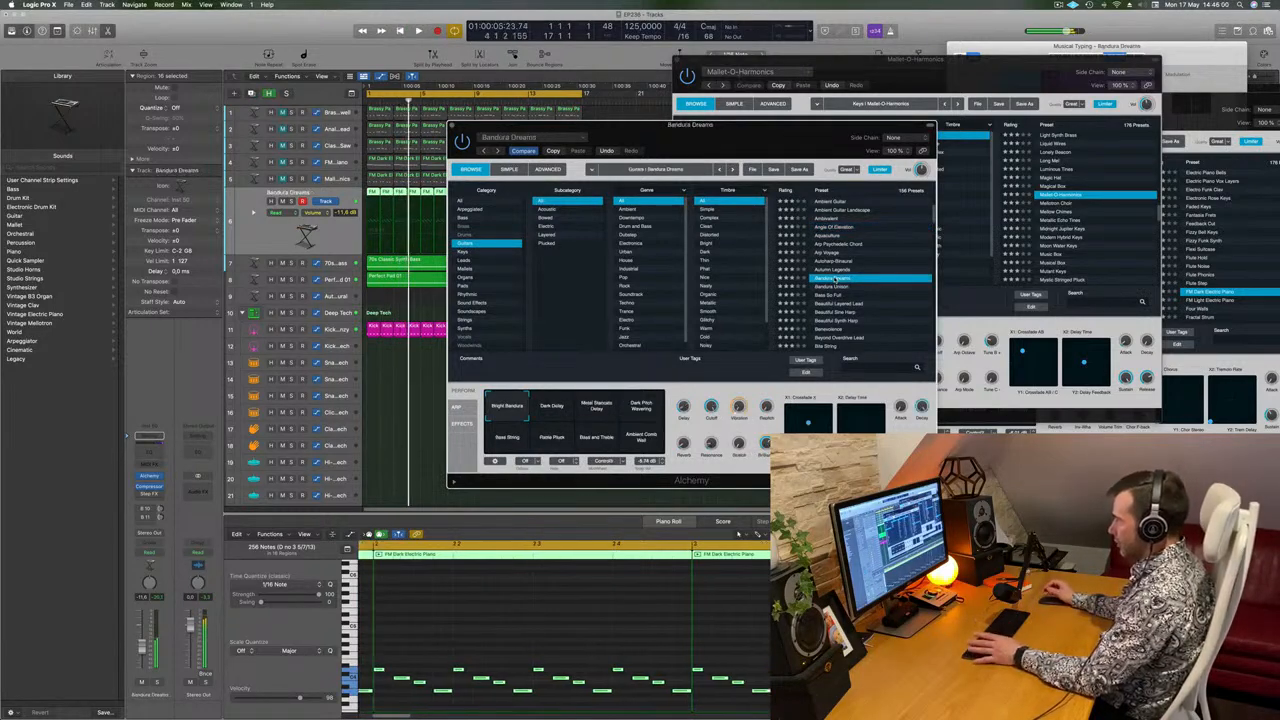
key(space)
drag(722, 126, 788, 125)
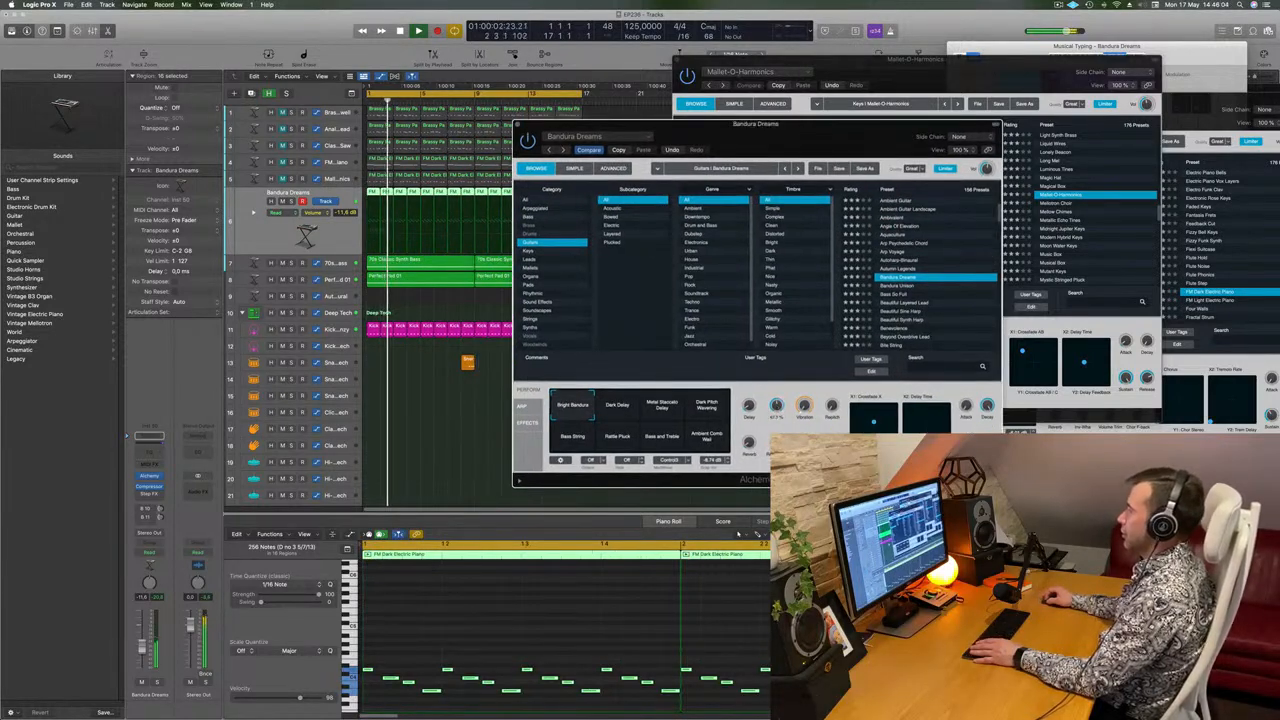
Audition the Bandura Dreams snapshots from Dark Delay through Bass String and Bass and Treble, and return to Bright Bandura.
click(632, 413)
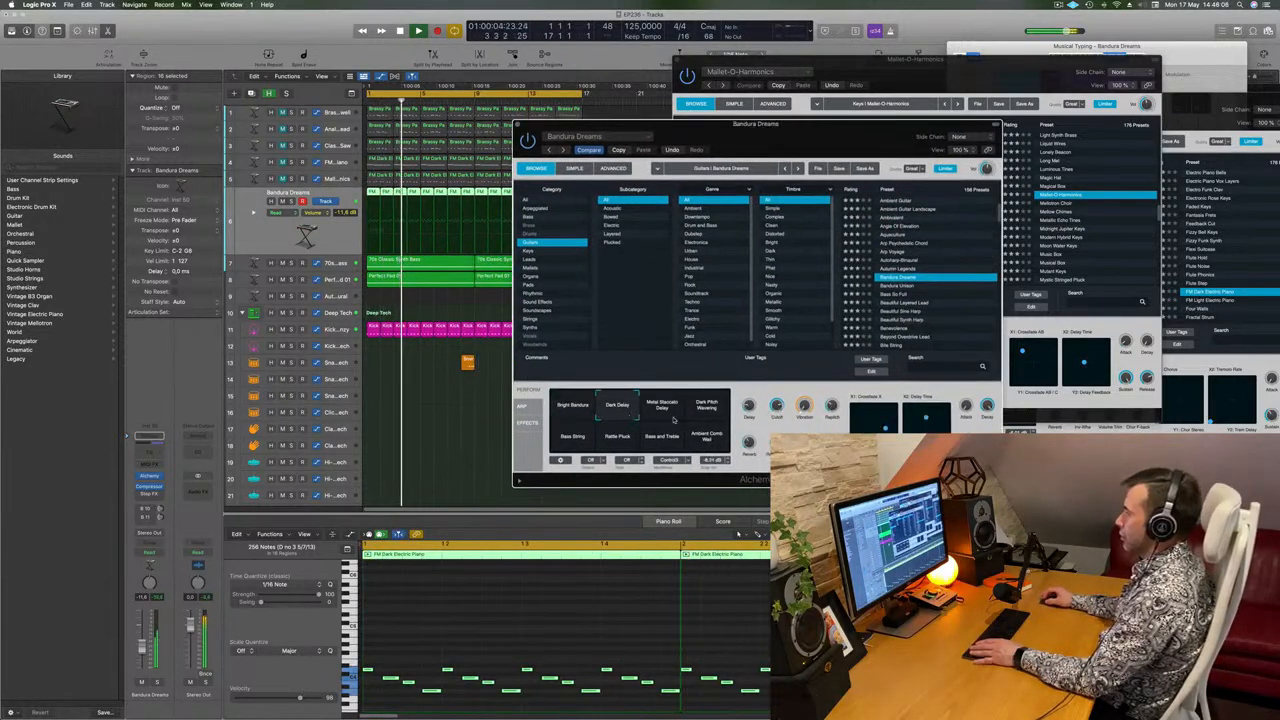
click(664, 411)
click(706, 406)
click(566, 445)
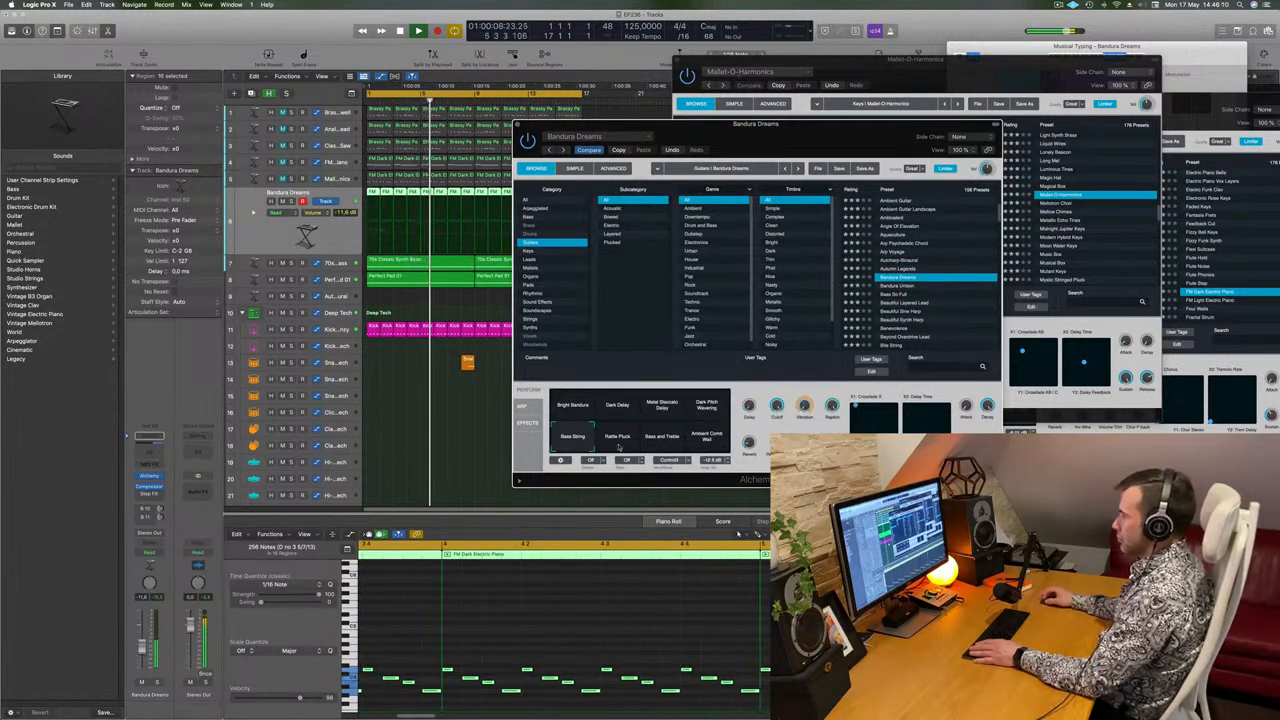
click(607, 447)
click(658, 442)
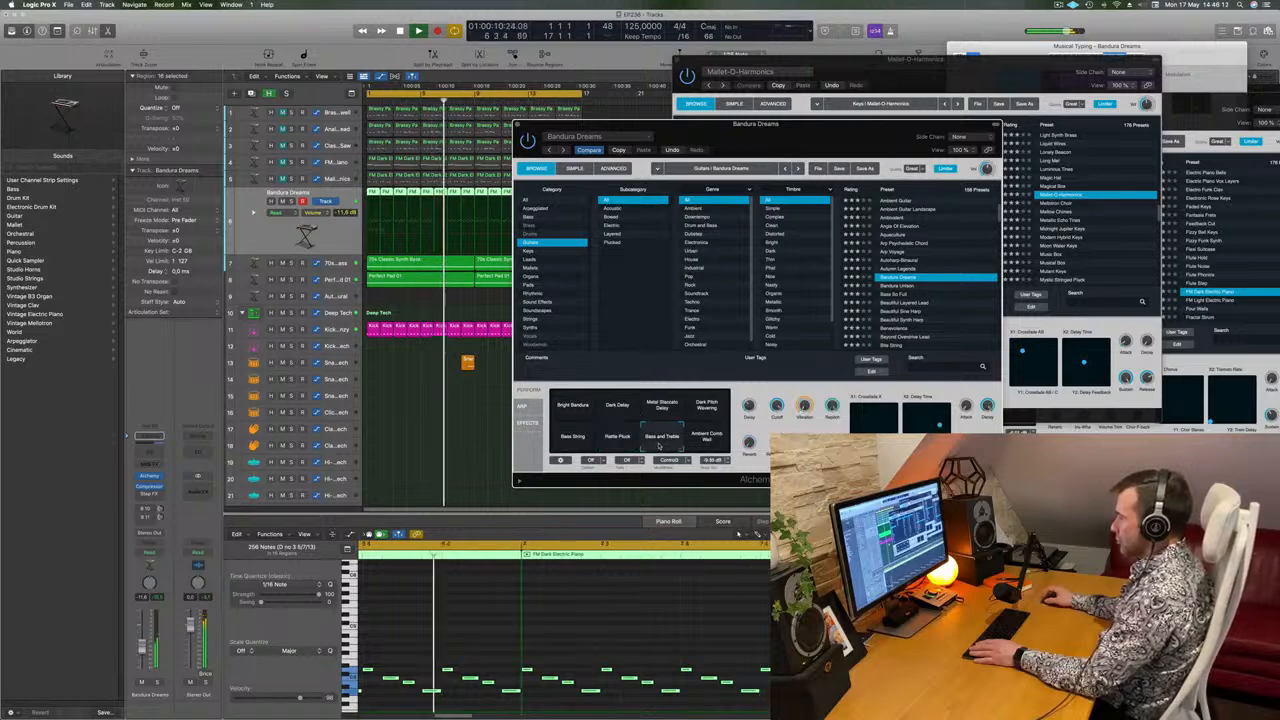
click(706, 440)
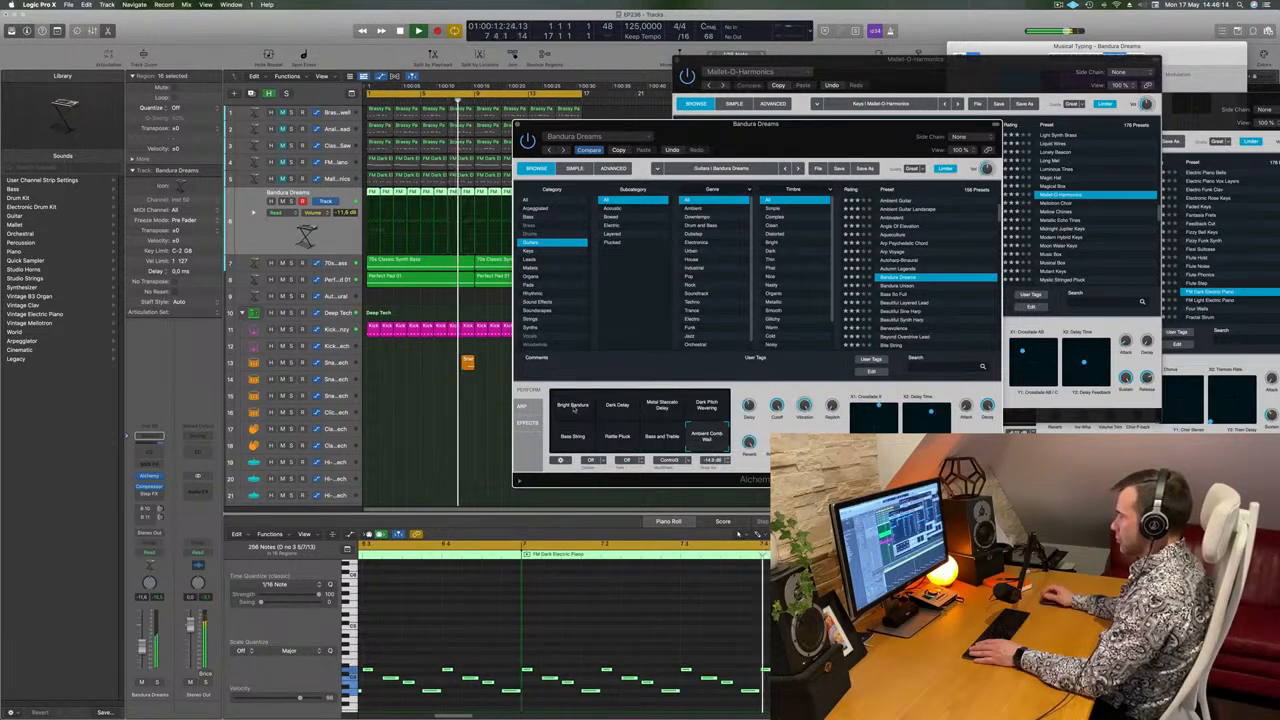
click(575, 405)
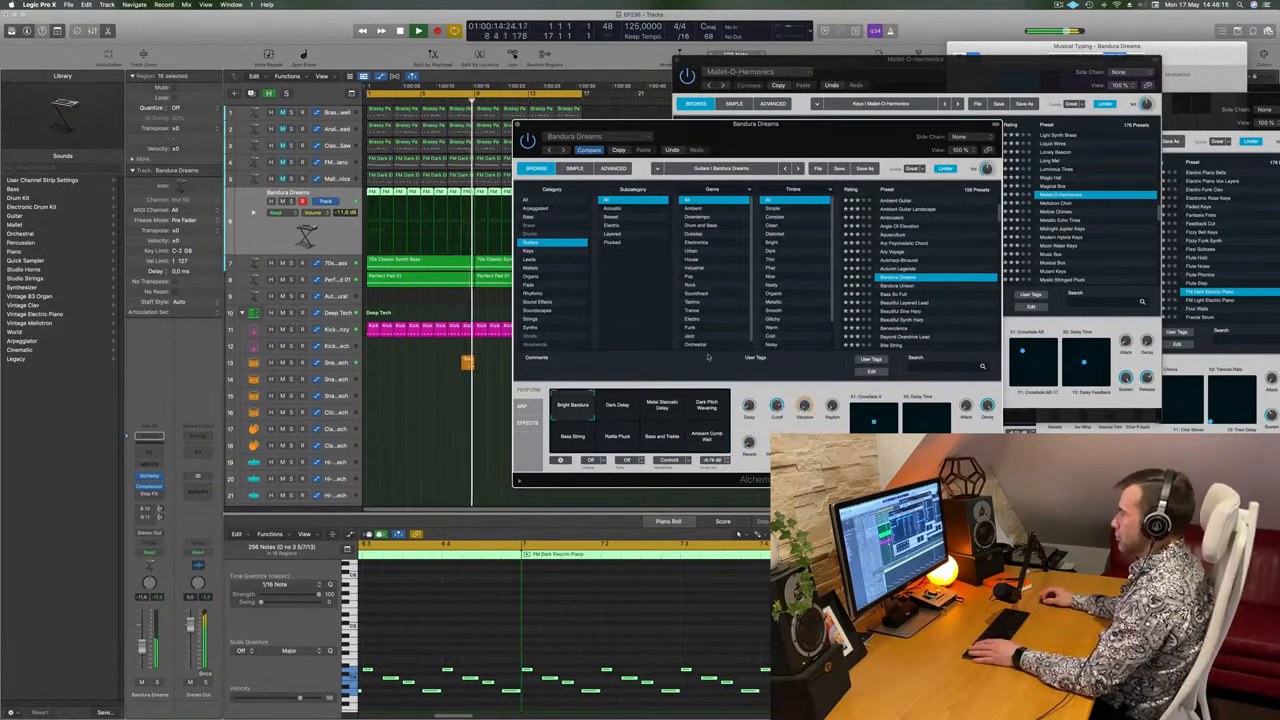
drag(750, 148, 772, 134)
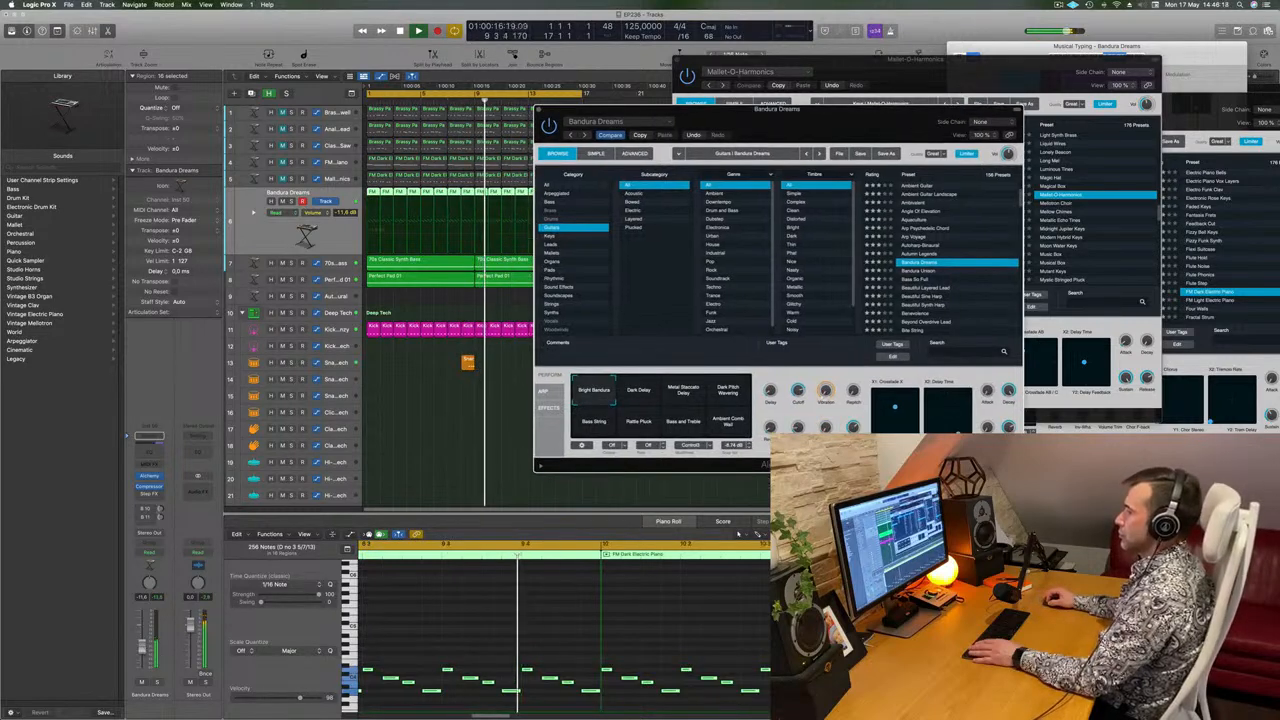
Replay from the start, raise the Bandura Dreams track's volume and bring up its Bus 10 and Bus 11 sends.
click(418, 31)
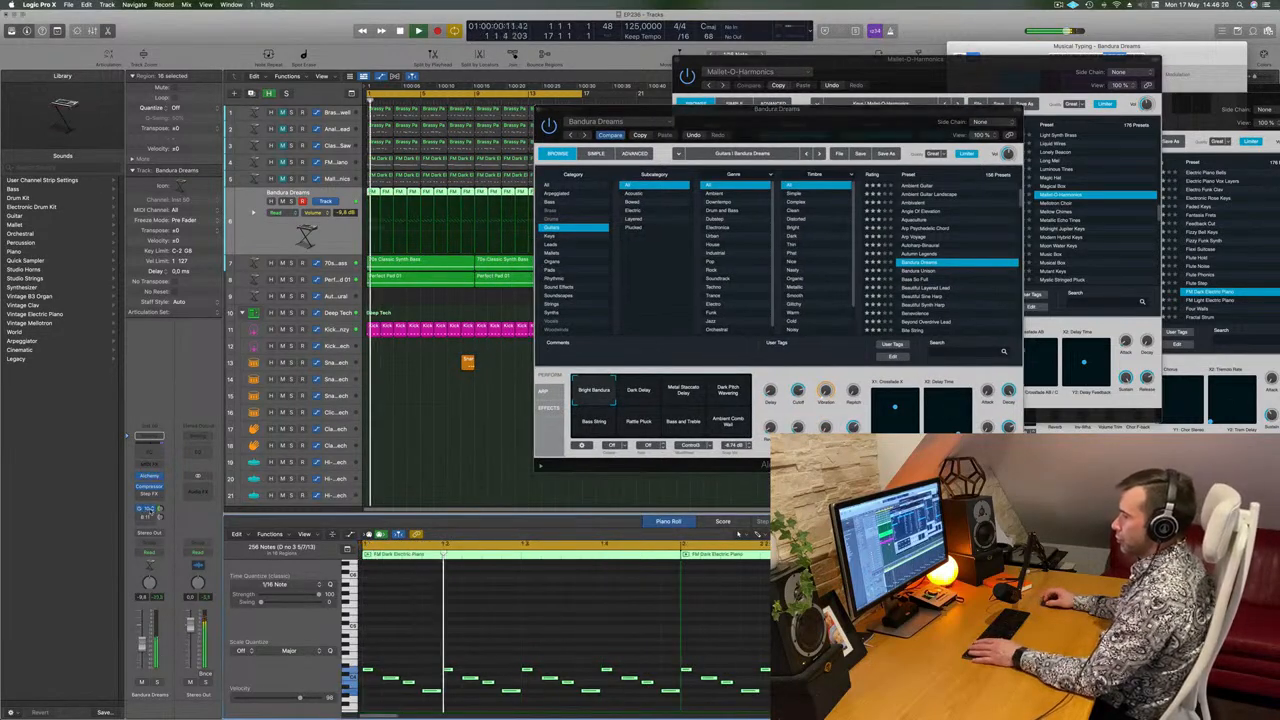
mouse_move(160, 510)
mouse_down()
mouse_move(160, 495)
mouse_move(159, 509)
mouse_up()
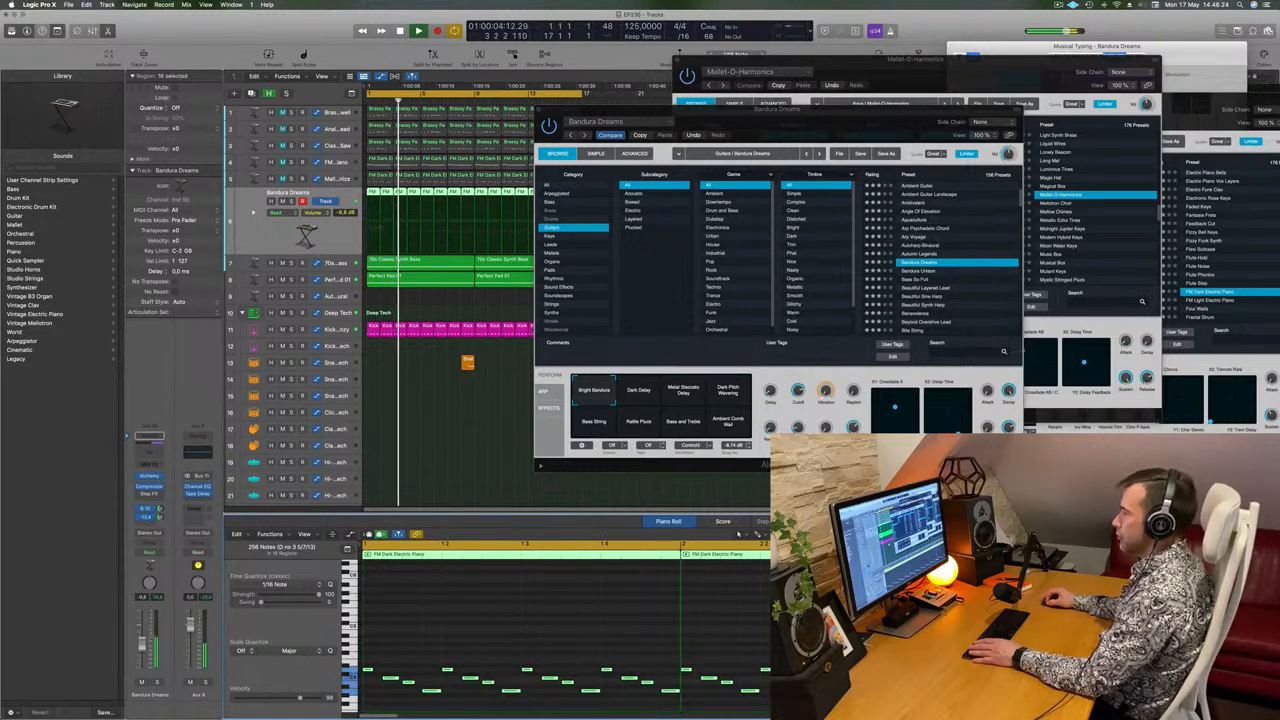
key(space)
key(space)
Move the Bandura Dreams plug-in window clear of the arrangement, replay from the start and fine-tune the track's Bus 10 send level.
drag(740, 109, 870, 176)
key(space)
key(space)
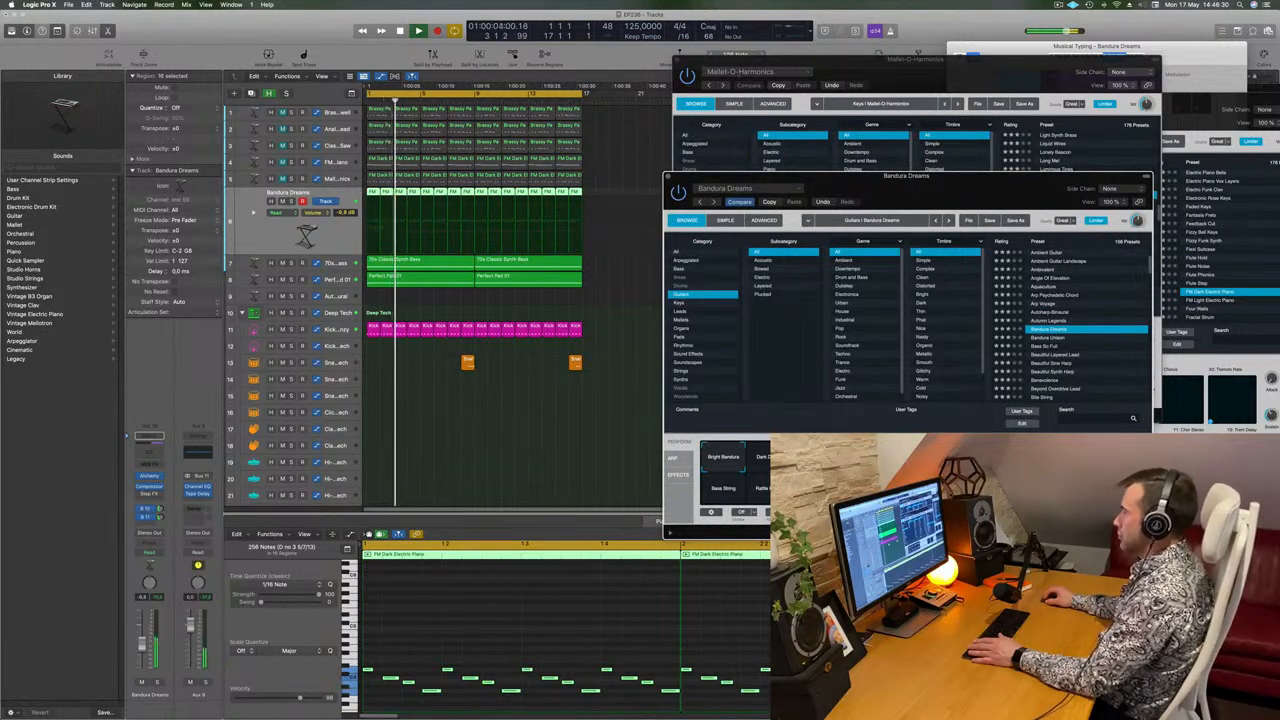
key(Return)
drag(160, 510, 160, 522)
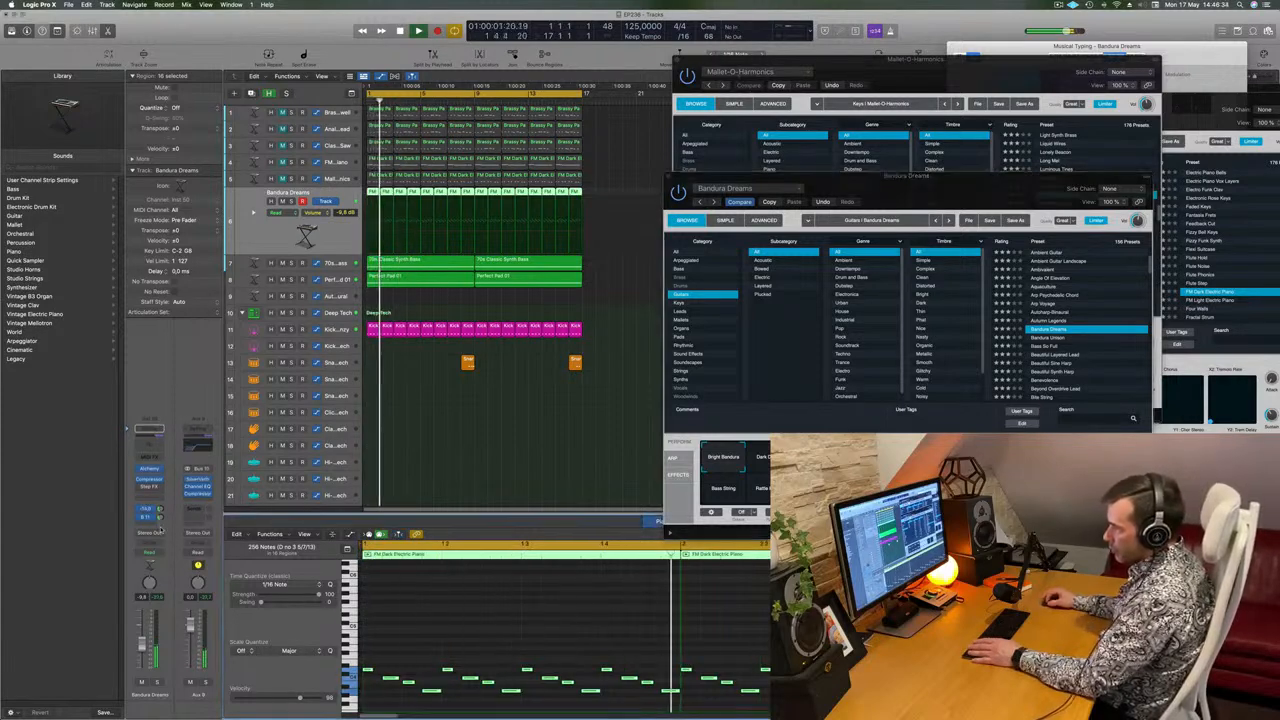
click(906, 176)
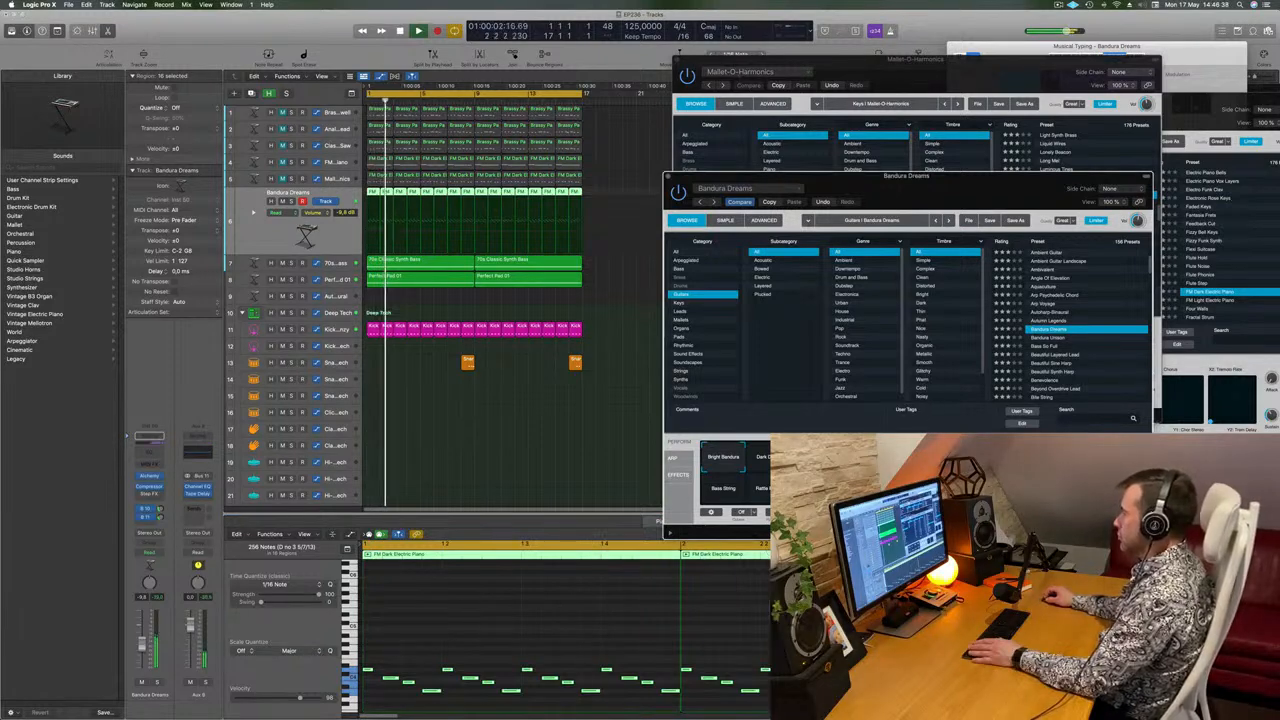